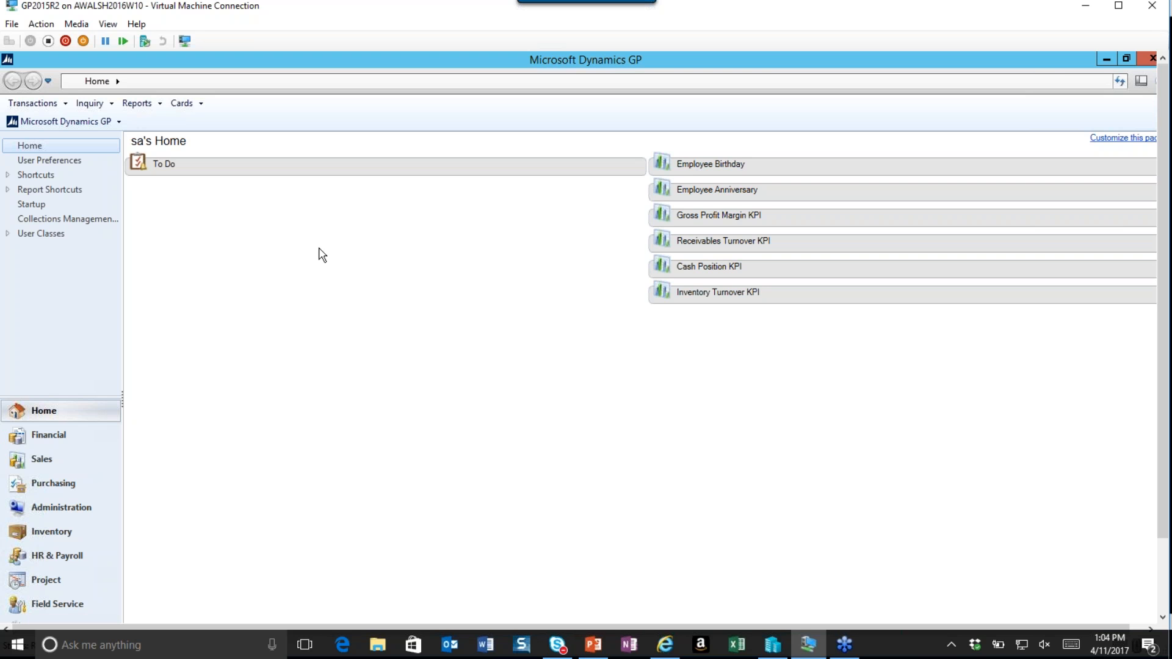
Open the system Registration window to view the registered modules.
{"action": "left_click", "coordinate": [104, 123]}
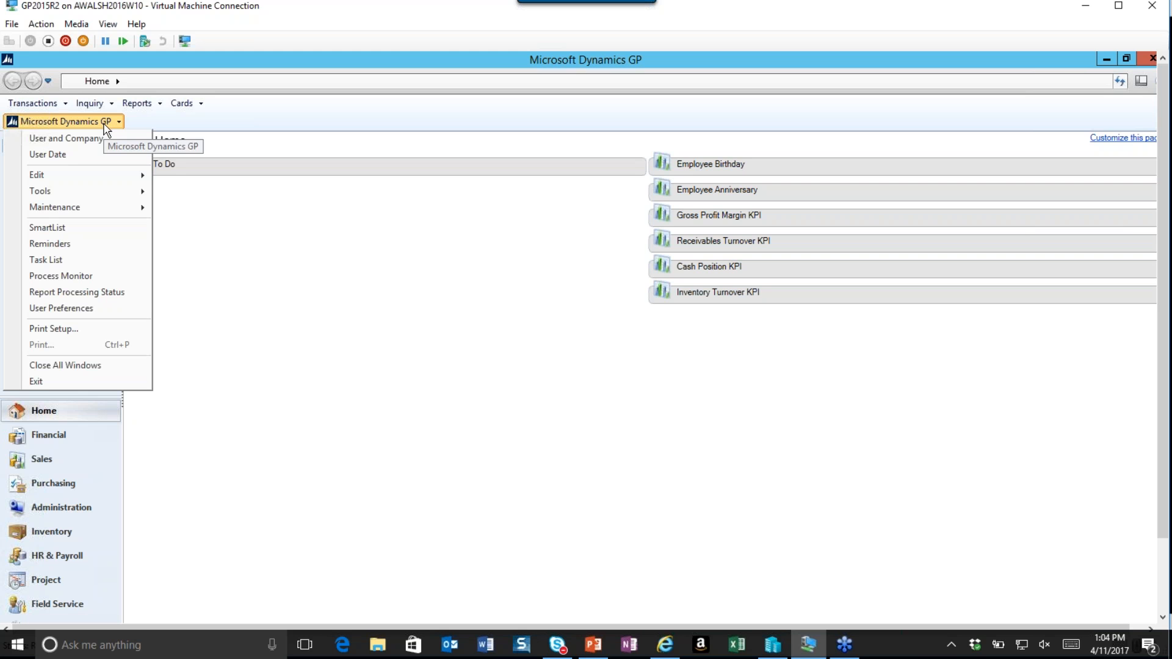
{"action": "mouse_move", "coordinate": [122, 191]}
{"action": "mouse_move", "coordinate": [256, 198]}
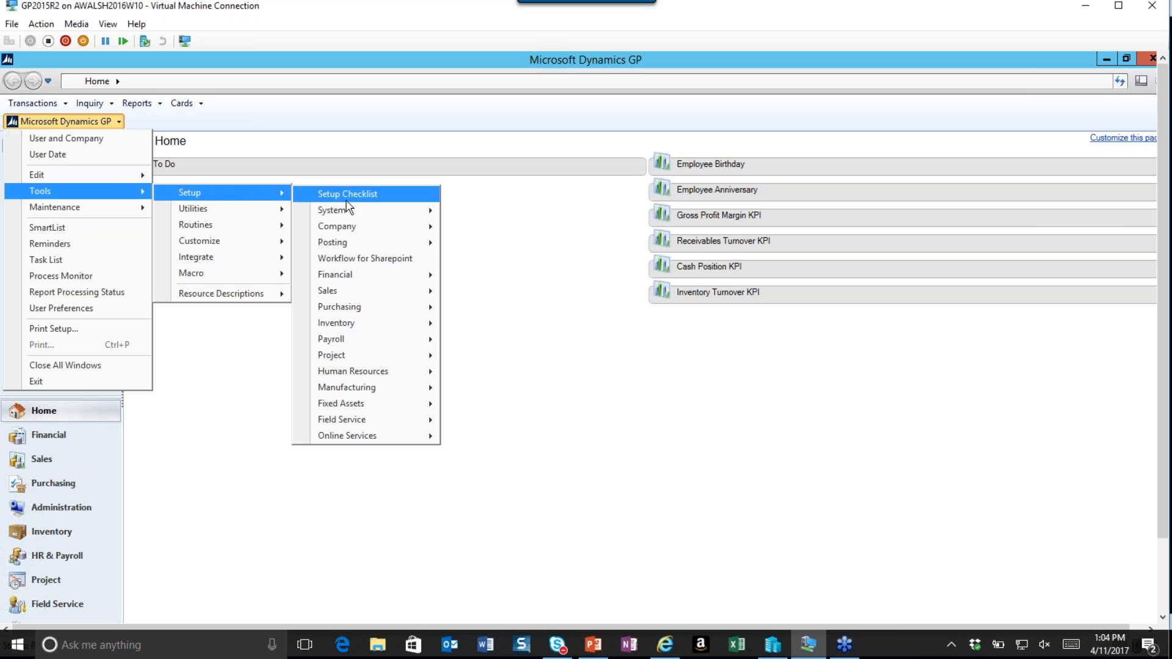
{"action": "mouse_move", "coordinate": [401, 211]}
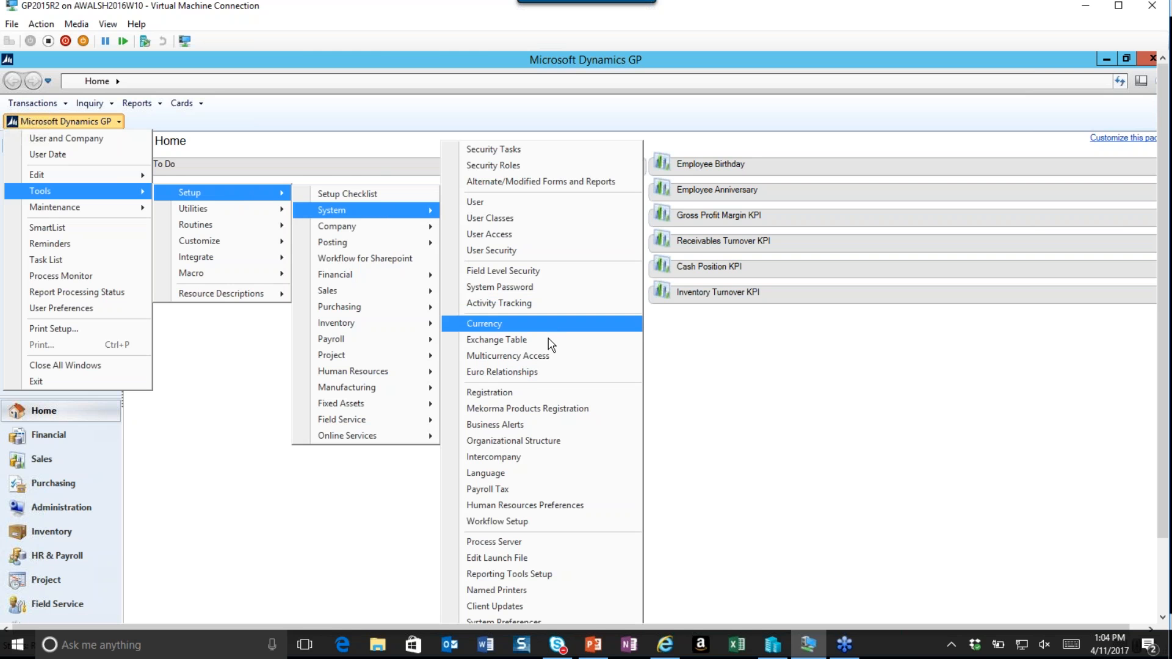
{"action": "left_click", "coordinate": [528, 391]}
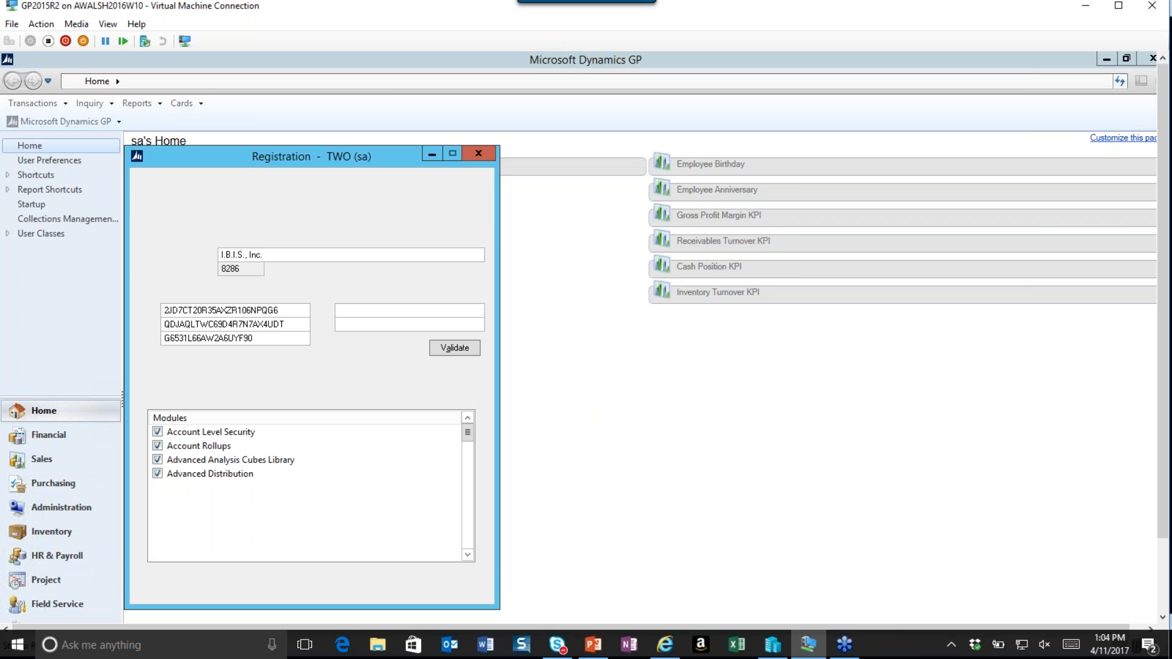
{"action": "left_click_drag", "start_coordinate": [209, 156], "coordinate": [544, 109]}
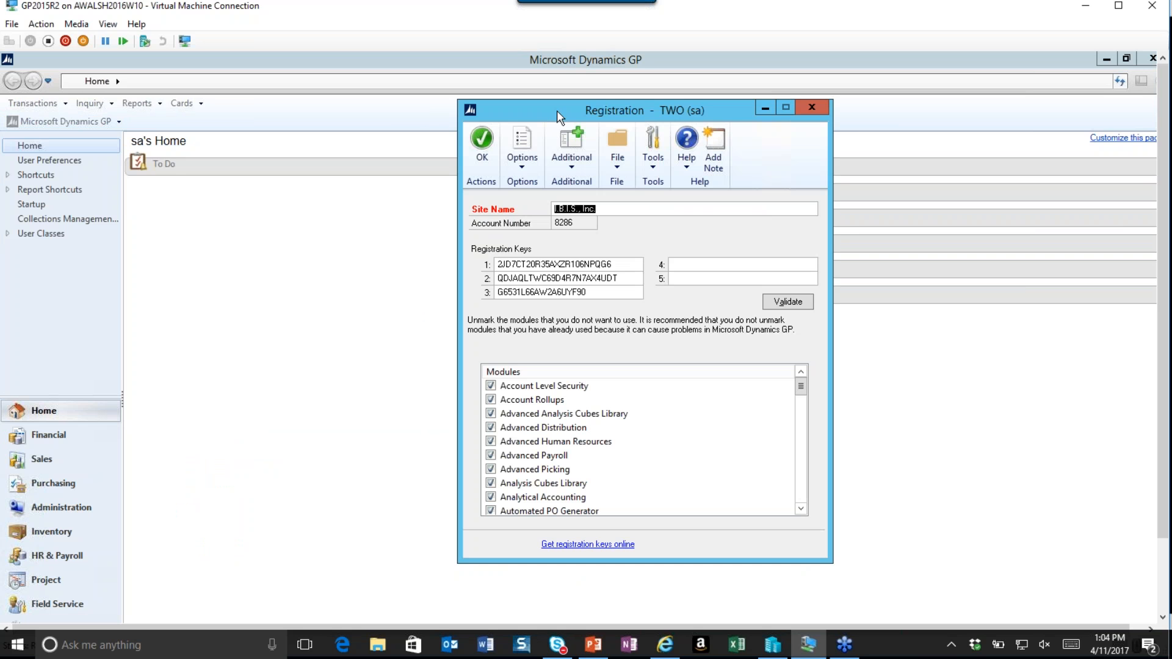
Scroll through the registered modules list to check Multicurrency Management, then close the Registration window.
{"action": "left_click", "coordinate": [801, 509]}
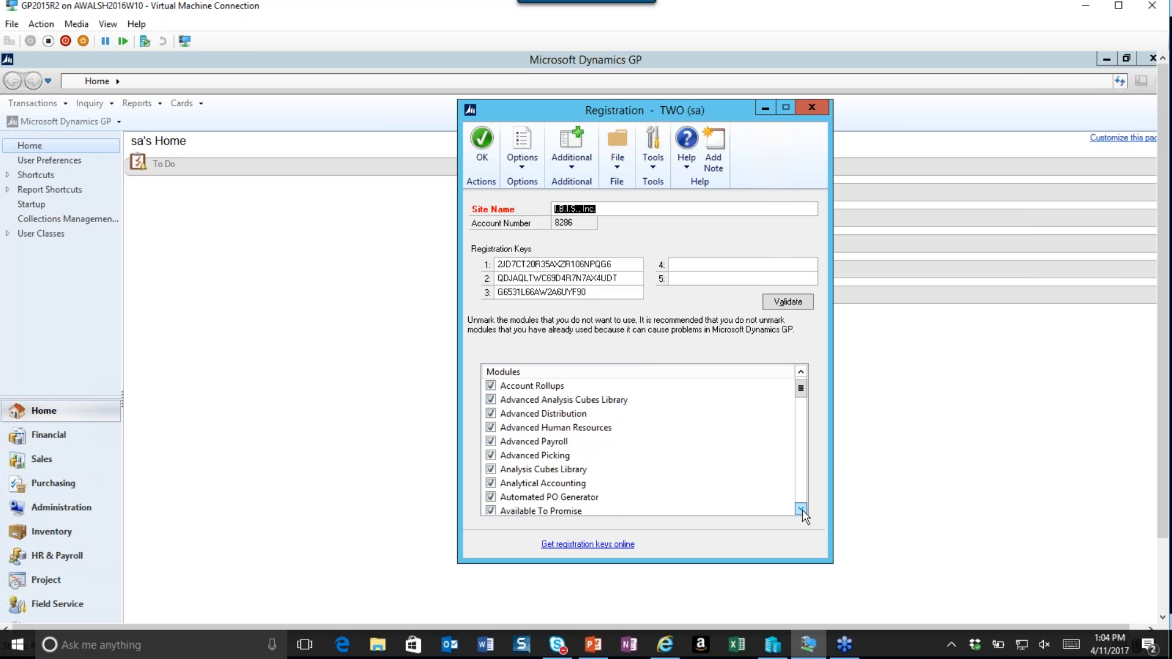
{"action": "left_click", "coordinate": [801, 509]}
{"action": "left_click", "coordinate": [801, 509]}
{"action": "left_click", "coordinate": [800, 509]}
{"action": "left_click", "coordinate": [801, 510]}
{"action": "left_click", "coordinate": [801, 510]}
{"action": "left_click", "coordinate": [801, 510]}
{"action": "left_click", "coordinate": [801, 510]}
{"action": "left_click", "coordinate": [801, 510]}
{"action": "left_click", "coordinate": [801, 510]}
{"action": "left_click", "coordinate": [801, 510]}
{"action": "left_click", "coordinate": [801, 510]}
{"action": "left_click", "coordinate": [800, 509]}
{"action": "left_click", "coordinate": [801, 510]}
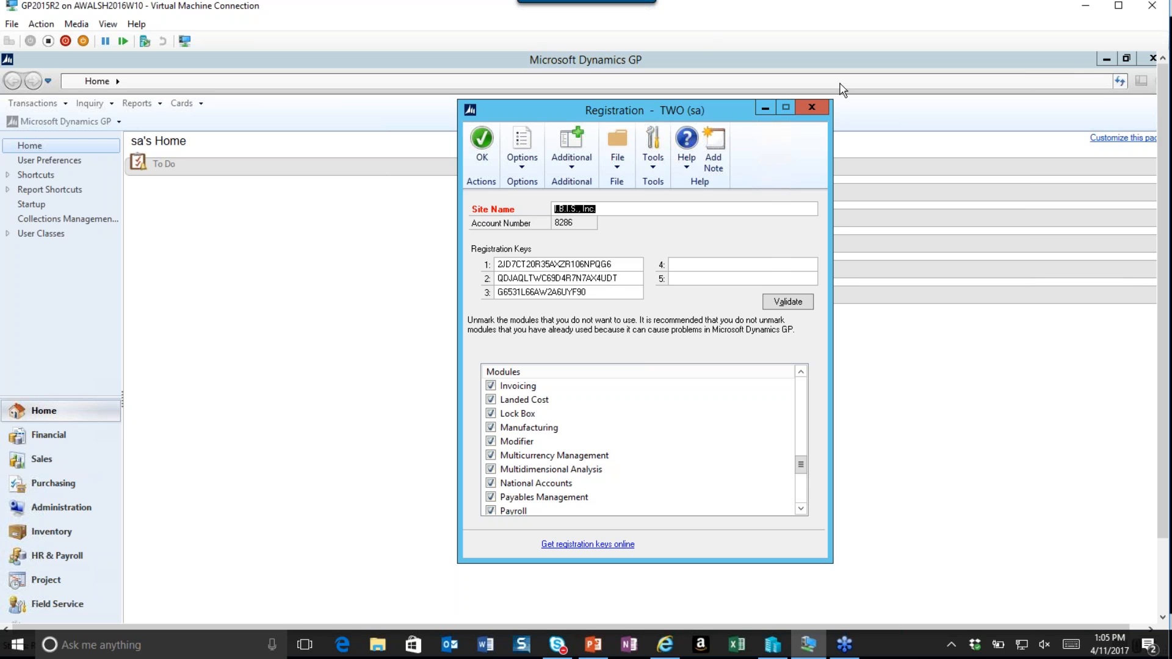
{"action": "left_click", "coordinate": [812, 107]}
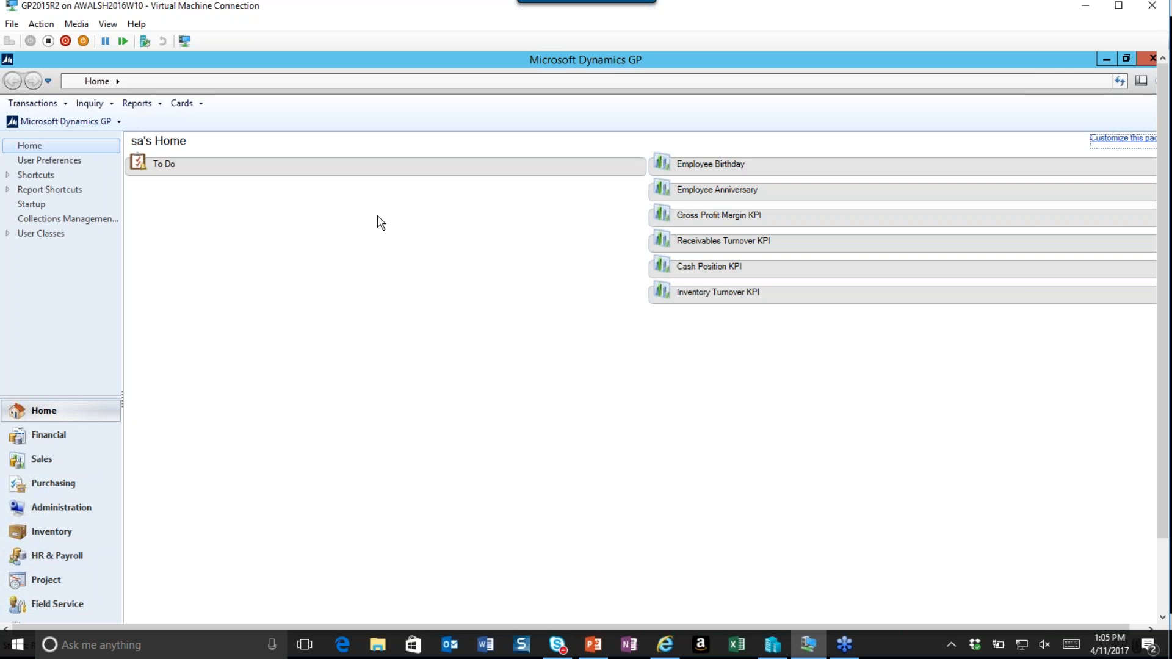
Open Currency Setup and browse the existing currency IDs in the lookup list before cancelling it.
{"action": "left_click", "coordinate": [107, 124]}
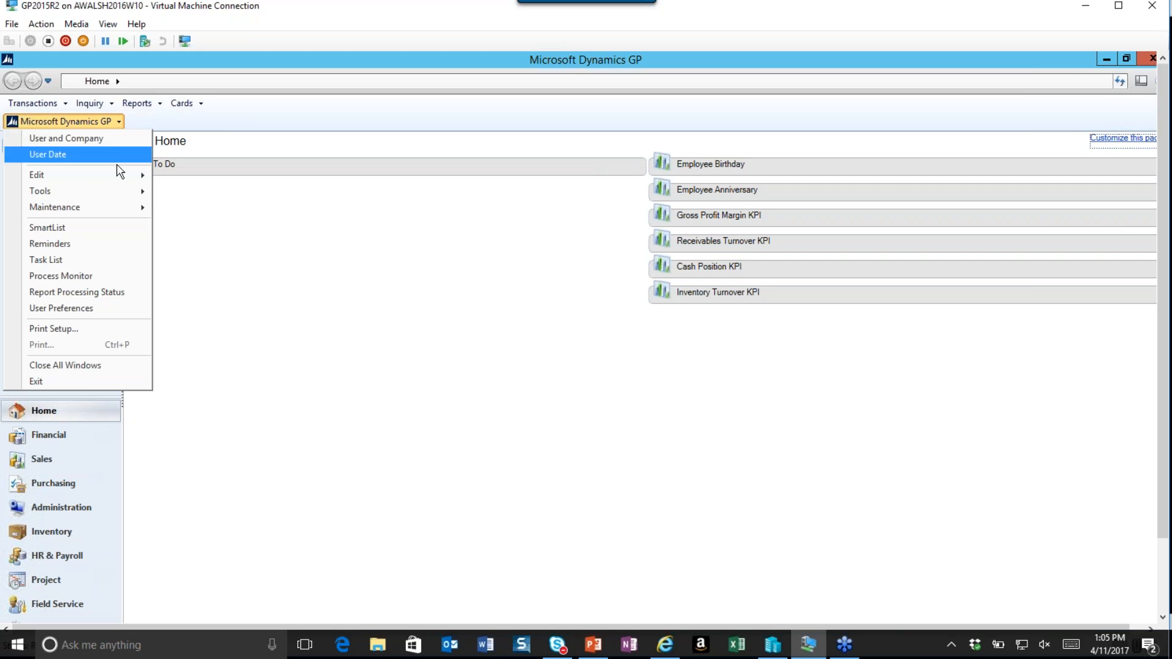
{"action": "mouse_move", "coordinate": [127, 190]}
{"action": "mouse_move", "coordinate": [251, 196]}
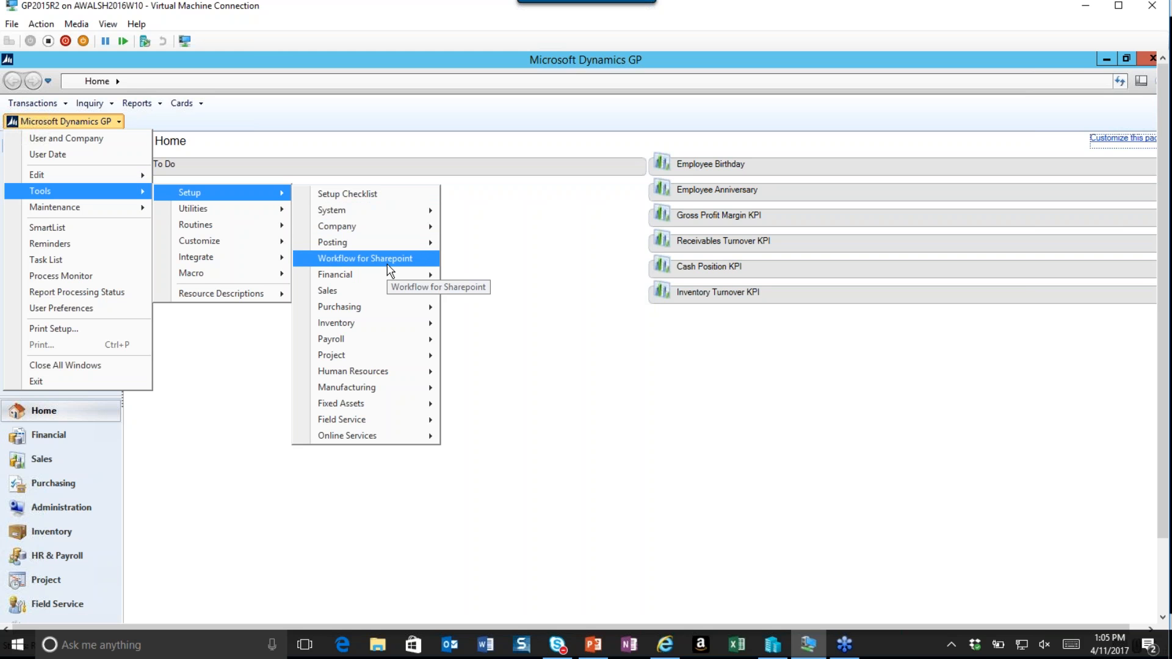
{"action": "mouse_move", "coordinate": [391, 242]}
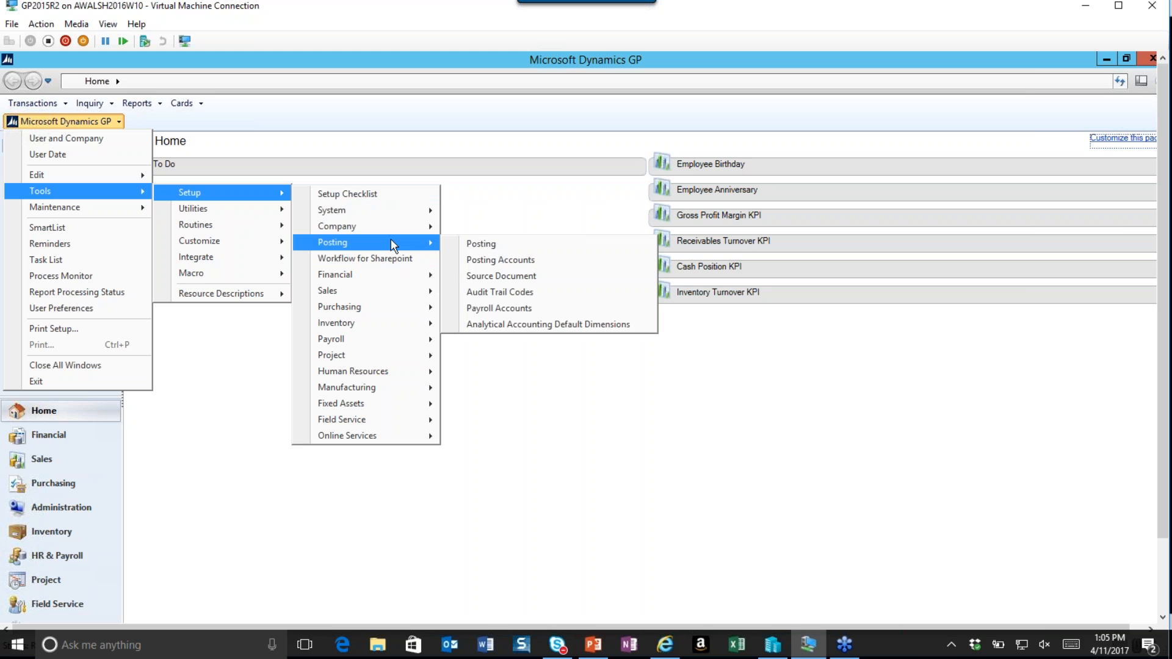
{"action": "mouse_move", "coordinate": [401, 210]}
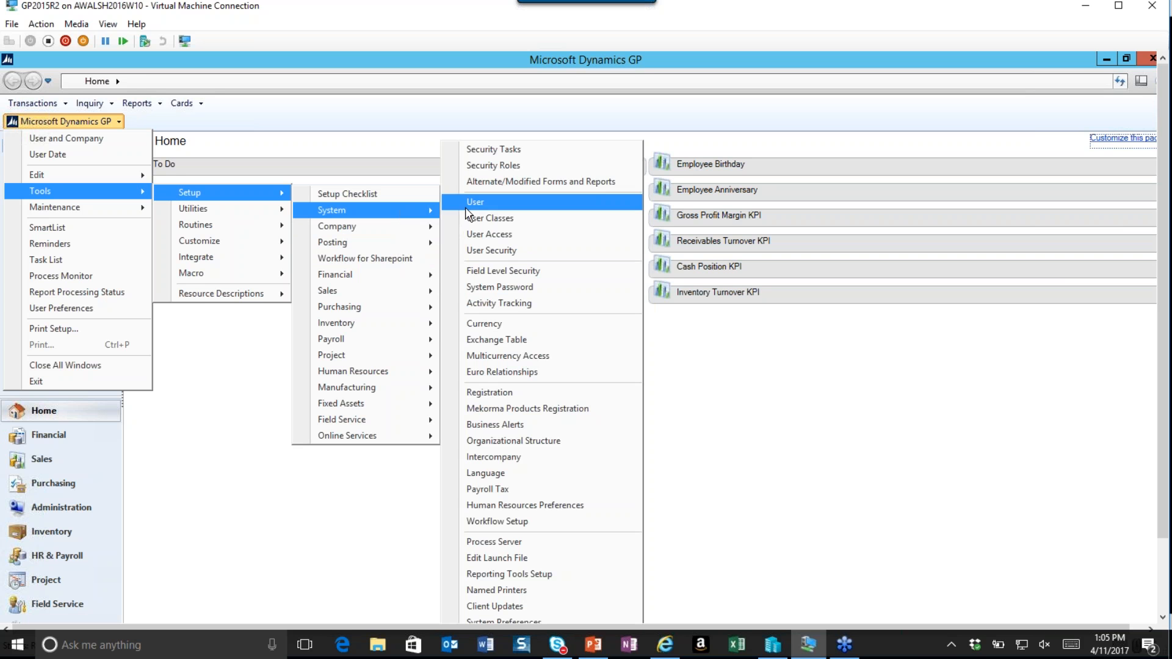
{"action": "left_click", "coordinate": [520, 323]}
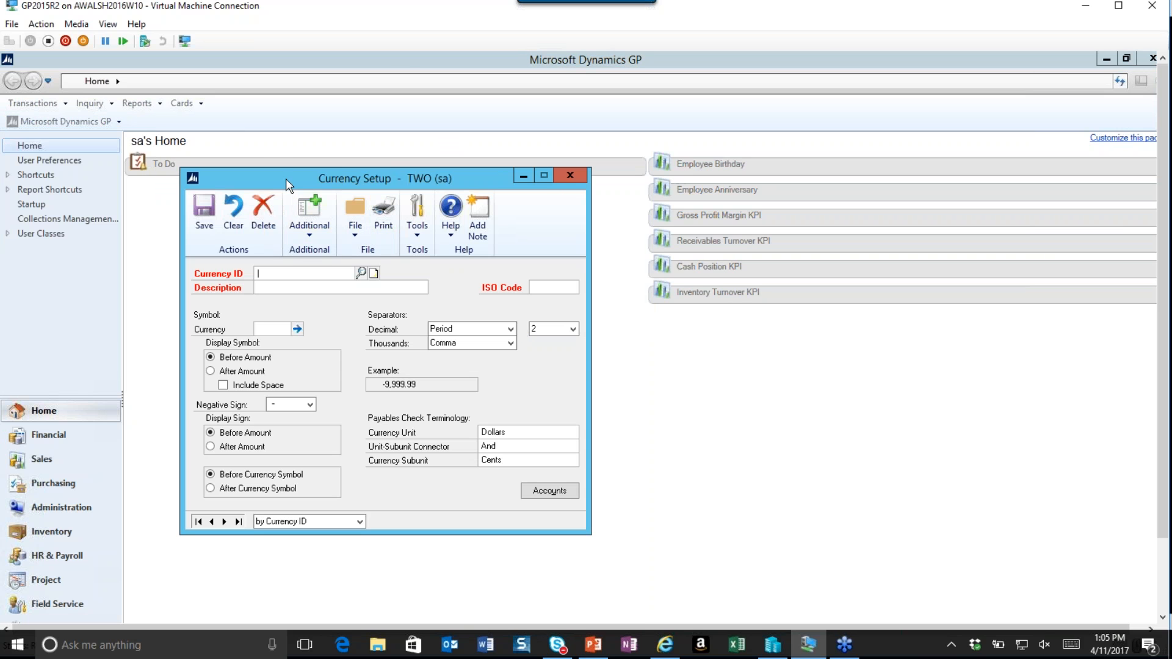
{"action": "left_click_drag", "start_coordinate": [266, 177], "coordinate": [366, 129]}
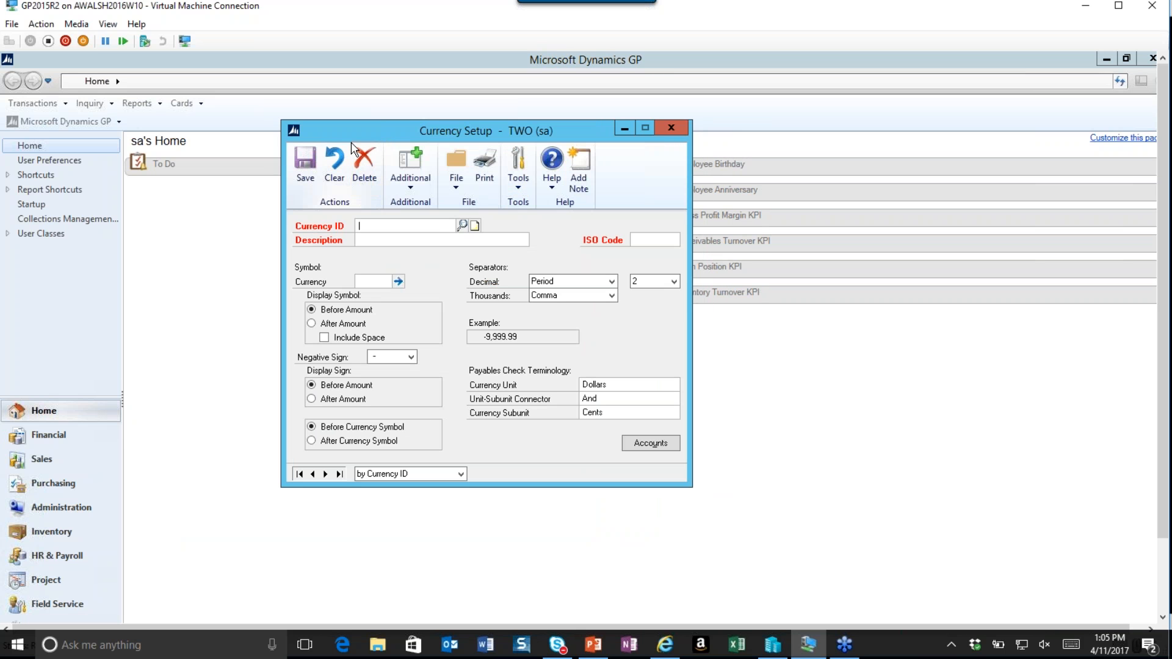
{"action": "left_click", "coordinate": [462, 225]}
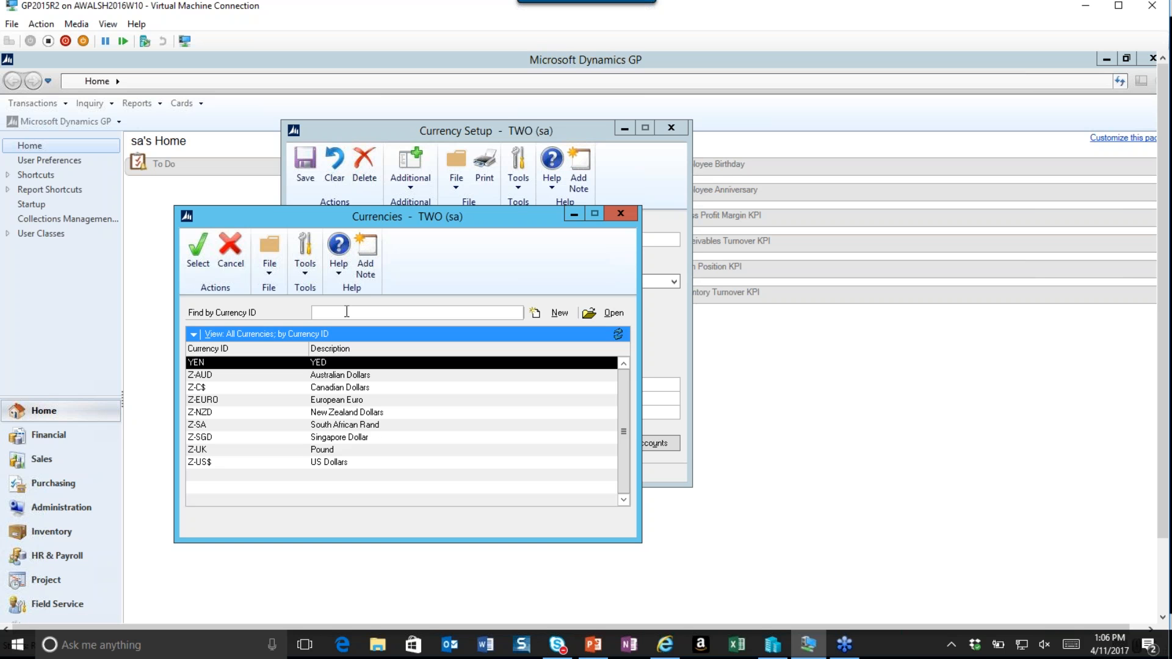
{"action": "left_click", "coordinate": [231, 253]}
Create a new currency with ID EUR, description Euro and ISO code EUR.
{"action": "type", "text": "UR"}
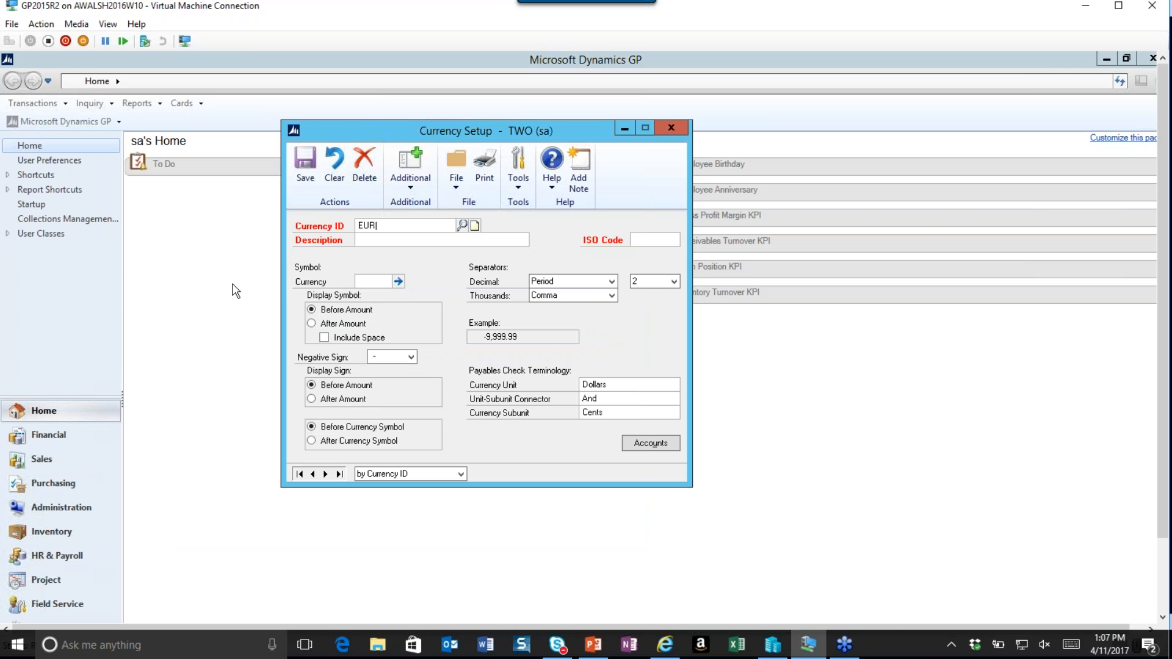
{"action": "type", "text": "O"}
{"action": "key", "text": "BackSpace"}
{"action": "key", "text": "Tab"}
{"action": "key", "text": "Tab"}
{"action": "left_click", "coordinate": [375, 240]}
{"action": "type", "text": "Euro"}
{"action": "left_click", "coordinate": [653, 238]}
Set the EUR currency symbol to €.
{"action": "left_click", "coordinate": [398, 281]}
{"action": "left_click", "coordinate": [609, 369]}
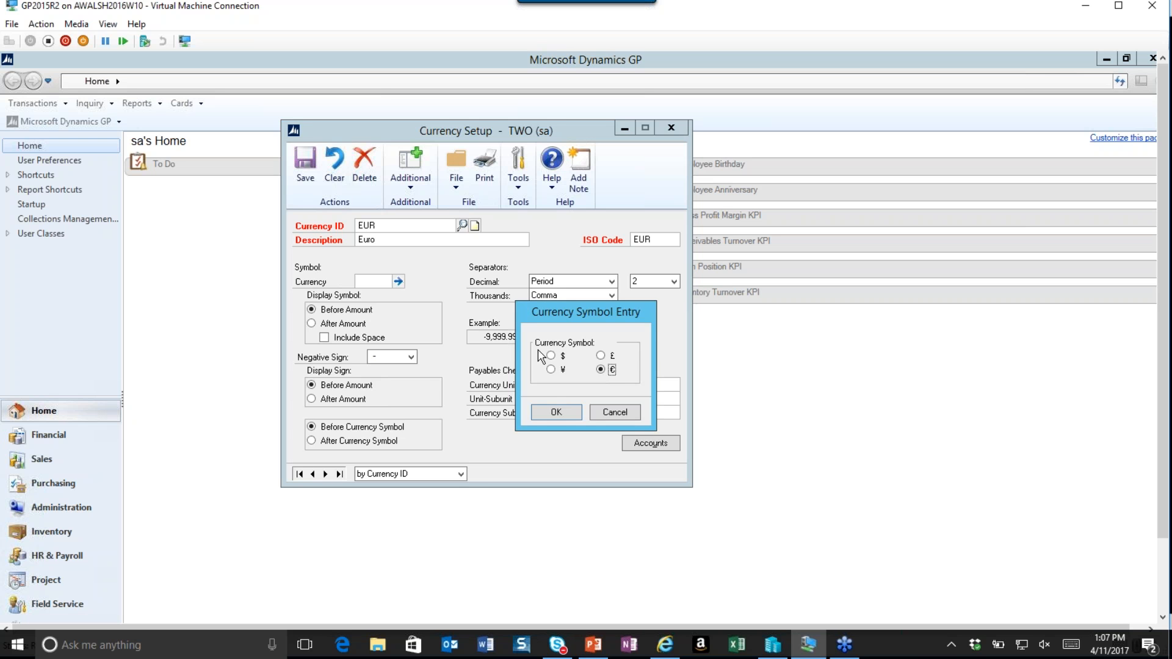
{"action": "left_click", "coordinate": [555, 413]}
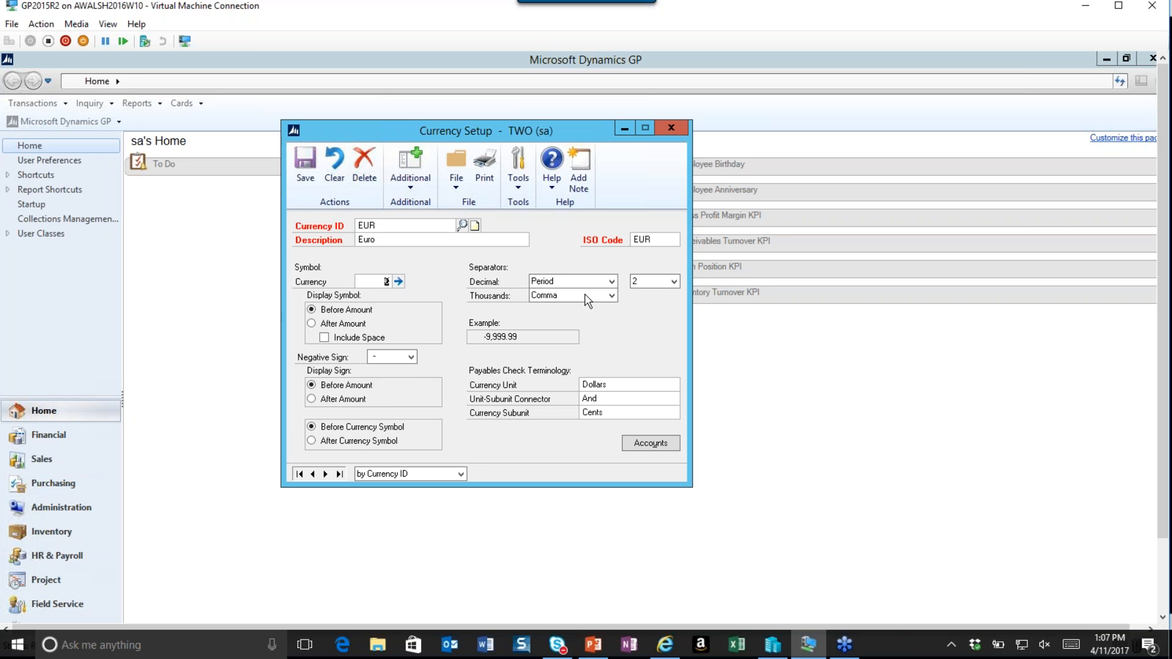
Review the decimal separator, decimal places and thousands separator options for the currency.
{"action": "left_click", "coordinate": [614, 282]}
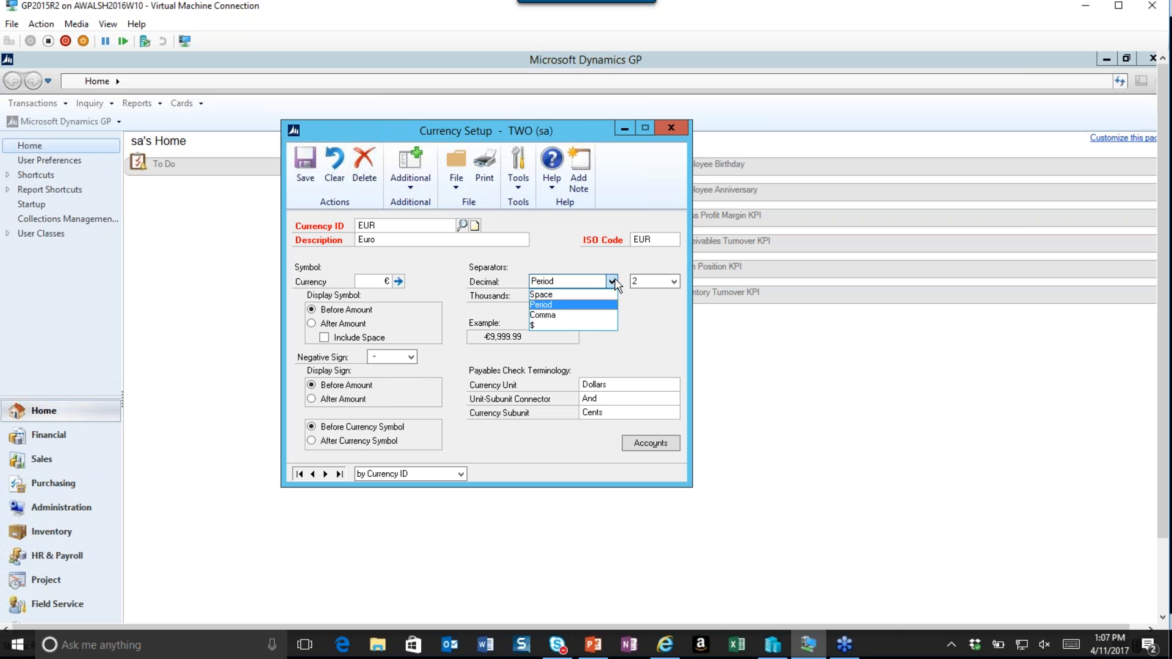
{"action": "left_click", "coordinate": [614, 282]}
{"action": "left_click", "coordinate": [674, 284]}
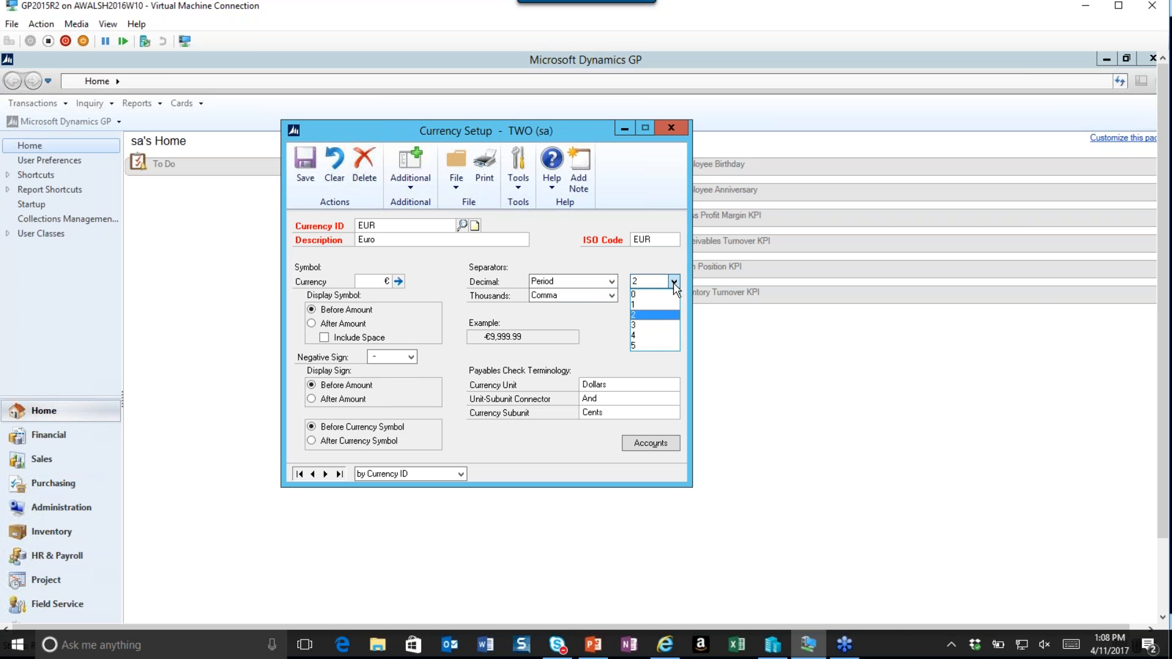
{"action": "left_click", "coordinate": [674, 284]}
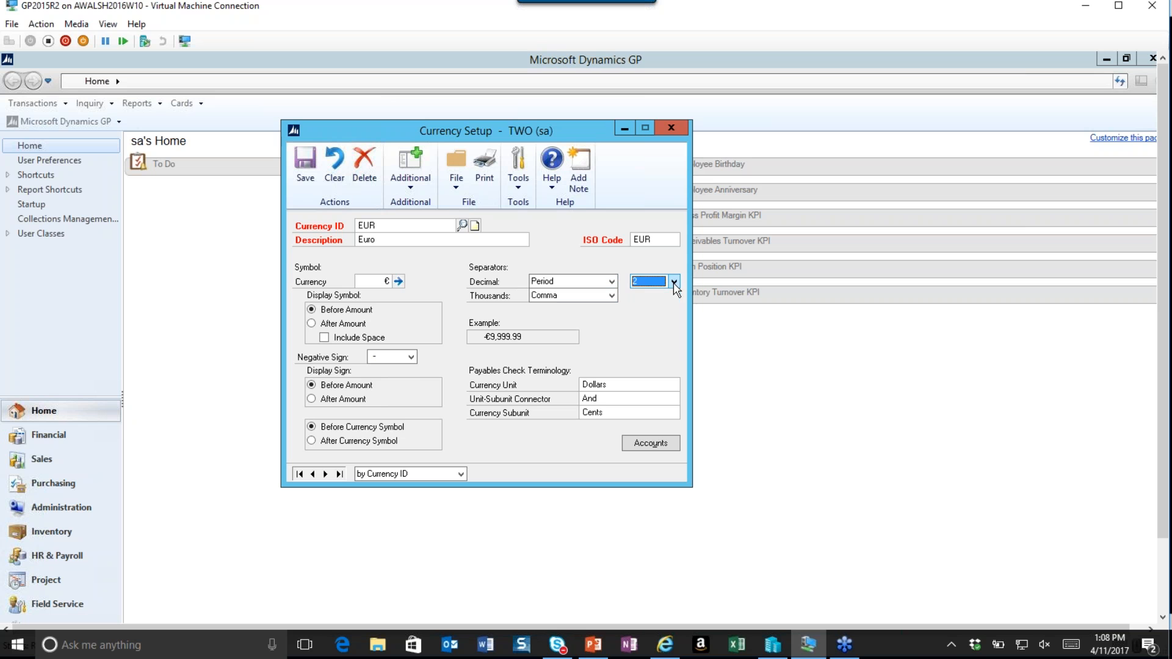
{"action": "left_click", "coordinate": [611, 296]}
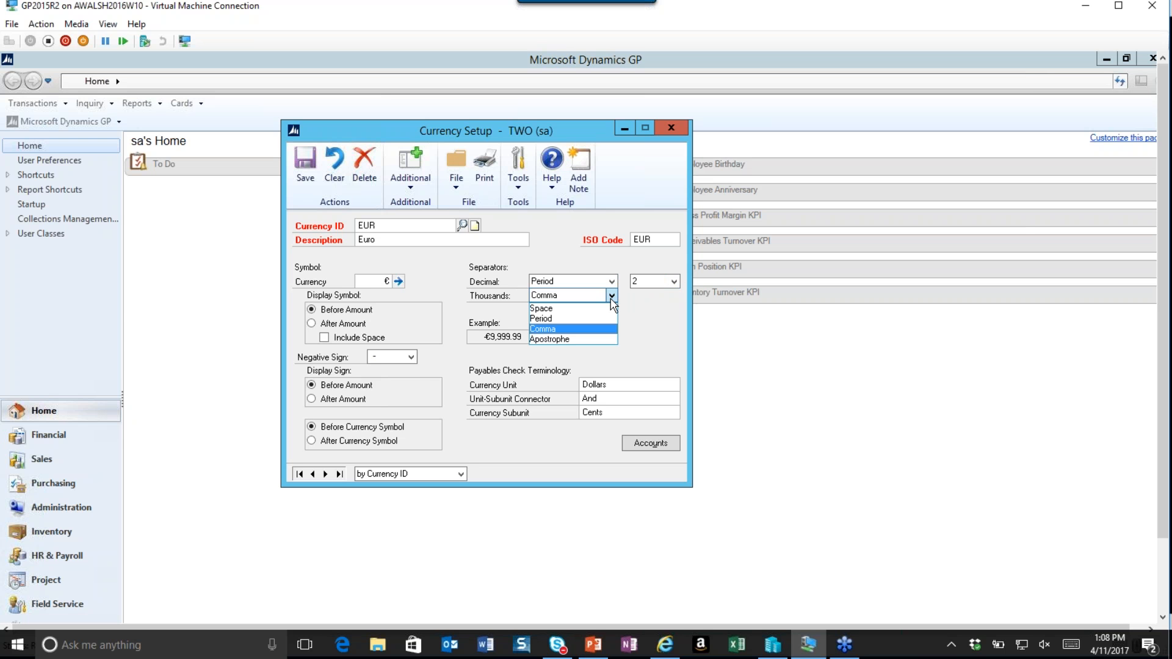
{"action": "left_click", "coordinate": [612, 298]}
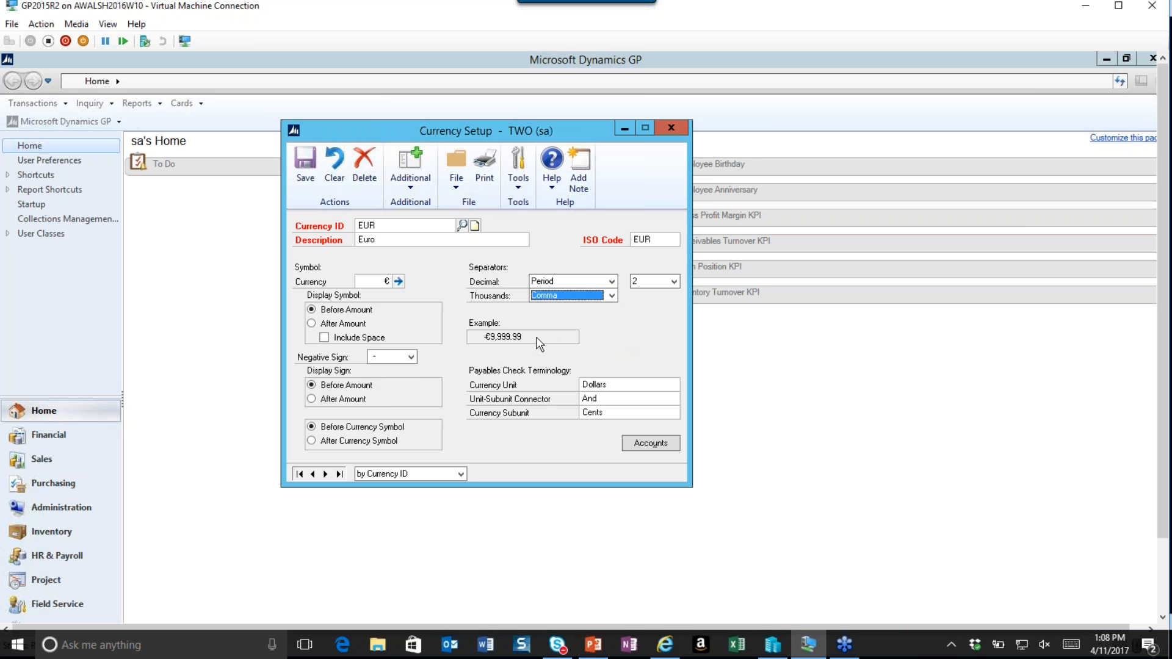
Try to open the accounts setup for the EUR currency.
{"action": "left_click", "coordinate": [645, 451]}
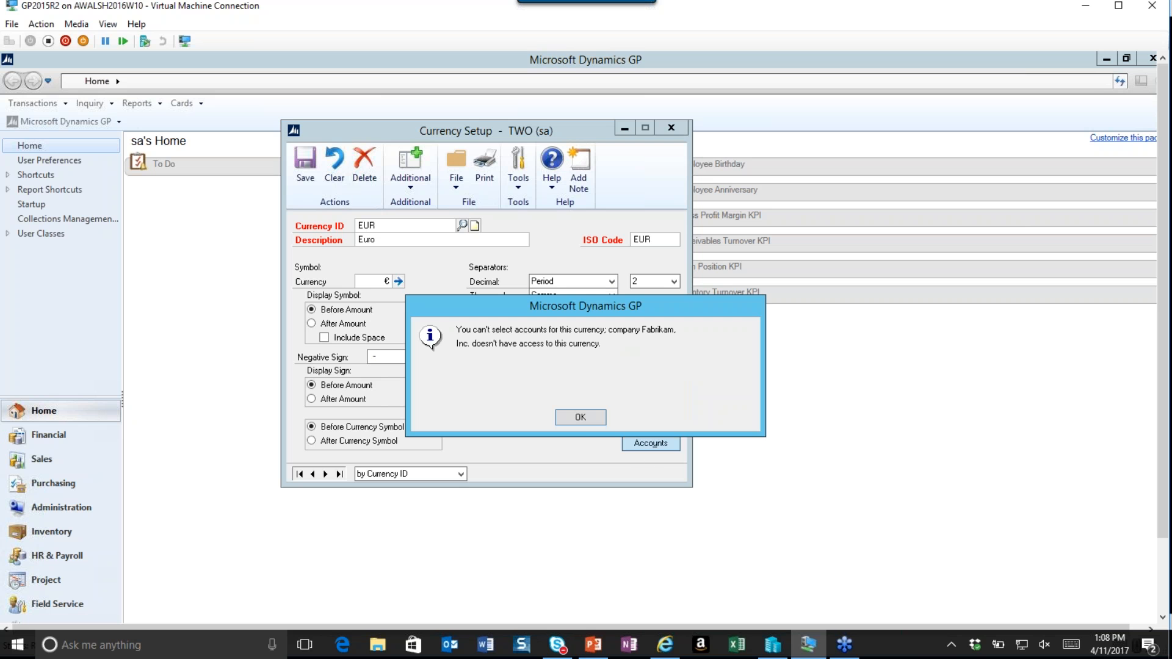
{"action": "left_click", "coordinate": [580, 419]}
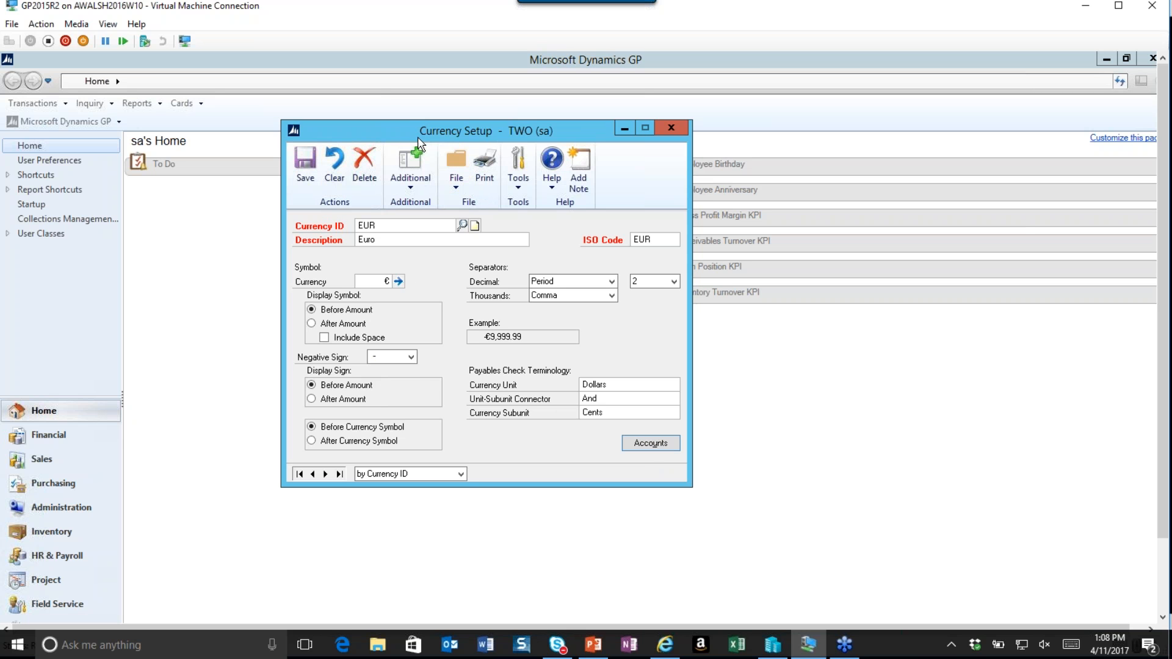
Save the EUR currency and close Currency Setup.
{"action": "left_click", "coordinate": [307, 171]}
{"action": "left_click", "coordinate": [671, 129]}
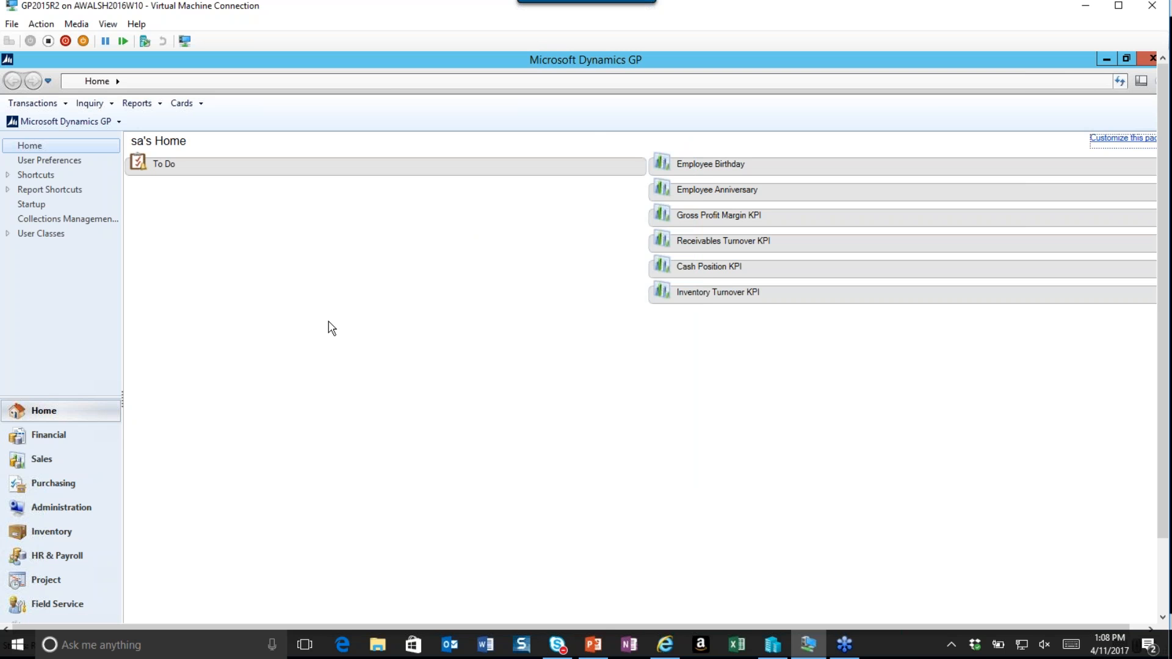
Grant Fabrikam, Inc. access to the EUR currency in Multicurrency Access Setup and confirm.
{"action": "left_click", "coordinate": [88, 122]}
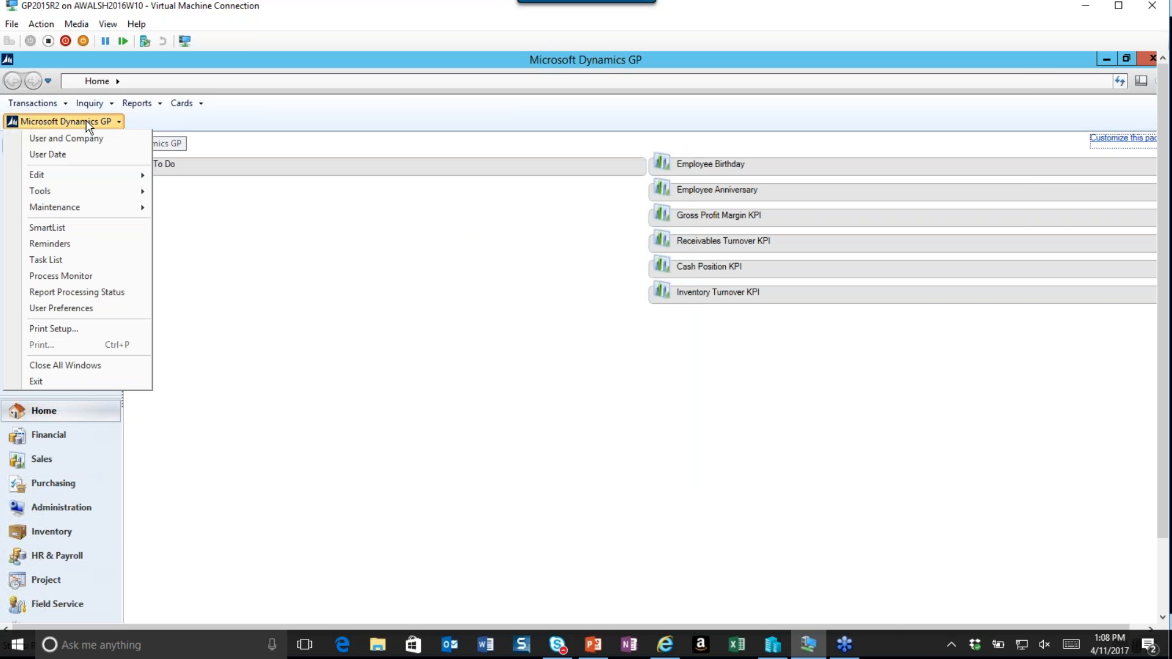
{"action": "mouse_move", "coordinate": [117, 191]}
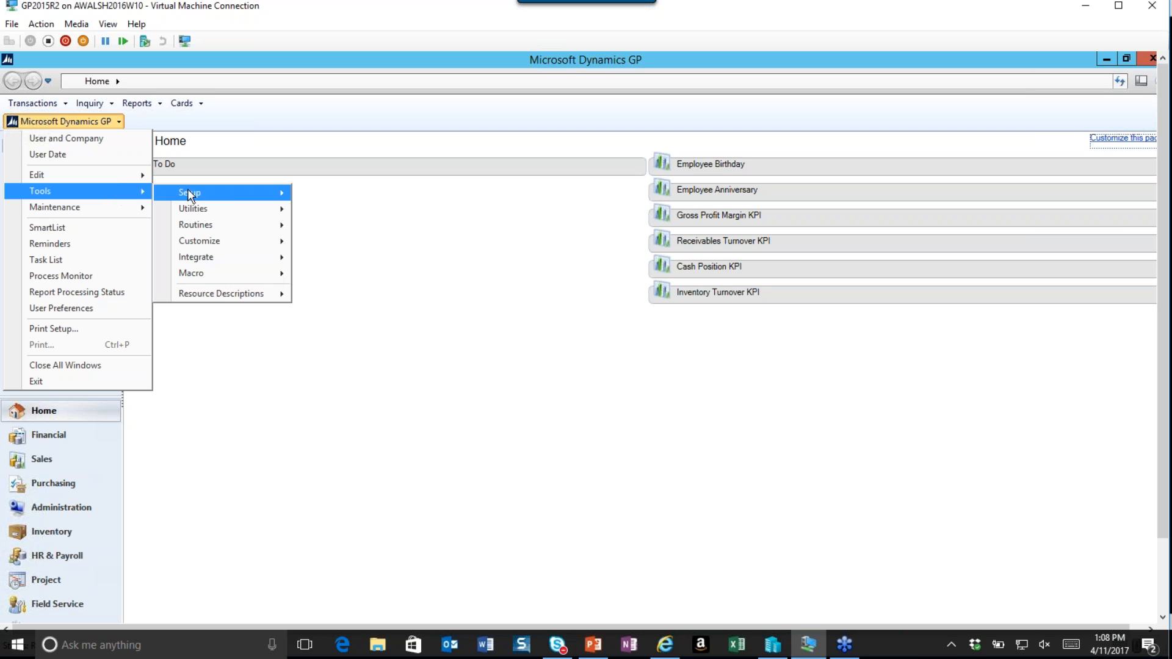
{"action": "mouse_move", "coordinate": [246, 195]}
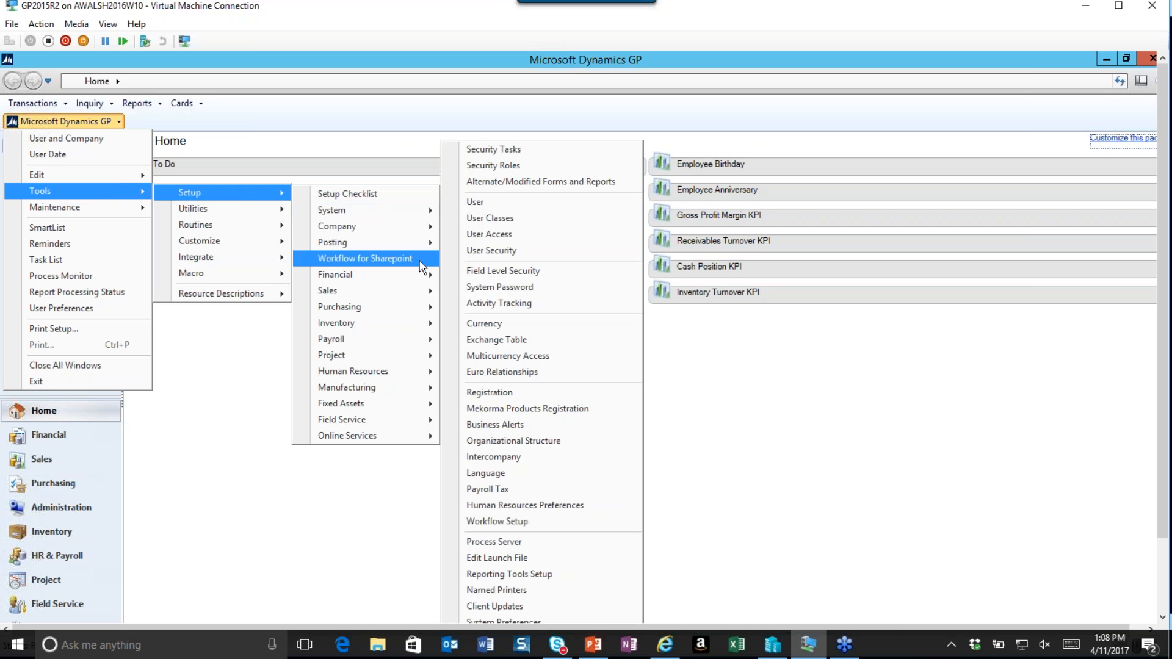
{"action": "mouse_move", "coordinate": [420, 277]}
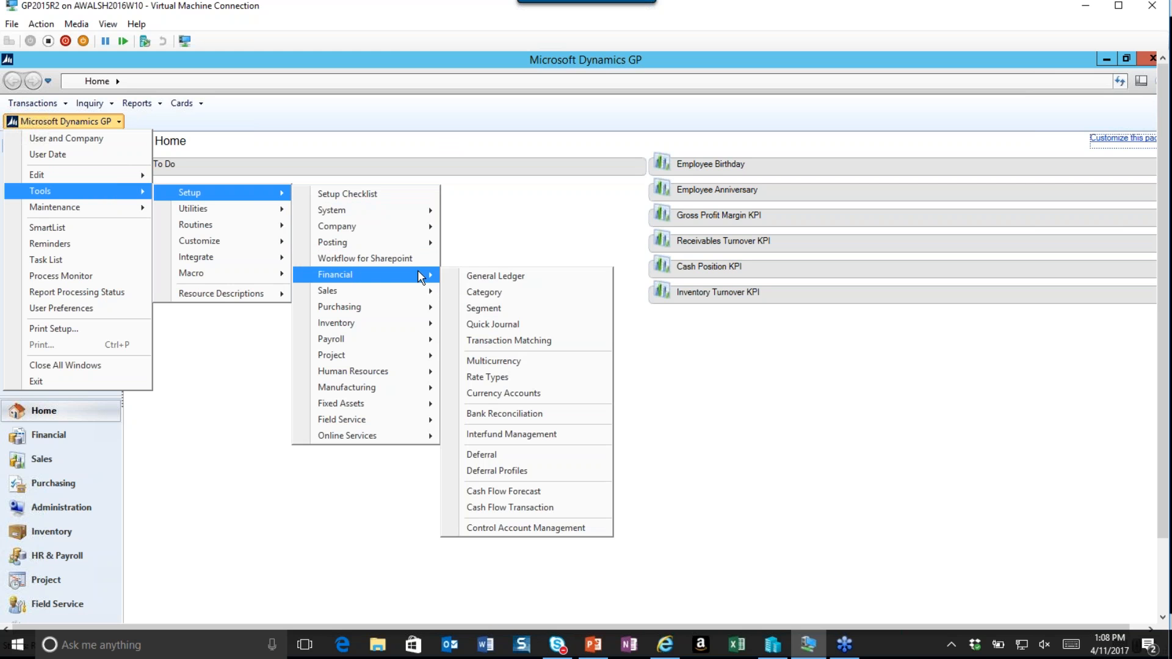
{"action": "mouse_move", "coordinate": [420, 231]}
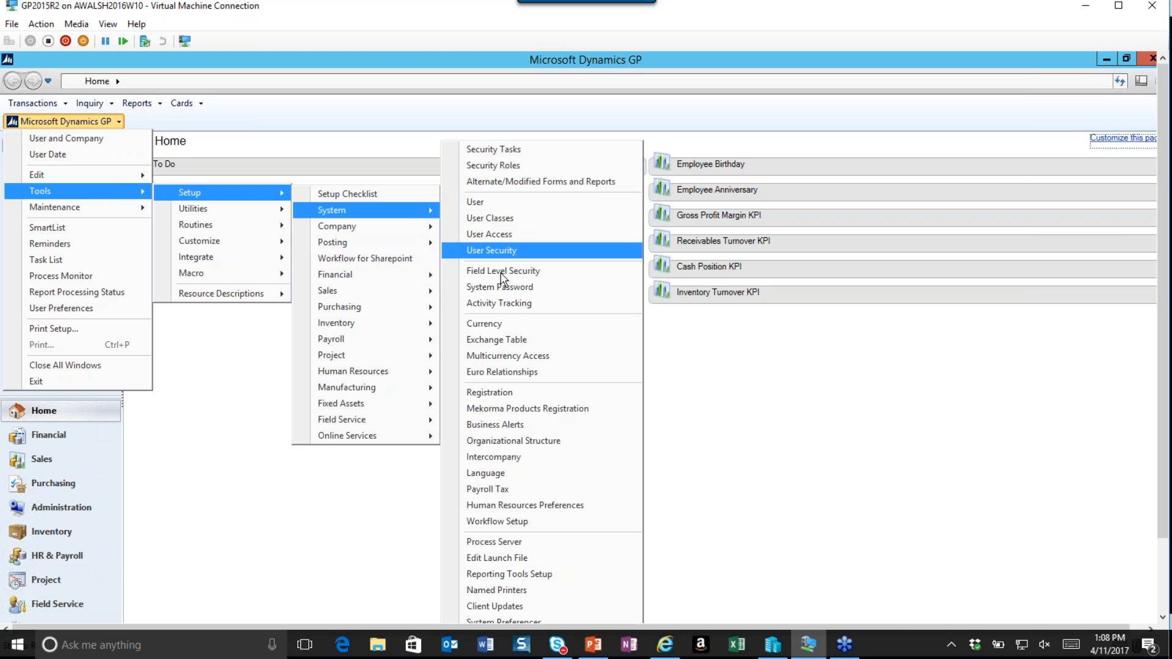
{"action": "left_click", "coordinate": [557, 356]}
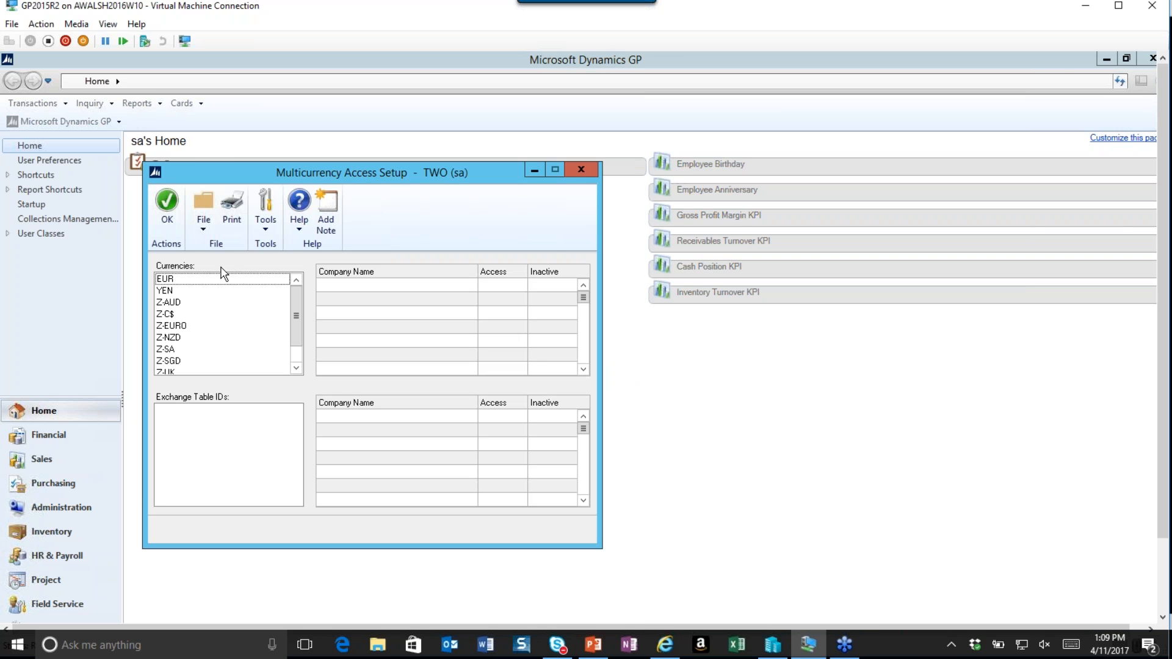
{"action": "left_click", "coordinate": [168, 282]}
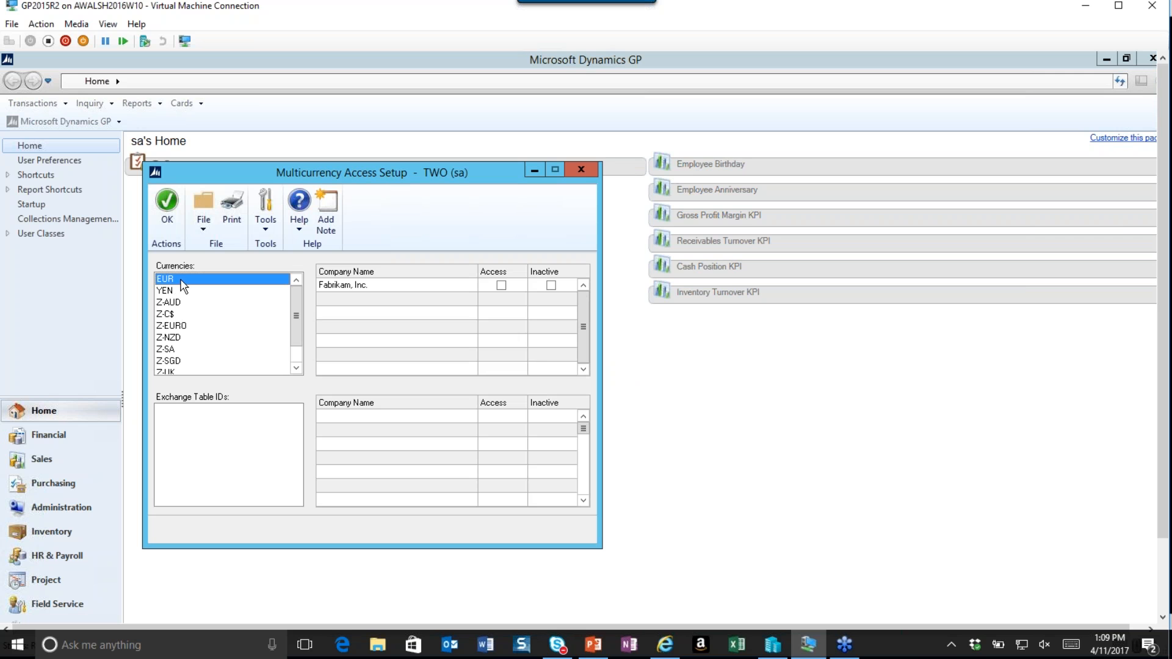
{"action": "left_click", "coordinate": [501, 287]}
{"action": "left_click", "coordinate": [165, 200]}
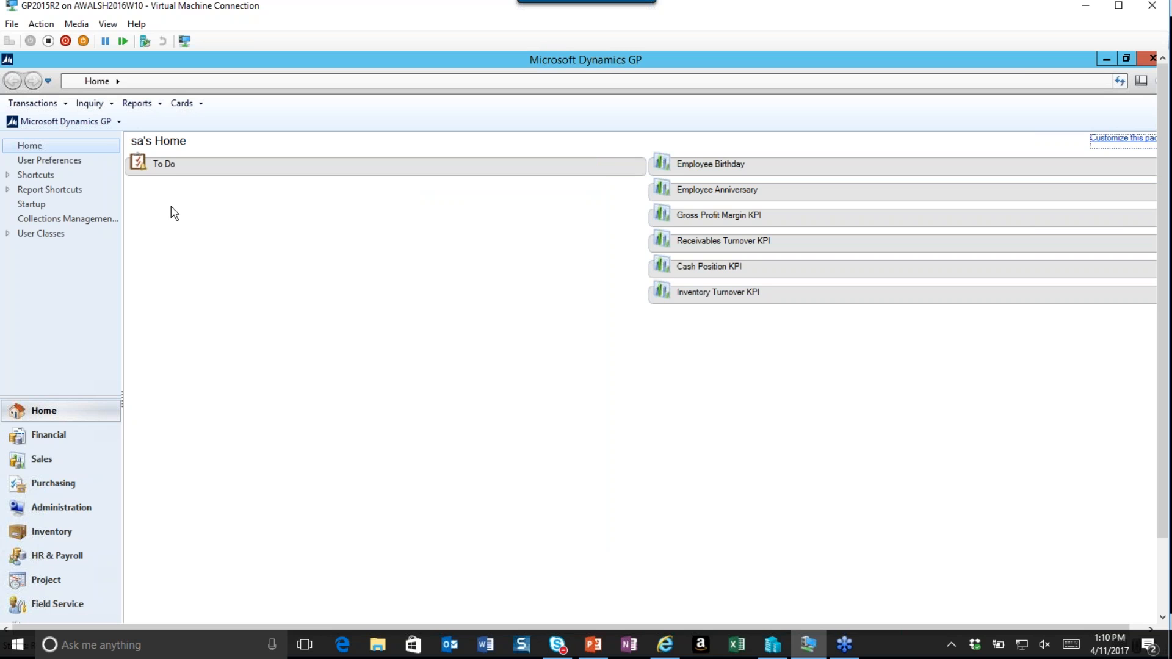
Open the Multicurrency Exchange Rate Table Setup and create an exchange table with ID EUR - USD and description Euro to USD.
{"action": "left_click", "coordinate": [104, 122]}
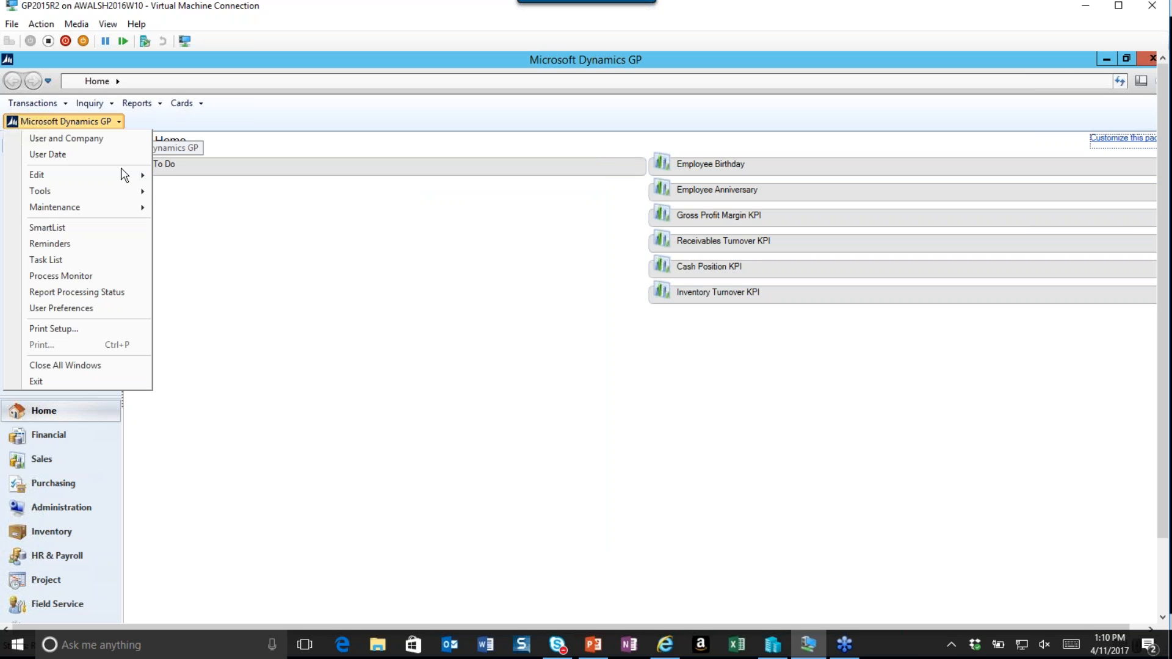
{"action": "mouse_move", "coordinate": [127, 192]}
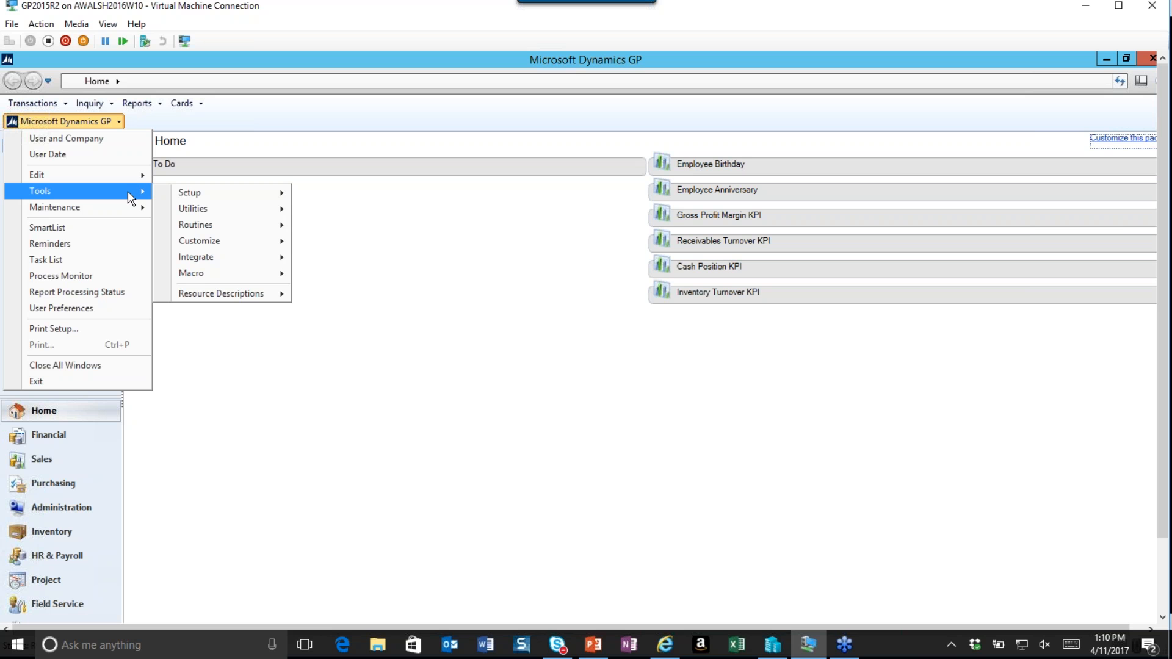
{"action": "mouse_move", "coordinate": [274, 192]}
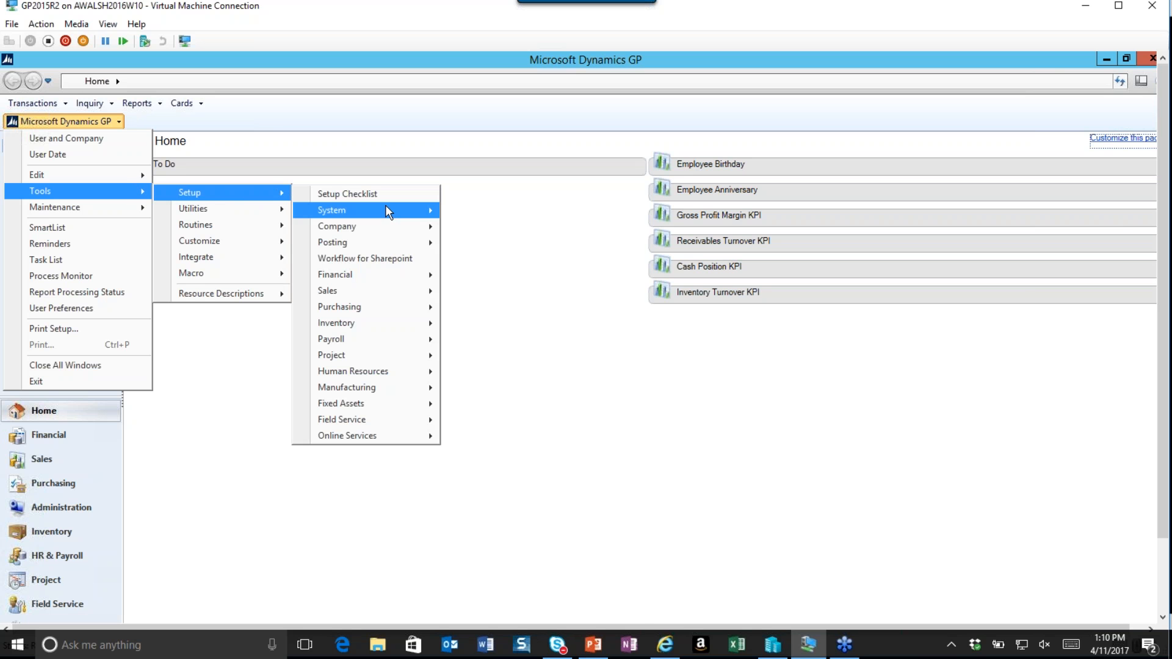
{"action": "mouse_move", "coordinate": [414, 232]}
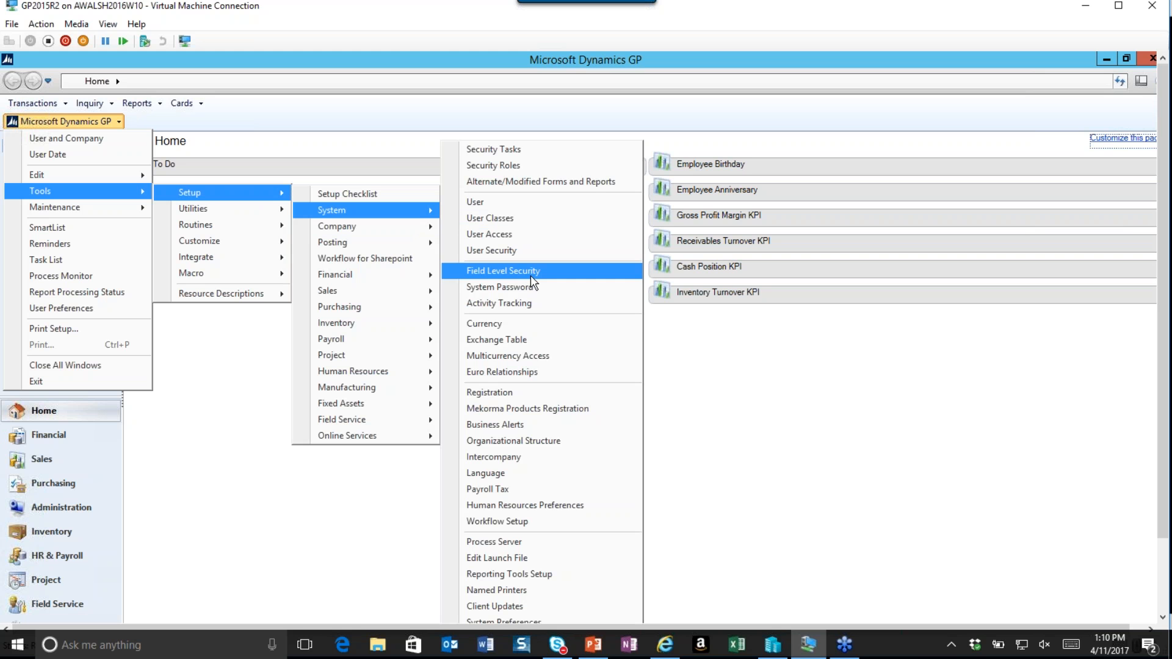
{"action": "left_click", "coordinate": [535, 344]}
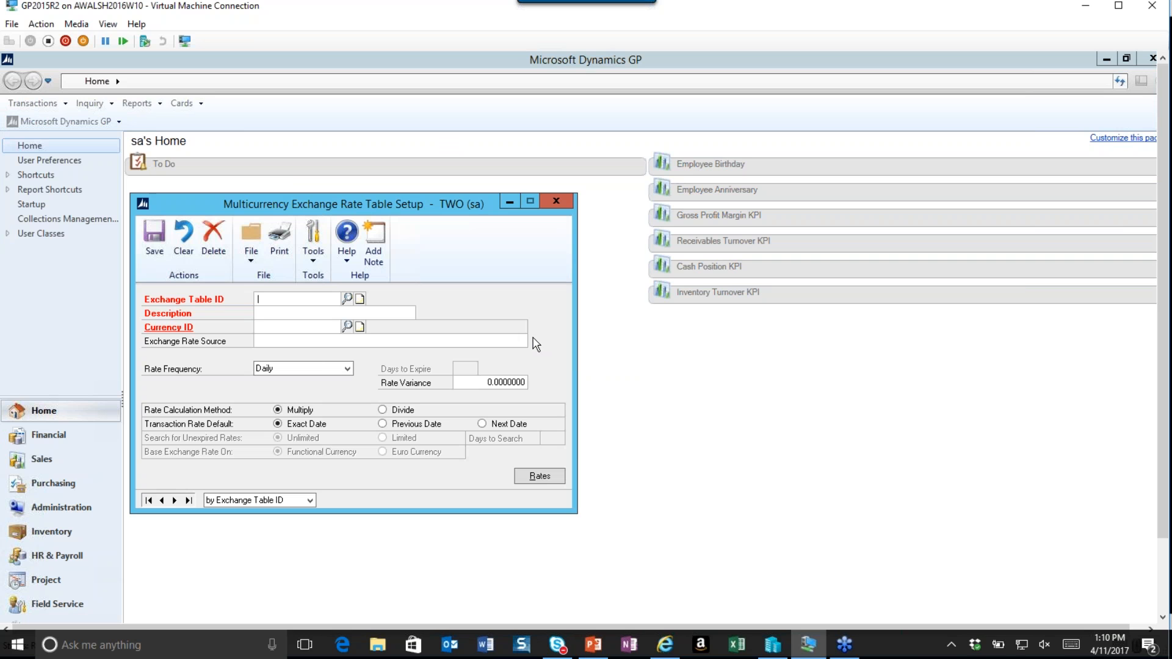
{"action": "left_click", "coordinate": [347, 298]}
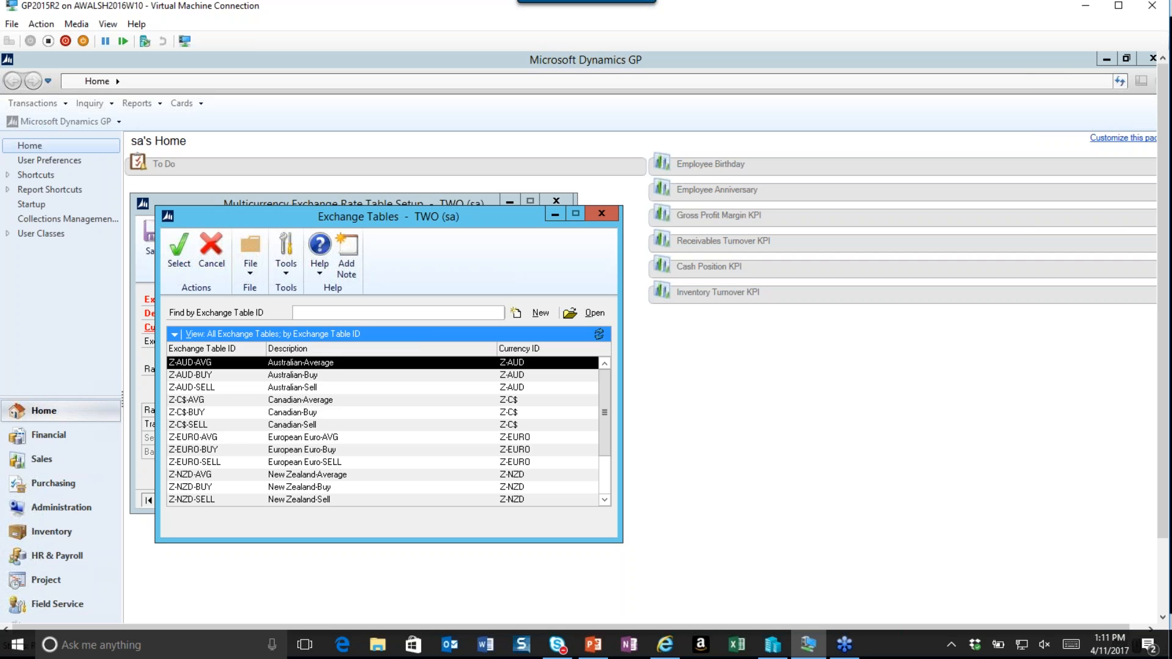
{"action": "left_click", "coordinate": [604, 215]}
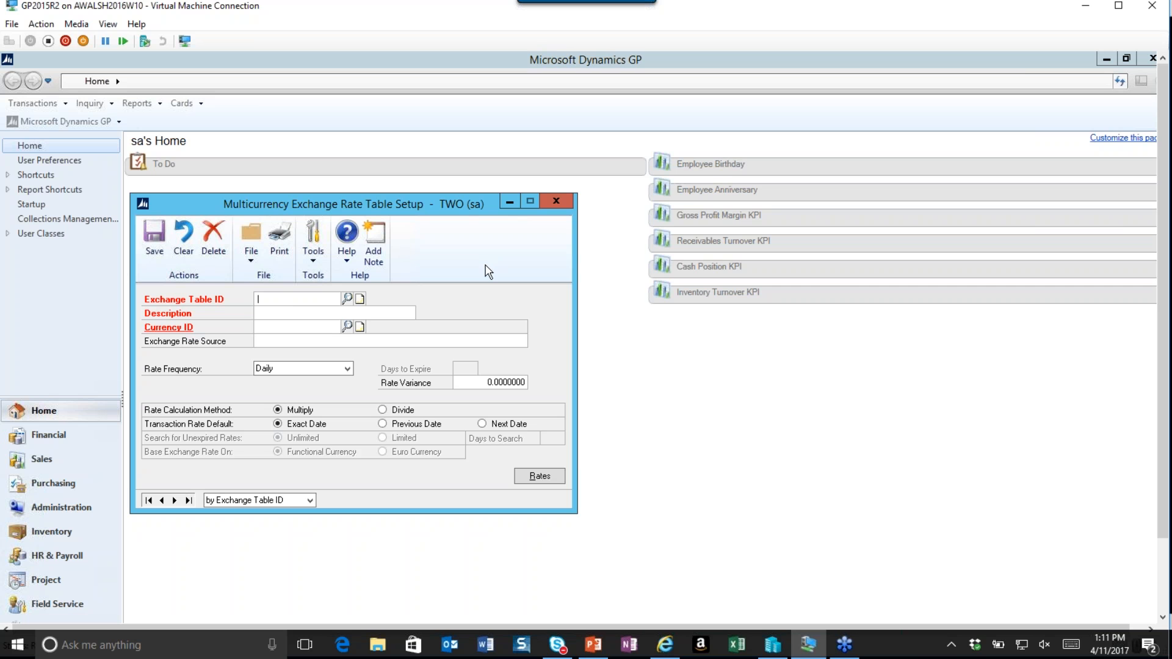
{"action": "type", "text": "EUR"}
{"action": "type", "text": " - USD"}
{"action": "type", "text": "Euro "}
{"action": "type", "text": "to USD"}
{"action": "left_click", "coordinate": [307, 329]}
{"action": "left_click", "coordinate": [347, 327]}
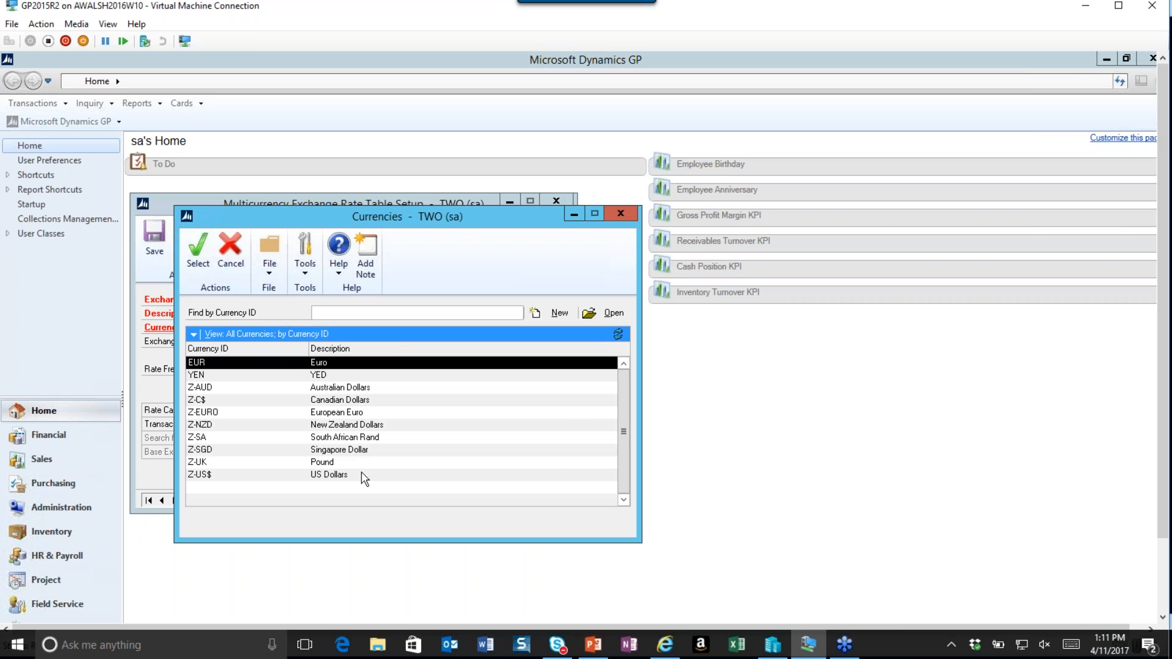
{"action": "left_click", "coordinate": [340, 476]}
{"action": "left_click", "coordinate": [195, 266]}
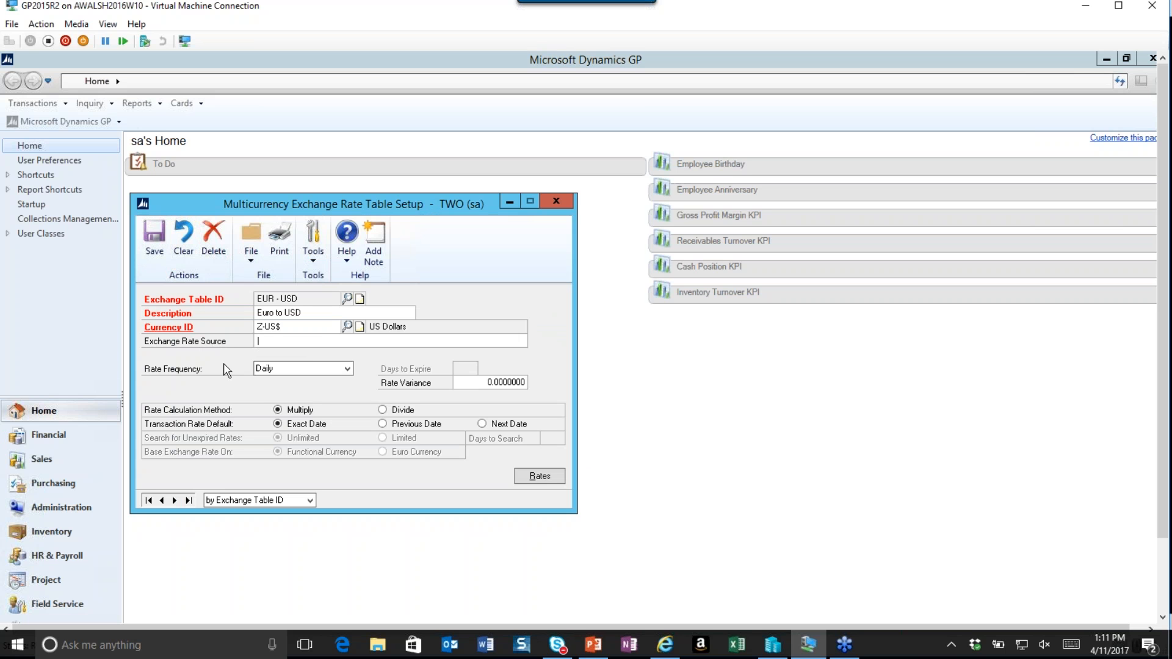
{"action": "type", "text": "www.oanda.com"}
Set the rate frequency to Monthly, the rate calculation method to Divide, and the transaction rate default to Previous Date.
{"action": "left_click", "coordinate": [348, 370]}
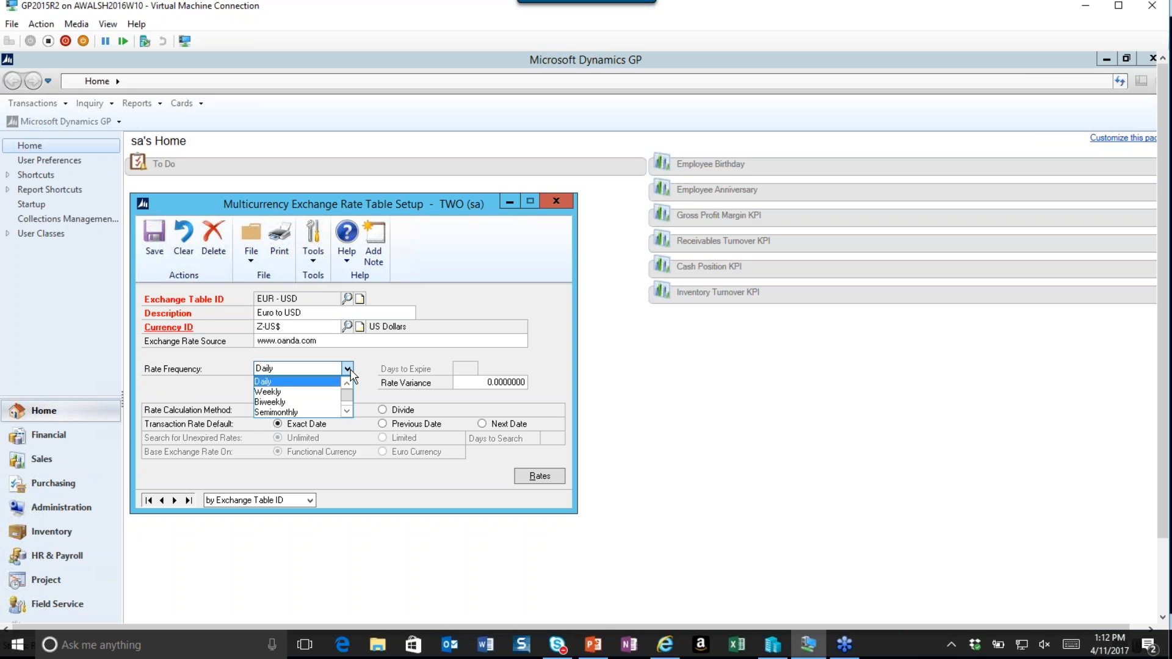
{"action": "left_click", "coordinate": [346, 412]}
{"action": "left_click", "coordinate": [346, 412]}
{"action": "left_click", "coordinate": [346, 412]}
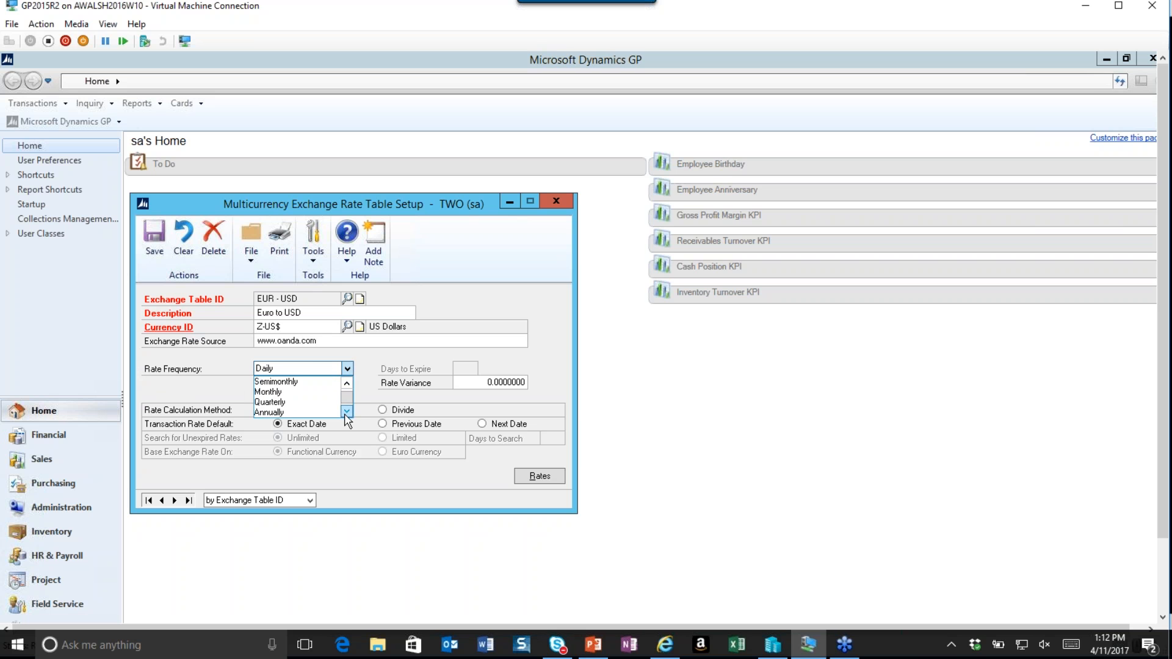
{"action": "left_click", "coordinate": [346, 414]}
{"action": "left_click", "coordinate": [345, 413]}
{"action": "left_click", "coordinate": [348, 383]}
{"action": "left_click", "coordinate": [348, 384]}
{"action": "left_click", "coordinate": [348, 383]}
{"action": "left_click", "coordinate": [272, 402]}
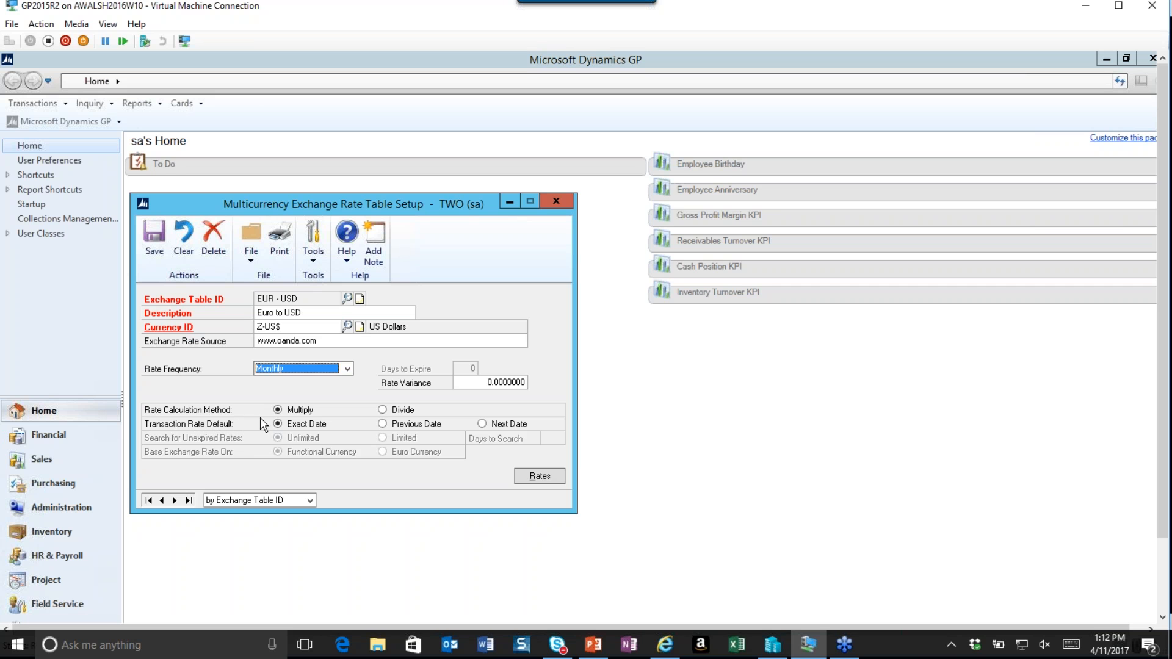
{"action": "left_click", "coordinate": [383, 410]}
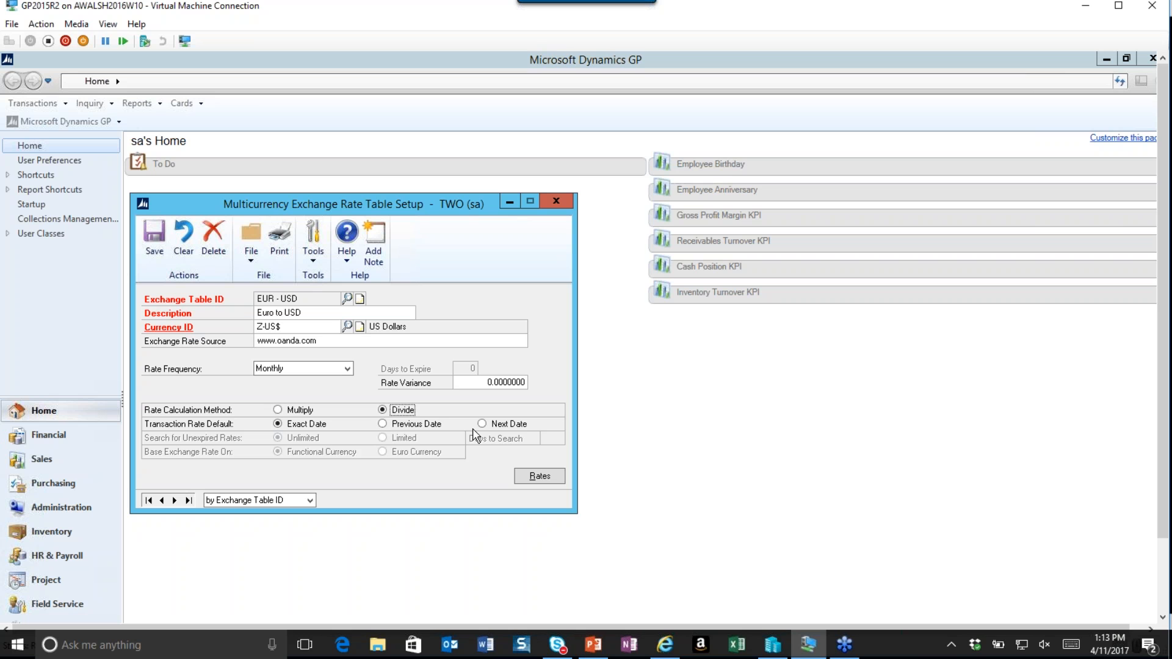
{"action": "left_click", "coordinate": [383, 424]}
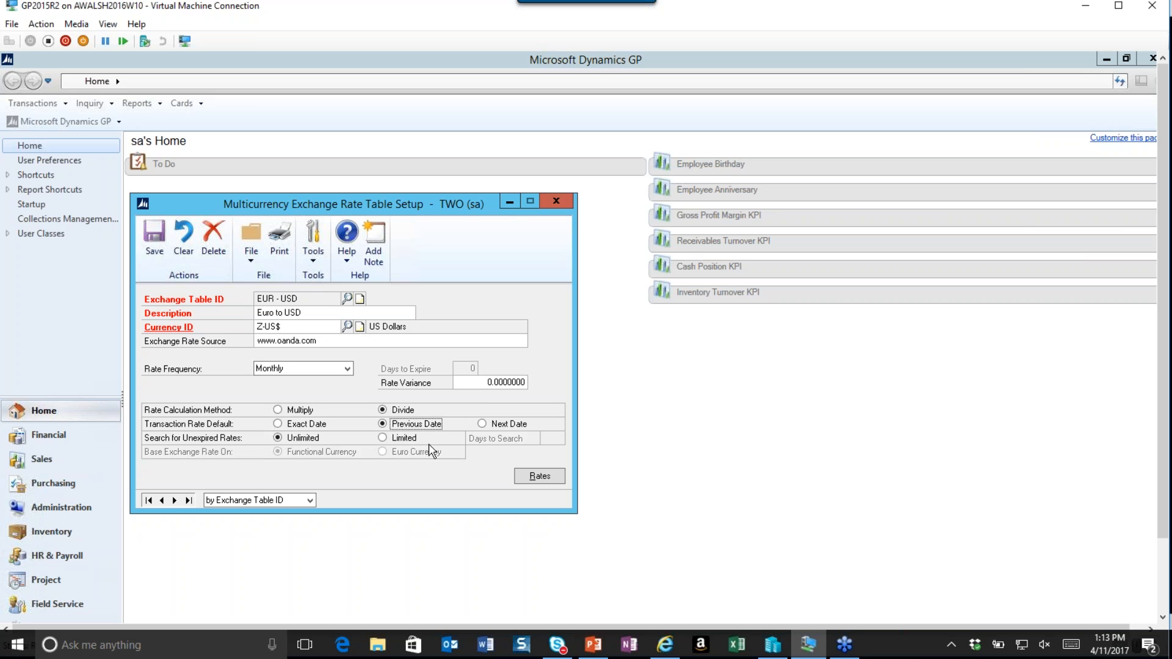
Save the exchange table, open its rates, and set the rate date to 4/1/2017 and expiration date to 4/30/2017.
{"action": "left_click", "coordinate": [538, 476]}
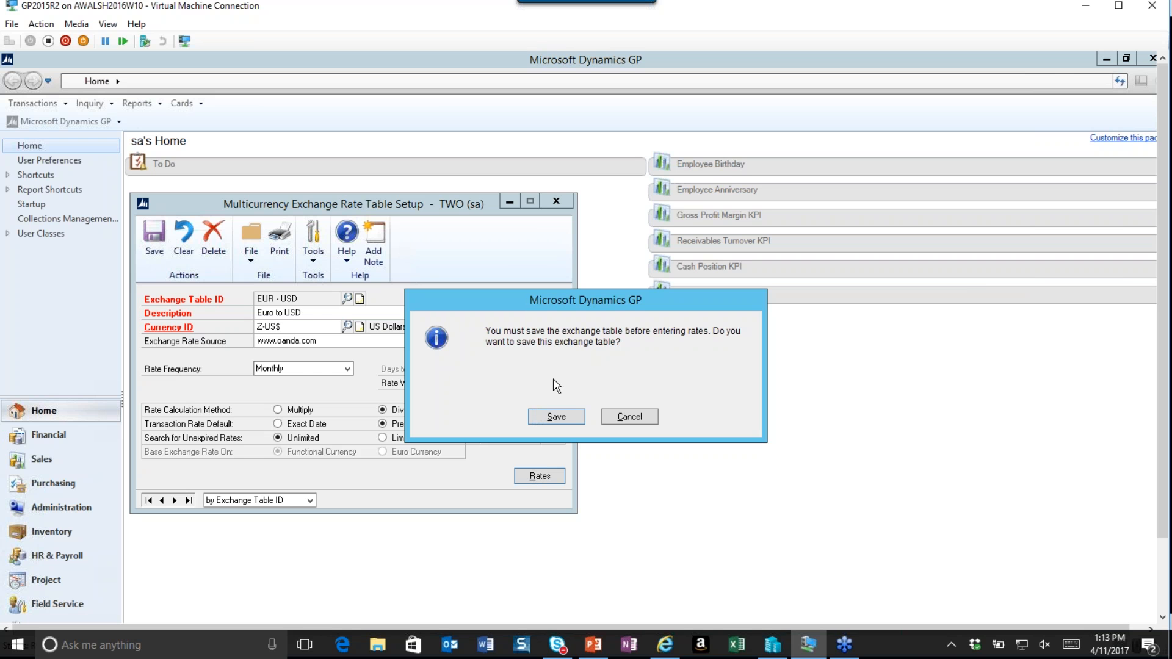
{"action": "left_click", "coordinate": [556, 417]}
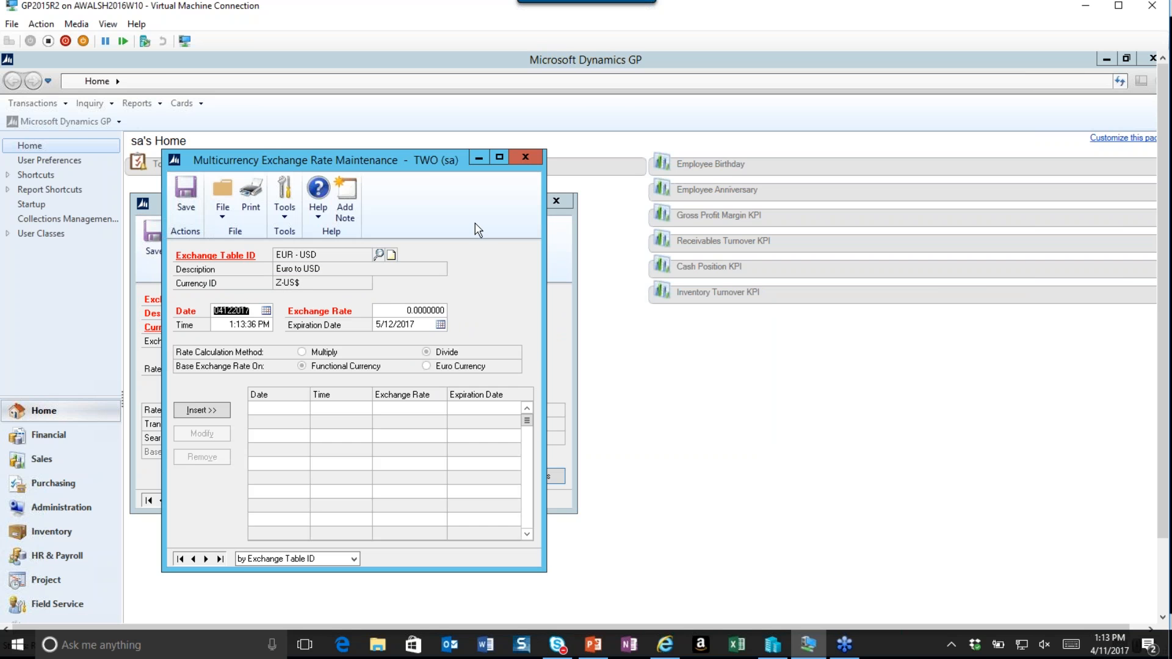
{"action": "left_click_drag", "start_coordinate": [438, 157], "coordinate": [856, 133]}
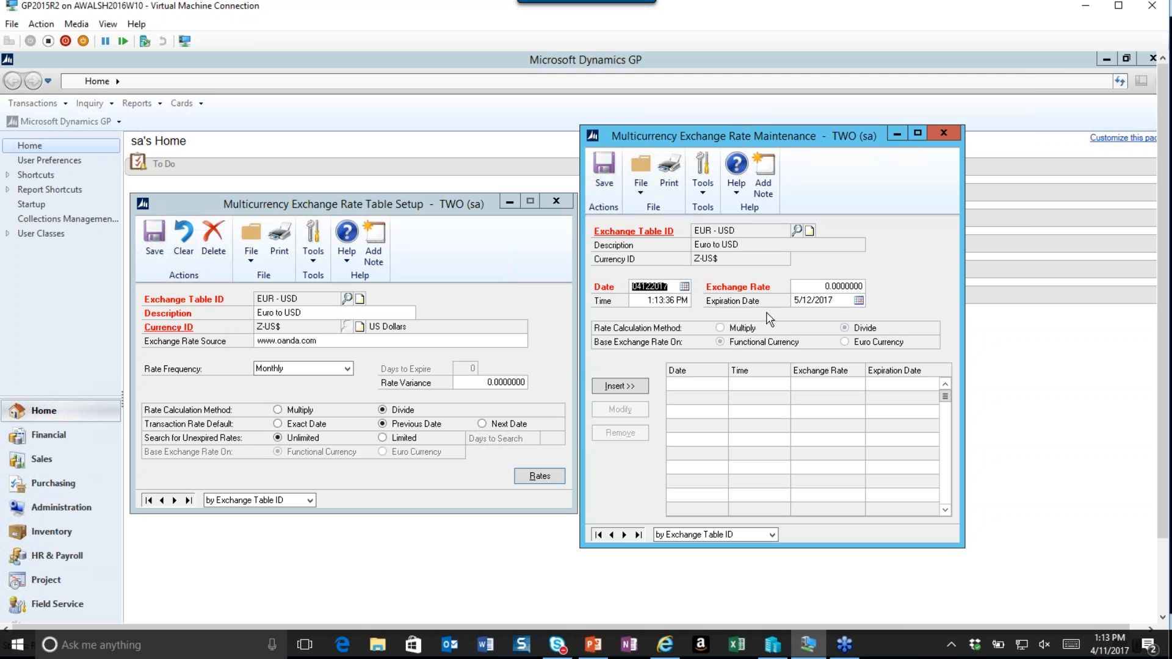
{"action": "left_click", "coordinate": [684, 286]}
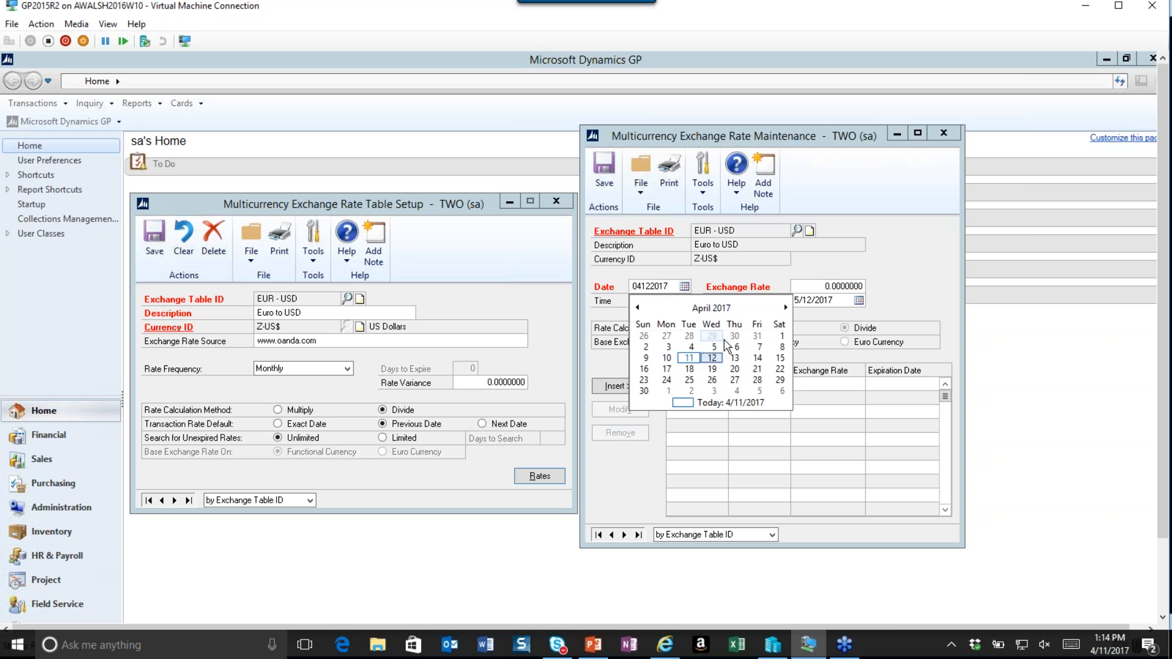
{"action": "left_click", "coordinate": [781, 336]}
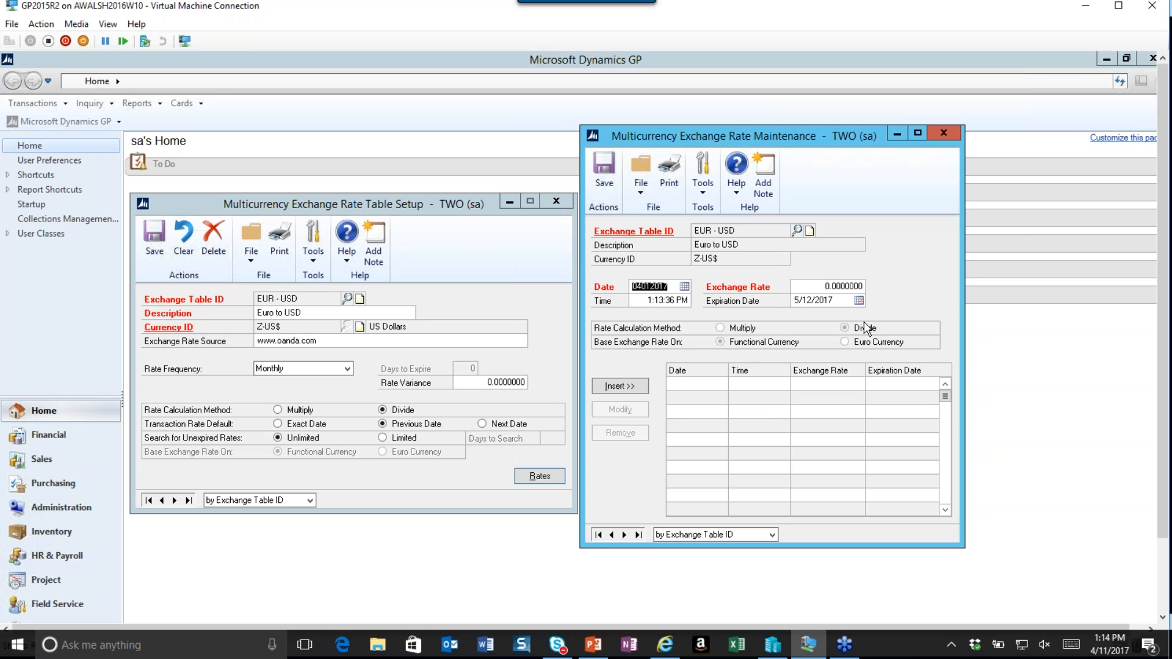
{"action": "left_click", "coordinate": [858, 300]}
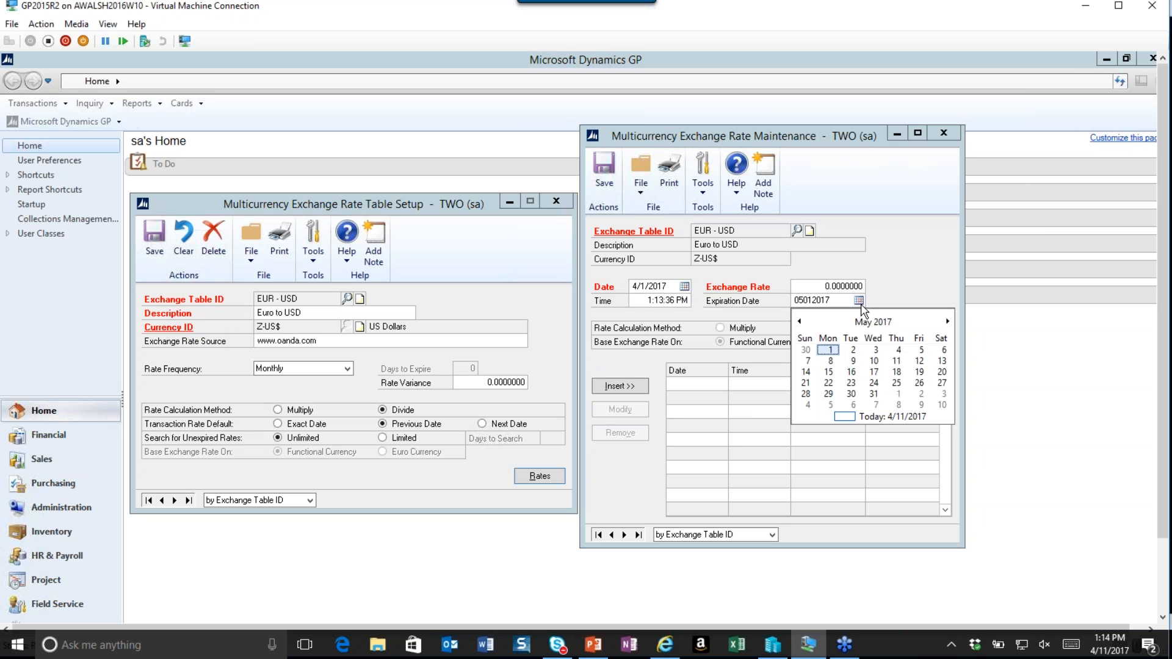
{"action": "left_click", "coordinate": [805, 350]}
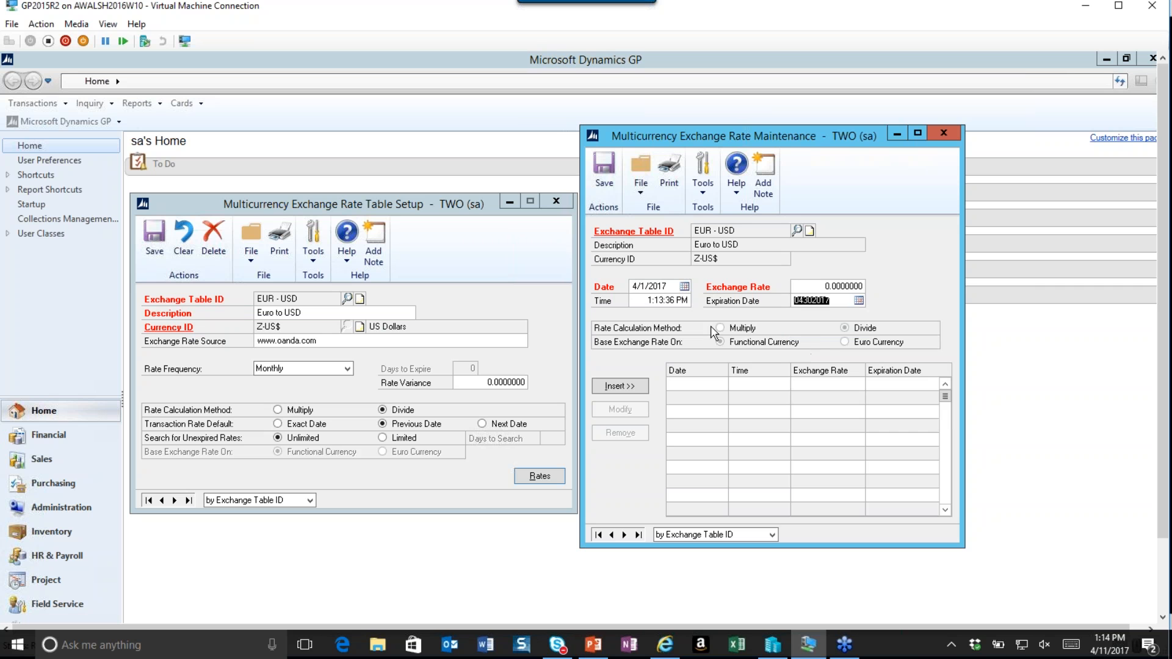
Enter an exchange rate of 0.8345 with time 12:00:00 AM, insert the rate line, then save and close both exchange windows.
{"action": "left_click", "coordinate": [819, 287]}
{"action": "type", "text": "0.8345"}
{"action": "left_click", "coordinate": [646, 301]}
{"action": "type", "text": "000000"}
{"action": "key", "text": "Tab"}
{"action": "left_click", "coordinate": [632, 392]}
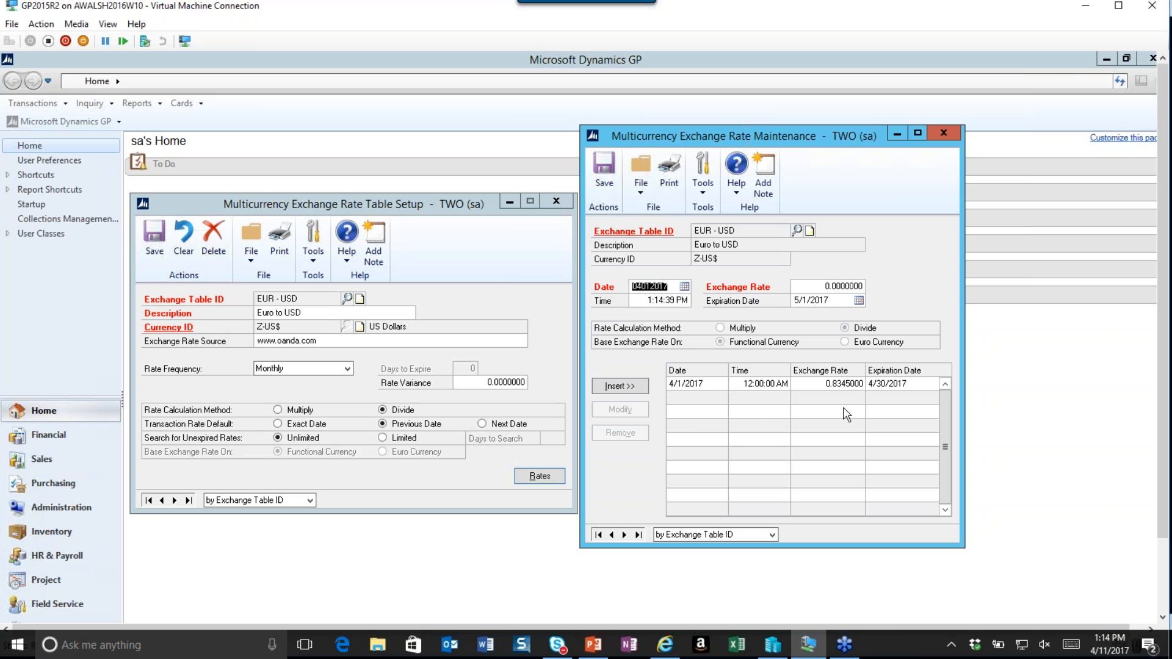
{"action": "left_click", "coordinate": [611, 182]}
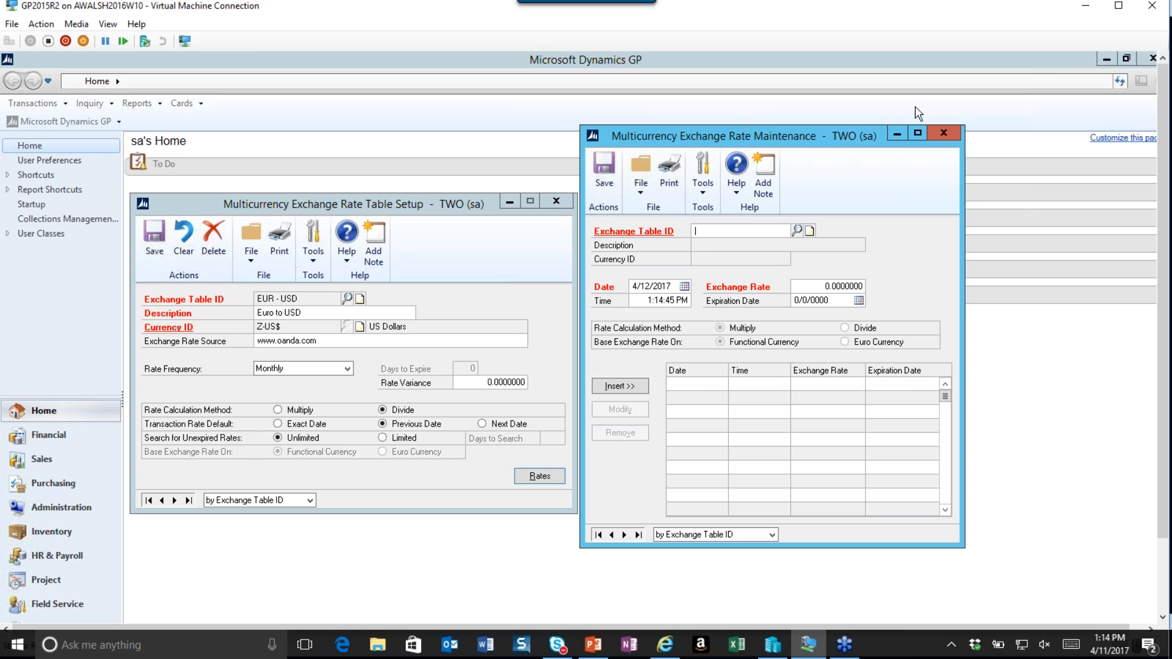
{"action": "left_click", "coordinate": [942, 132]}
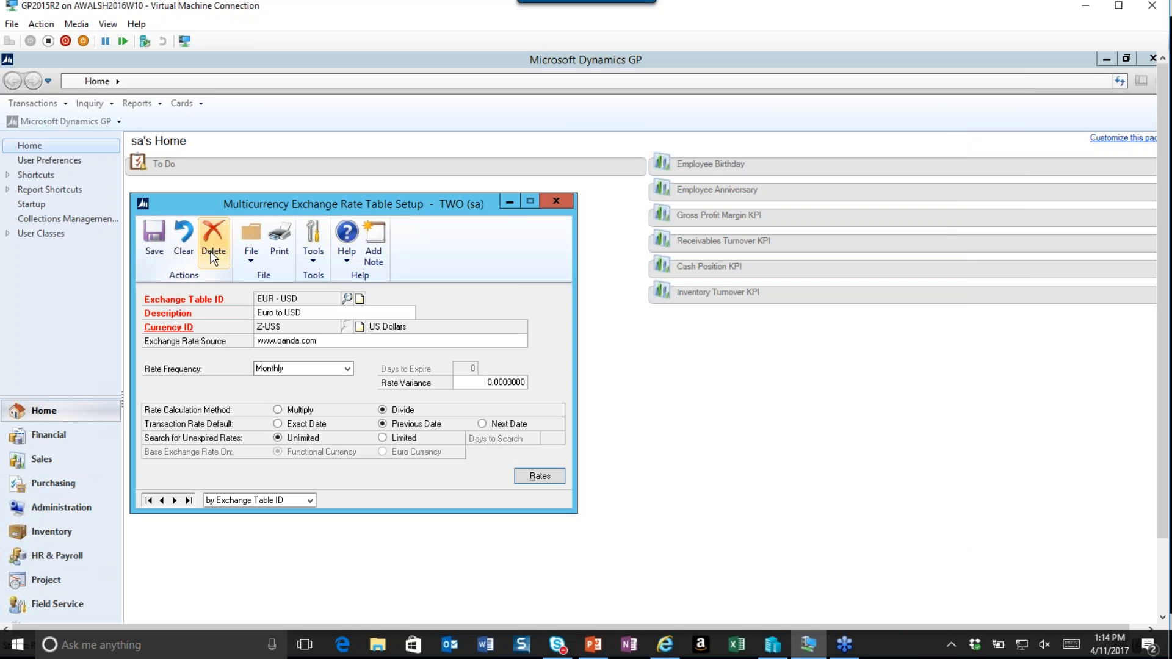
{"action": "left_click", "coordinate": [157, 235]}
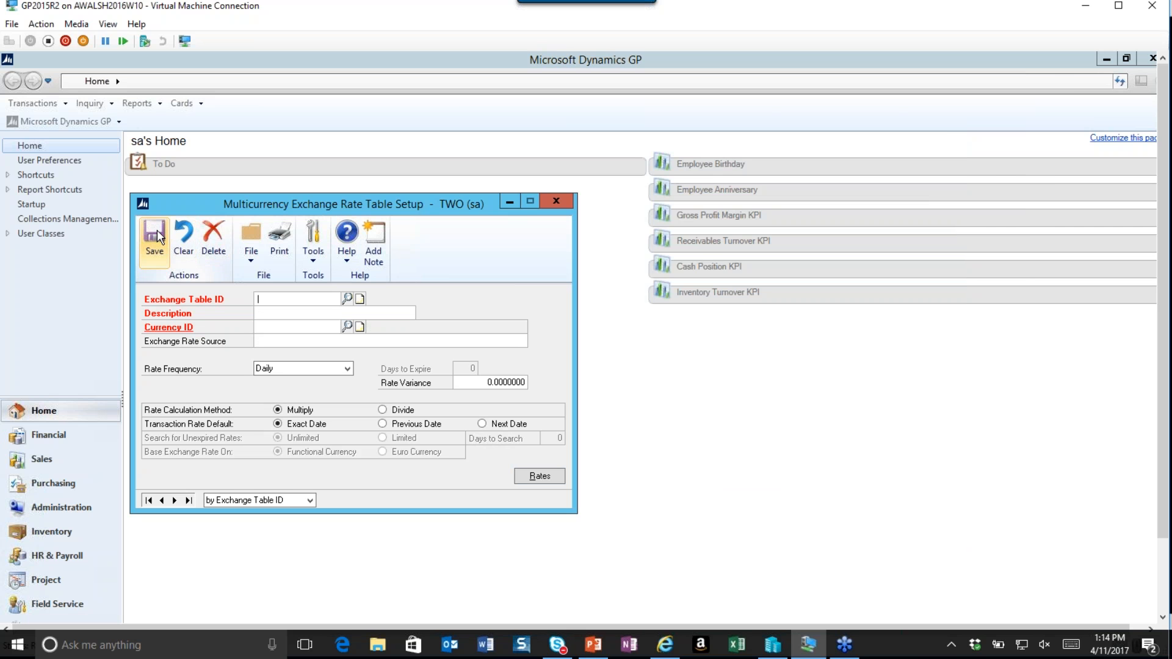
{"action": "left_click", "coordinate": [556, 201]}
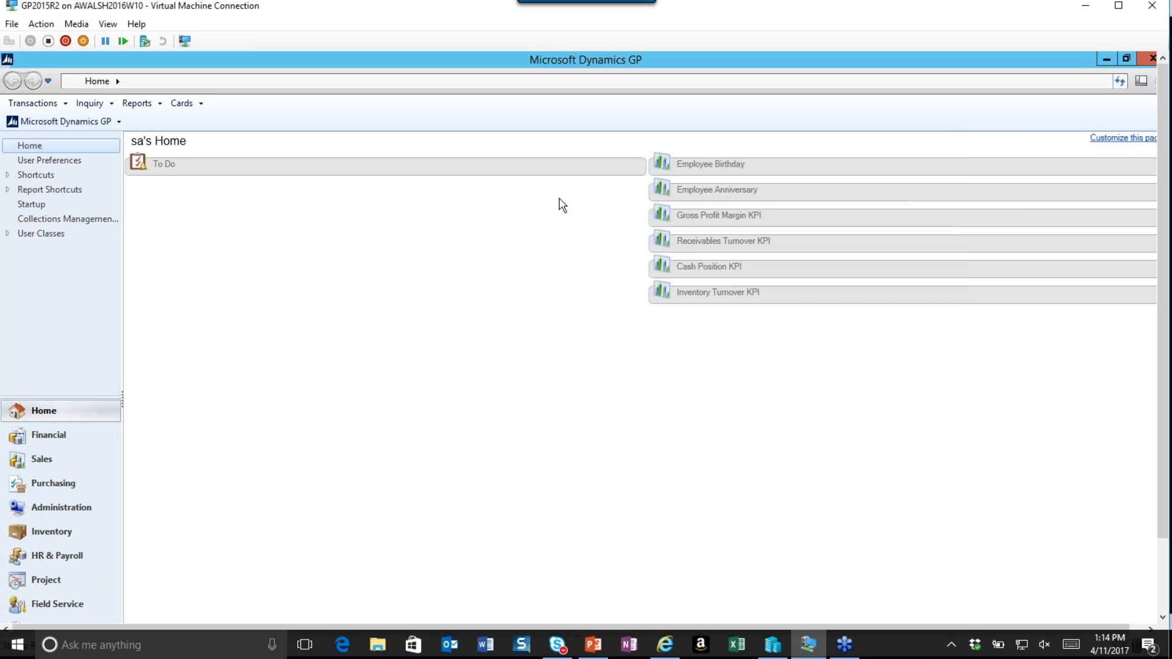
Grant Fabrikam, Inc. access to the EUR - USD exchange table under the Z-US$ currency in Multicurrency Access Setup and confirm.
{"action": "left_click", "coordinate": [102, 122]}
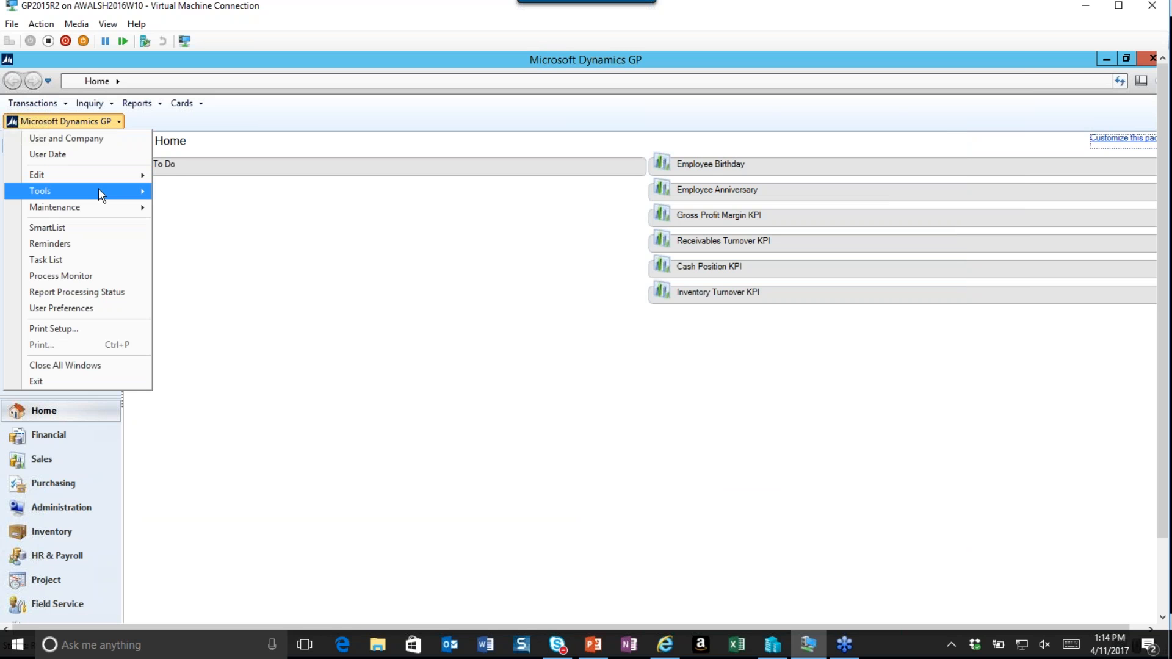
{"action": "mouse_move", "coordinate": [104, 190]}
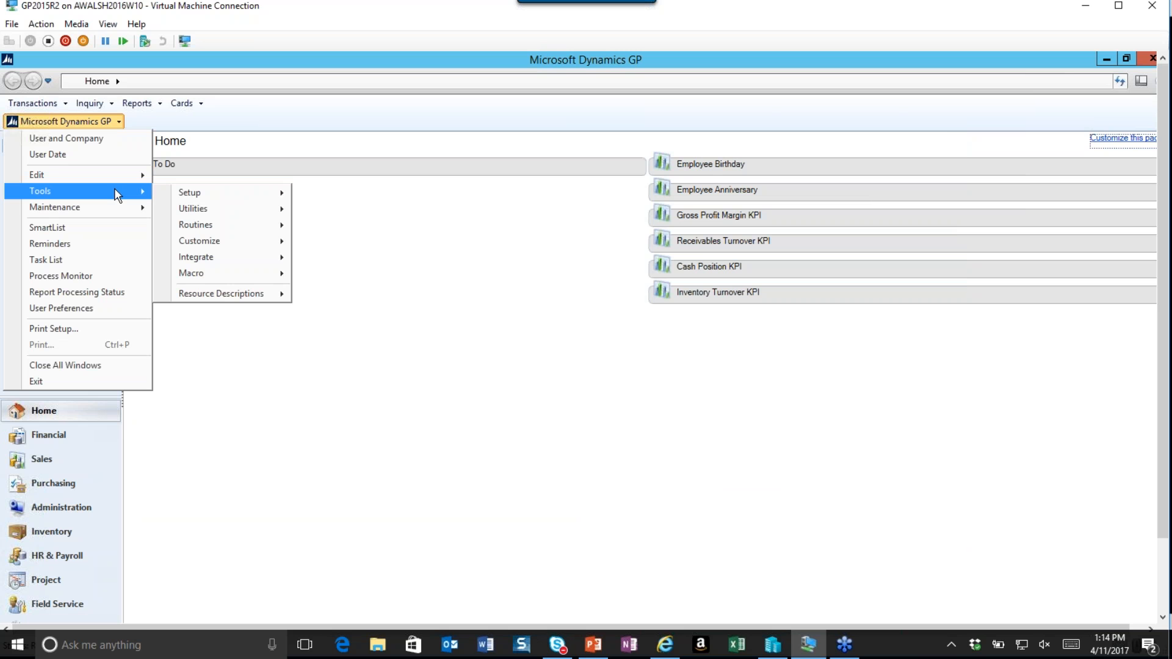
{"action": "mouse_move", "coordinate": [262, 193]}
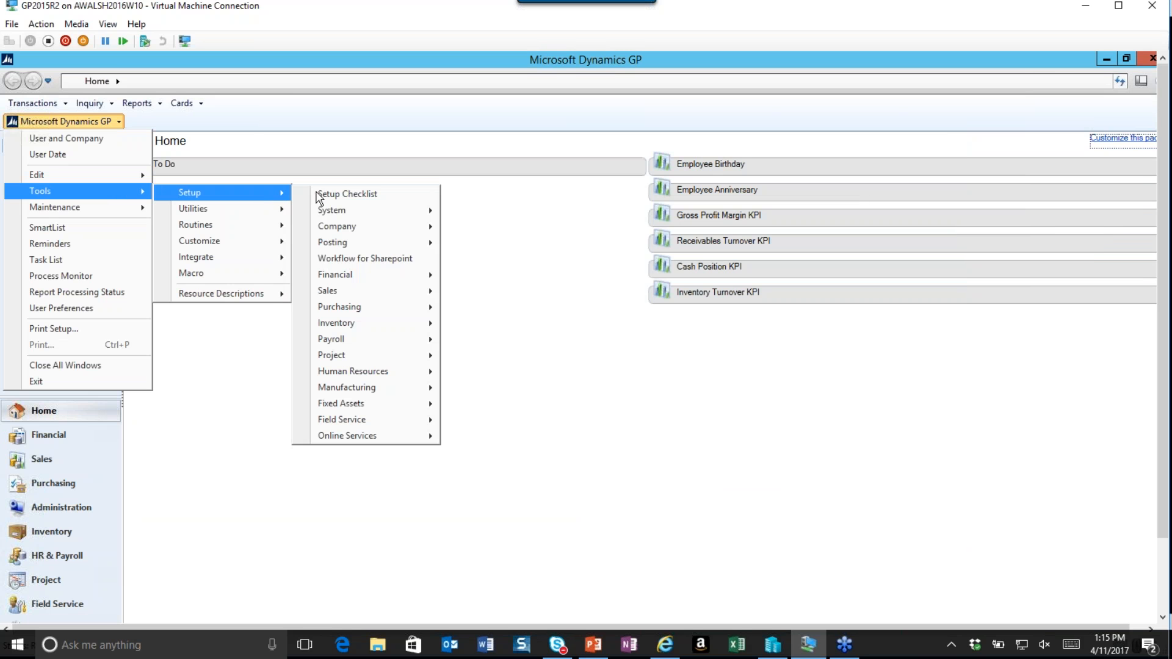
{"action": "mouse_move", "coordinate": [407, 209]}
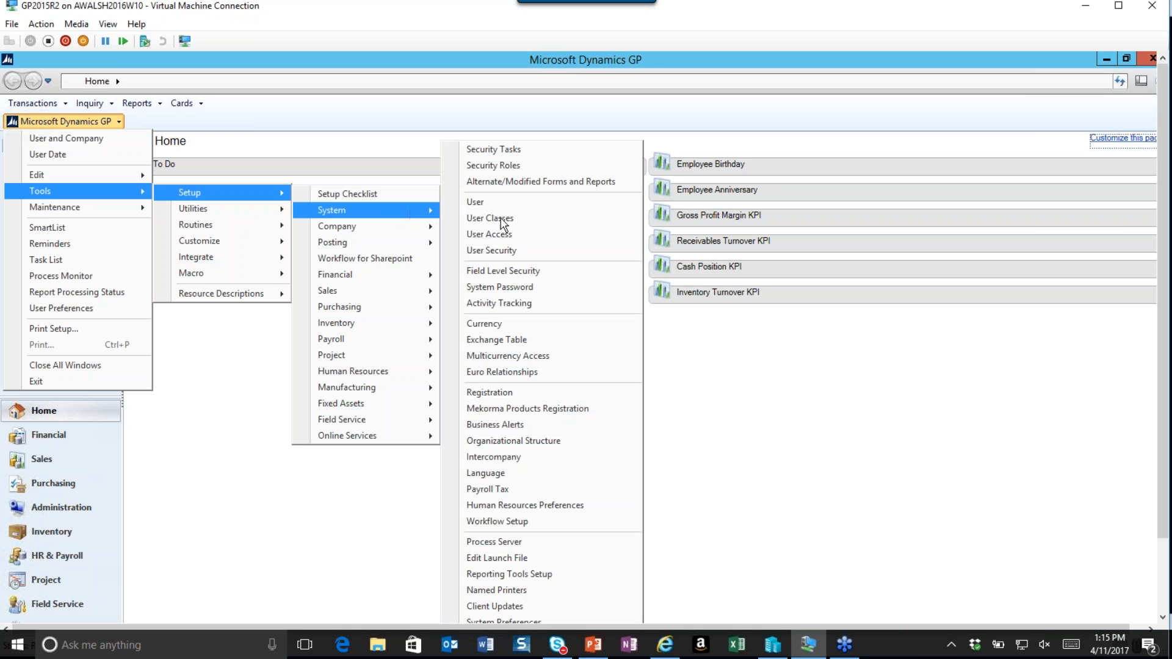
{"action": "left_click", "coordinate": [527, 357]}
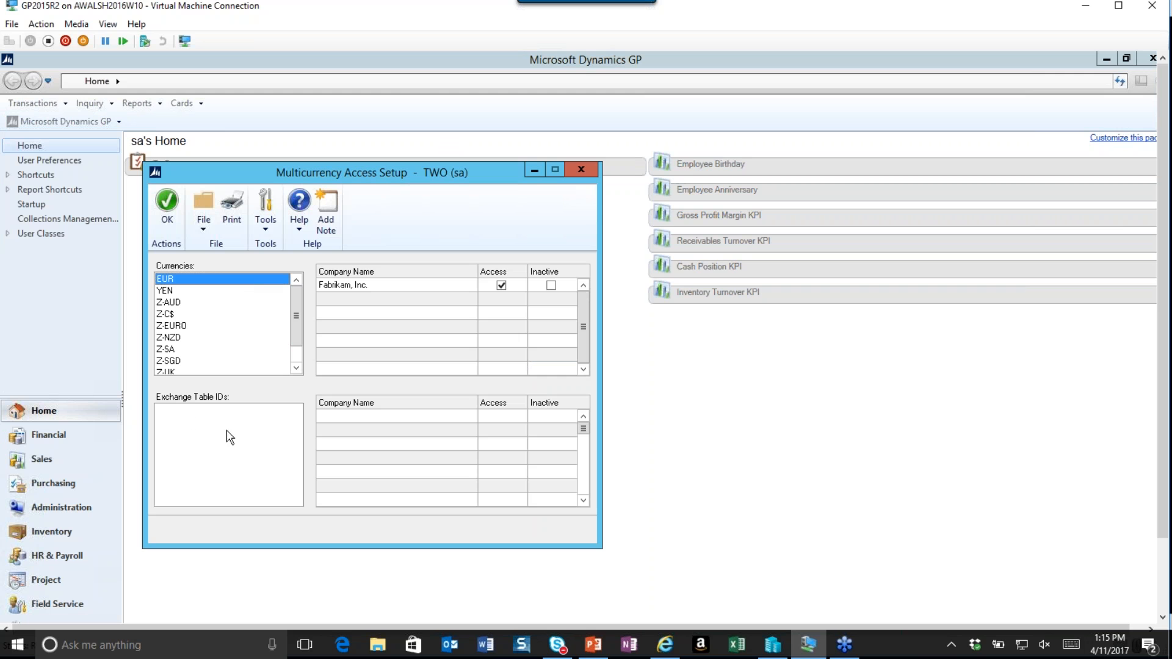
{"action": "left_click", "coordinate": [181, 410]}
{"action": "left_click", "coordinate": [183, 282]}
{"action": "left_click", "coordinate": [296, 369]}
{"action": "left_click", "coordinate": [297, 369]}
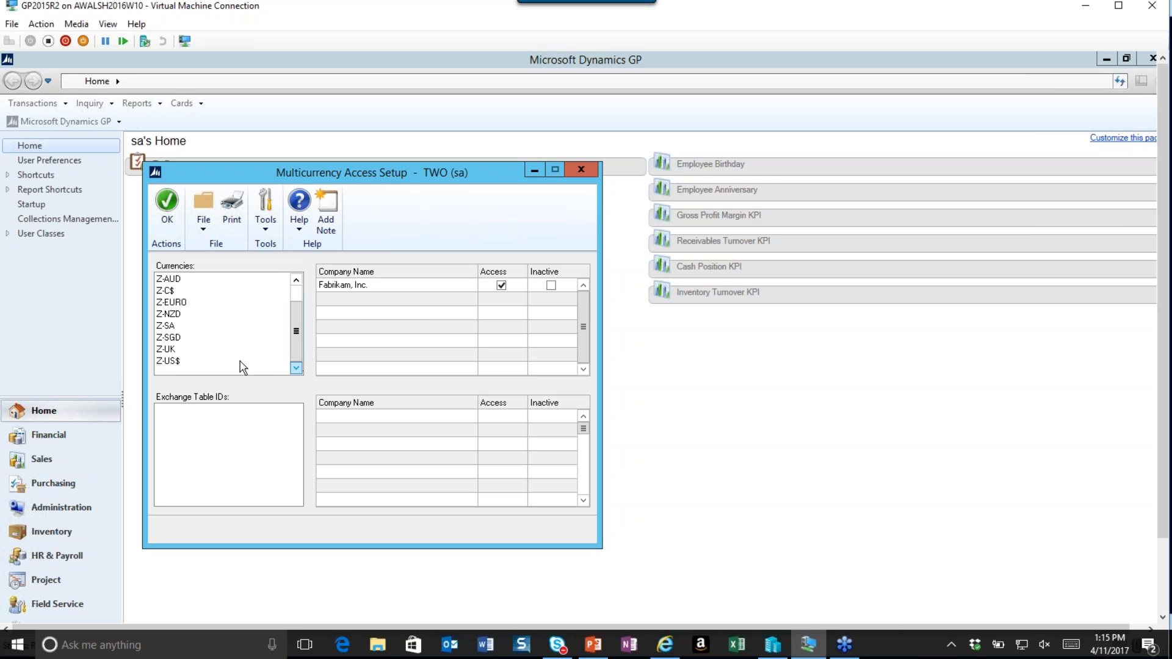
{"action": "left_click", "coordinate": [177, 360]}
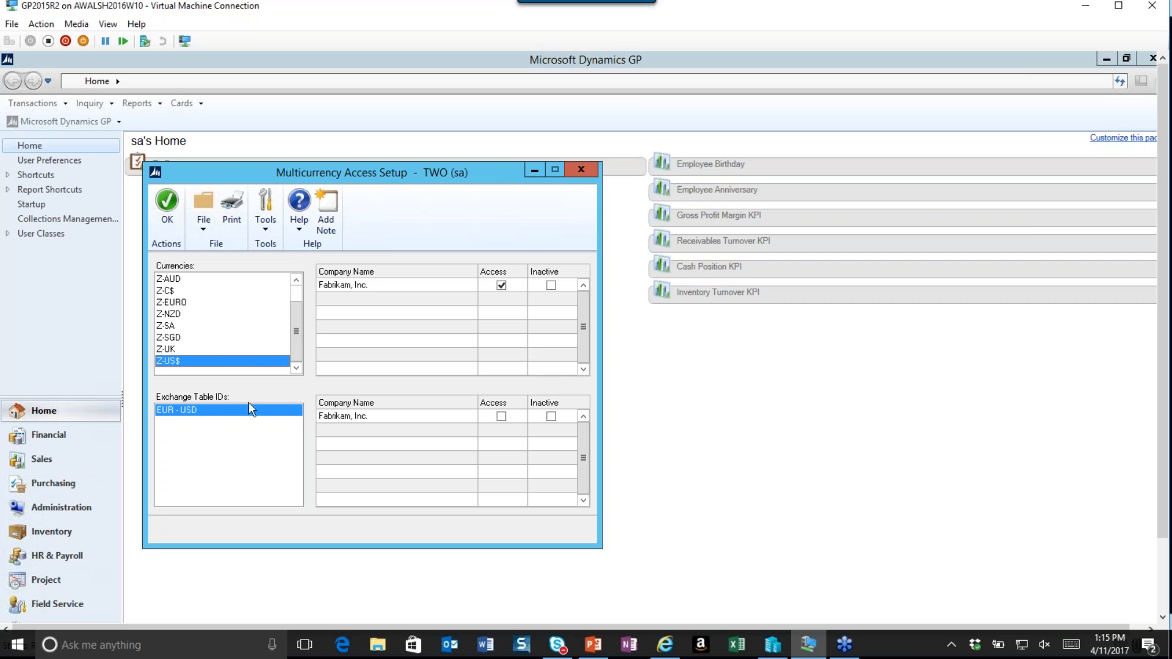
{"action": "left_click", "coordinate": [501, 416]}
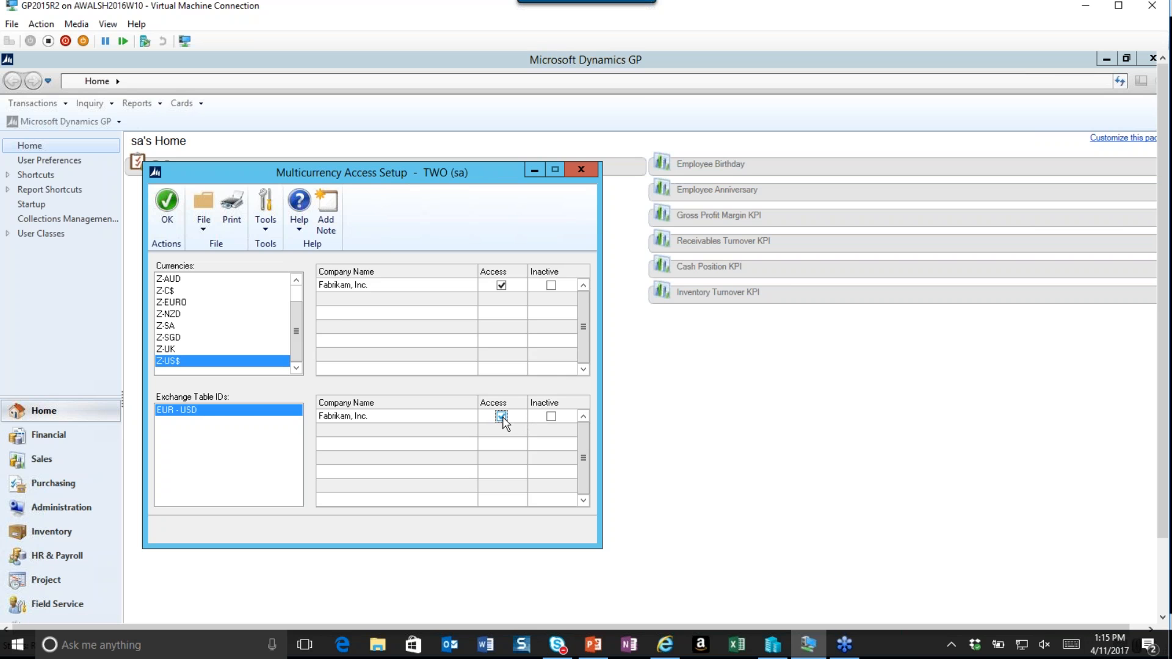
{"action": "left_click", "coordinate": [167, 211]}
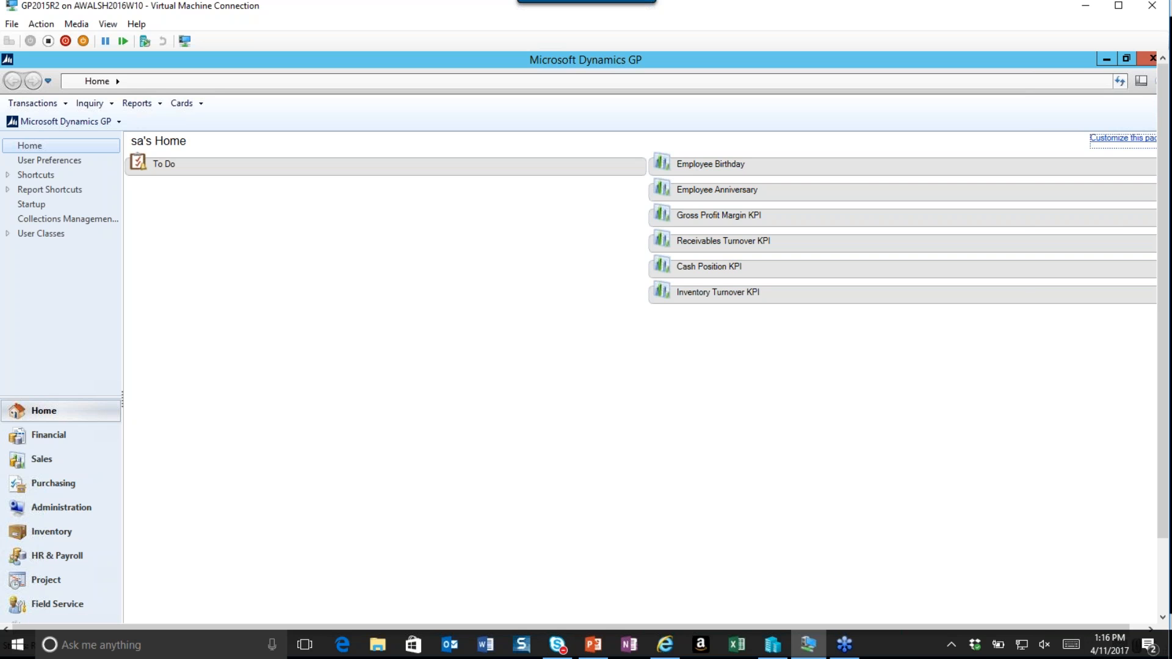
Open Multicurrency Setup, keep the average calculation method as Exchange Table, and mark the EUR currency for translation.
{"action": "left_click", "coordinate": [106, 123]}
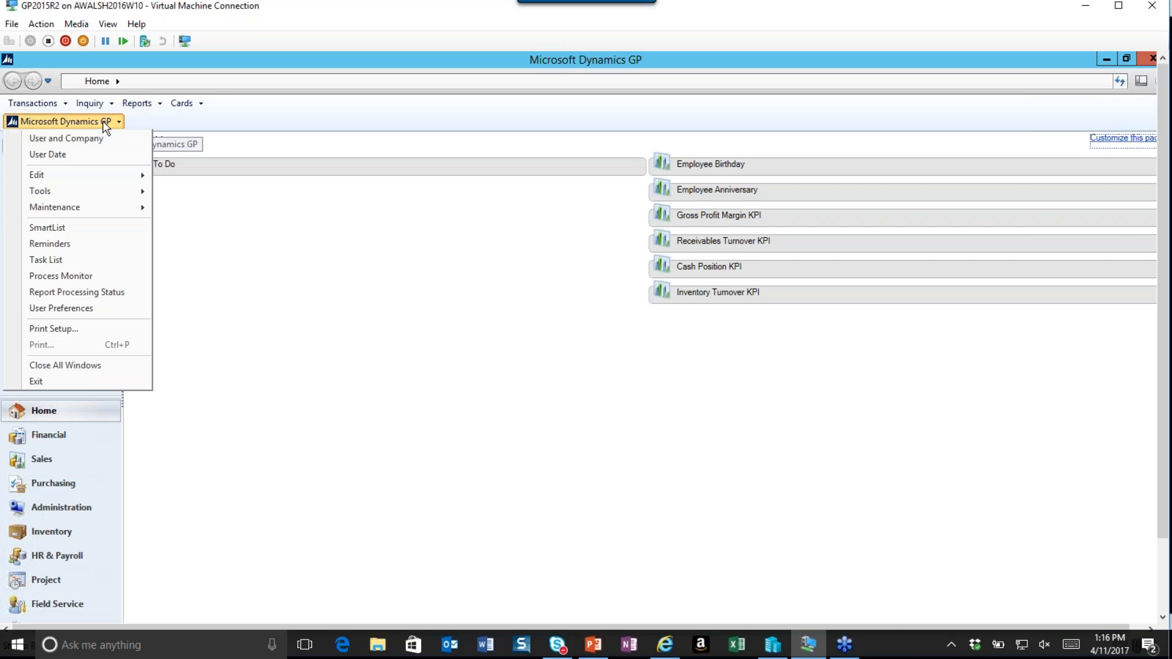
{"action": "mouse_move", "coordinate": [130, 191]}
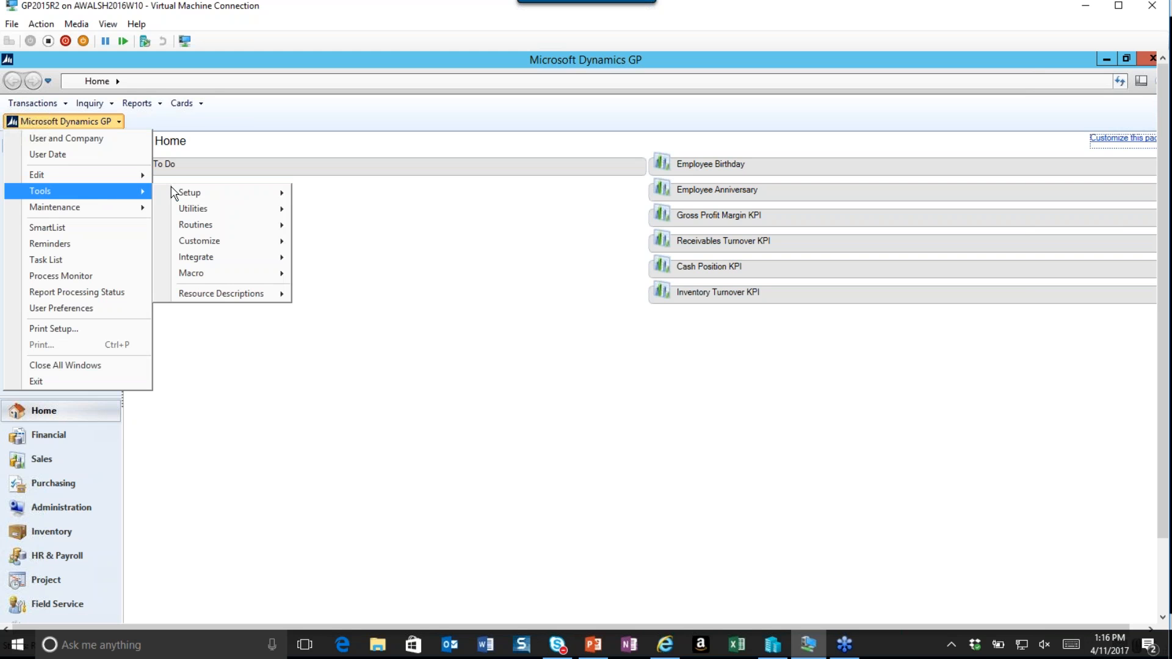
{"action": "mouse_move", "coordinate": [281, 194]}
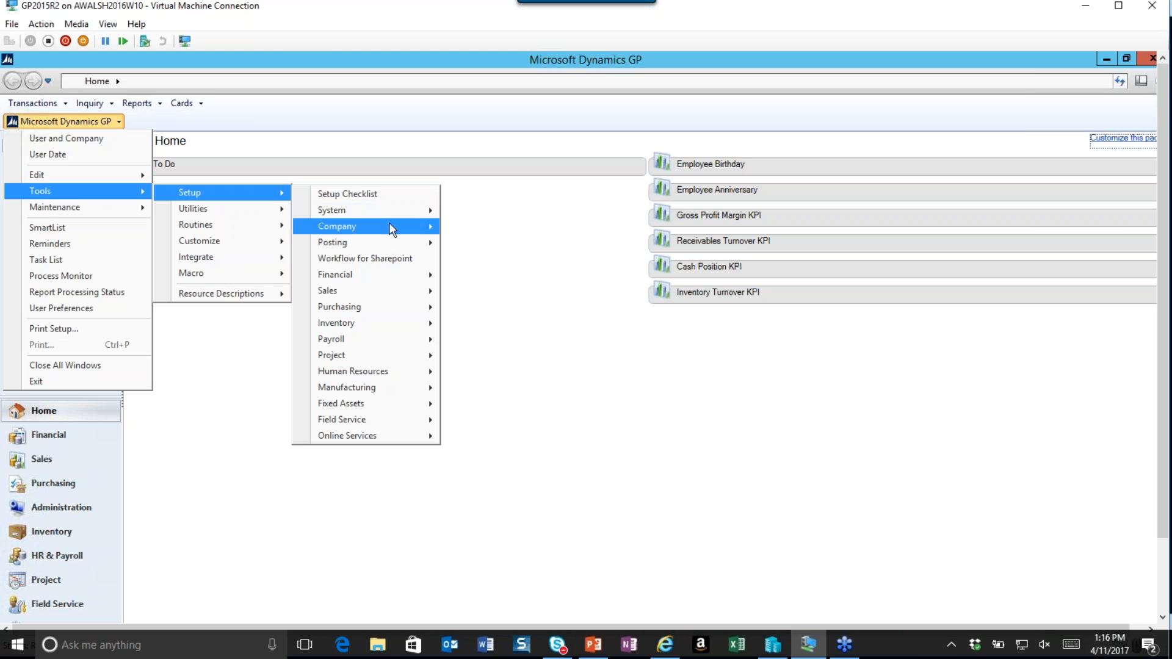
{"action": "mouse_move", "coordinate": [390, 226]}
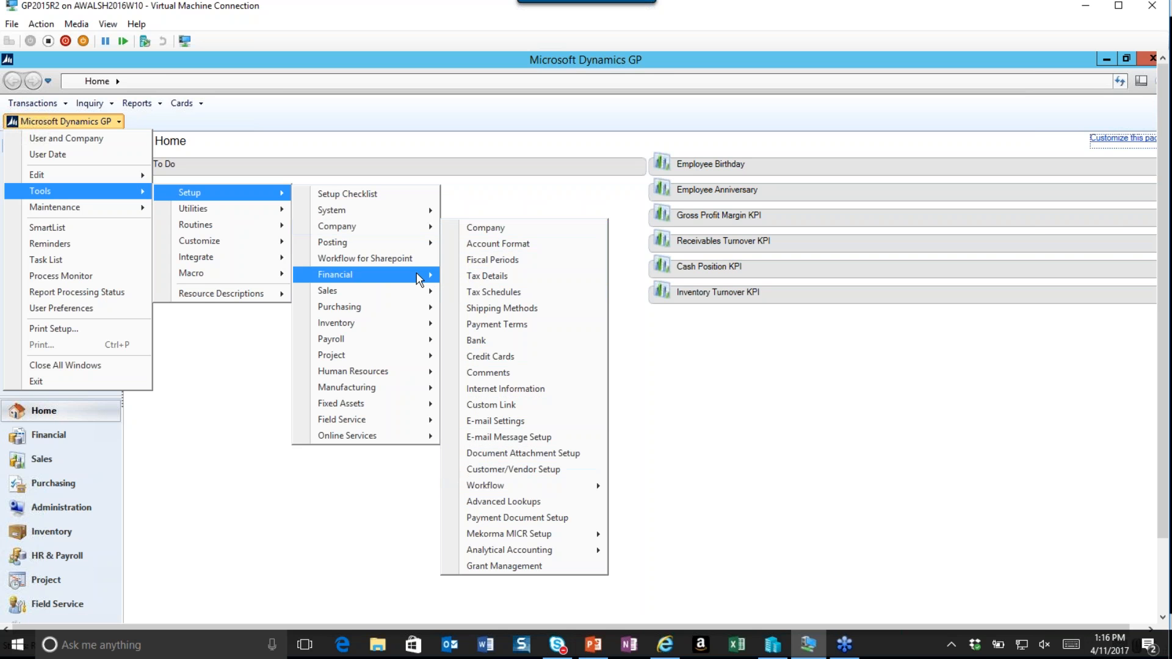
{"action": "mouse_move", "coordinate": [418, 281]}
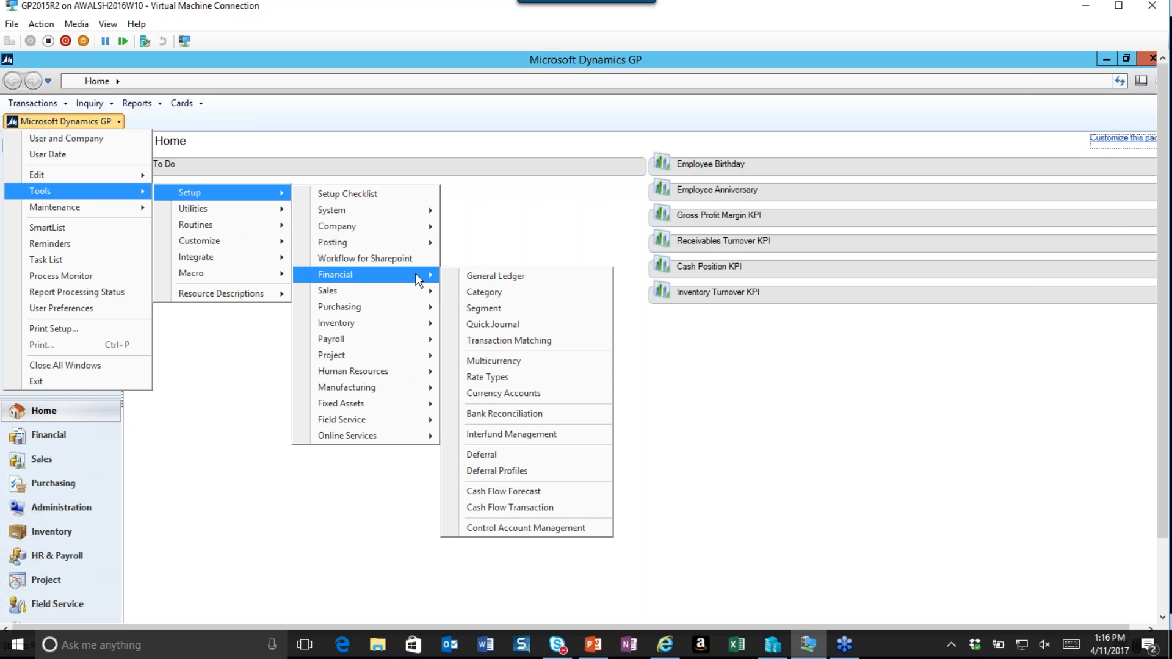
{"action": "left_click", "coordinate": [559, 360]}
{"action": "left_click_drag", "start_coordinate": [481, 189], "coordinate": [565, 120]}
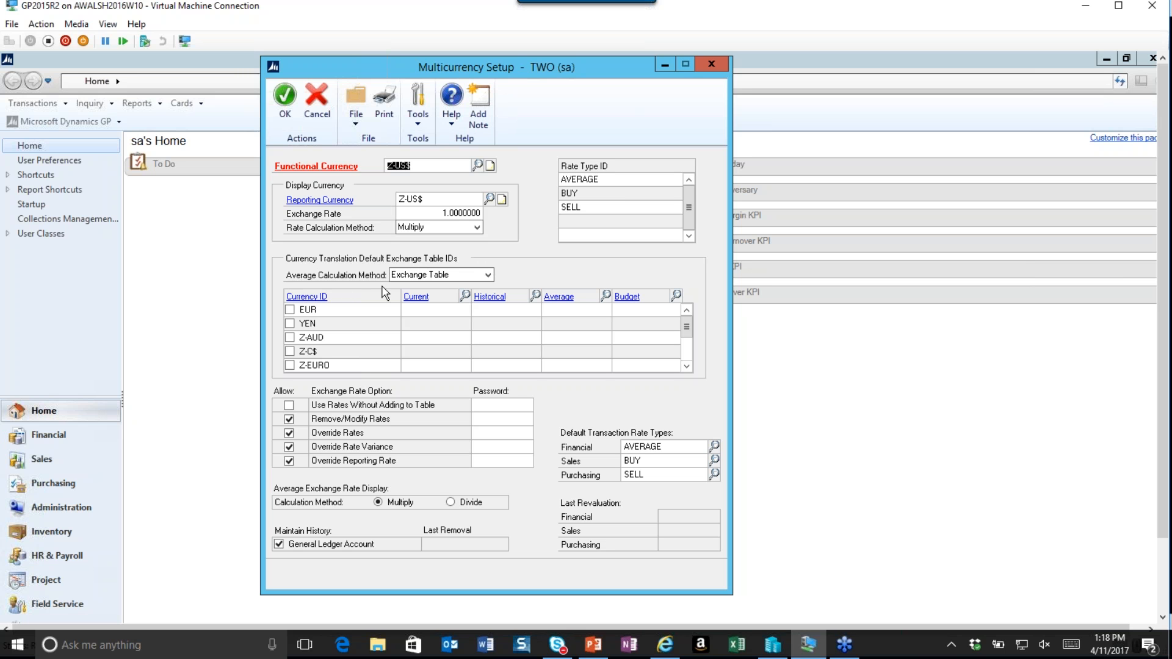
{"action": "left_click", "coordinate": [488, 275]}
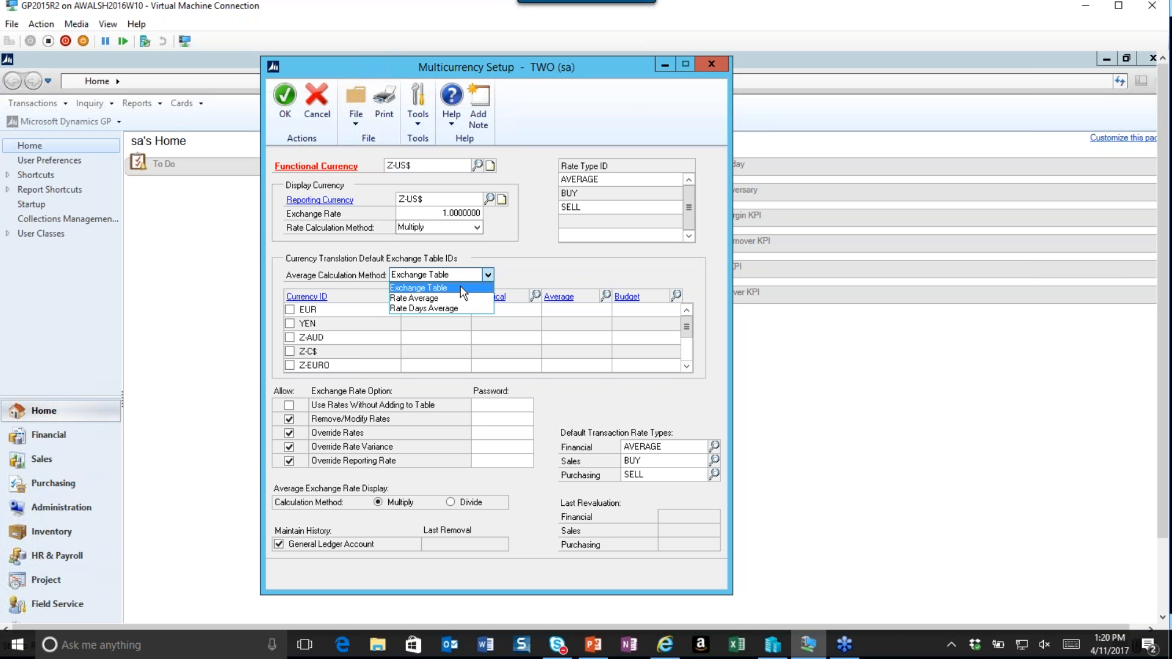
{"action": "left_click", "coordinate": [463, 289]}
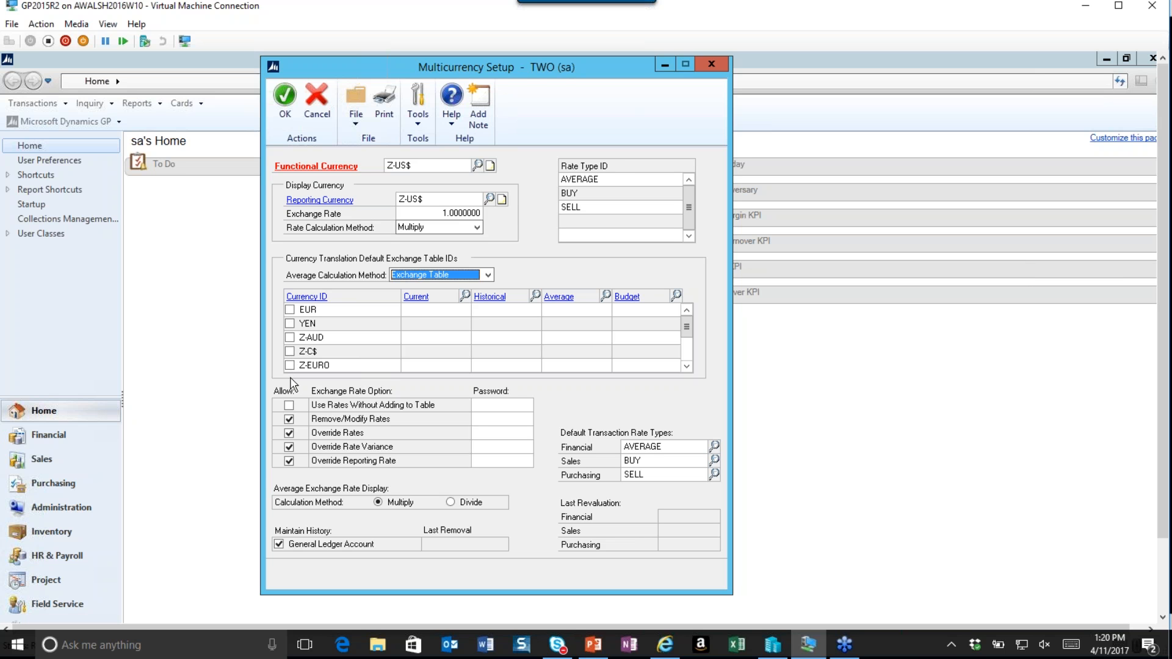
{"action": "left_click", "coordinate": [290, 311]}
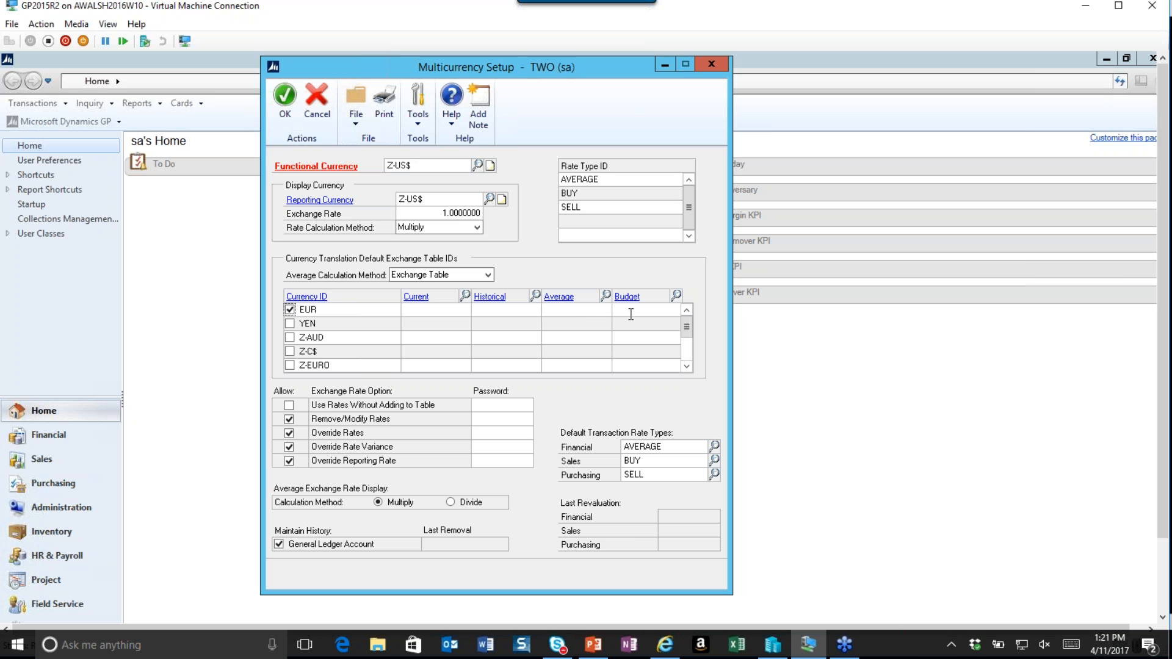
Try to assign the EUR - USD exchange table as EUR's current translation table, then clear it and close the table list.
{"action": "left_click", "coordinate": [464, 295]}
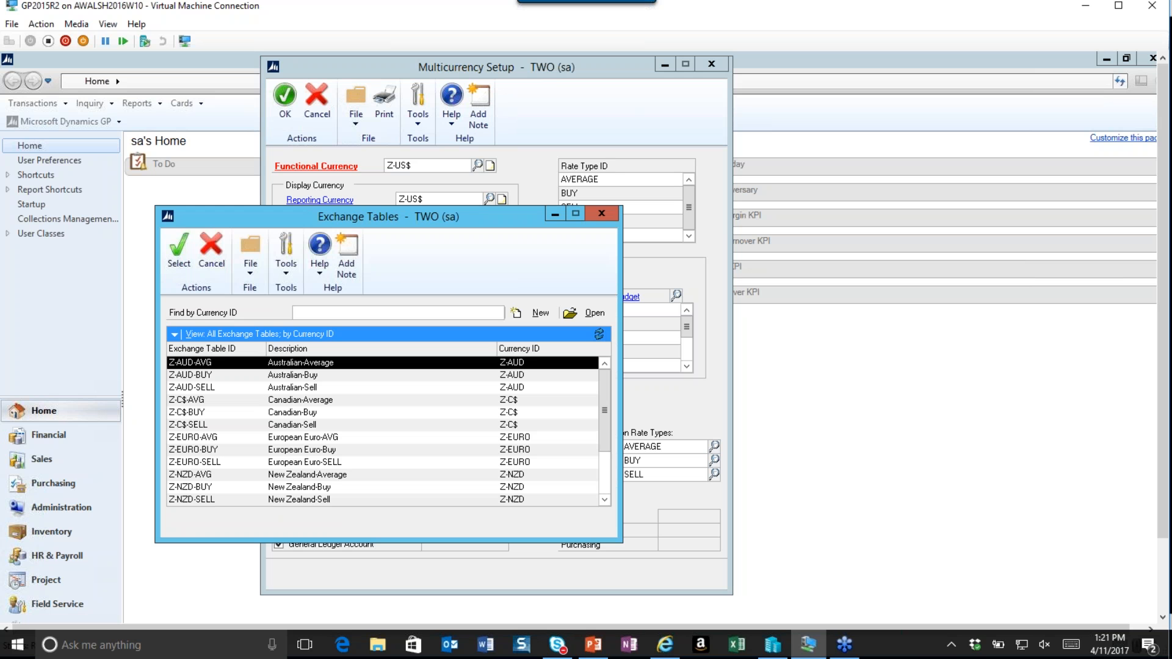
{"action": "left_click_drag", "start_coordinate": [604, 437], "coordinate": [610, 489]}
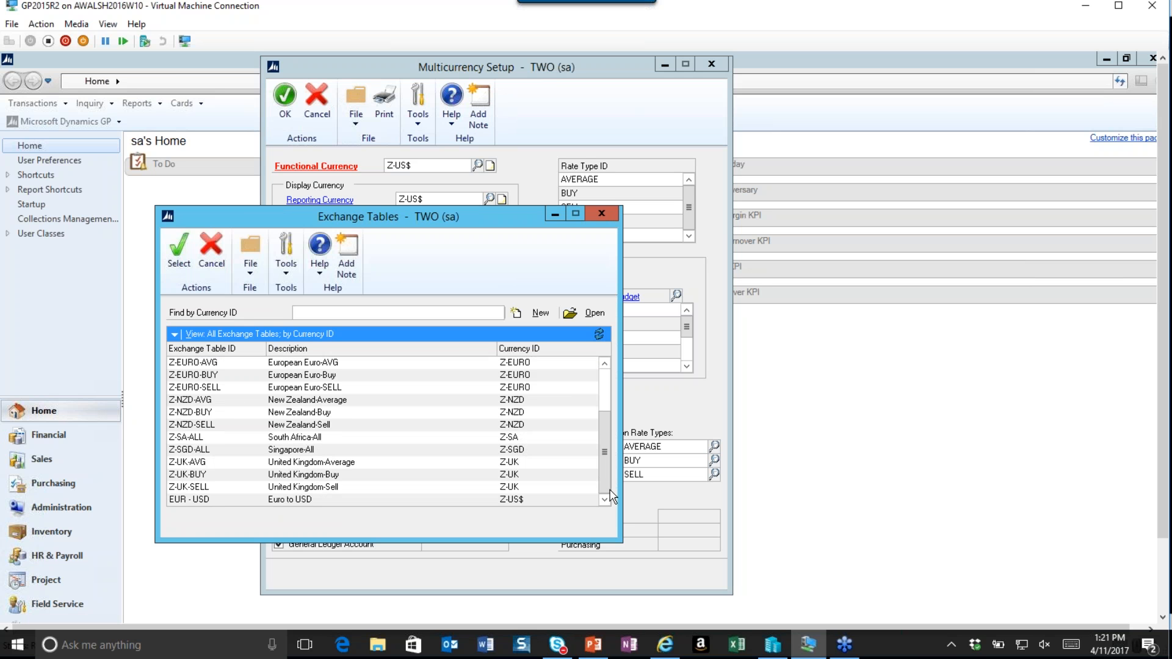
{"action": "left_click", "coordinate": [475, 500]}
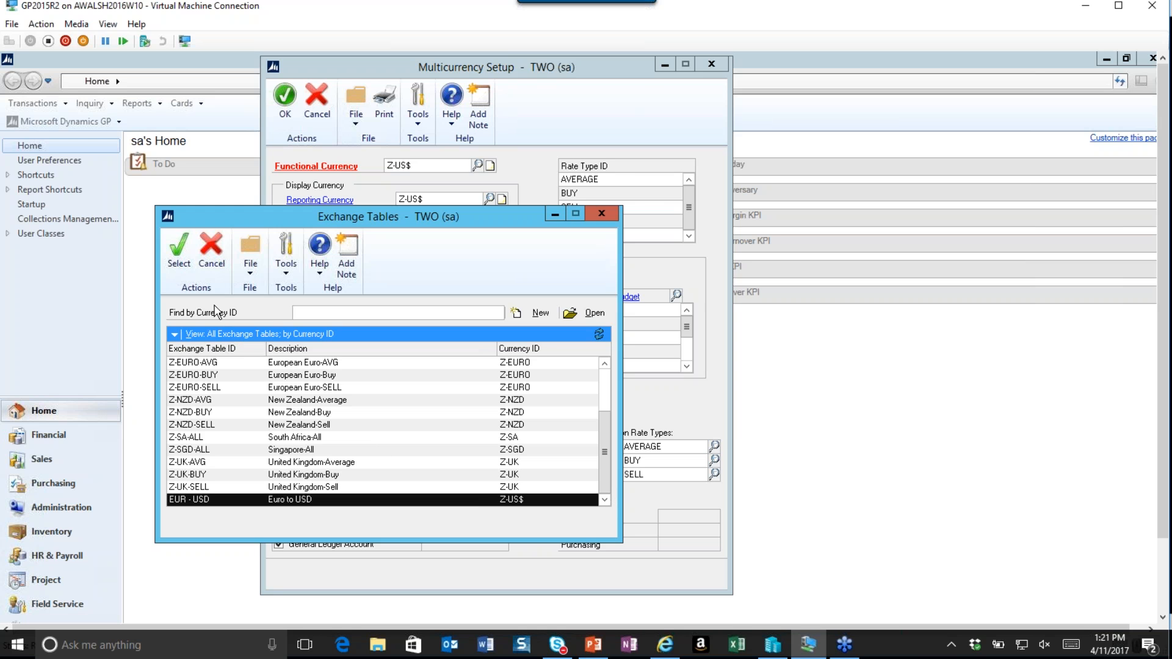
{"action": "left_click", "coordinate": [177, 252]}
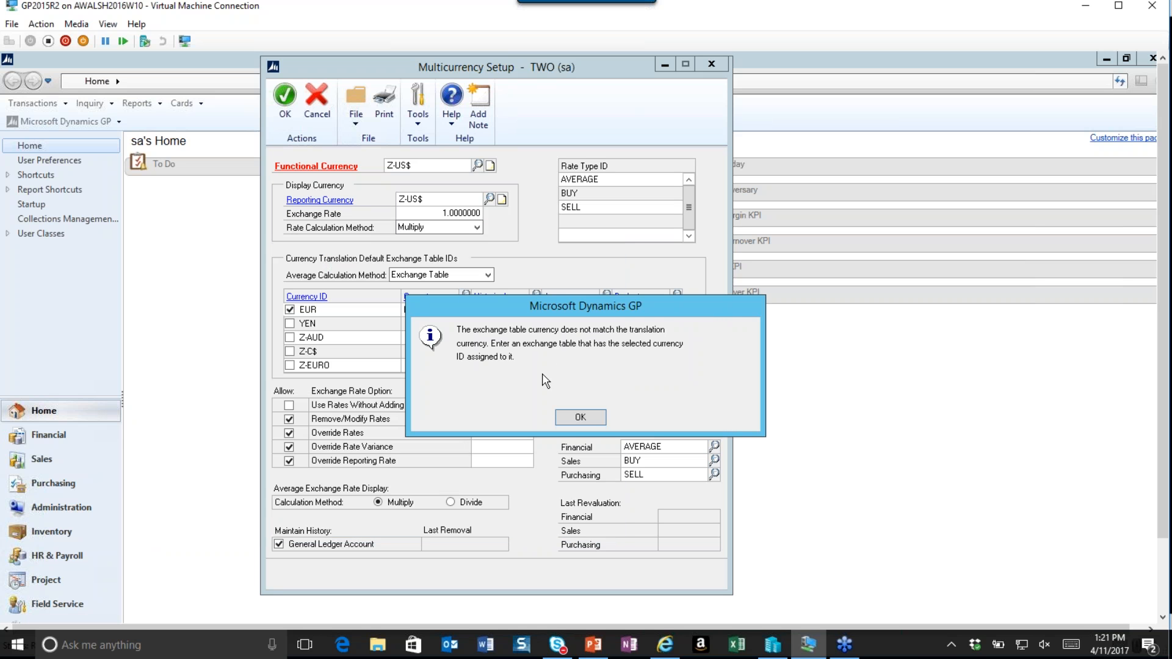
{"action": "left_click", "coordinate": [579, 418]}
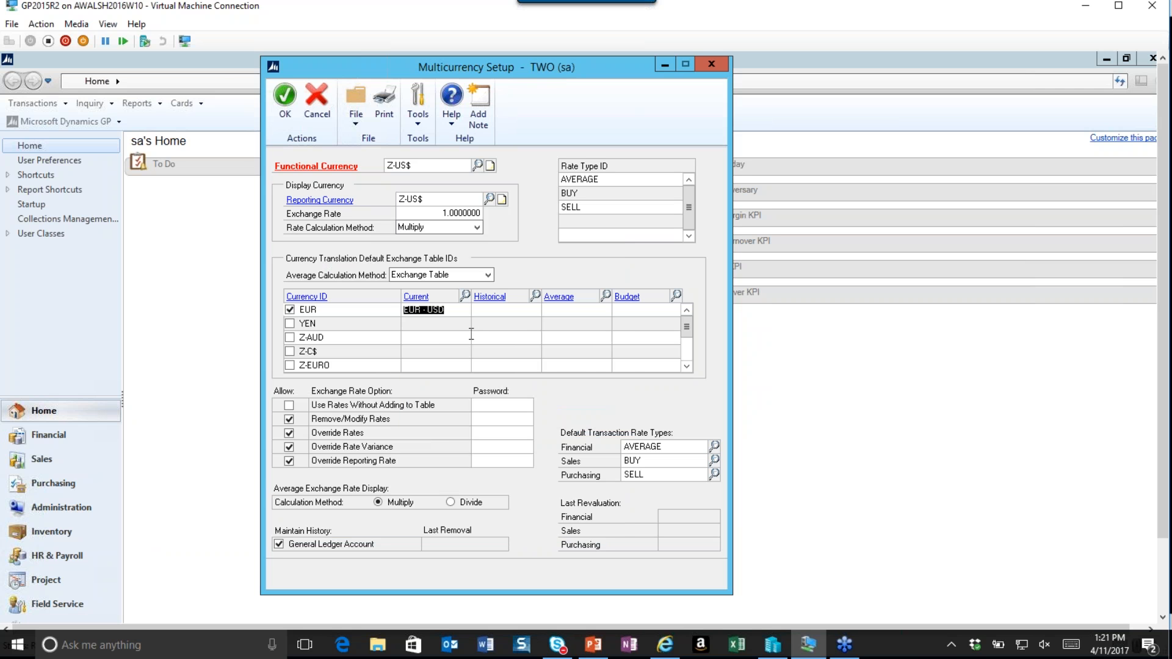
{"action": "left_click", "coordinate": [474, 331]}
{"action": "left_click", "coordinate": [579, 418]}
{"action": "key", "text": "Delete"}
{"action": "left_click", "coordinate": [465, 296]}
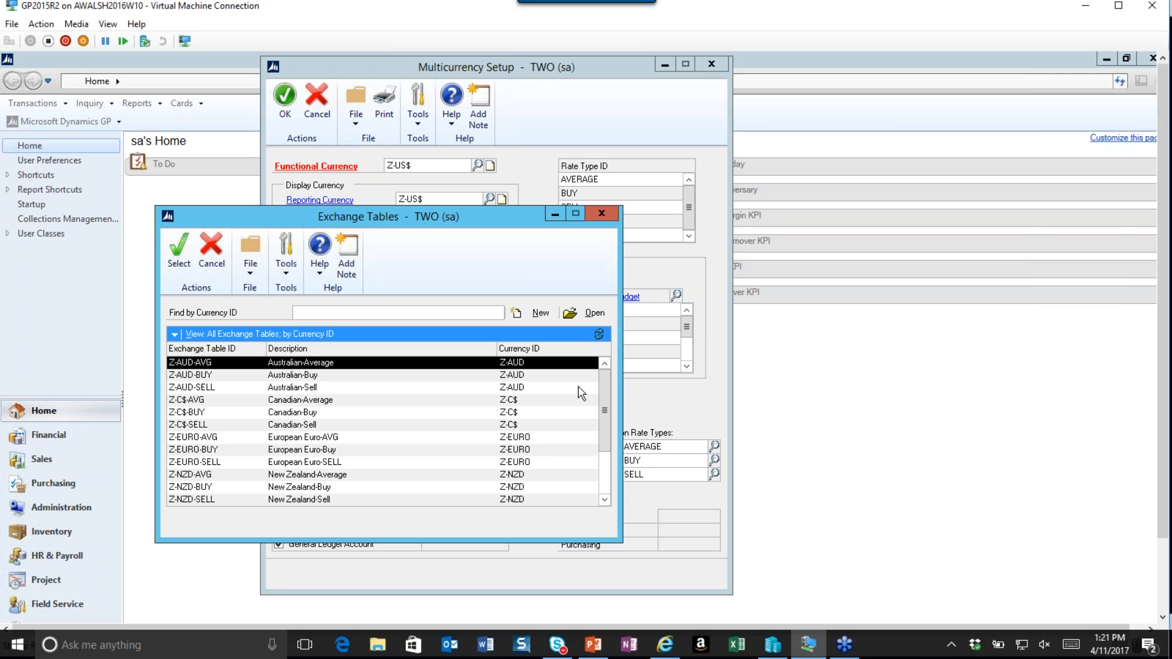
{"action": "left_click_drag", "start_coordinate": [606, 417], "coordinate": [610, 489]}
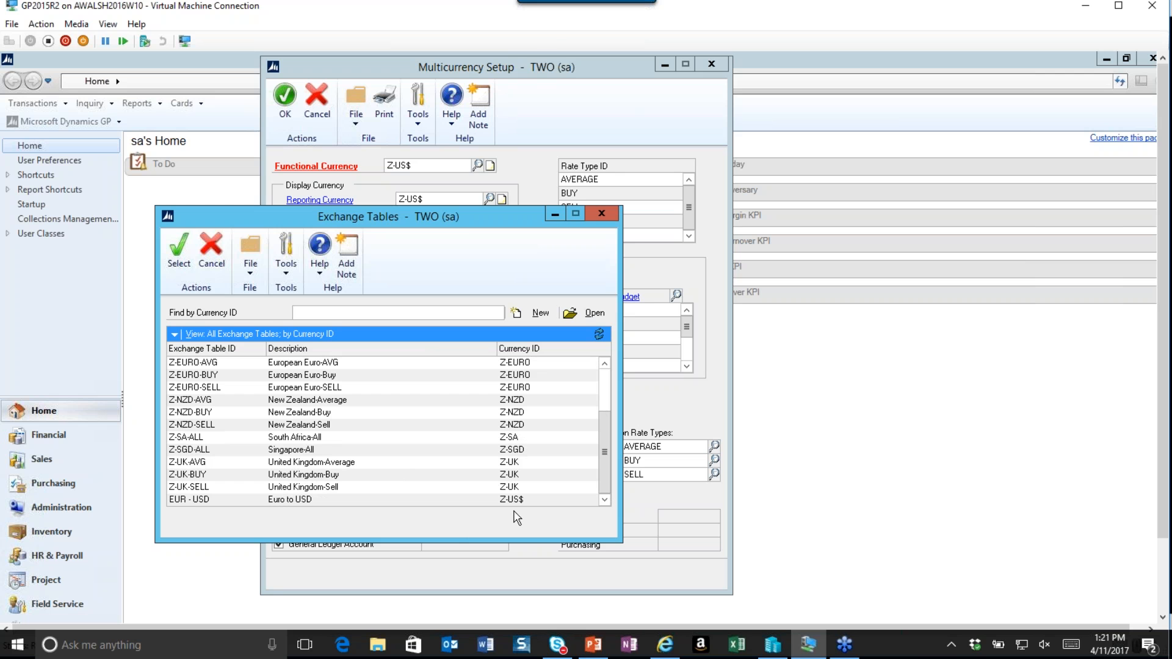
{"action": "left_click_drag", "start_coordinate": [501, 215], "coordinate": [968, 155]}
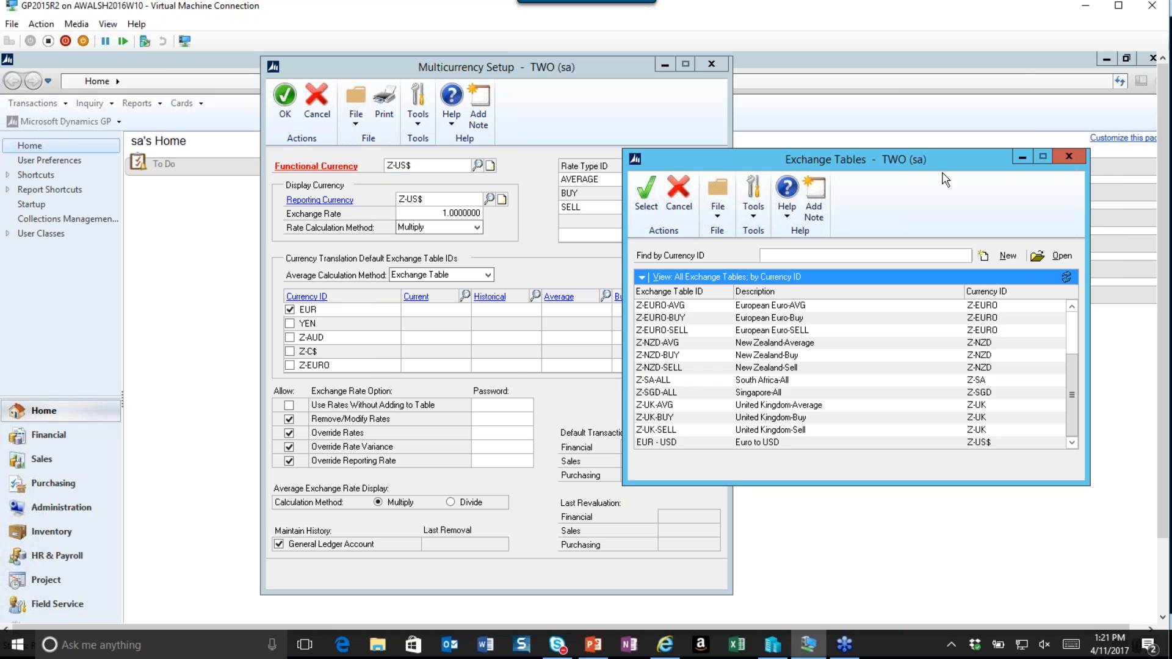
{"action": "left_click", "coordinate": [1069, 159]}
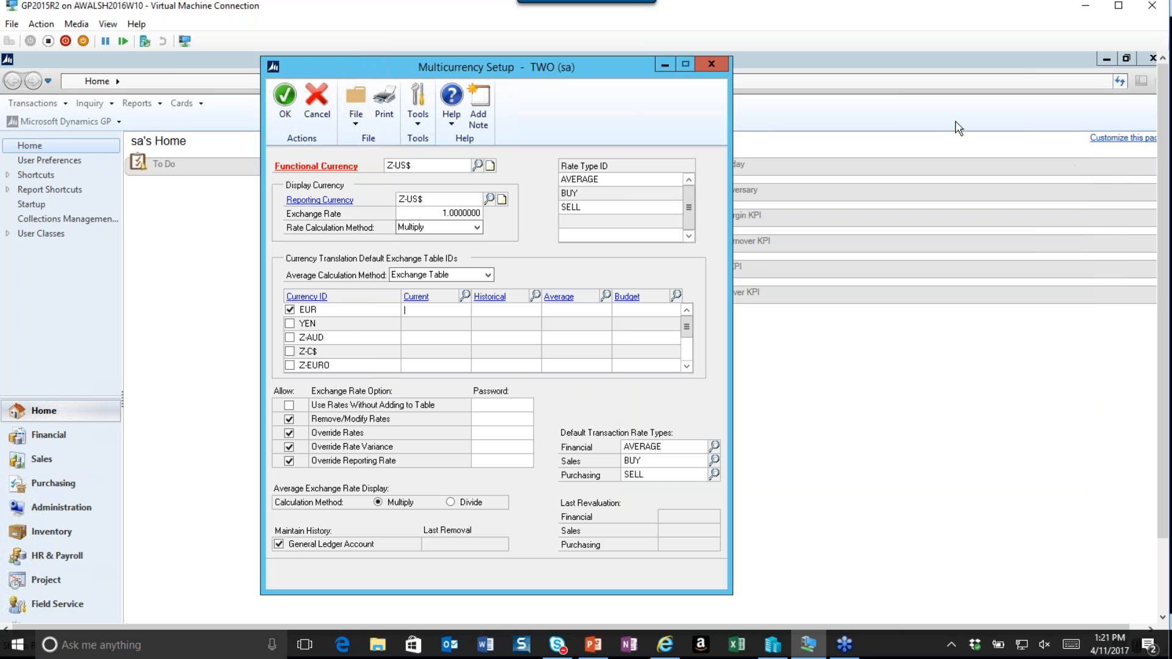
Create a new exchange table with ID and description EUR USD, assigned to the EUR currency.
{"action": "left_click", "coordinate": [68, 123]}
{"action": "left_click", "coordinate": [68, 122]}
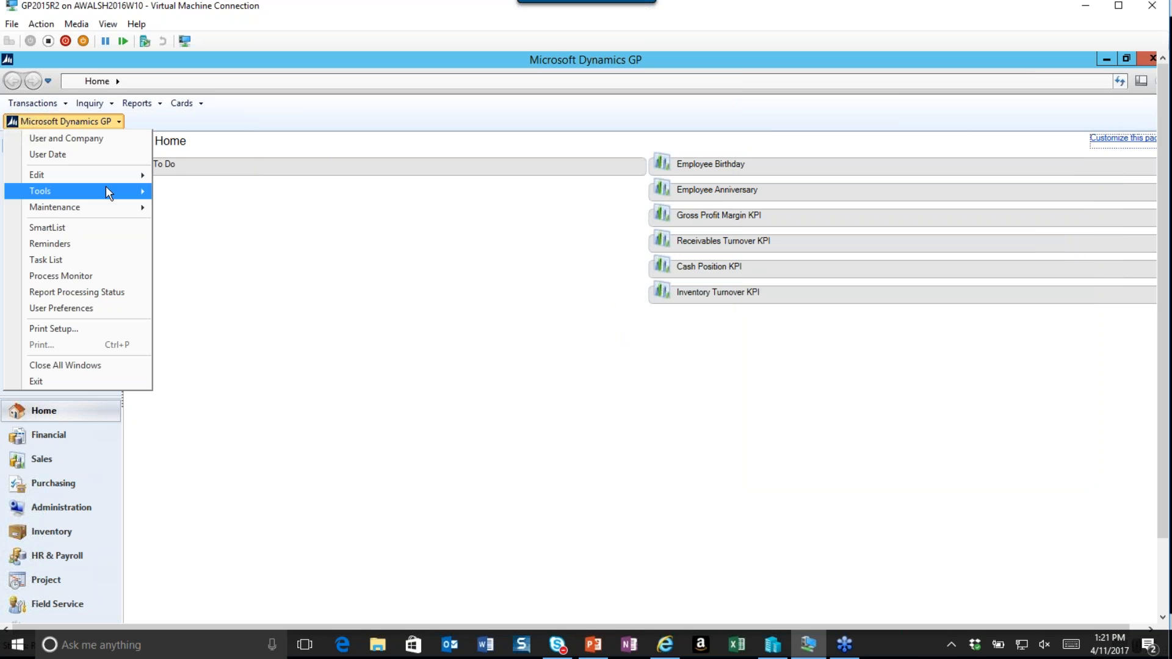
{"action": "mouse_move", "coordinate": [113, 191]}
{"action": "mouse_move", "coordinate": [183, 193]}
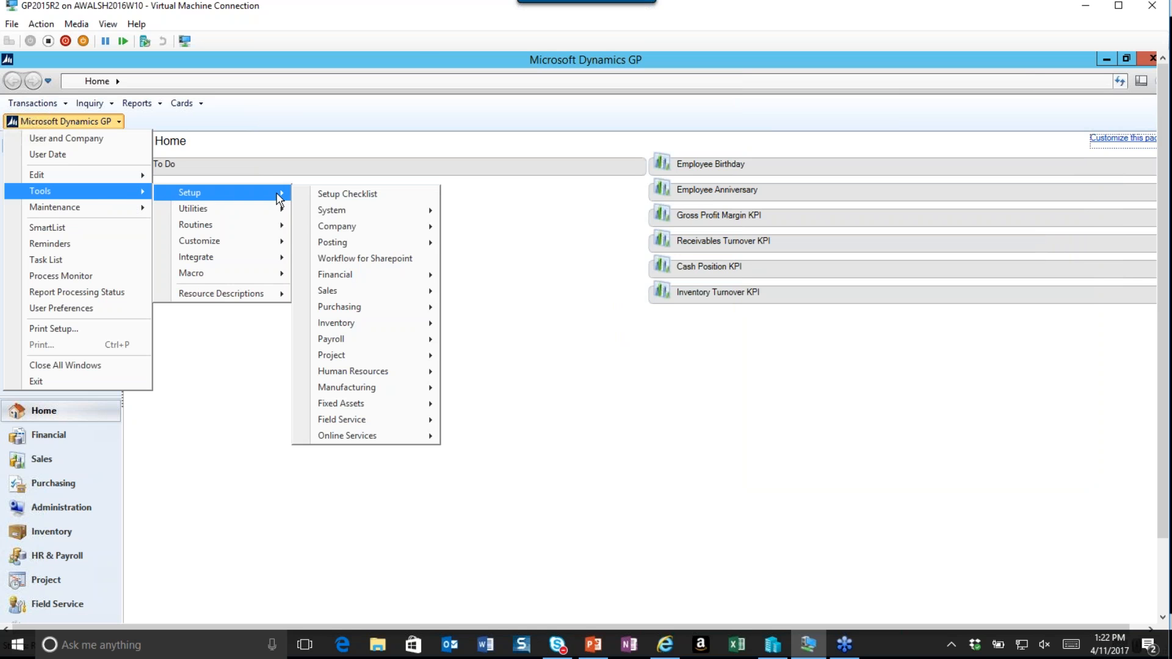
{"action": "mouse_move", "coordinate": [387, 249]}
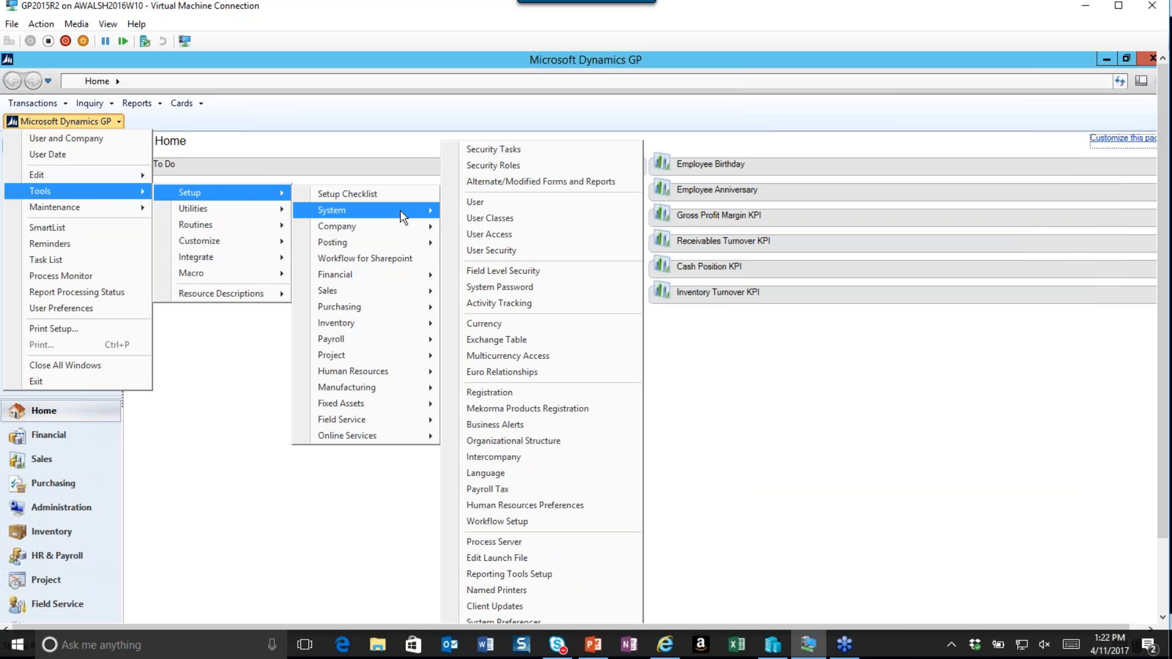
{"action": "left_click", "coordinate": [482, 339]}
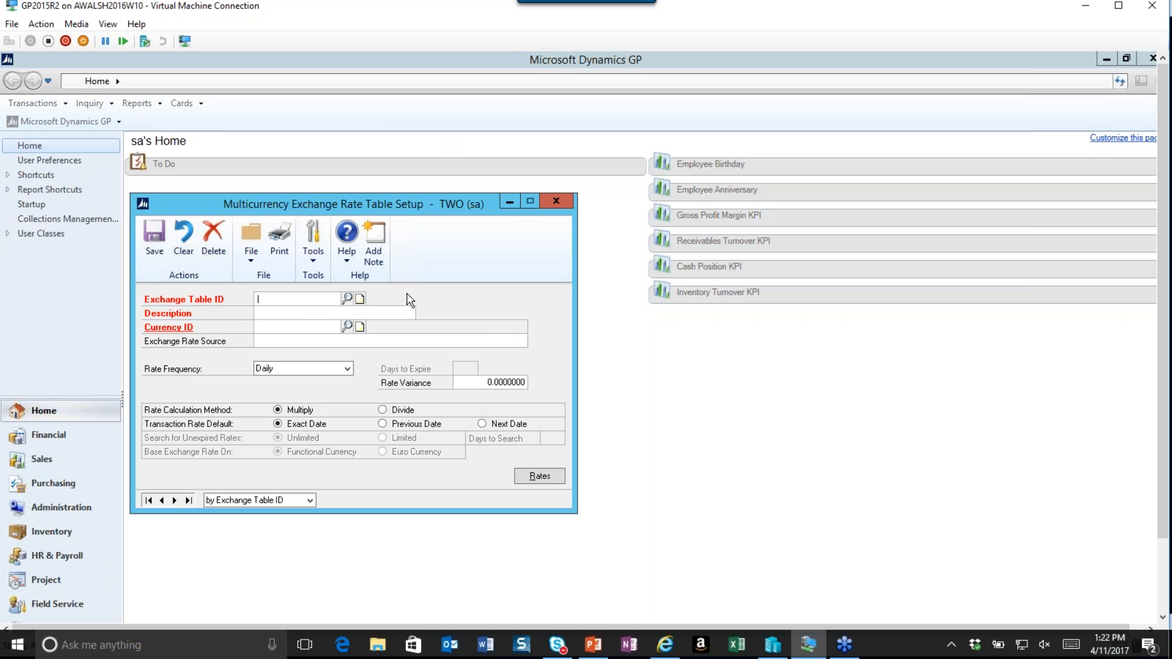
{"action": "type", "text": "EUR"}
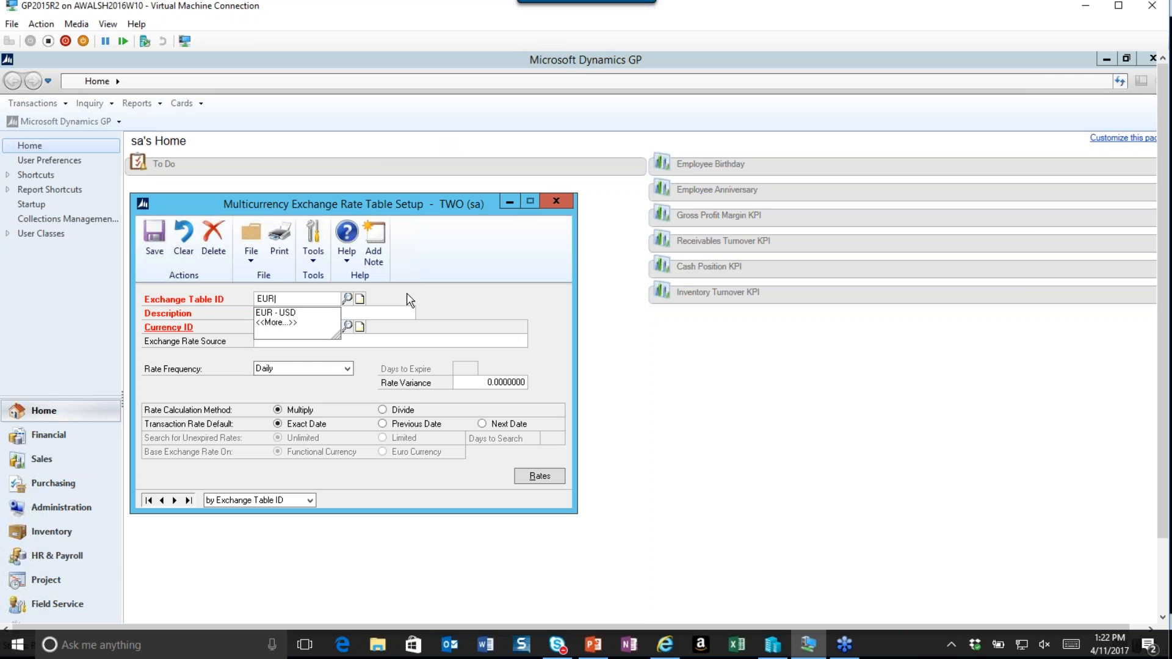
{"action": "type", "text": " USD"}
{"action": "type", "text": "EUR"}
{"action": "type", "text": " USD"}
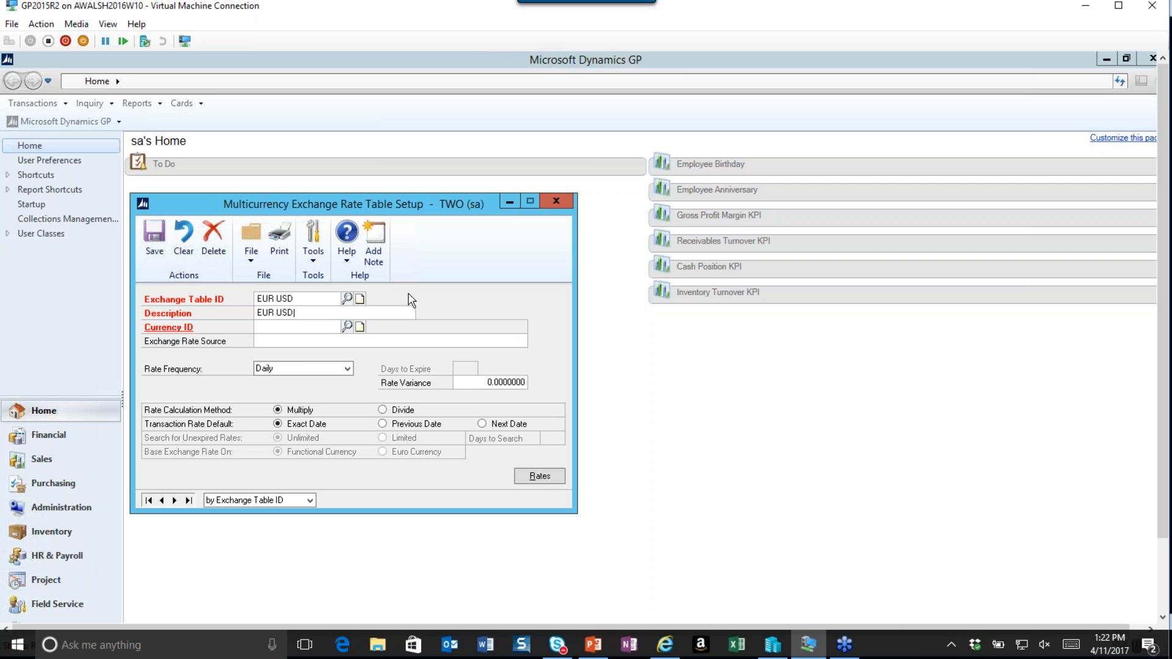
{"action": "left_click", "coordinate": [346, 326]}
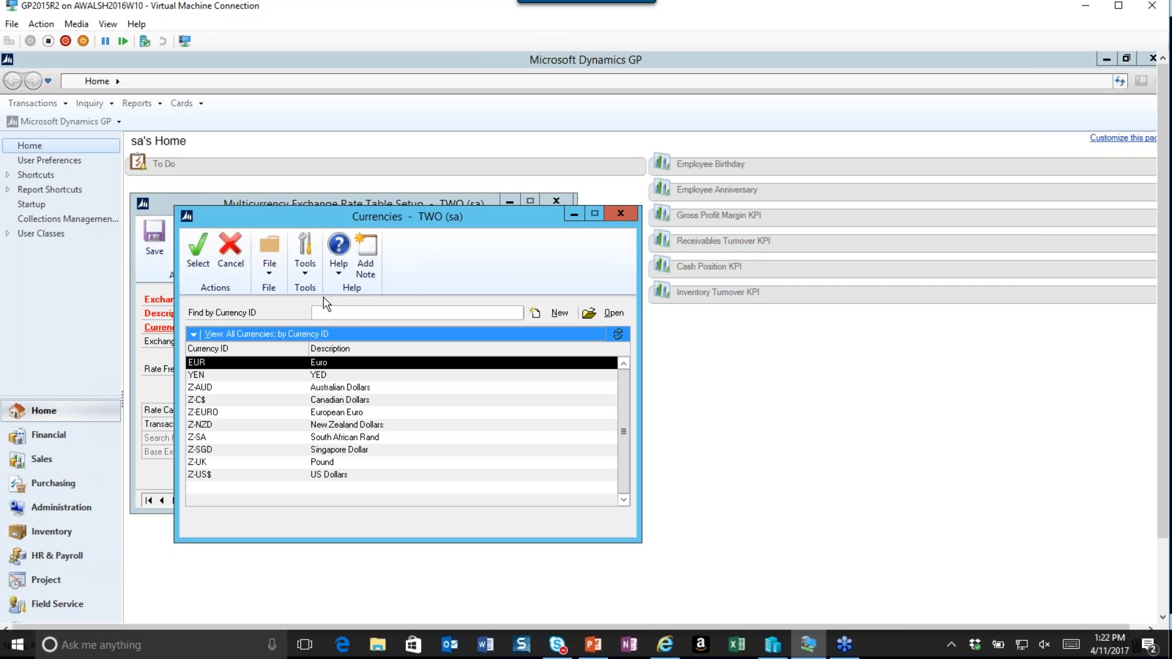
{"action": "left_click", "coordinate": [198, 250]}
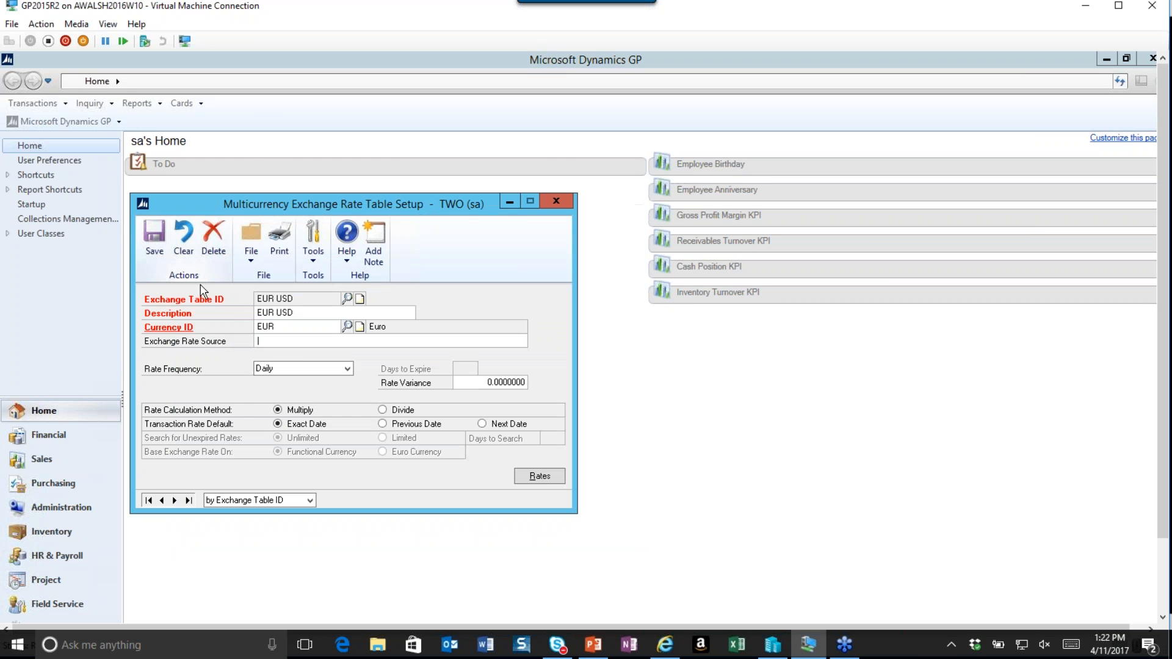
Set the rate calculation method to Divide, save the table, open its rates, and set the date to 4/1/2017 and expiration to 4/30/2017.
{"action": "left_click", "coordinate": [390, 411]}
{"action": "left_click", "coordinate": [524, 479]}
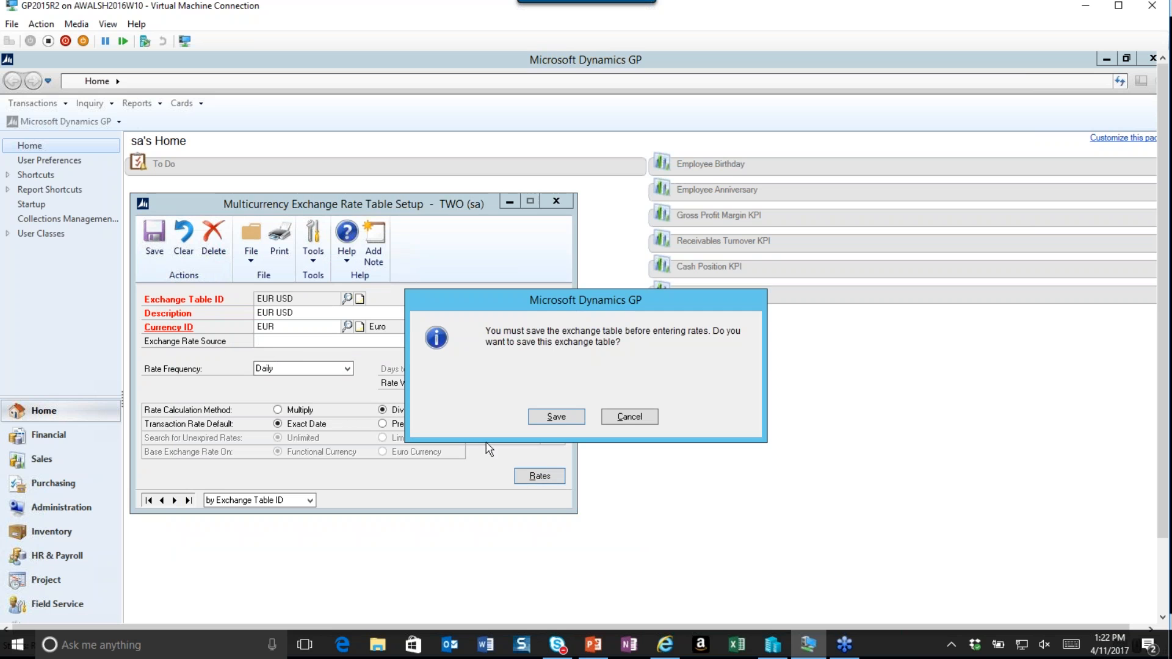
{"action": "left_click", "coordinate": [557, 421]}
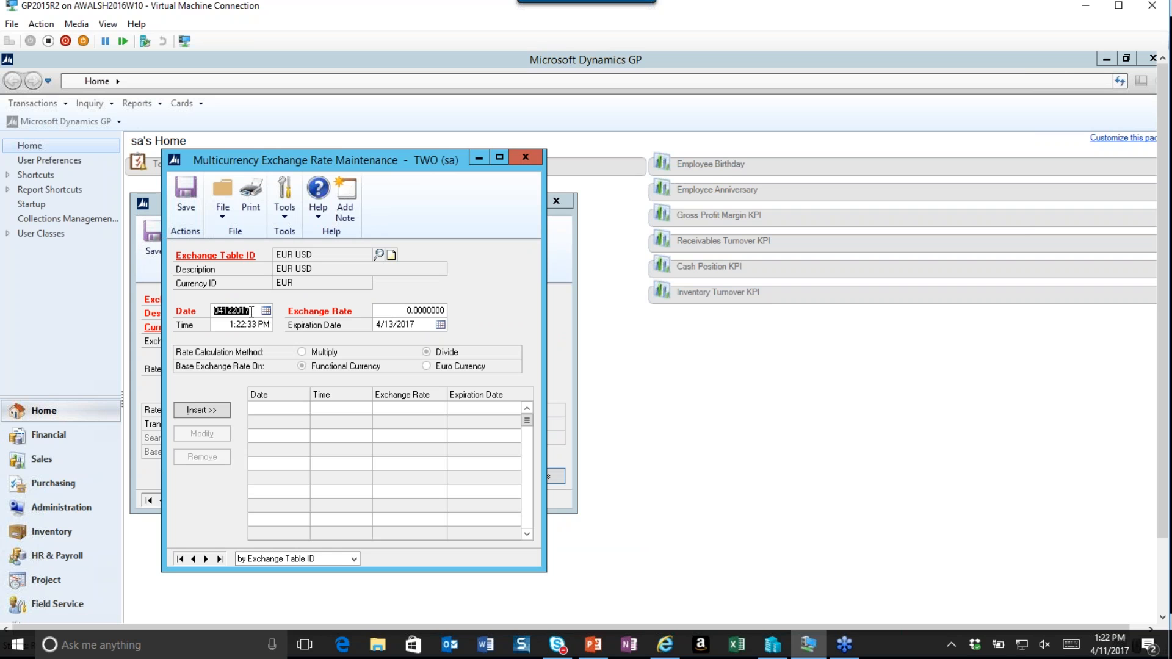
{"action": "type", "text": "04012017"}
{"action": "key", "text": "Tab"}
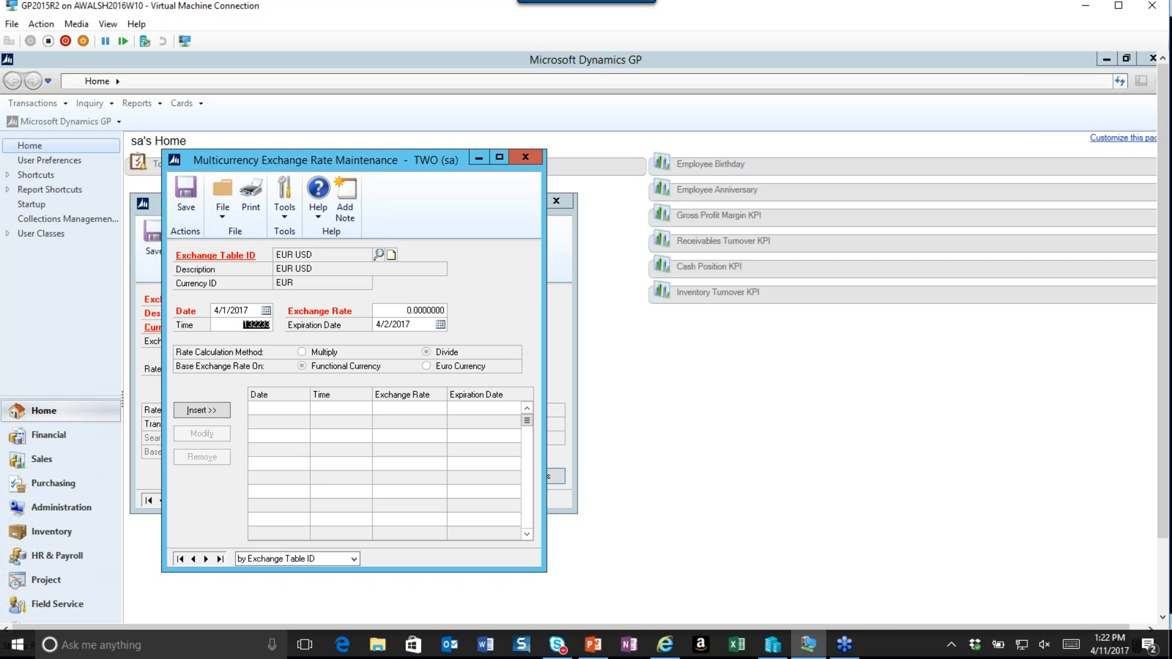
{"action": "left_click", "coordinate": [417, 327]}
{"action": "type", "text": "04302017"}
{"action": "key", "text": "Tab"}
Enter an exchange rate of 0.83214, insert the rate line, then save and close both exchange windows.
{"action": "left_click", "coordinate": [401, 309]}
{"action": "type", "text": "0.83214"}
{"action": "key", "text": "Tab"}
{"action": "left_click", "coordinate": [210, 408]}
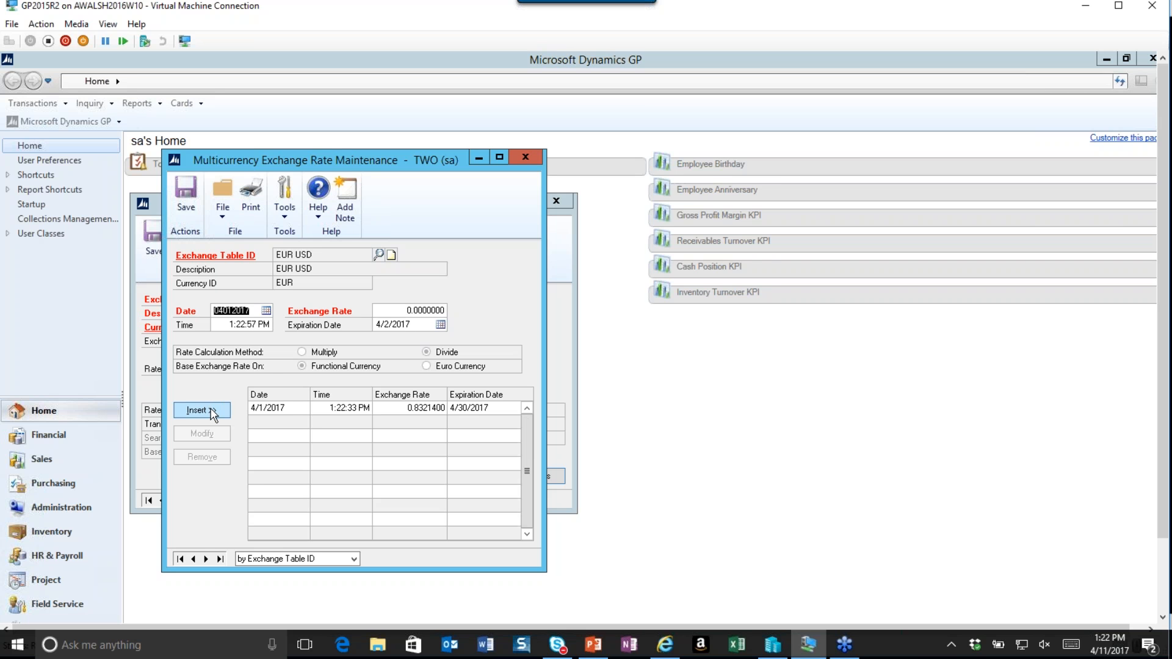
{"action": "left_click", "coordinate": [186, 196]}
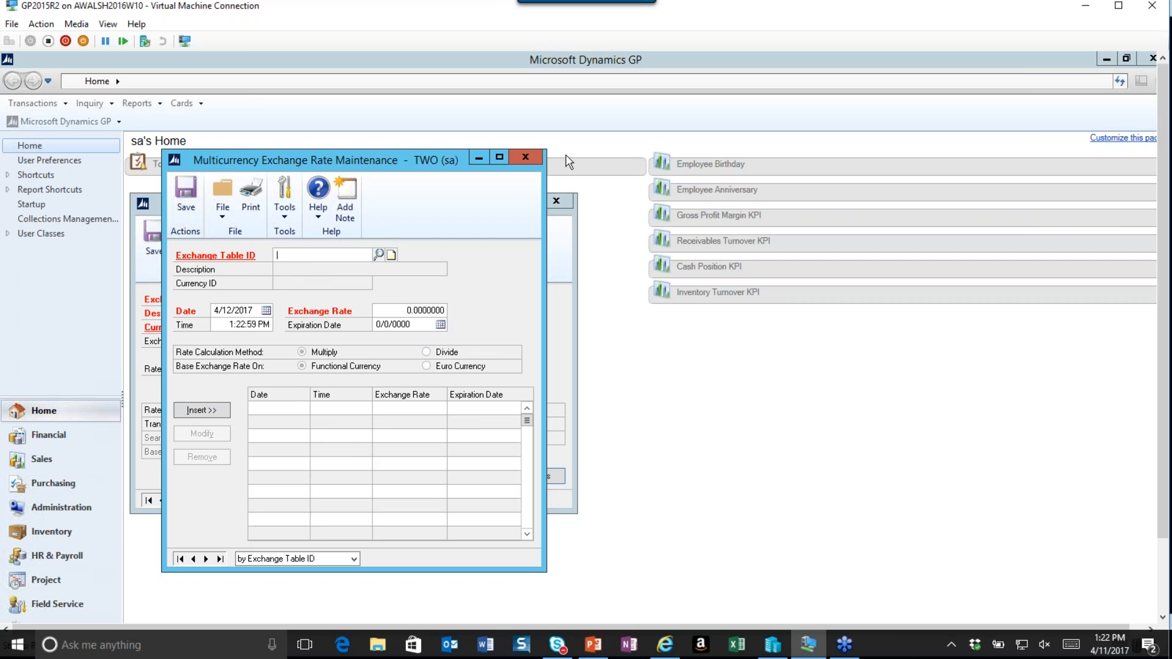
{"action": "left_click", "coordinate": [528, 156]}
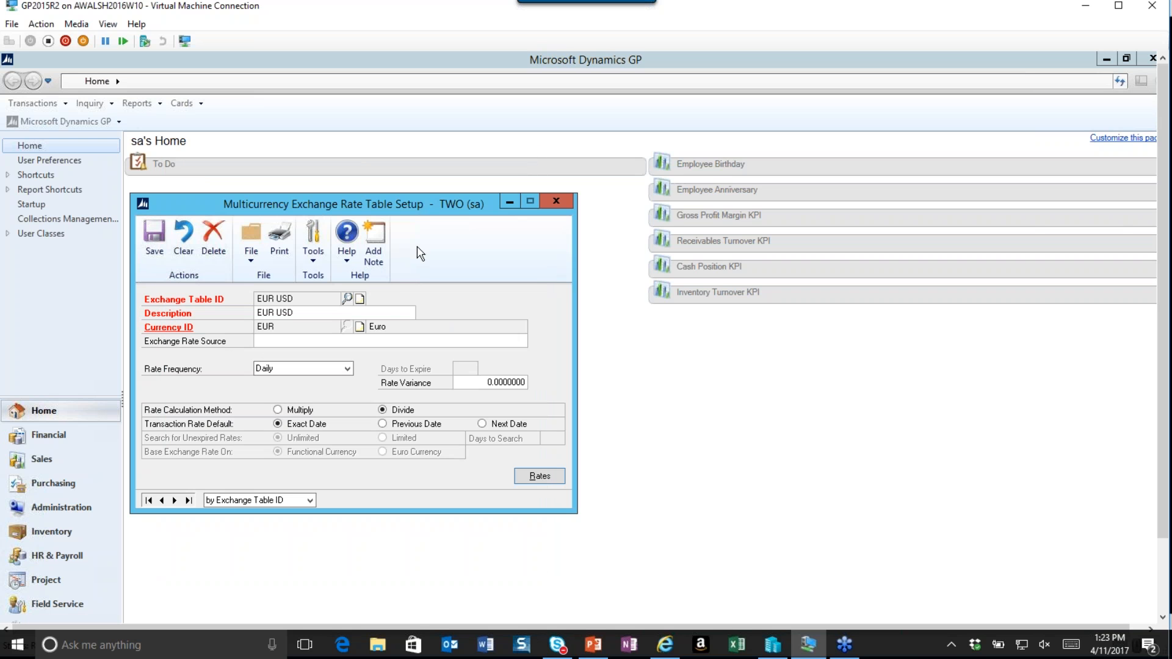
{"action": "left_click", "coordinate": [169, 223]}
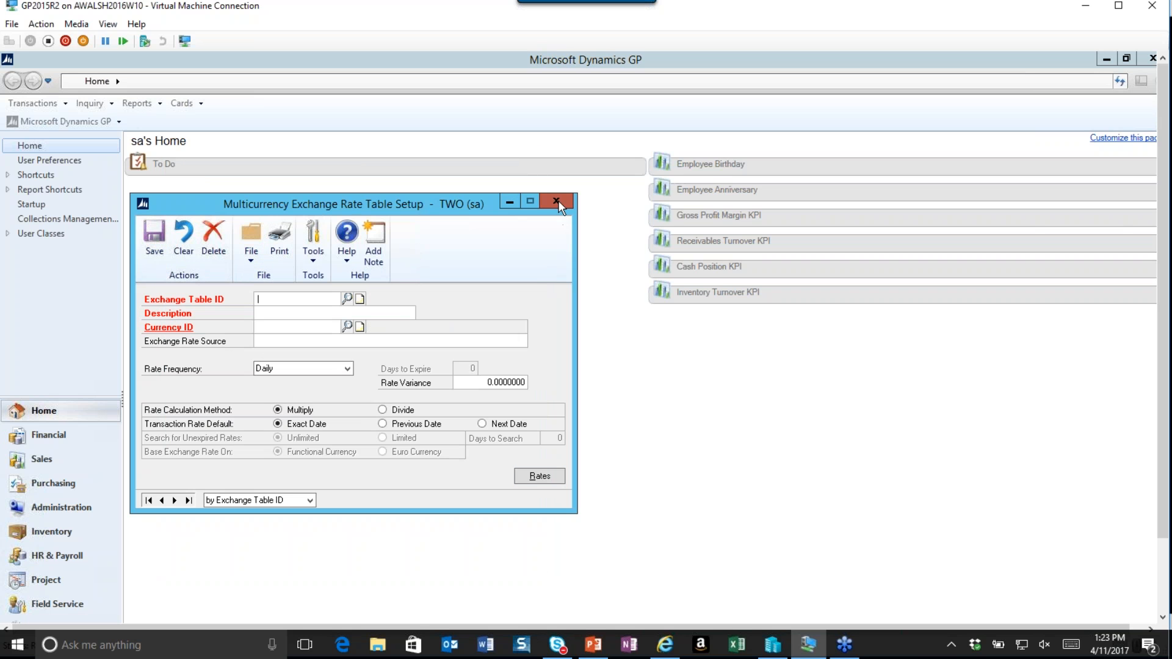
{"action": "left_click", "coordinate": [556, 201]}
Open Multicurrency Access Setup, select the EUR currency, grant the company access, and confirm.
{"action": "left_click", "coordinate": [118, 125]}
{"action": "mouse_move", "coordinate": [109, 187]}
{"action": "mouse_move", "coordinate": [210, 199]}
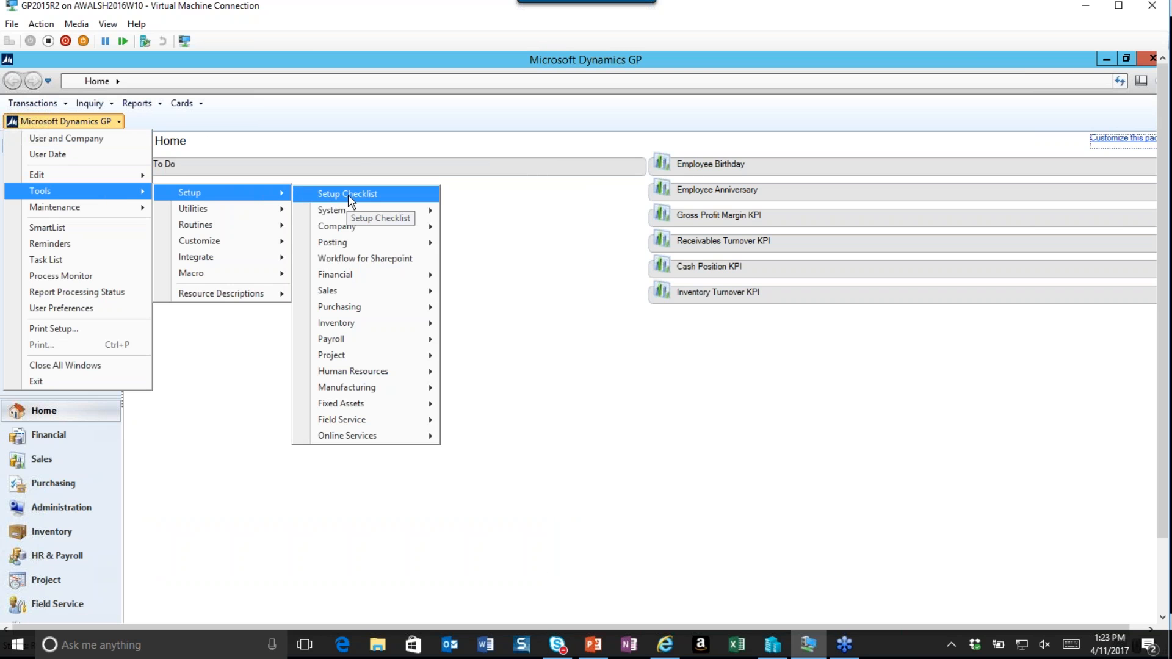
{"action": "mouse_move", "coordinate": [389, 218]}
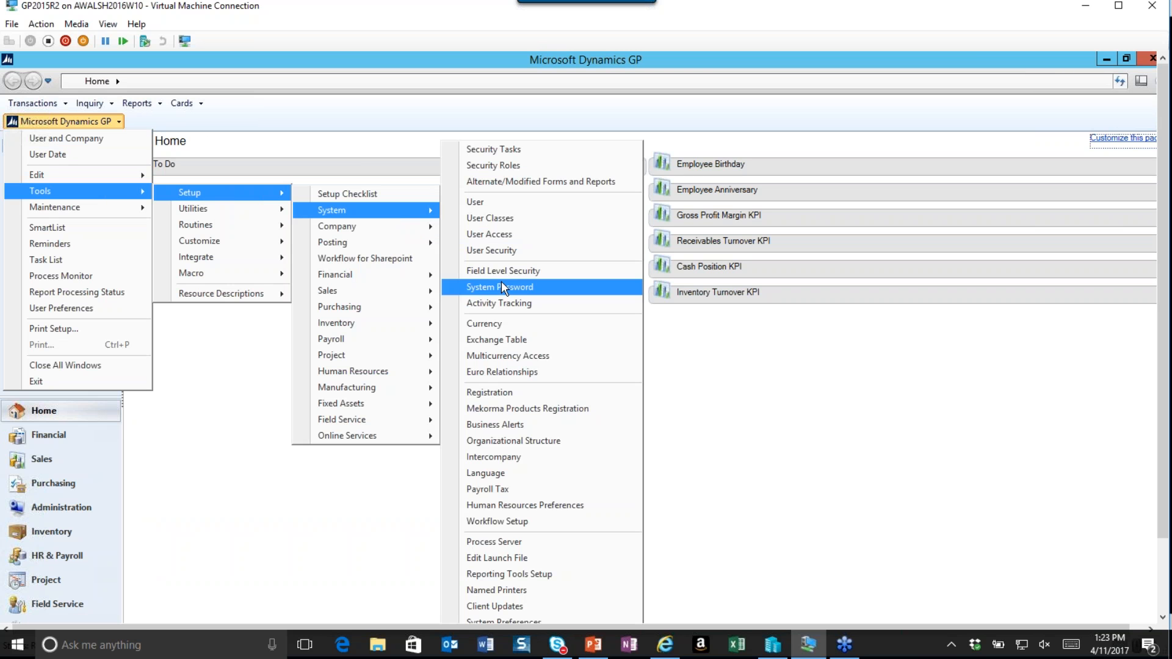
{"action": "left_click", "coordinate": [504, 355]}
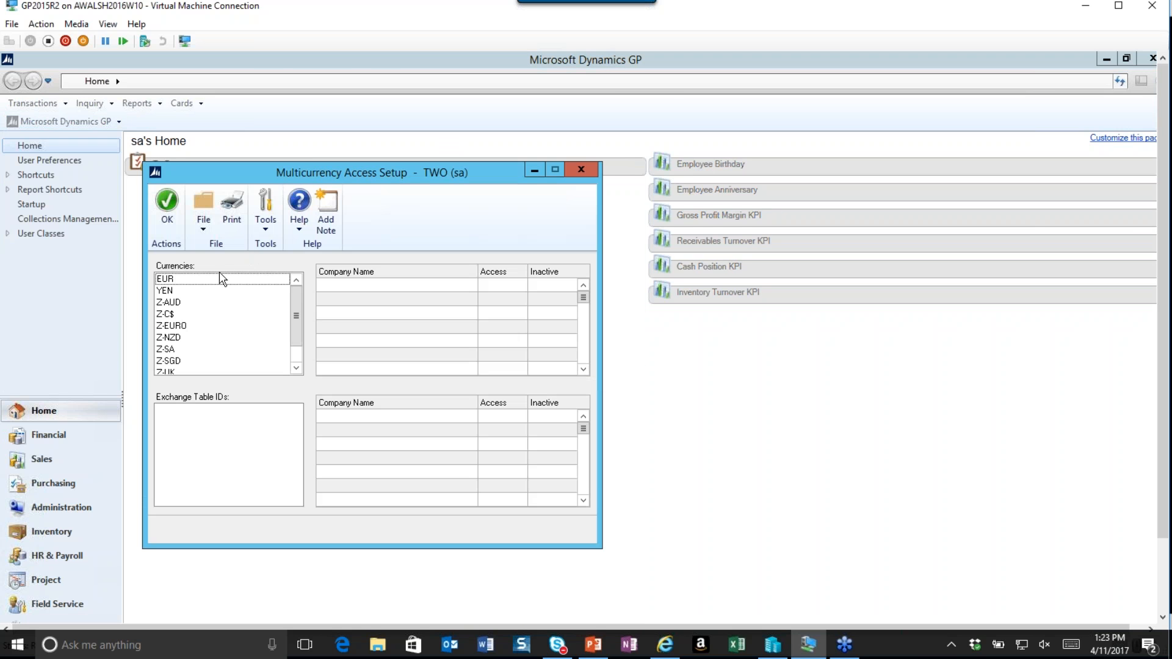
{"action": "left_click", "coordinate": [169, 280]}
{"action": "left_click", "coordinate": [501, 416]}
{"action": "left_click", "coordinate": [167, 205]}
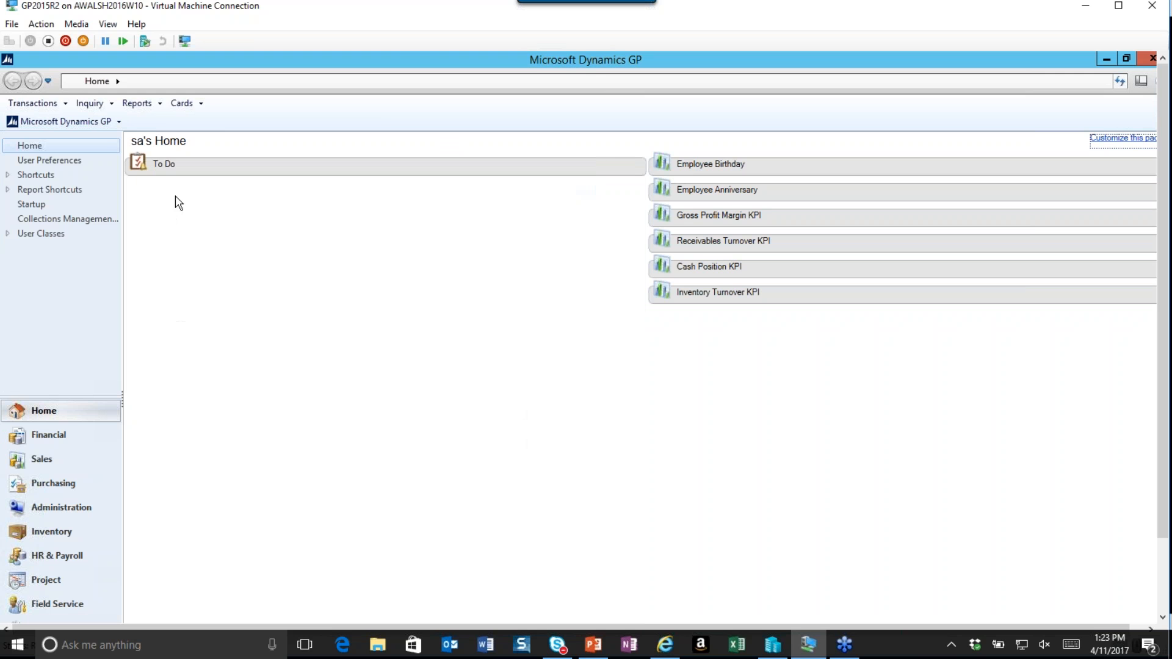
Open Multicurrency Setup and assign the EUR USD exchange table as EUR's current, historical, average and budget translation defaults.
{"action": "left_click", "coordinate": [85, 122]}
{"action": "mouse_move", "coordinate": [122, 194]}
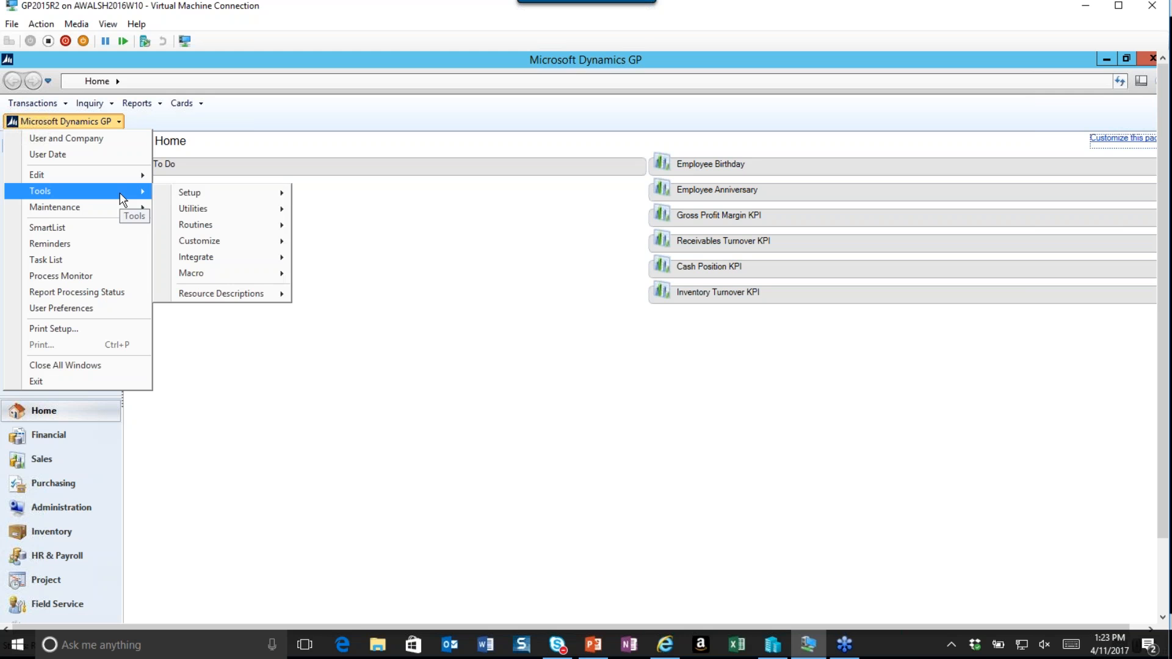
{"action": "mouse_move", "coordinate": [205, 196]}
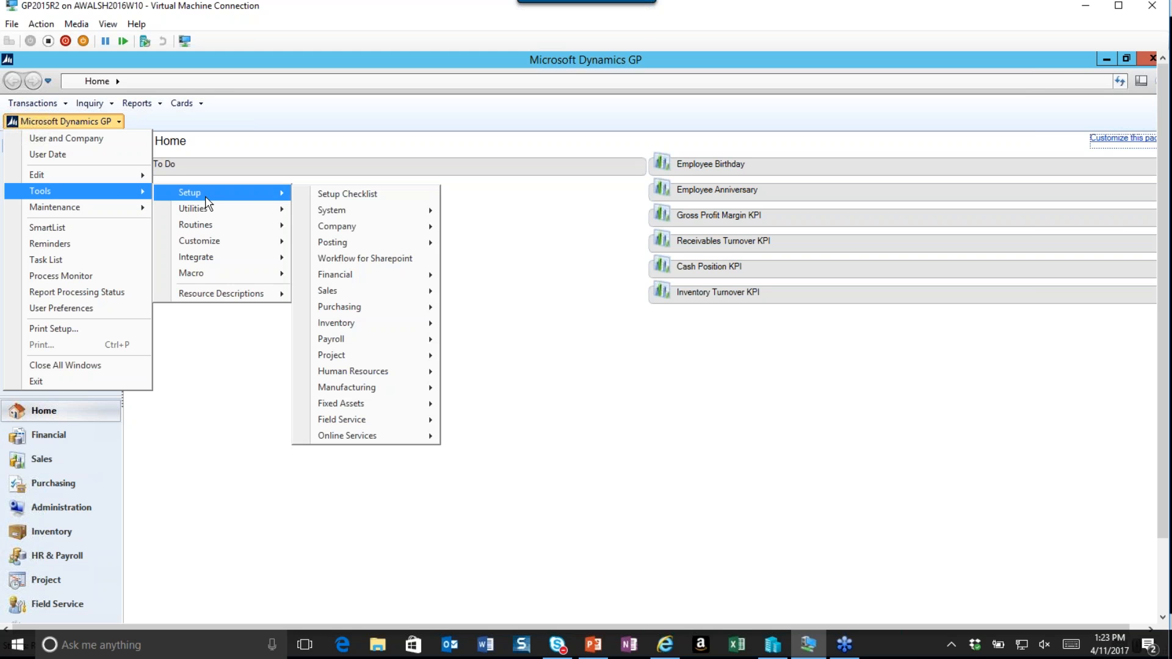
{"action": "mouse_move", "coordinate": [402, 279]}
{"action": "left_click", "coordinate": [493, 361]}
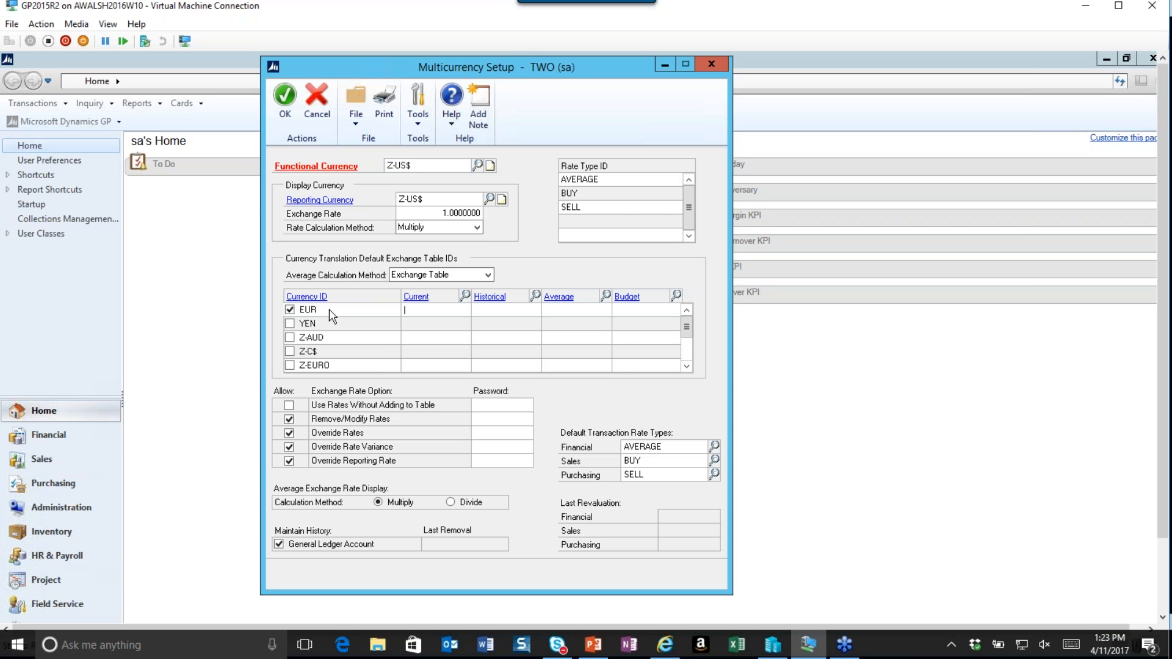
{"action": "left_click", "coordinate": [466, 296]}
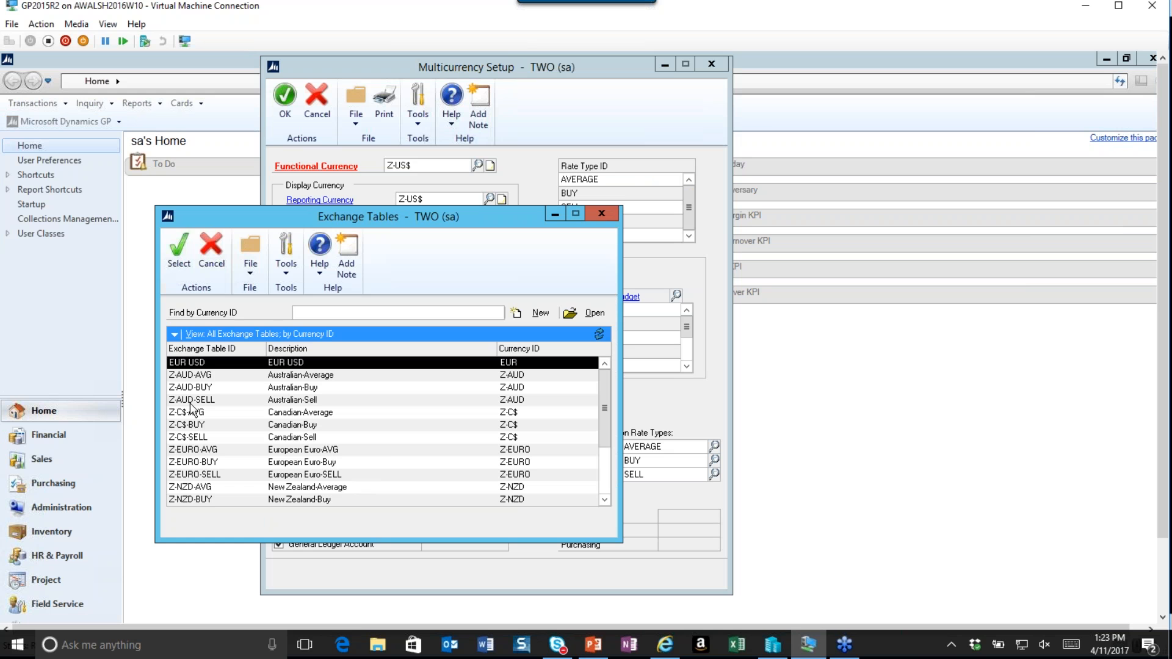
{"action": "left_click", "coordinate": [178, 254]}
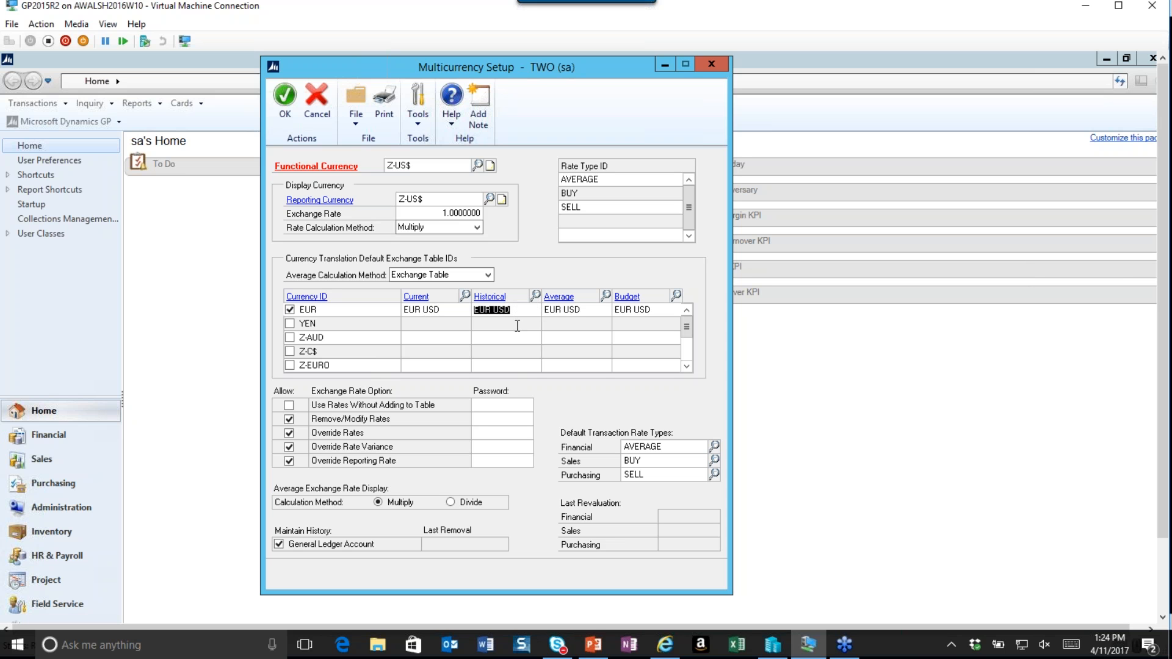
Open the Account Maintenance card and arrange it beside the Multicurrency Setup window.
{"action": "left_click_drag", "start_coordinate": [593, 67], "coordinate": [361, 69]}
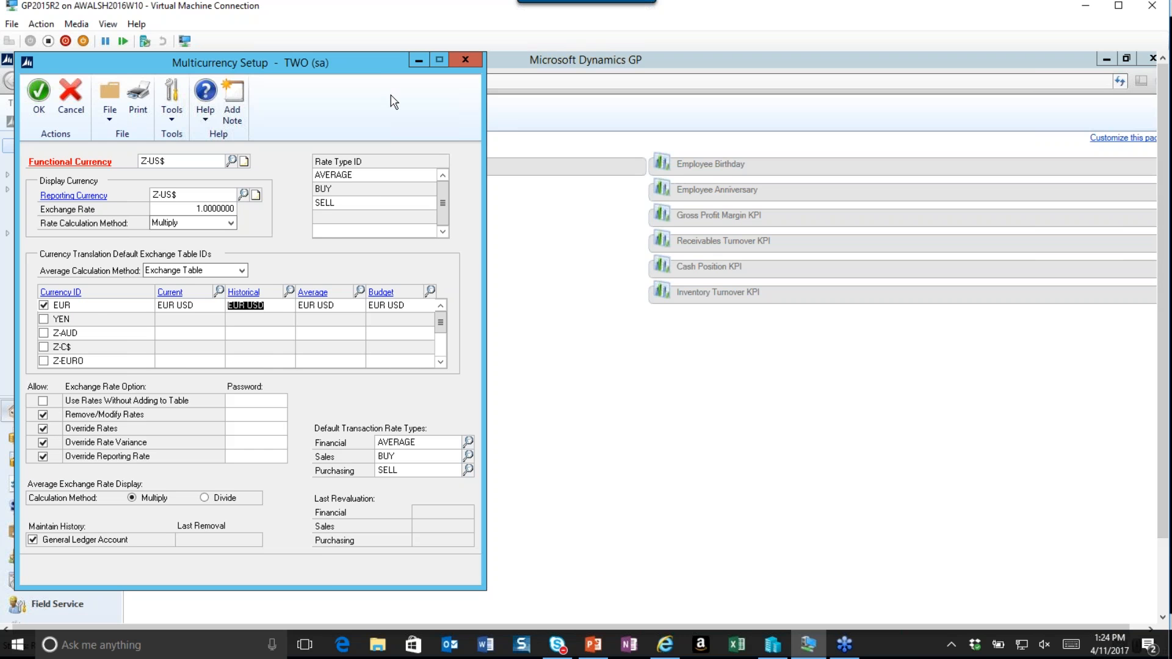
{"action": "left_click_drag", "start_coordinate": [372, 68], "coordinate": [387, 127]}
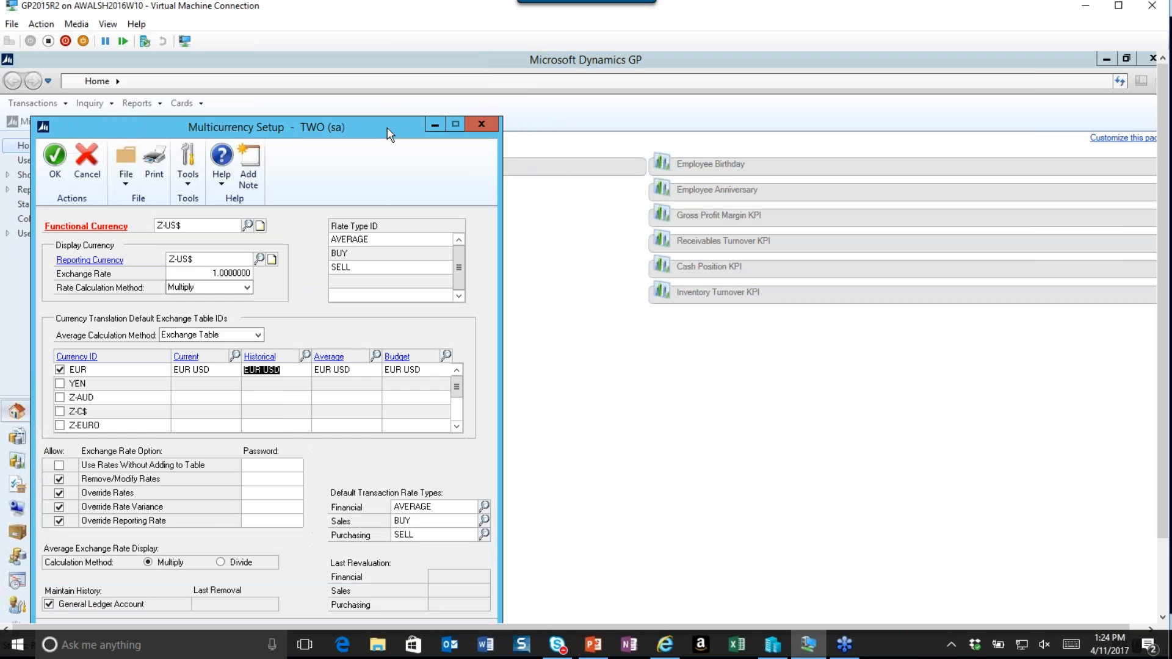
{"action": "left_click", "coordinate": [194, 105]}
{"action": "left_click", "coordinate": [191, 104]}
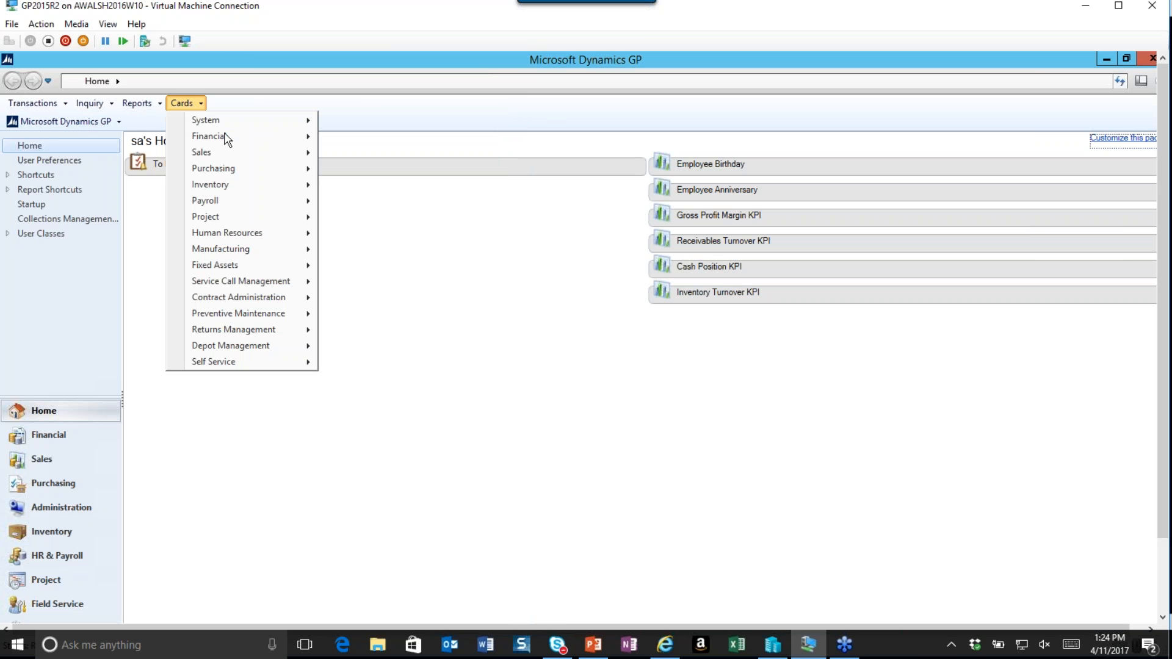
{"action": "mouse_move", "coordinate": [261, 148]}
{"action": "left_click", "coordinate": [338, 134]}
{"action": "left_click_drag", "start_coordinate": [266, 199], "coordinate": [791, 135]}
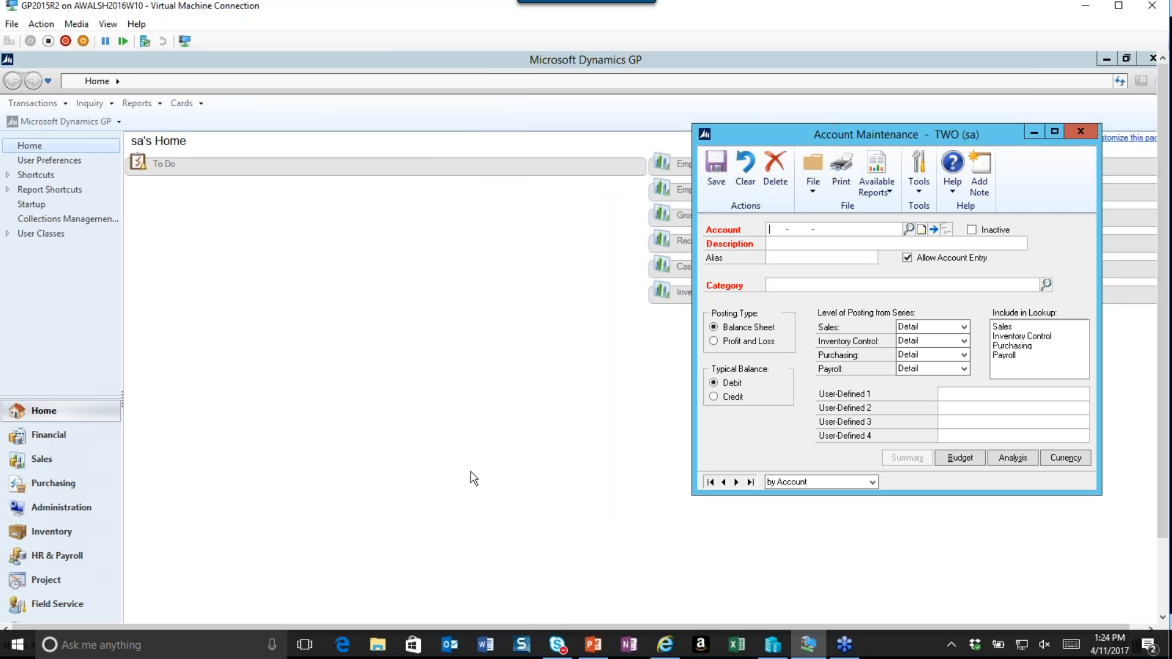
{"action": "left_click_drag", "start_coordinate": [1162, 486], "coordinate": [1164, 560]}
{"action": "left_click", "coordinate": [257, 608]}
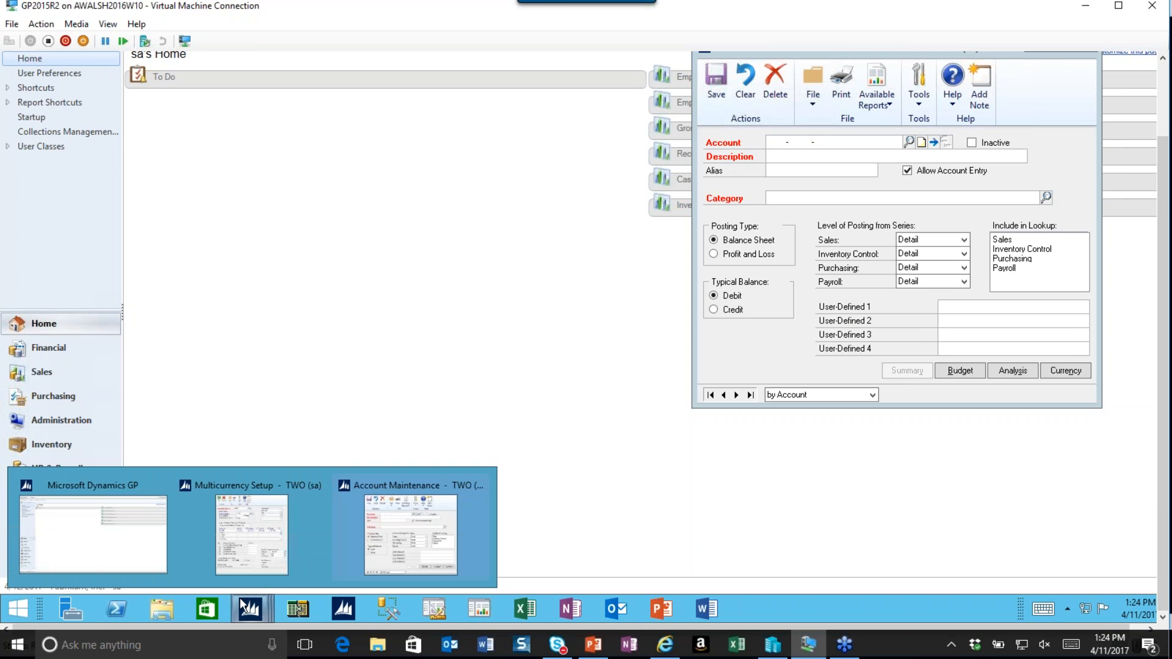
{"action": "left_click", "coordinate": [250, 493]}
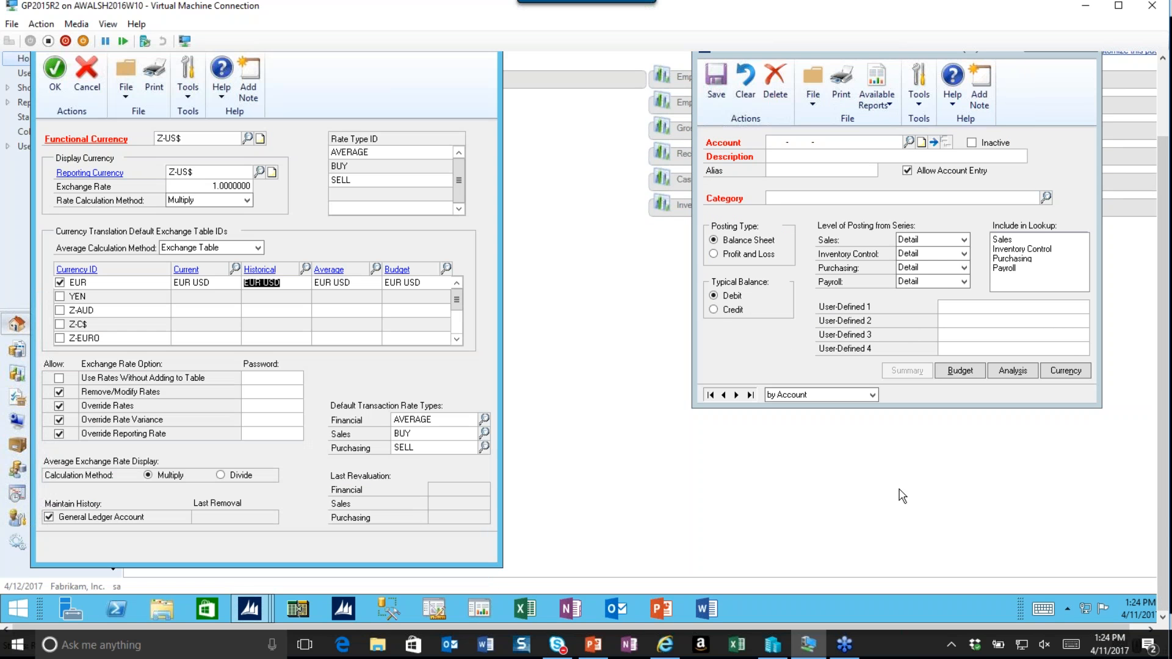
{"action": "left_click_drag", "start_coordinate": [1166, 523], "coordinate": [1164, 450]}
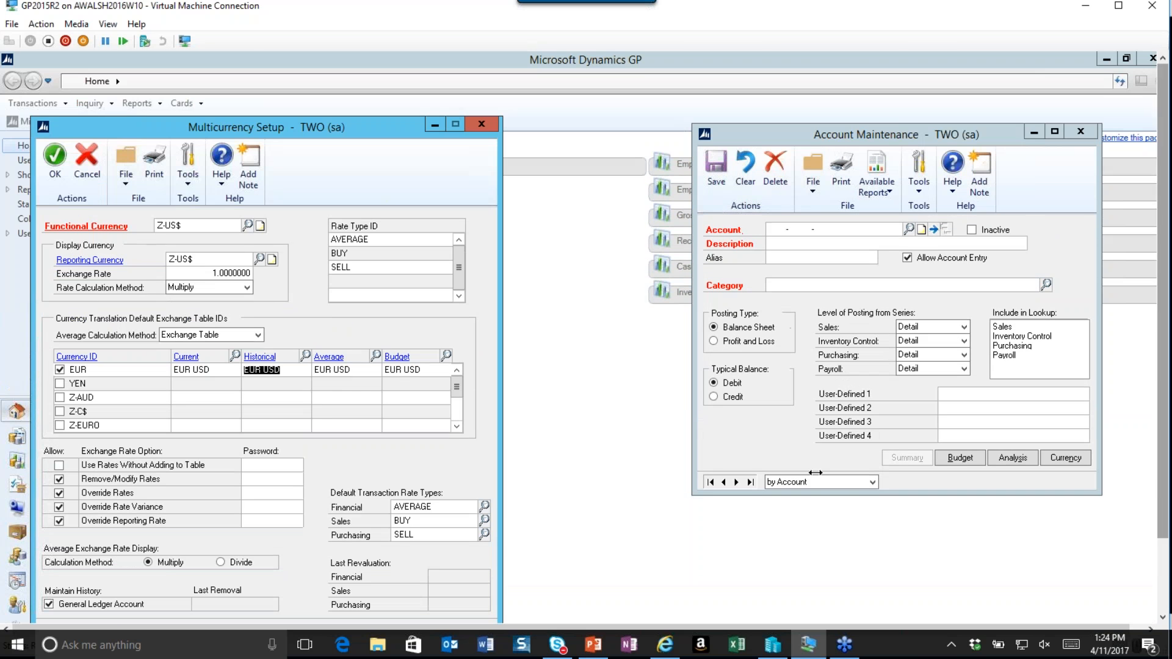
Browse the accounts and select account 000-1271-00, Accounts Receivable - Canada, from the account lookup.
{"action": "left_click", "coordinate": [709, 482]}
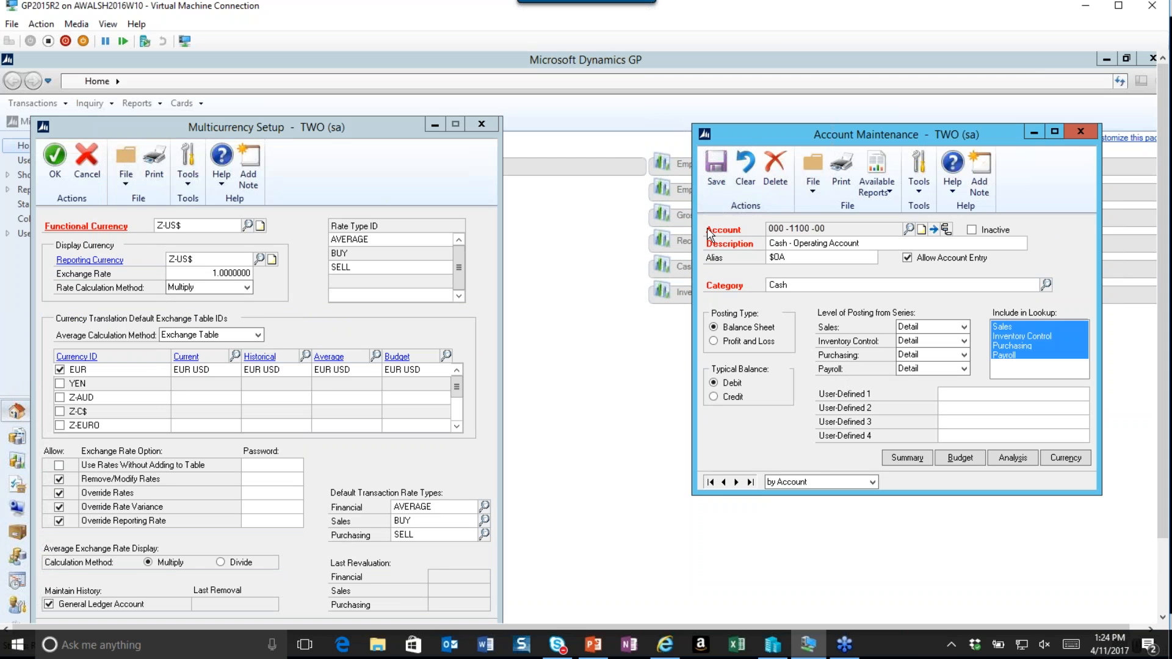
{"action": "left_click", "coordinate": [736, 482]}
{"action": "left_click", "coordinate": [736, 482]}
{"action": "left_click", "coordinate": [909, 229]}
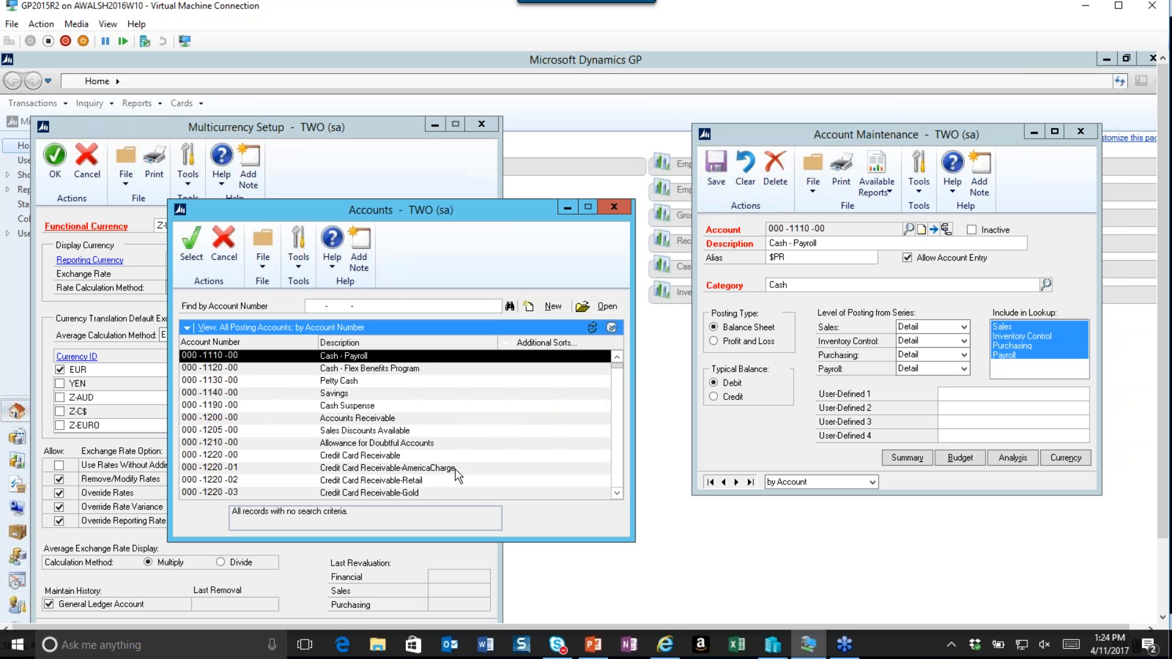
{"action": "left_click", "coordinate": [618, 480]}
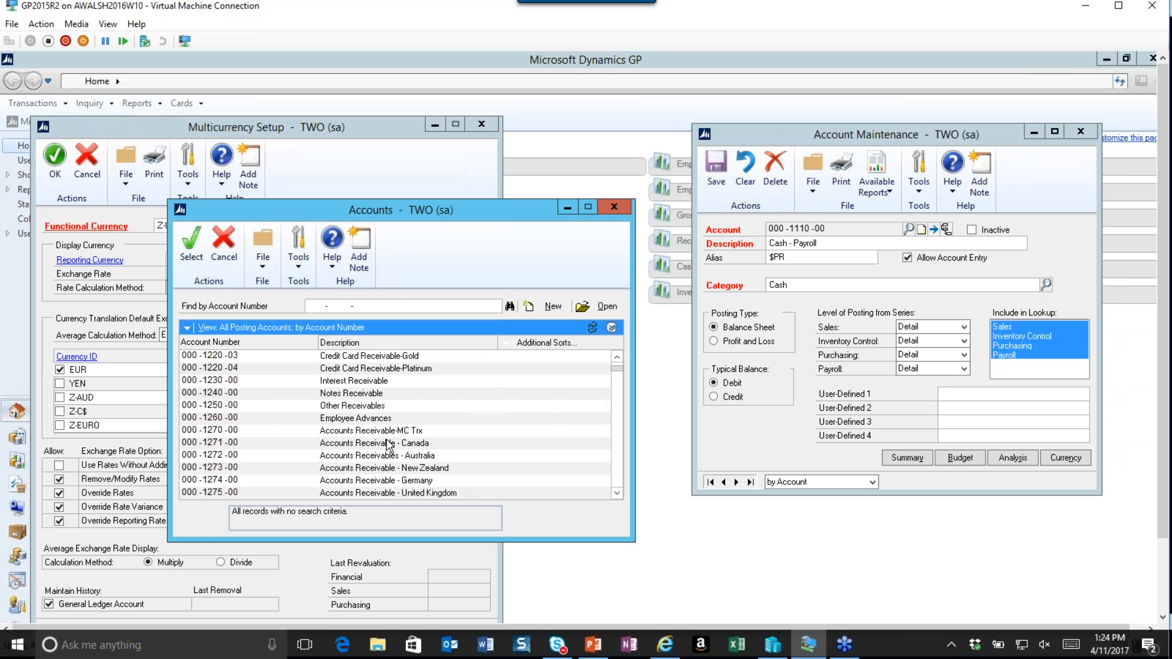
{"action": "left_click", "coordinate": [352, 445]}
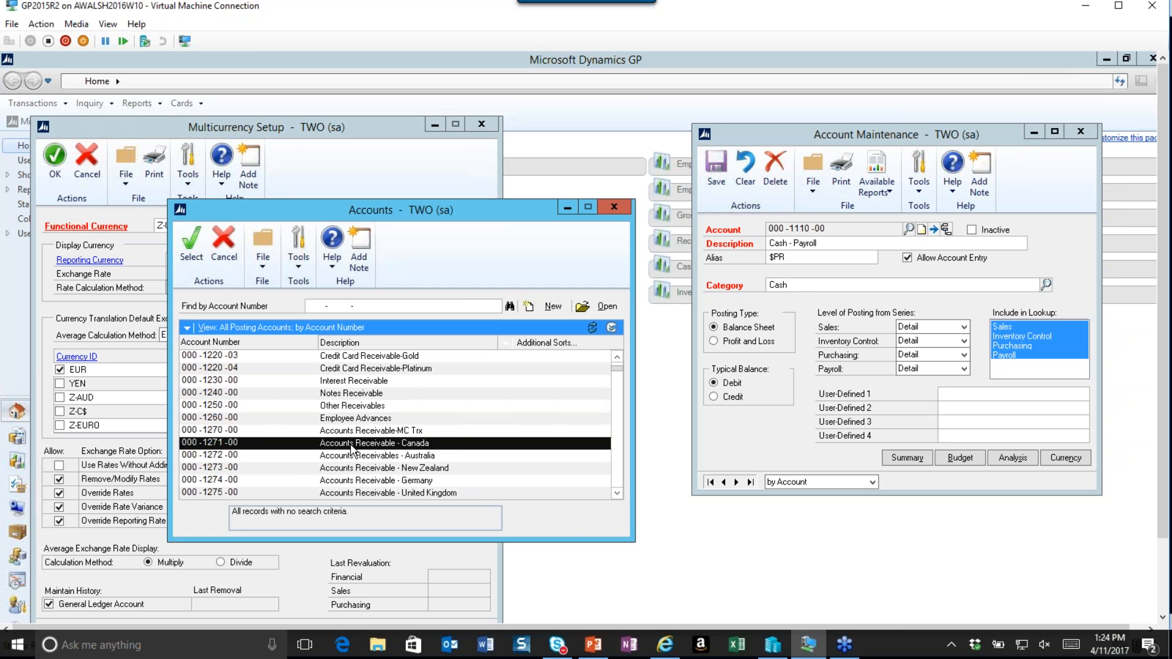
{"action": "left_click", "coordinate": [191, 241]}
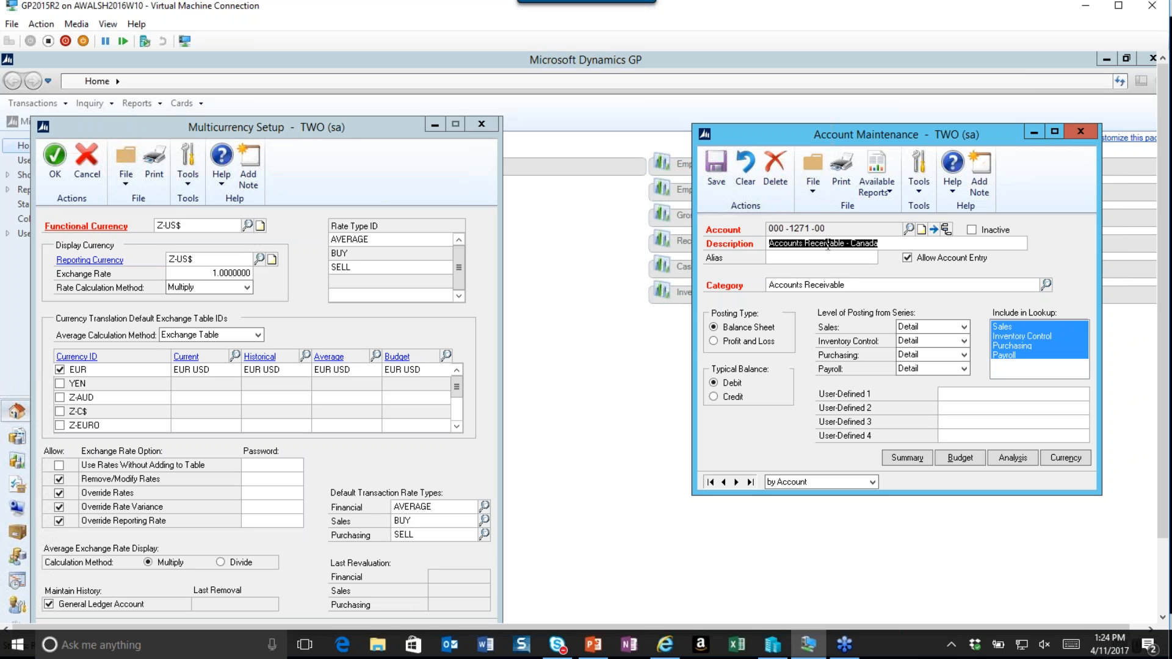
Open the account's currencies and set the Currency Translation Type to Current.
{"action": "left_click", "coordinate": [1053, 464]}
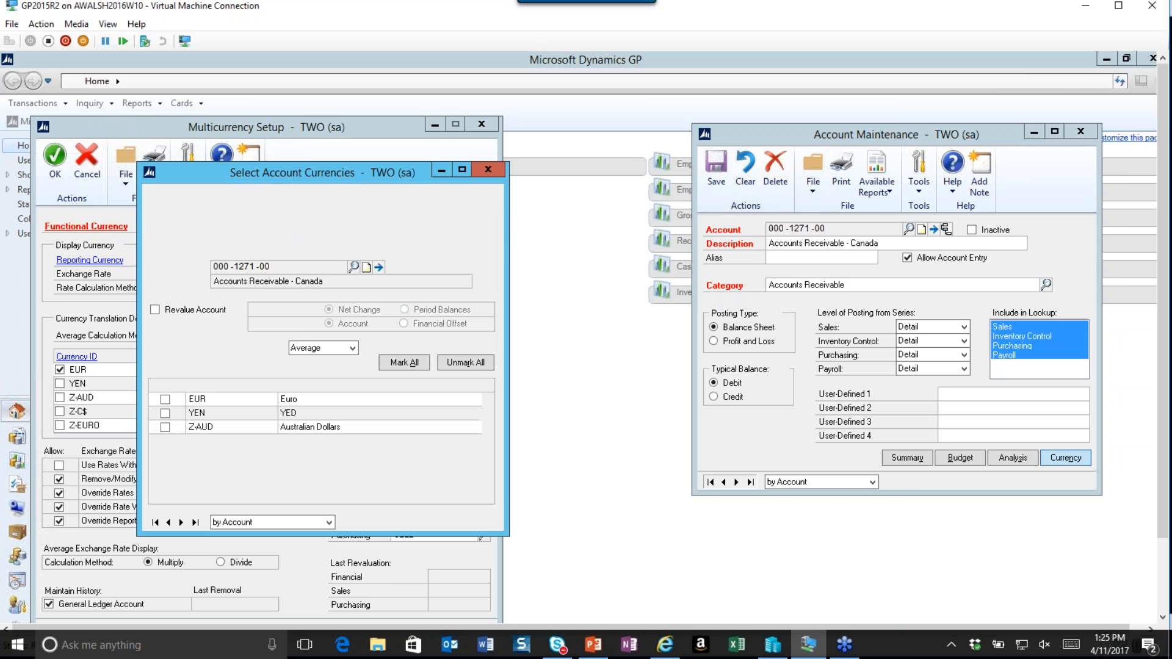
{"action": "left_click_drag", "start_coordinate": [355, 175], "coordinate": [754, 176]}
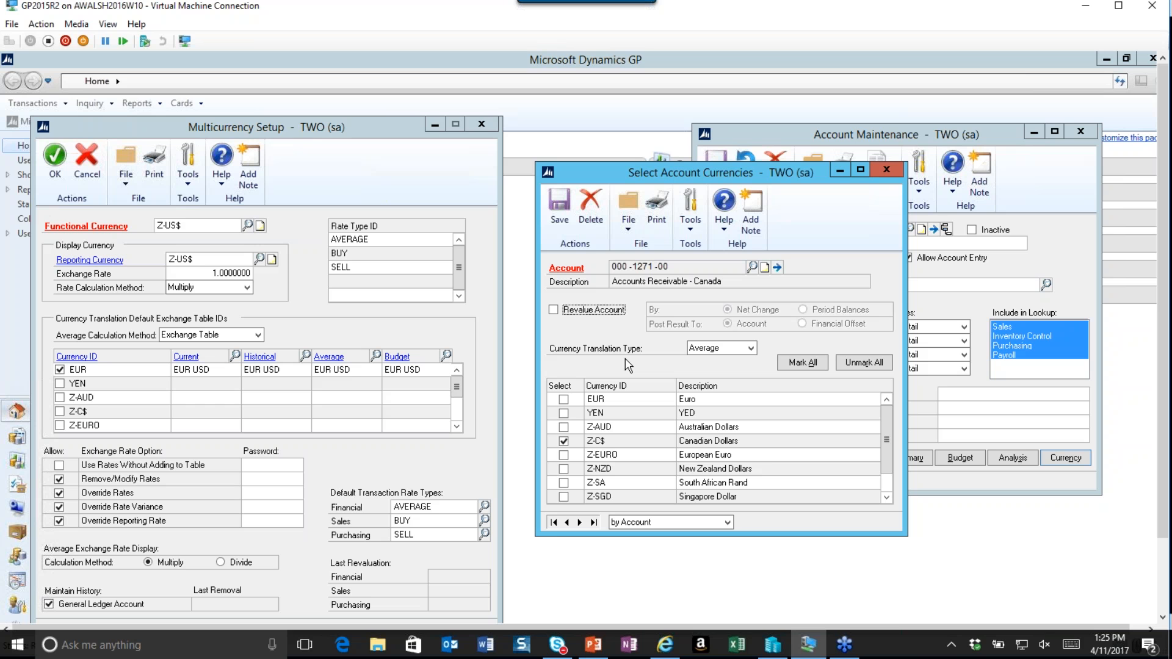
{"action": "left_click", "coordinate": [751, 349]}
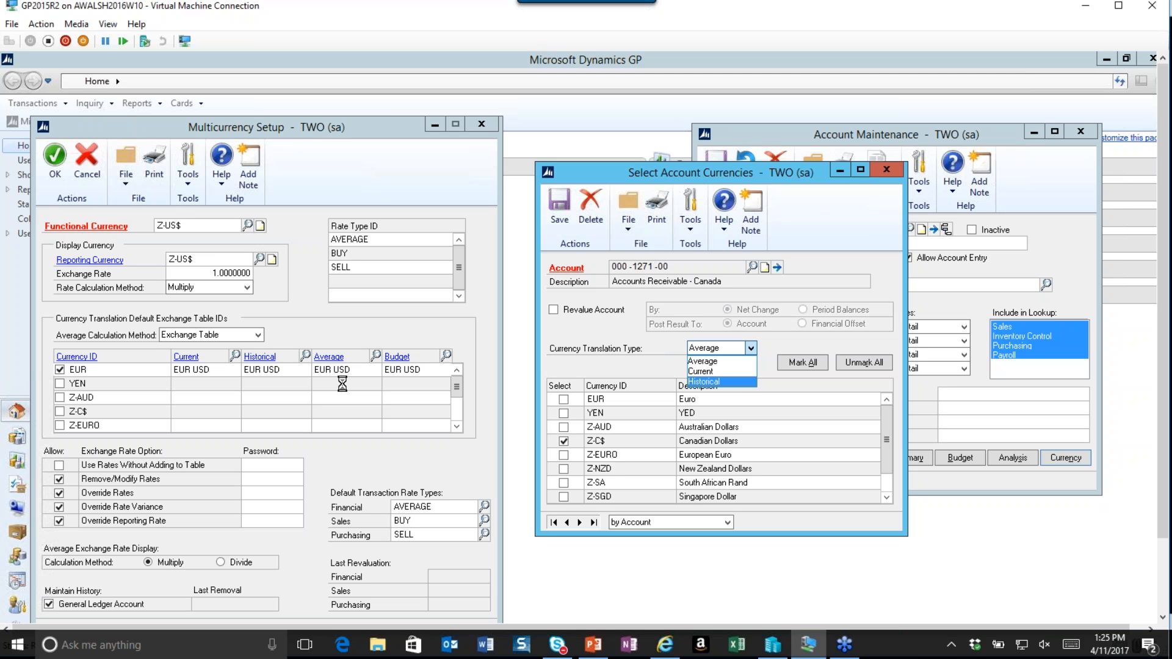
{"action": "left_click", "coordinate": [711, 371]}
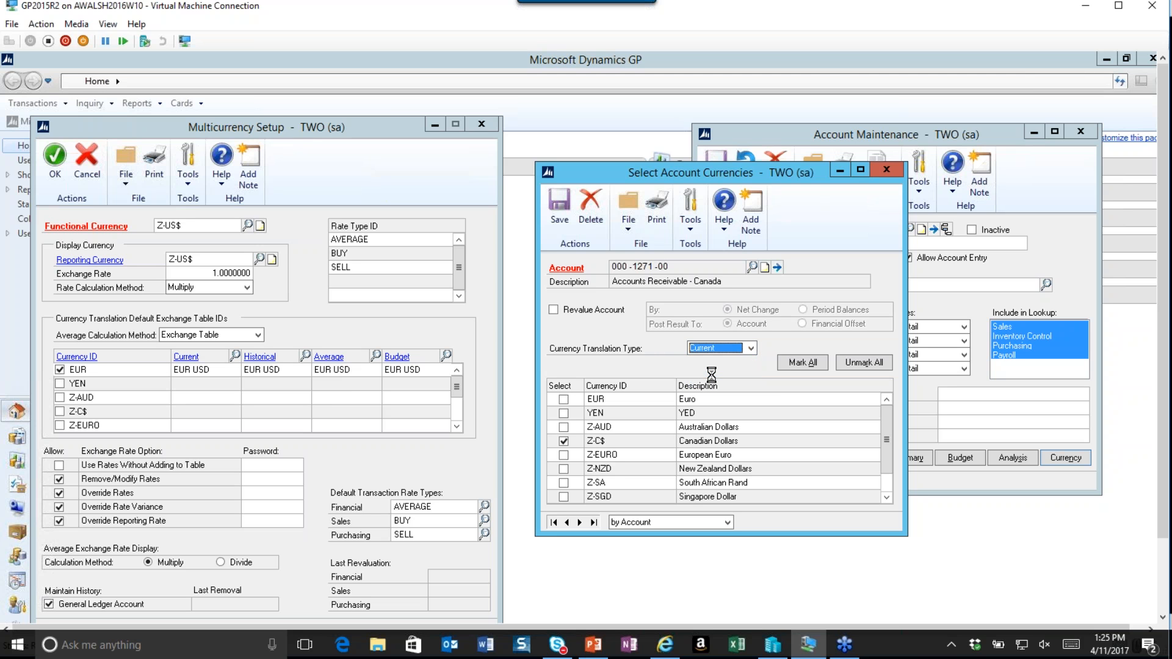
{"action": "left_click", "coordinate": [751, 349]}
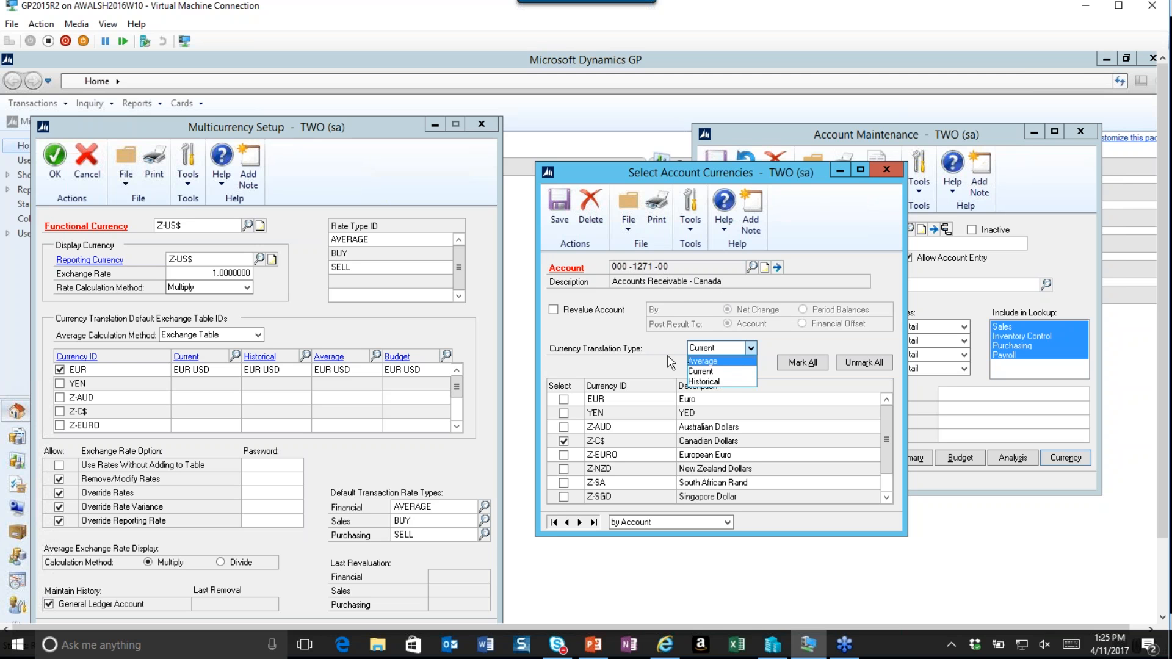
{"action": "left_click", "coordinate": [702, 372]}
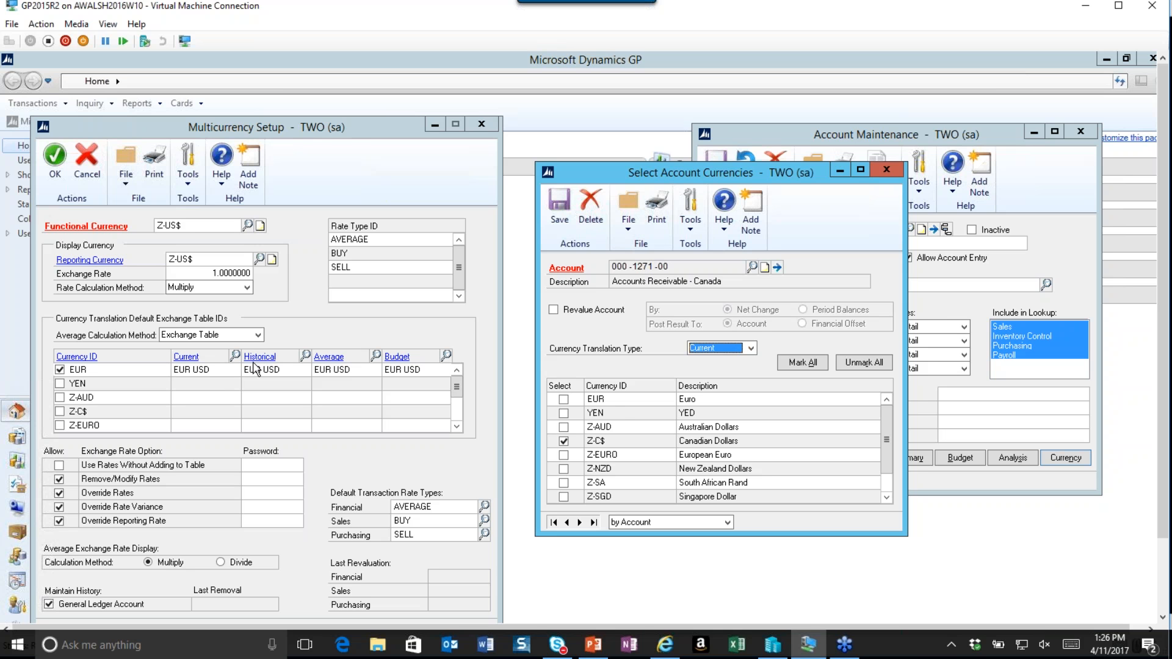
Try to set EUR's historical translation table to Z-EURO-AVG and Z-EURO-BUY, then clear the historical entry.
{"action": "left_click", "coordinate": [306, 359]}
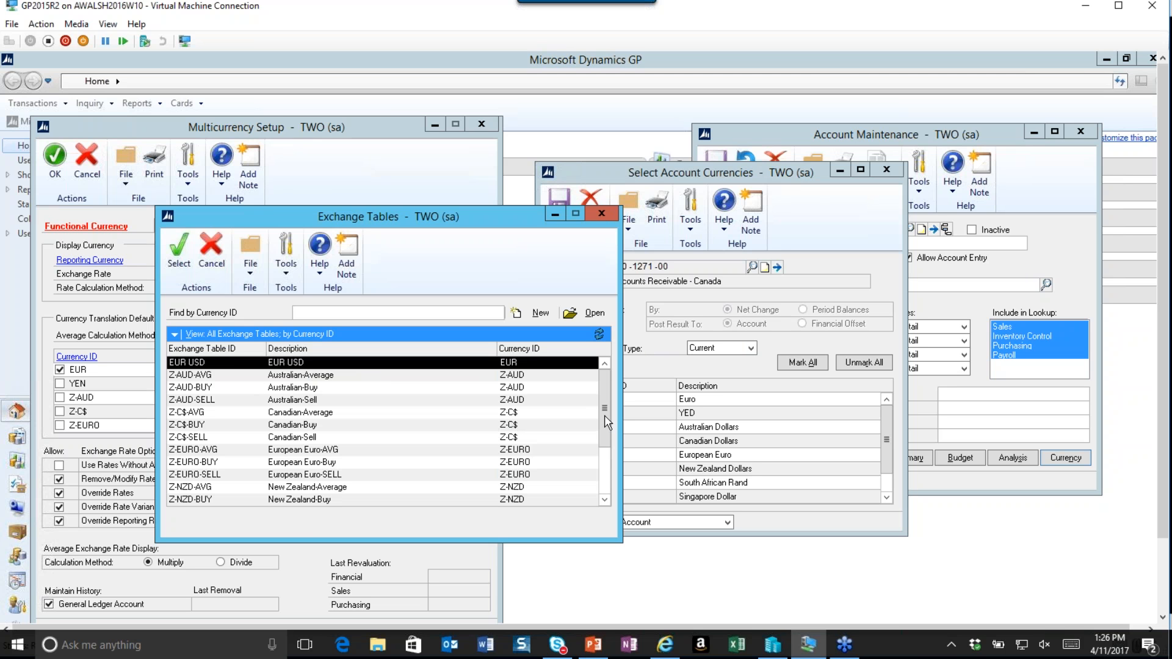
{"action": "left_click", "coordinate": [211, 449]}
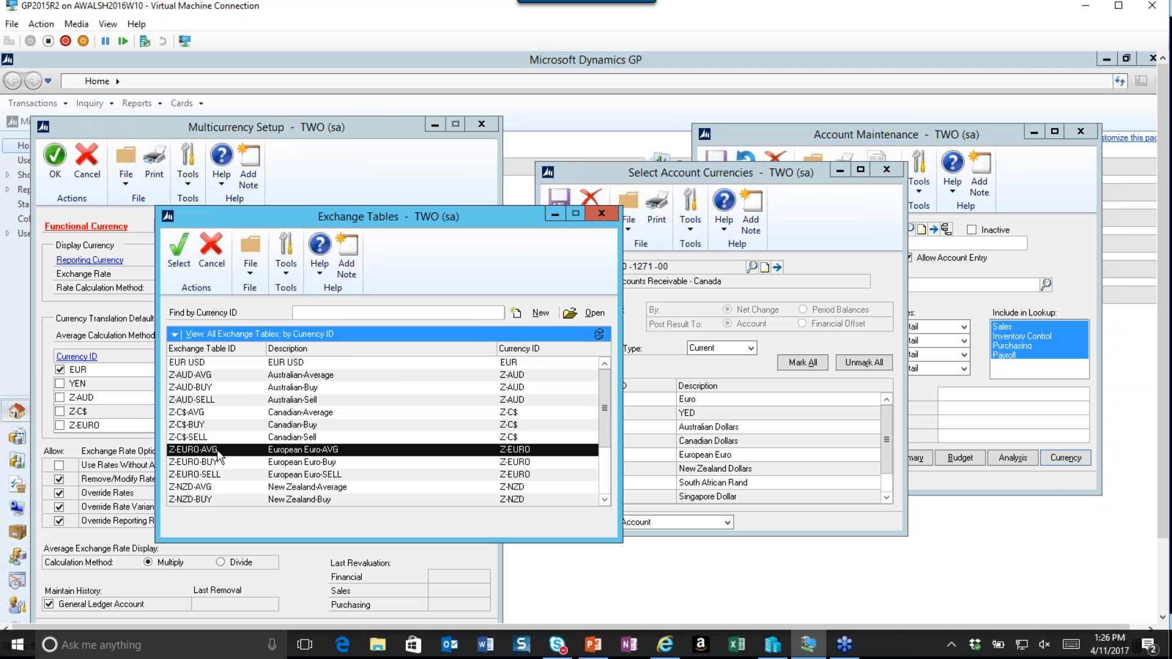
{"action": "left_click", "coordinate": [178, 251]}
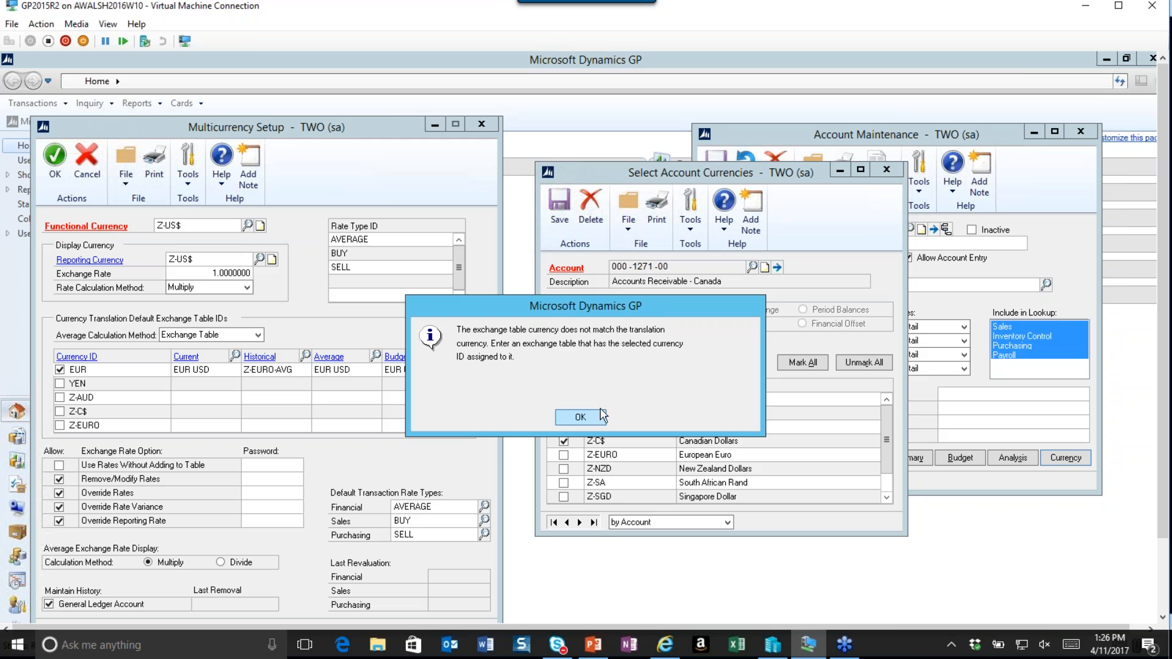
{"action": "left_click", "coordinate": [580, 417]}
{"action": "left_click", "coordinate": [305, 355]}
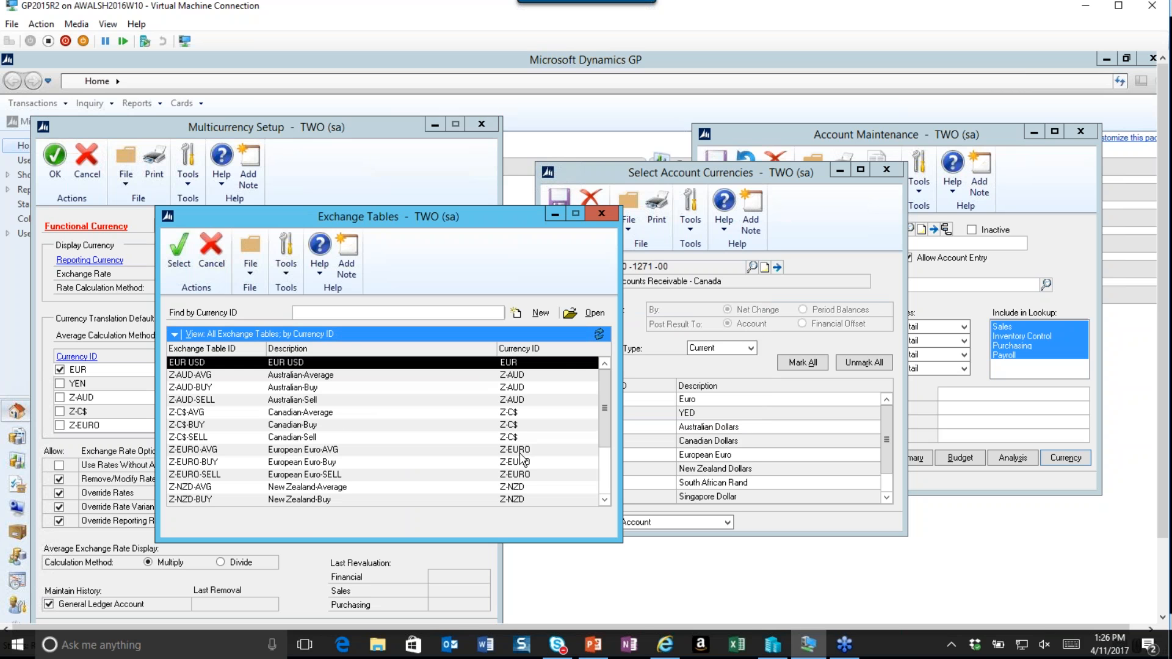
{"action": "scroll", "coordinate": [511, 466], "scroll_direction": "down", "scroll_amount": 1}
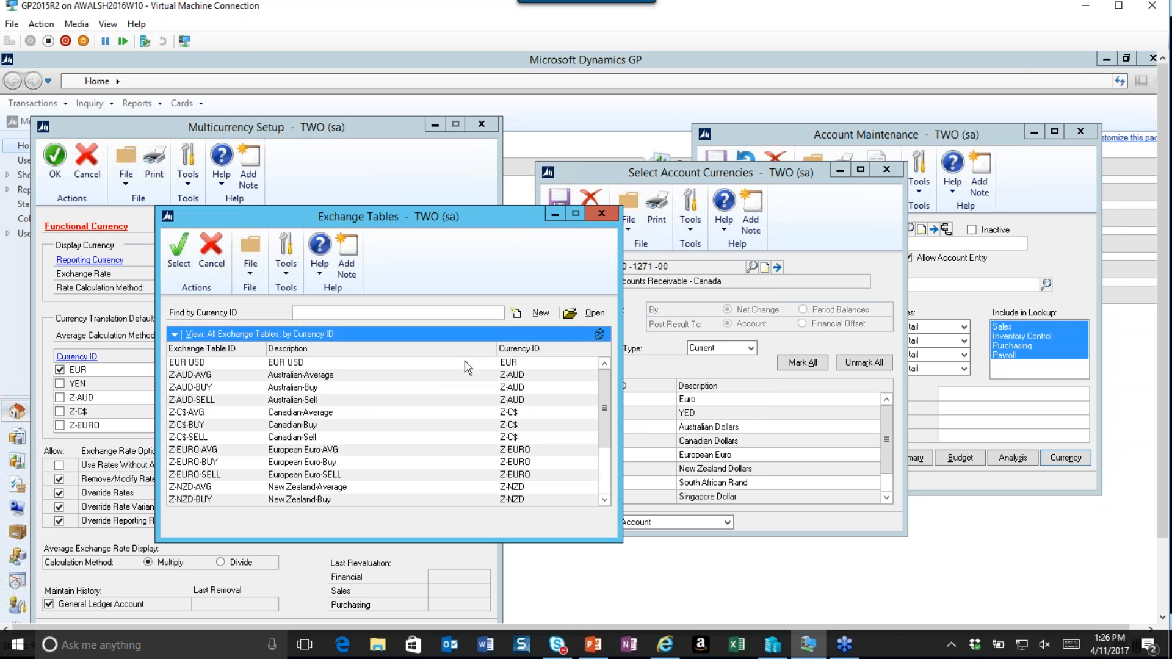
{"action": "left_click", "coordinate": [604, 212]}
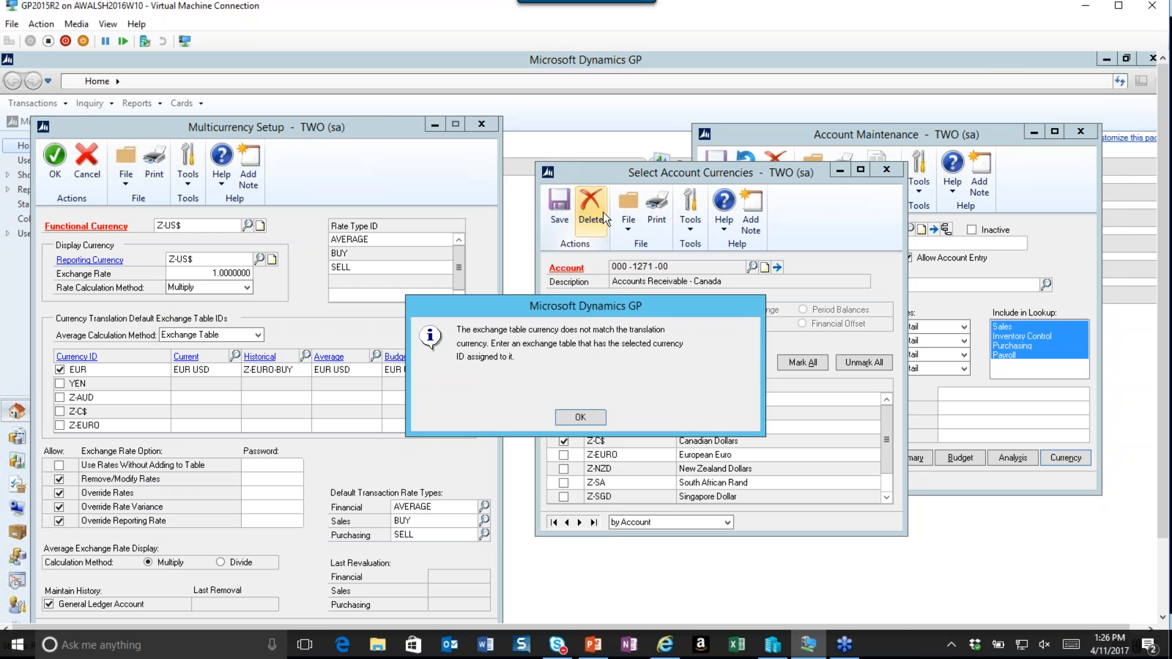
{"action": "left_click", "coordinate": [580, 417]}
{"action": "key", "text": "Delete"}
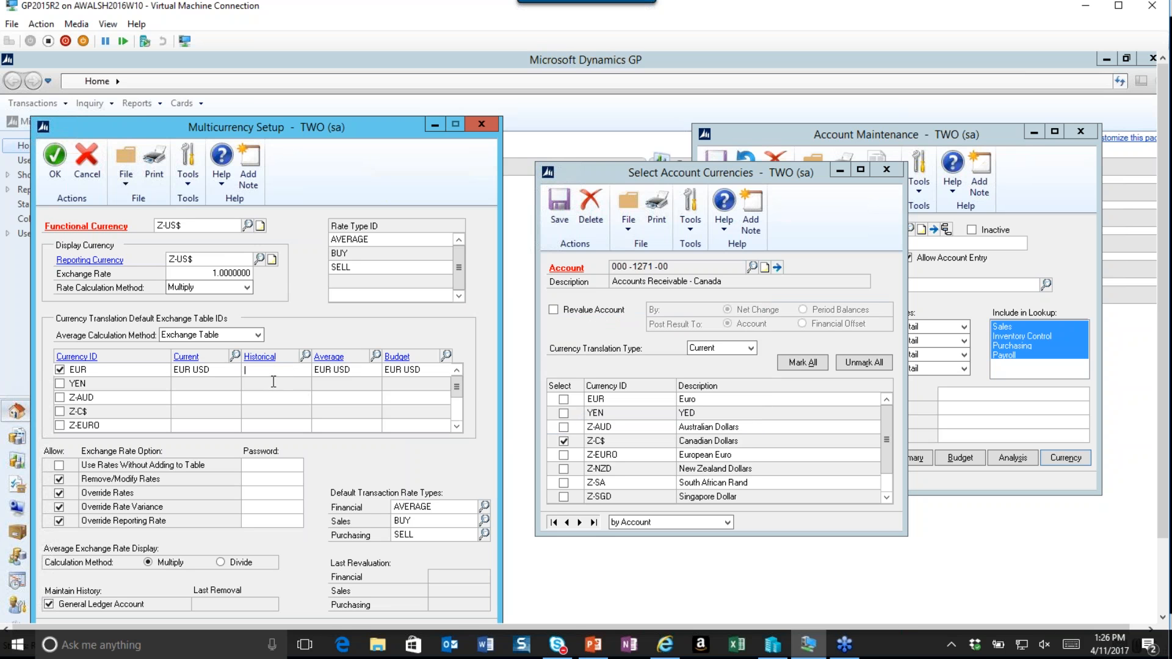
Set EUR's historical currency translation exchange table to EUR USD.
{"action": "left_click", "coordinate": [305, 357]}
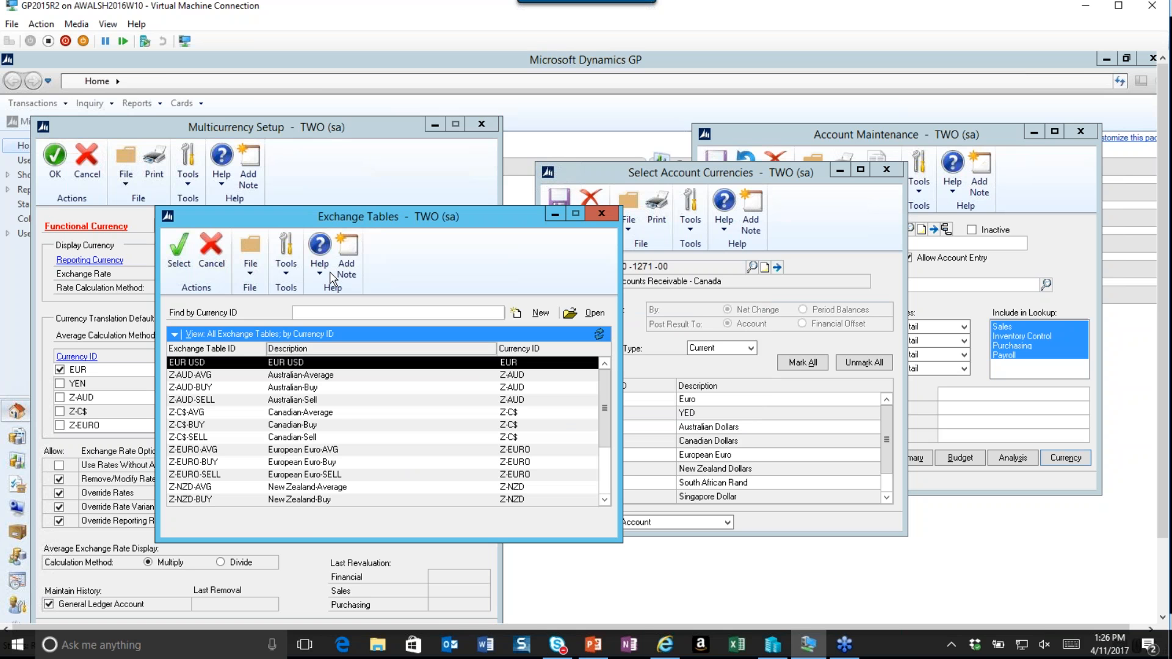
{"action": "left_click_drag", "start_coordinate": [281, 221], "coordinate": [439, 172]}
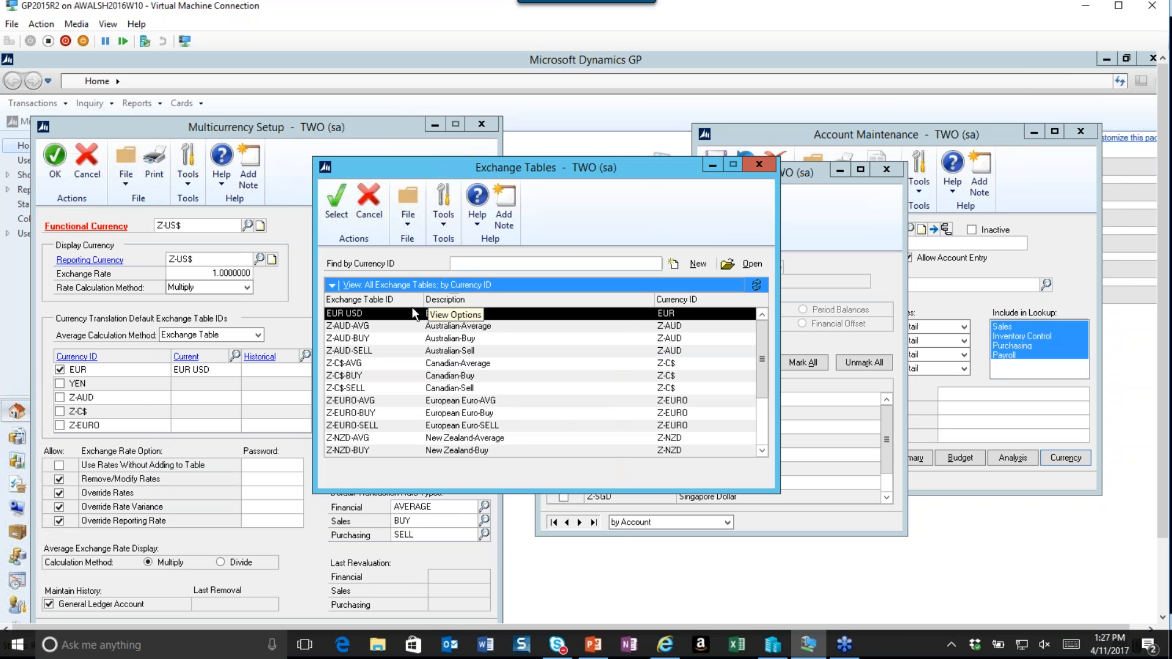
{"action": "left_click", "coordinate": [336, 198]}
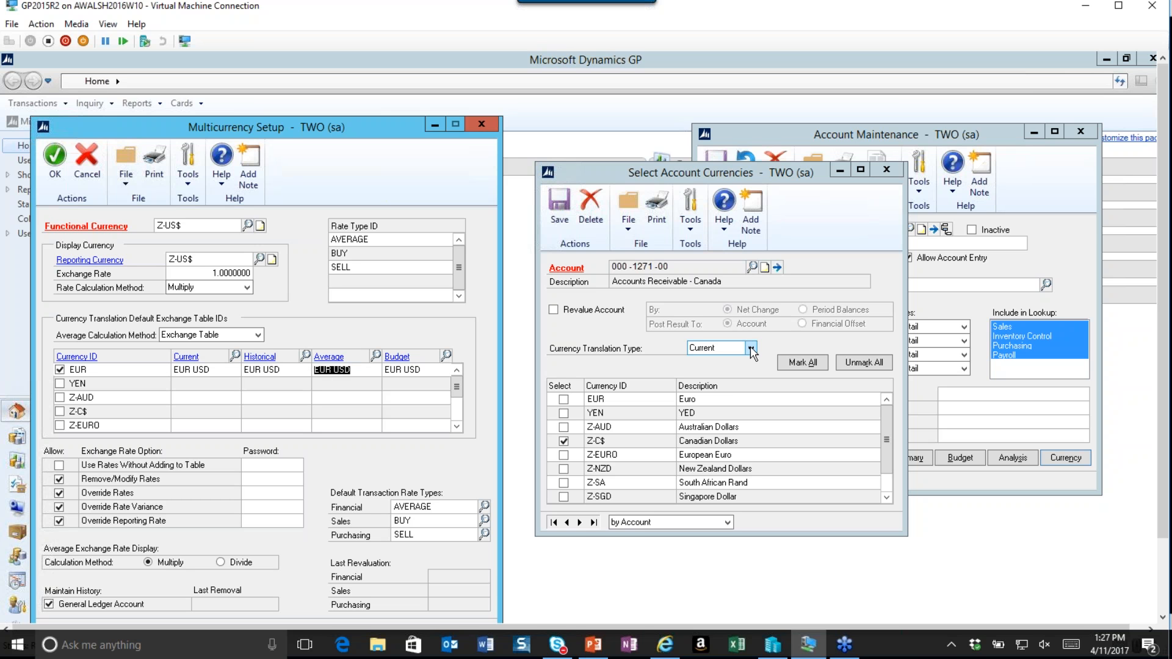
Save the current account's currency settings and open account 000-6650-00, Australia Sales Tax Expense, from the account lookup.
{"action": "left_click", "coordinate": [751, 267]}
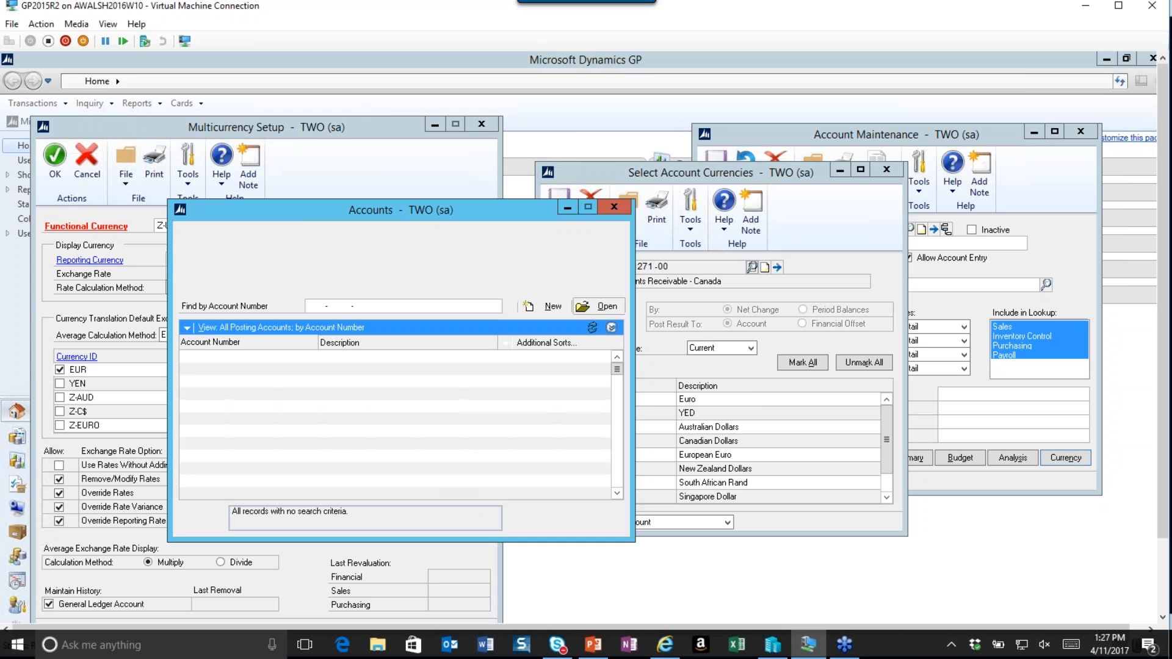
{"action": "left_click_drag", "start_coordinate": [614, 367], "coordinate": [617, 443]}
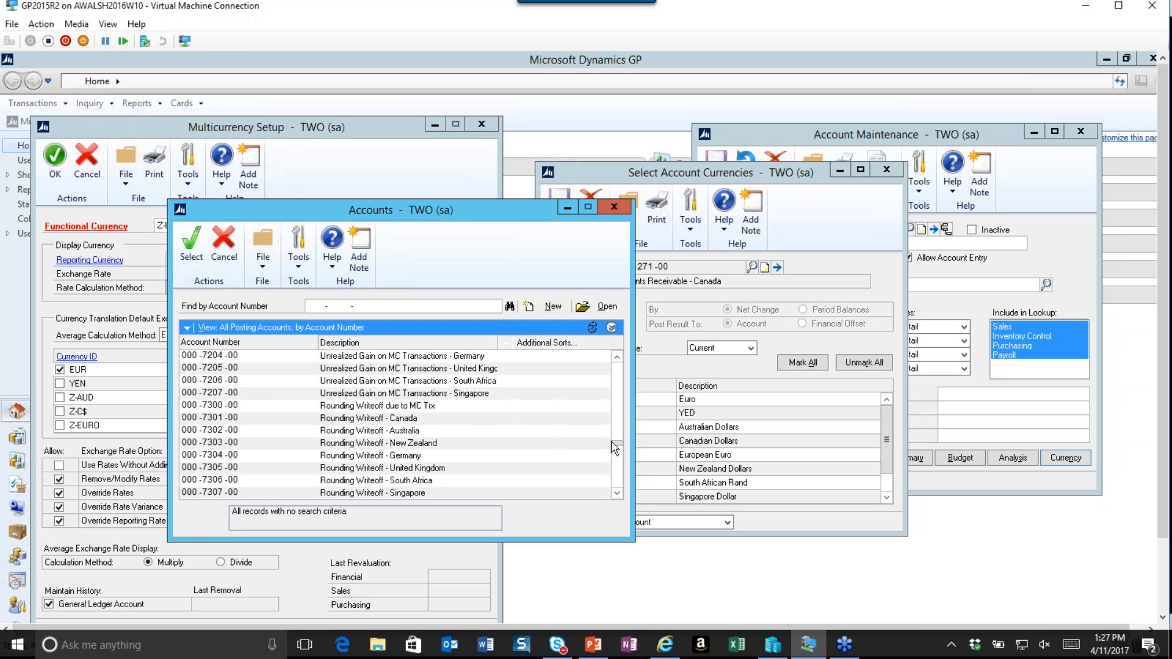
{"action": "left_click", "coordinate": [619, 384]}
{"action": "left_click", "coordinate": [620, 384]}
{"action": "left_click", "coordinate": [619, 385]}
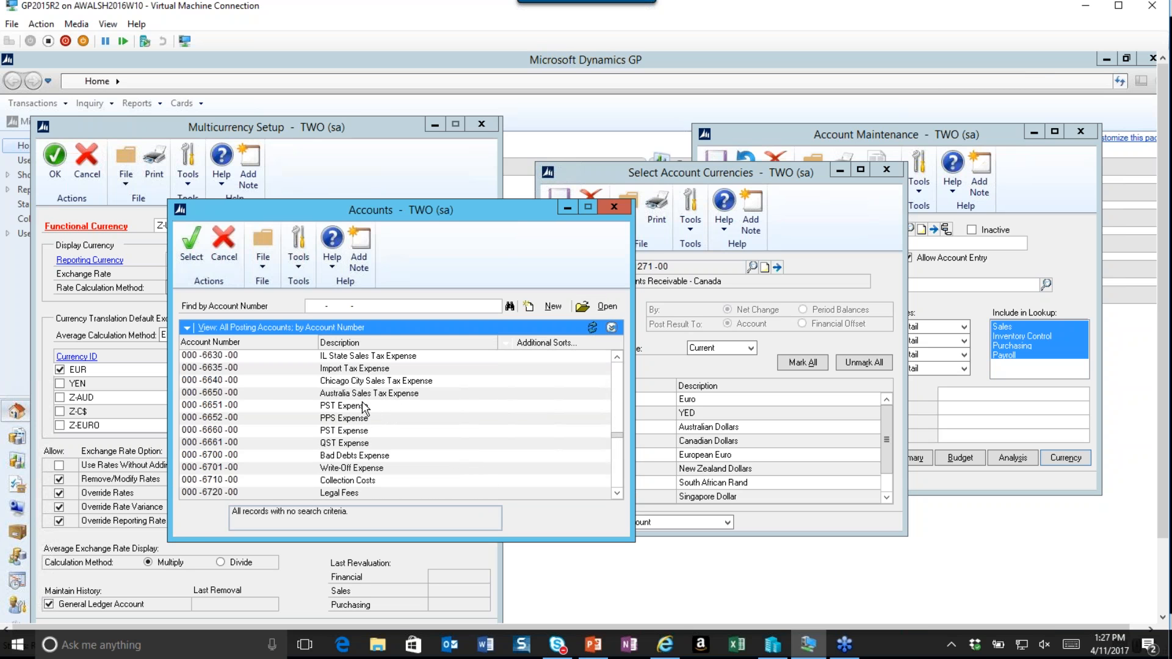
{"action": "double_click", "coordinate": [352, 393]}
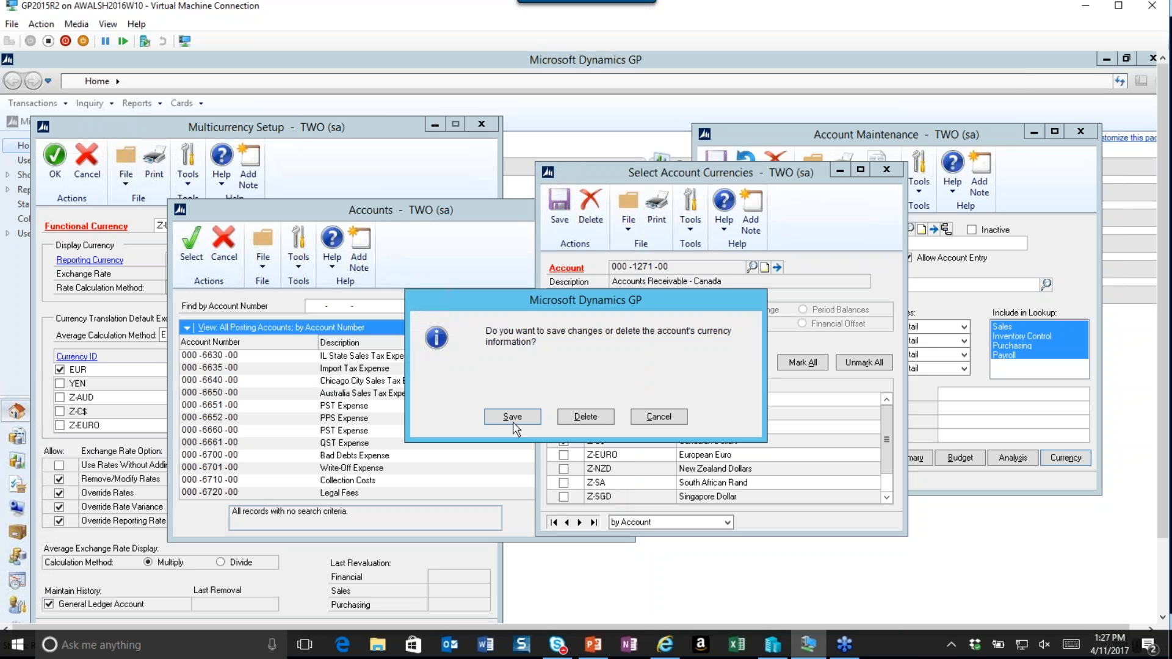
{"action": "left_click", "coordinate": [512, 417]}
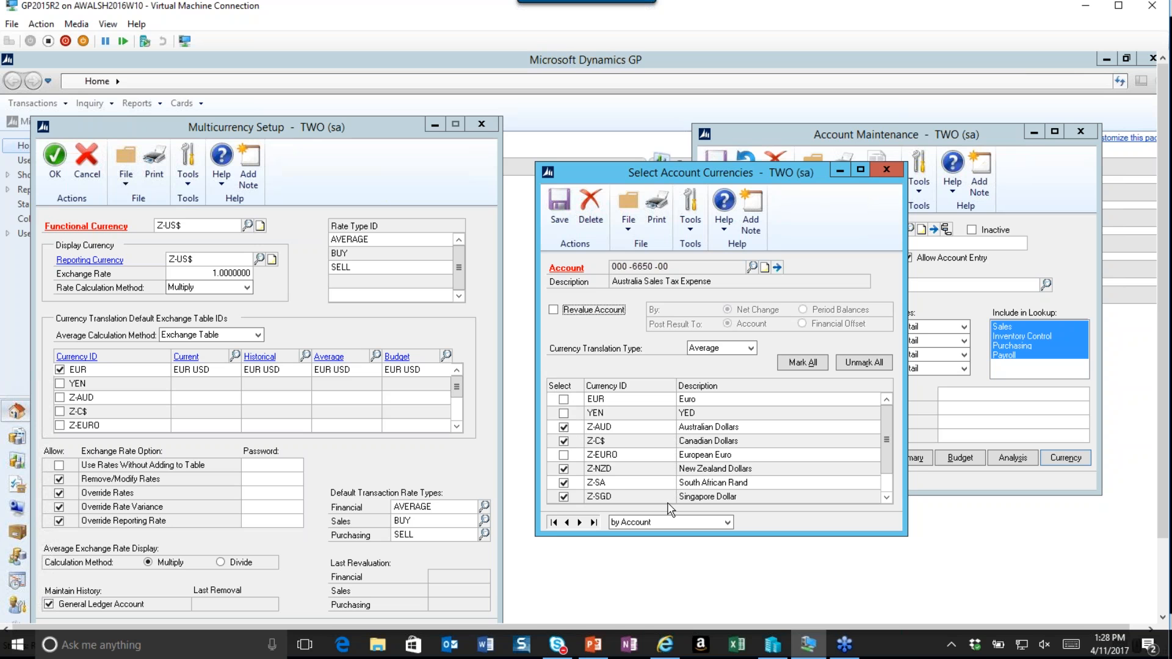
Enable Revalue Account for 000-6650-00 with Period Balances and Financial Offset options, and save the account currencies.
{"action": "left_click", "coordinate": [886, 497]}
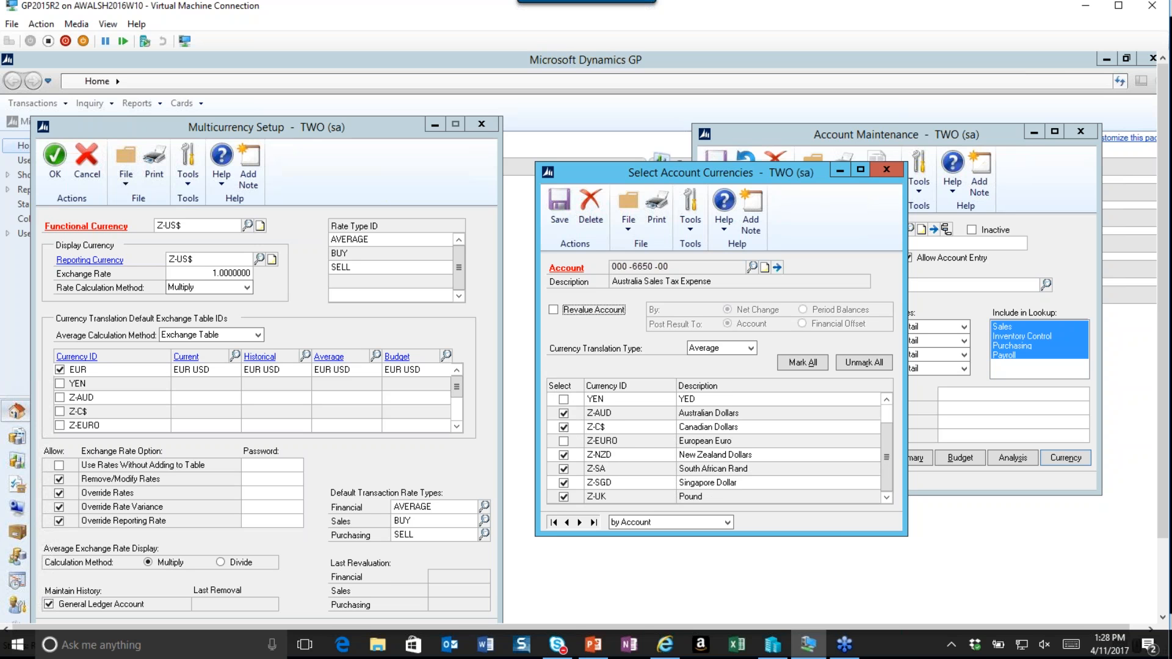
{"action": "scroll", "coordinate": [890, 422], "scroll_direction": "up", "scroll_amount": 1}
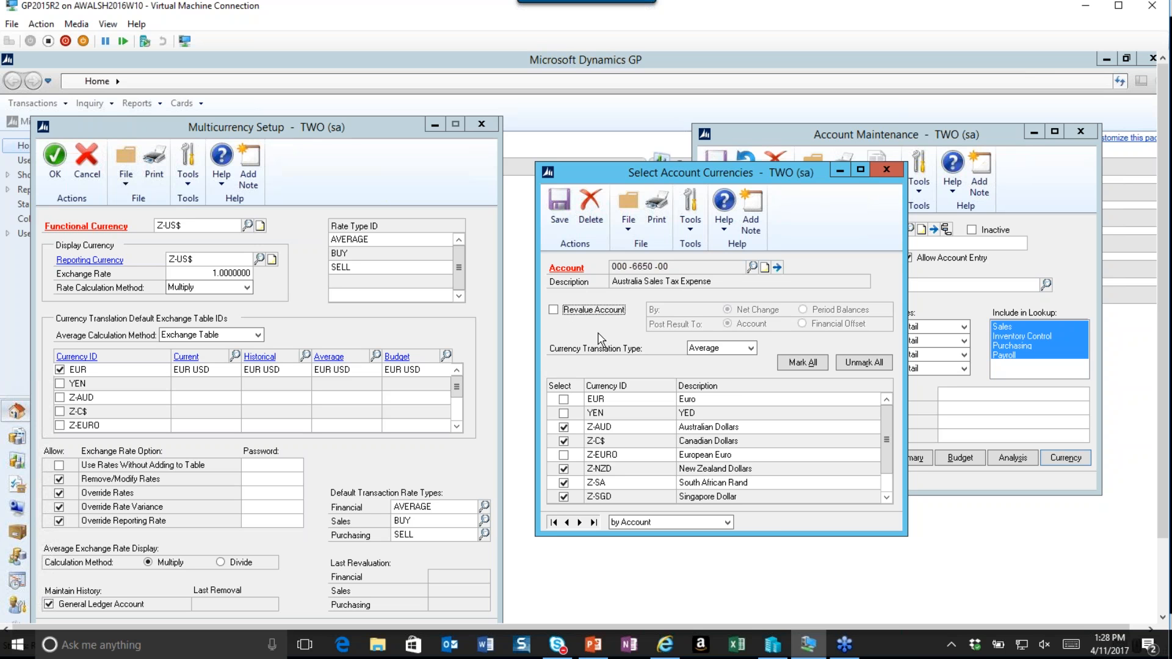
{"action": "left_click", "coordinate": [553, 310]}
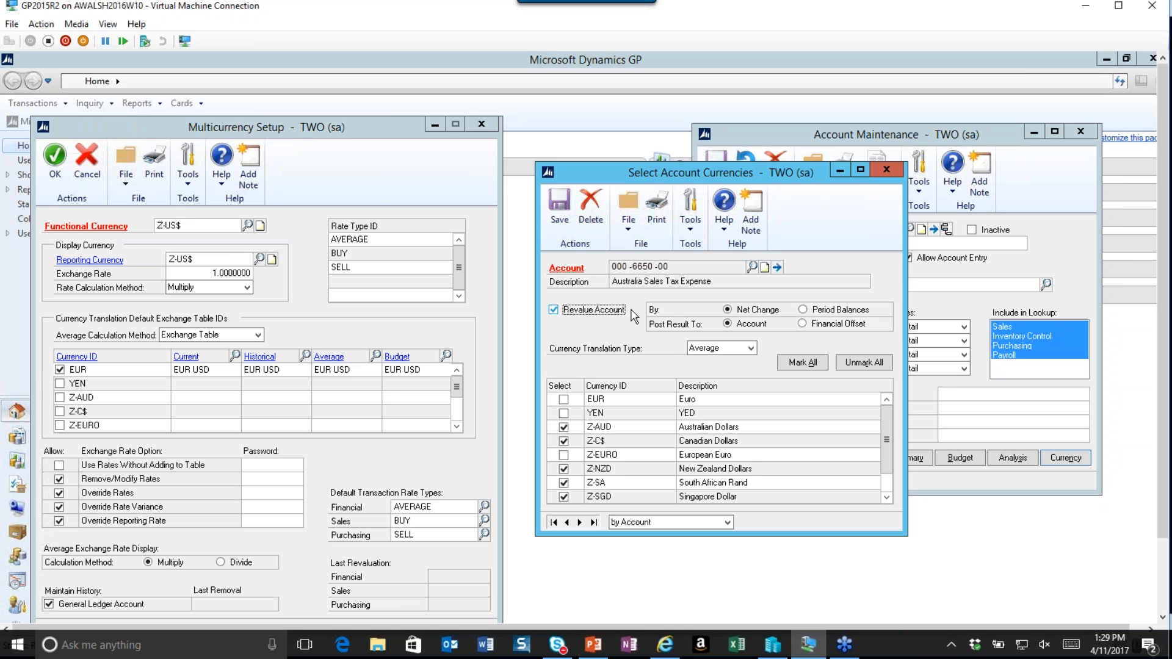
{"action": "left_click", "coordinate": [803, 310]}
{"action": "left_click", "coordinate": [802, 324]}
{"action": "left_click", "coordinate": [558, 203]}
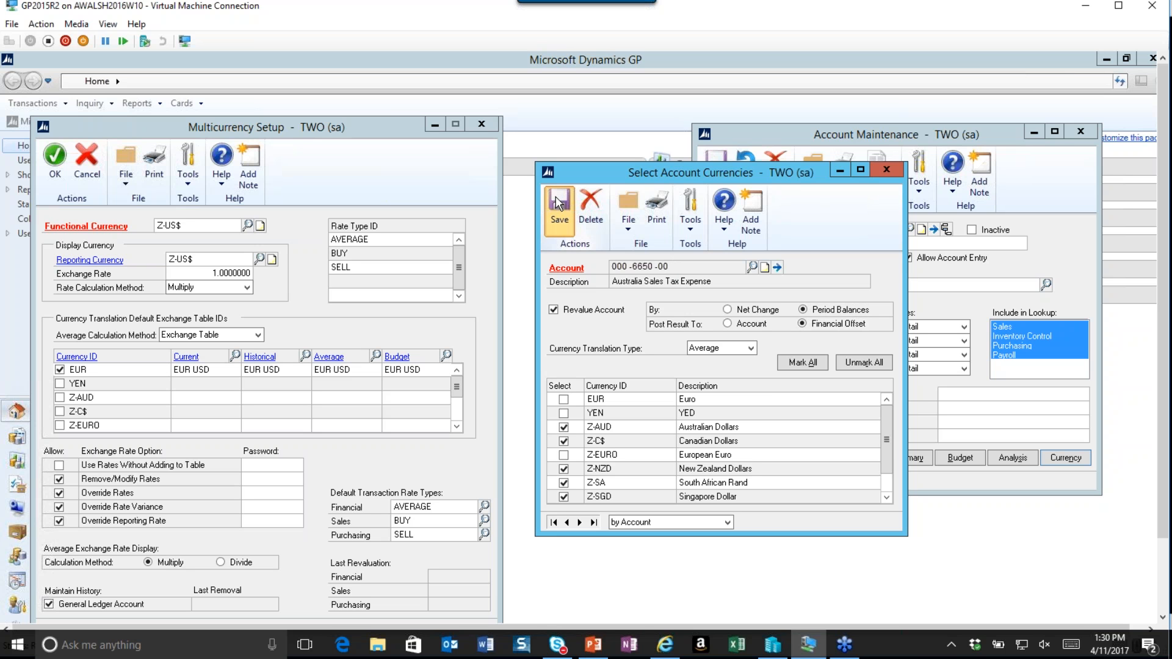
Close the account currencies window, save and close Account Maintenance, and move Multicurrency Setup to the centre.
{"action": "left_click", "coordinate": [886, 173]}
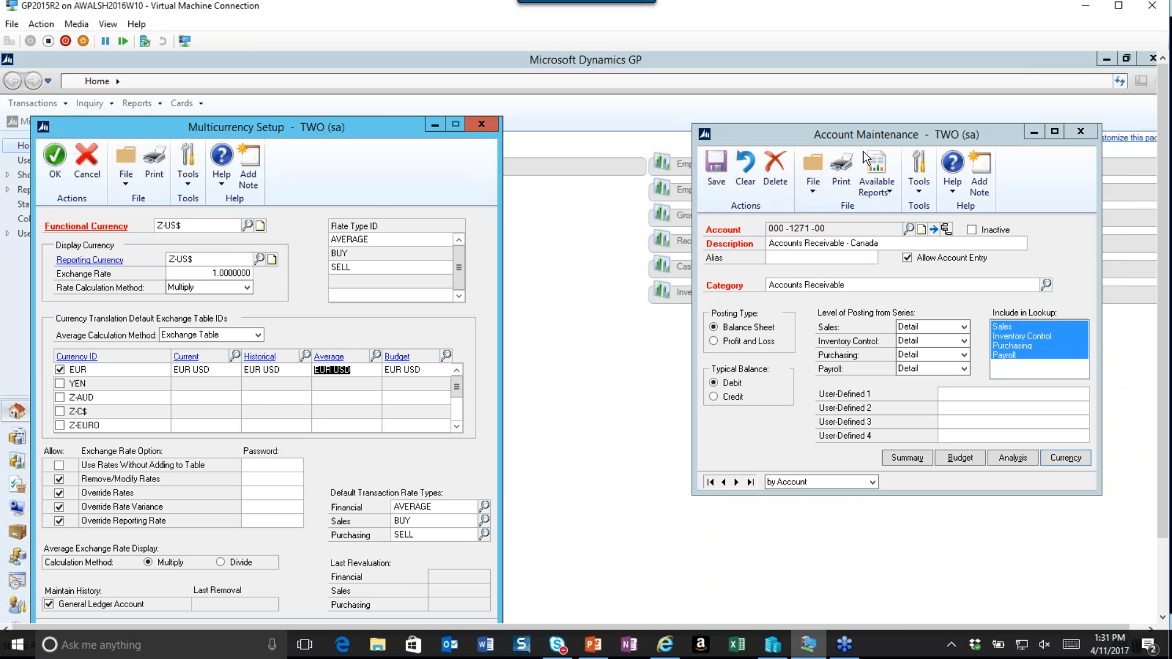
{"action": "left_click", "coordinate": [717, 177]}
{"action": "left_click", "coordinate": [1080, 132]}
{"action": "left_click_drag", "start_coordinate": [364, 127], "coordinate": [587, 77]}
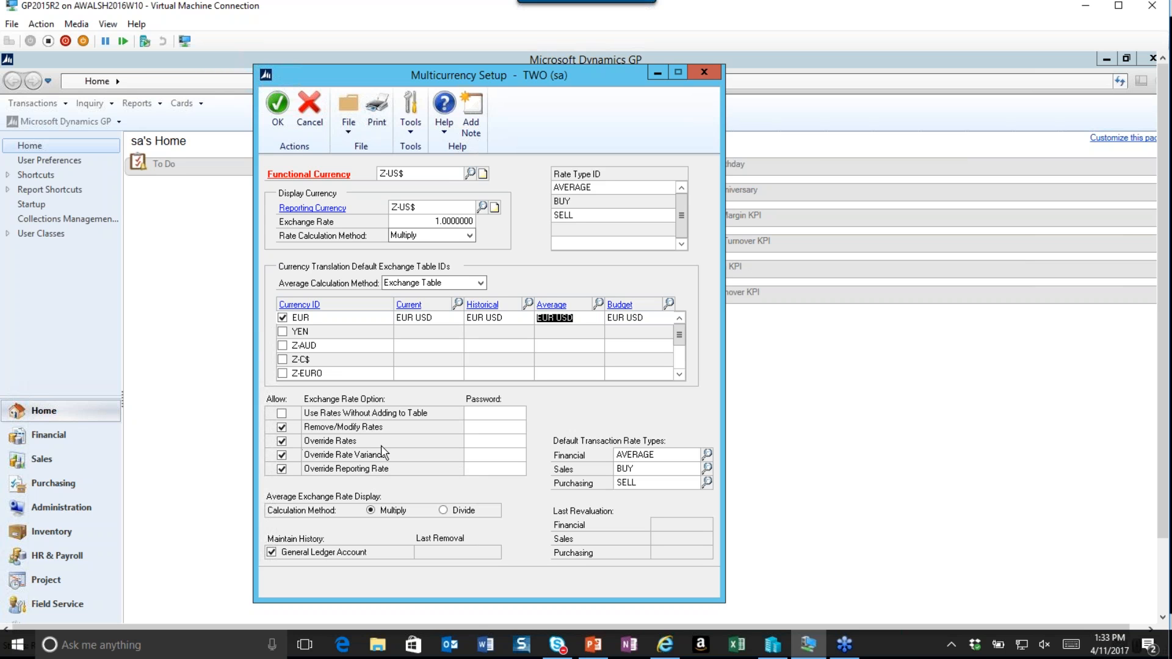
Try entering a password for the Override Rates option, then delete it again.
{"action": "left_click", "coordinate": [476, 444]}
{"action": "type", "text": "PASSWORD"}
{"action": "double_click", "coordinate": [487, 443]}
{"action": "key", "text": "Delete"}
Set the average exchange rate display calculation to Divide and reselect AVERAGE as the Financial default rate type.
{"action": "left_click", "coordinate": [443, 511]}
{"action": "left_click", "coordinate": [707, 454]}
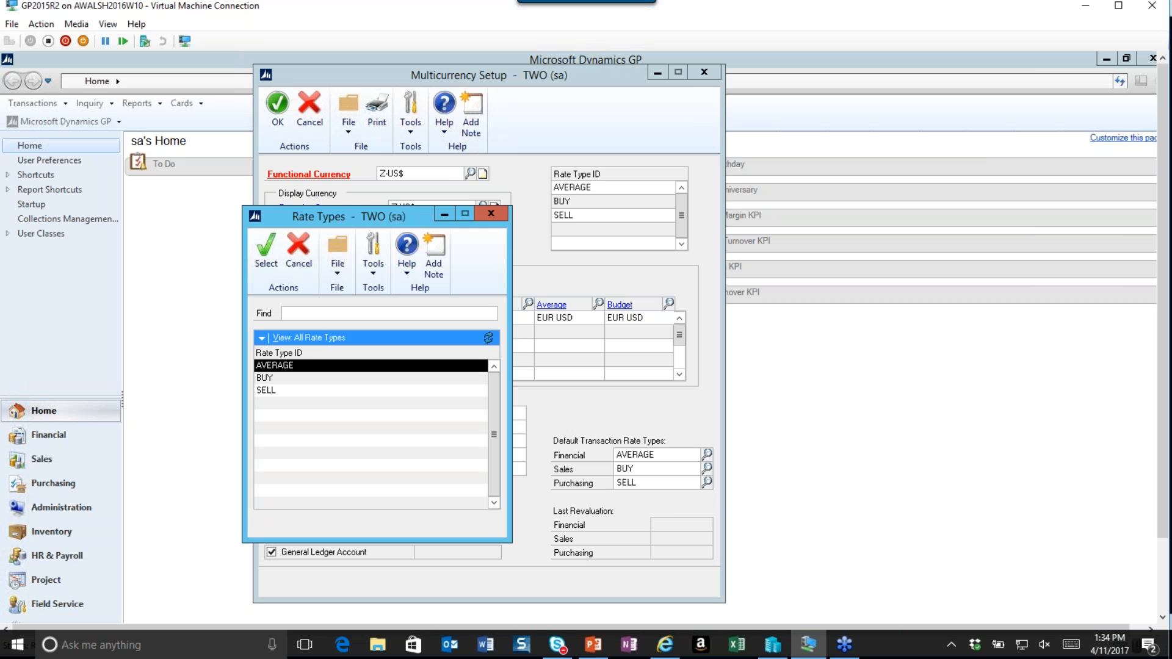
{"action": "left_click", "coordinate": [266, 251]}
Set the Sales default transaction rate type to AVERAGE.
{"action": "left_click", "coordinate": [707, 468]}
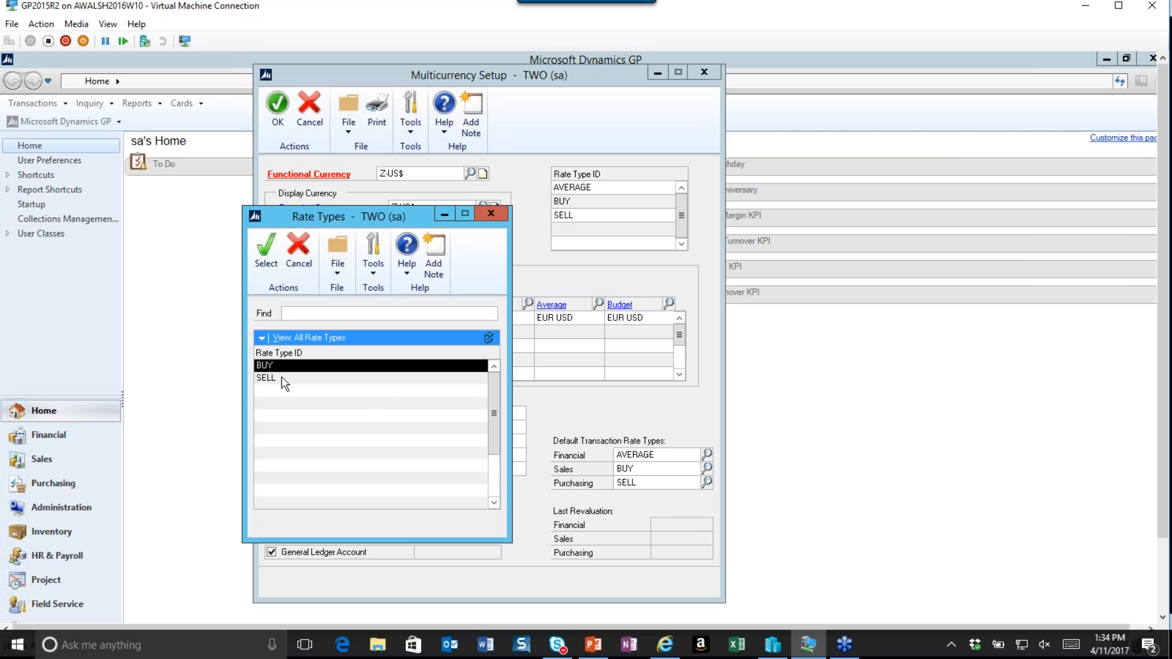
{"action": "left_click", "coordinate": [494, 365]}
{"action": "left_click", "coordinate": [314, 365]}
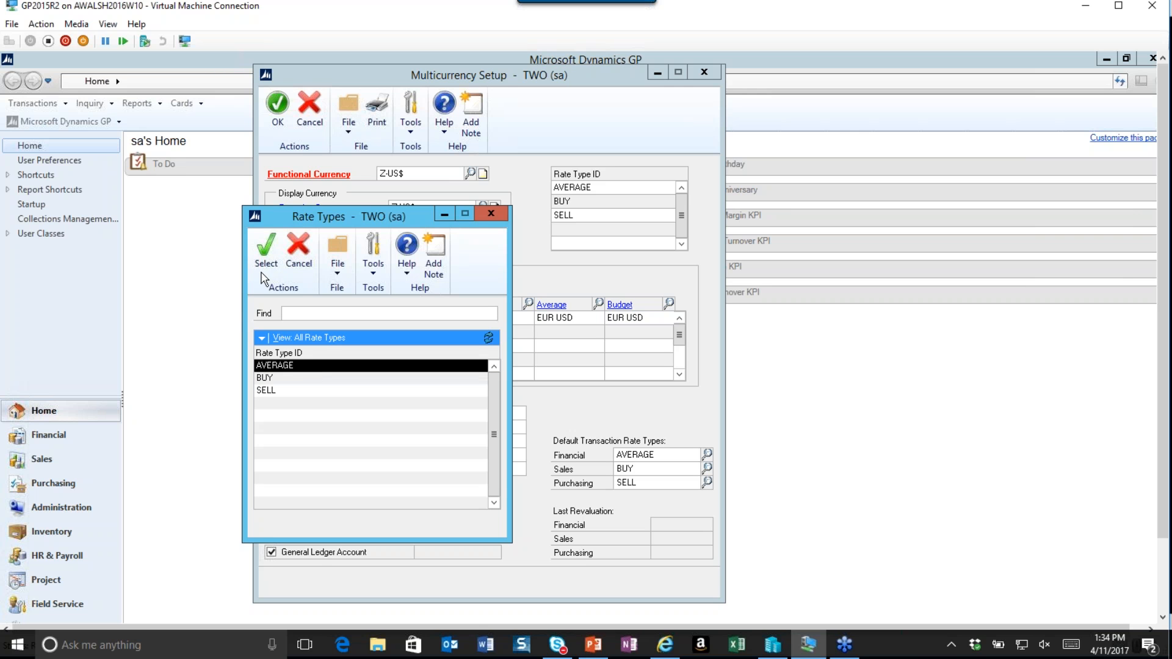
{"action": "left_click", "coordinate": [265, 250]}
Set the Purchasing default transaction rate type to AVERAGE and save the Multicurrency Setup.
{"action": "left_click", "coordinate": [707, 483]}
{"action": "left_click", "coordinate": [494, 365]}
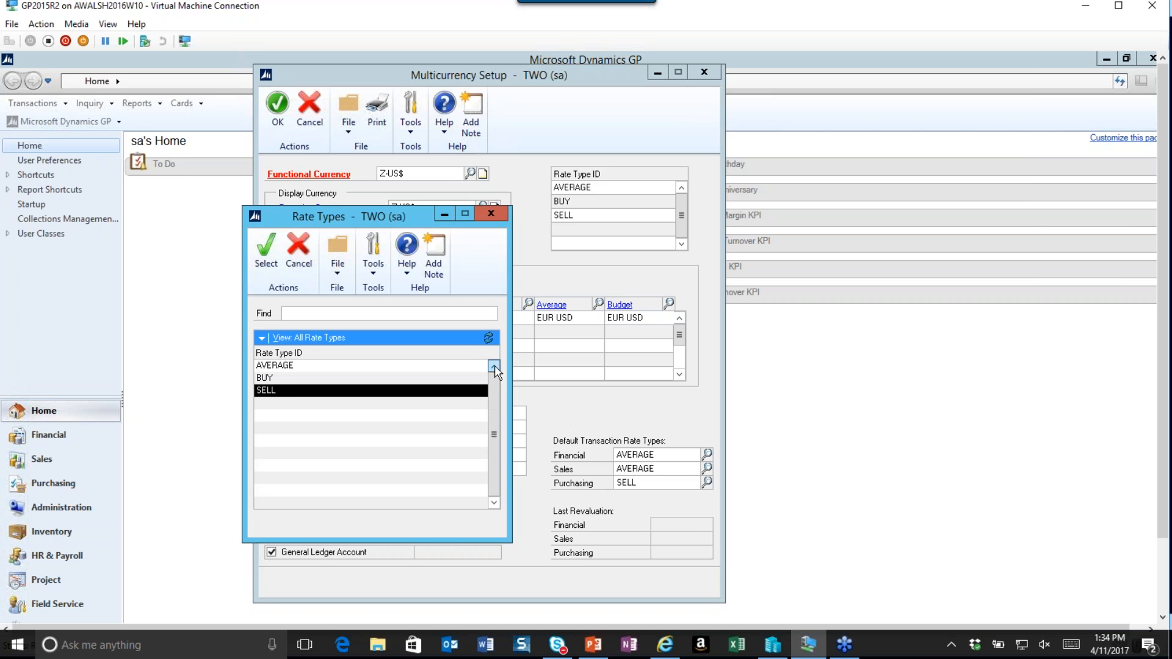
{"action": "left_click", "coordinate": [274, 365]}
{"action": "left_click", "coordinate": [265, 250]}
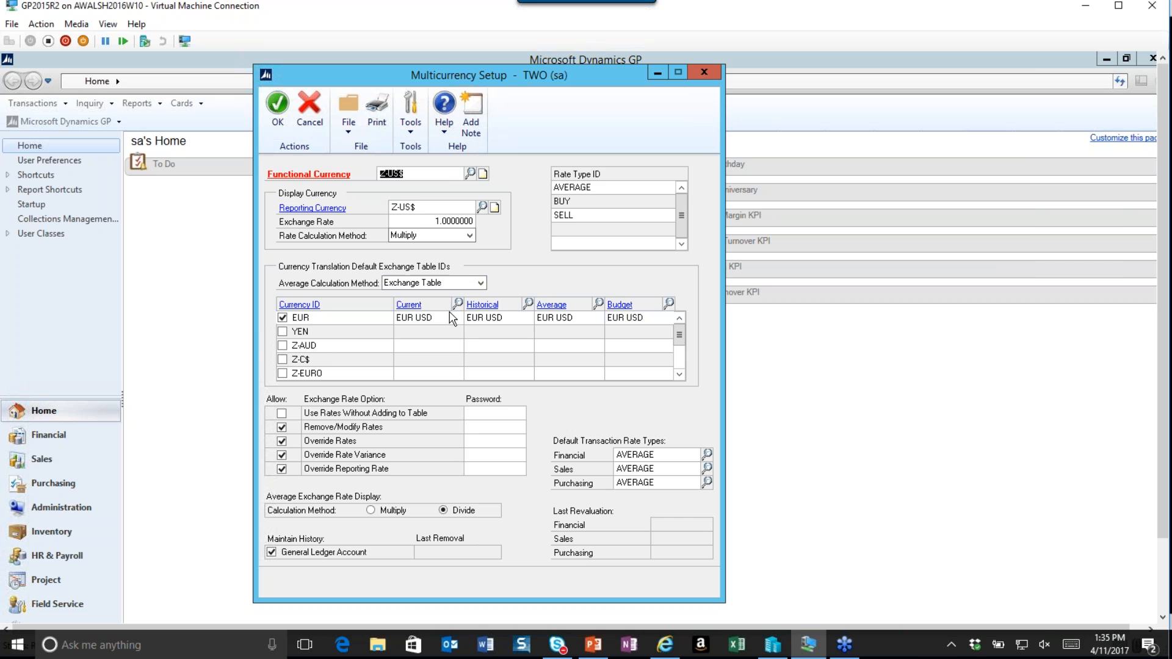
{"action": "left_click", "coordinate": [273, 125]}
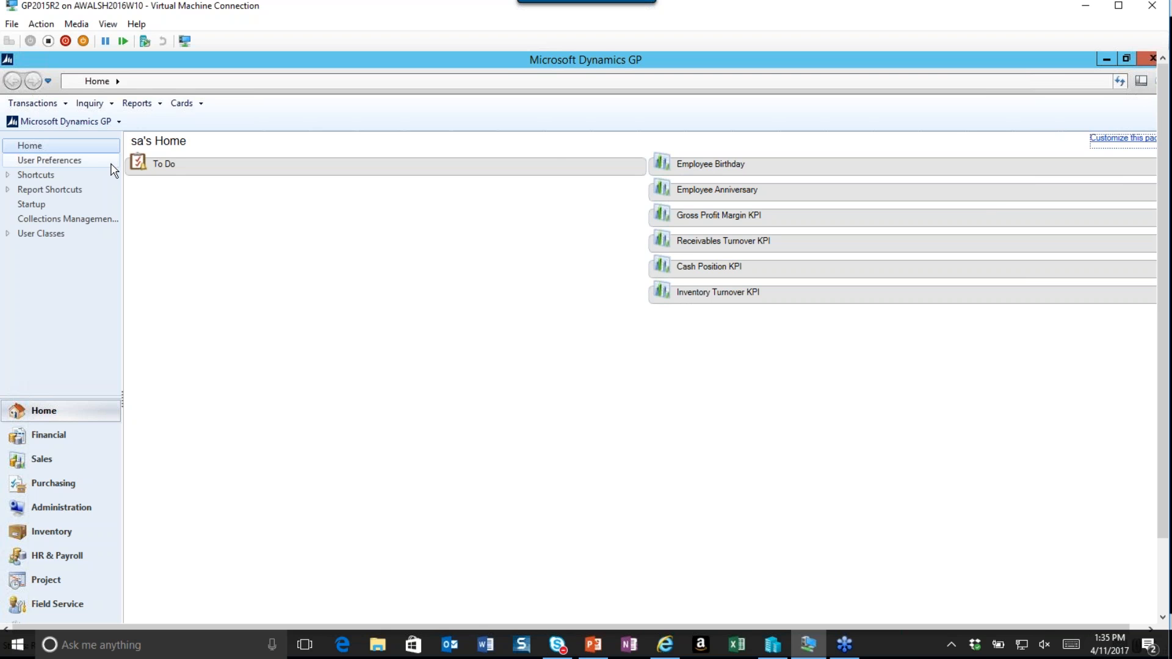
Open the Multicurrency Mass Account Update window from the financial cards.
{"action": "left_click", "coordinate": [193, 107]}
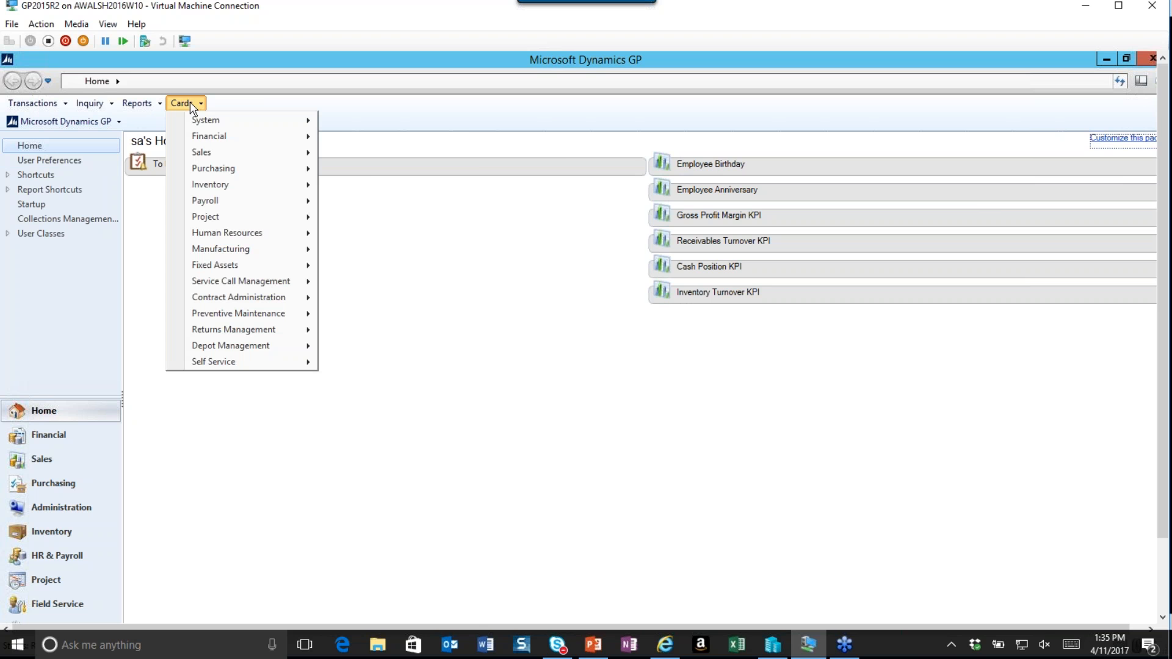
{"action": "mouse_move", "coordinate": [306, 130]}
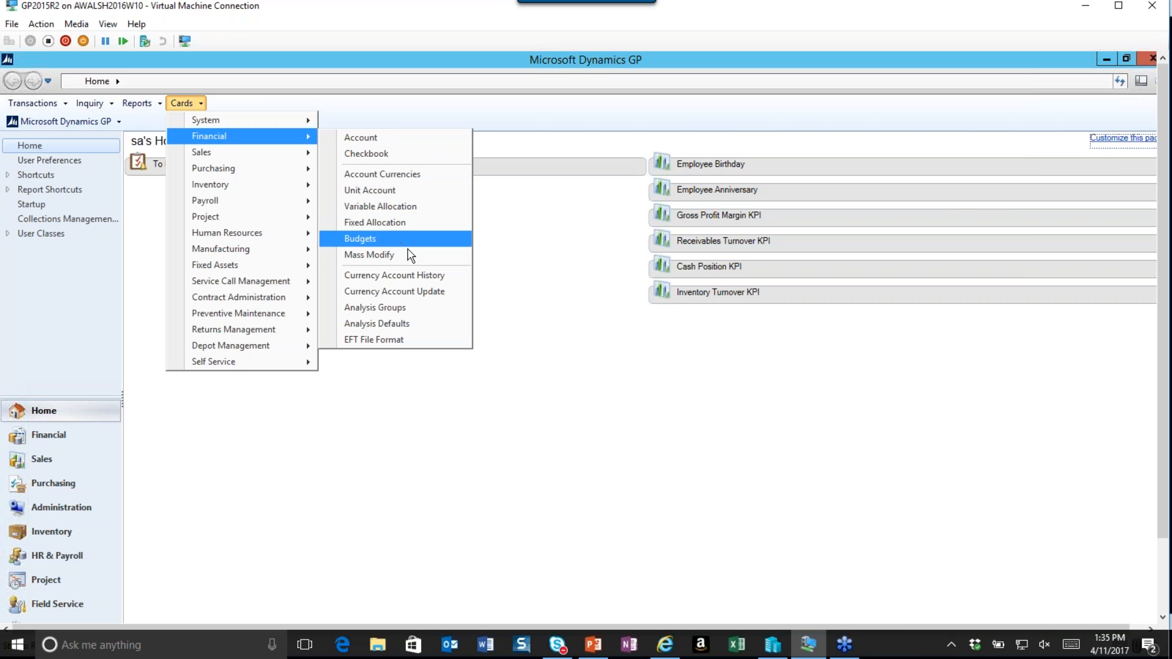
{"action": "left_click", "coordinate": [413, 291]}
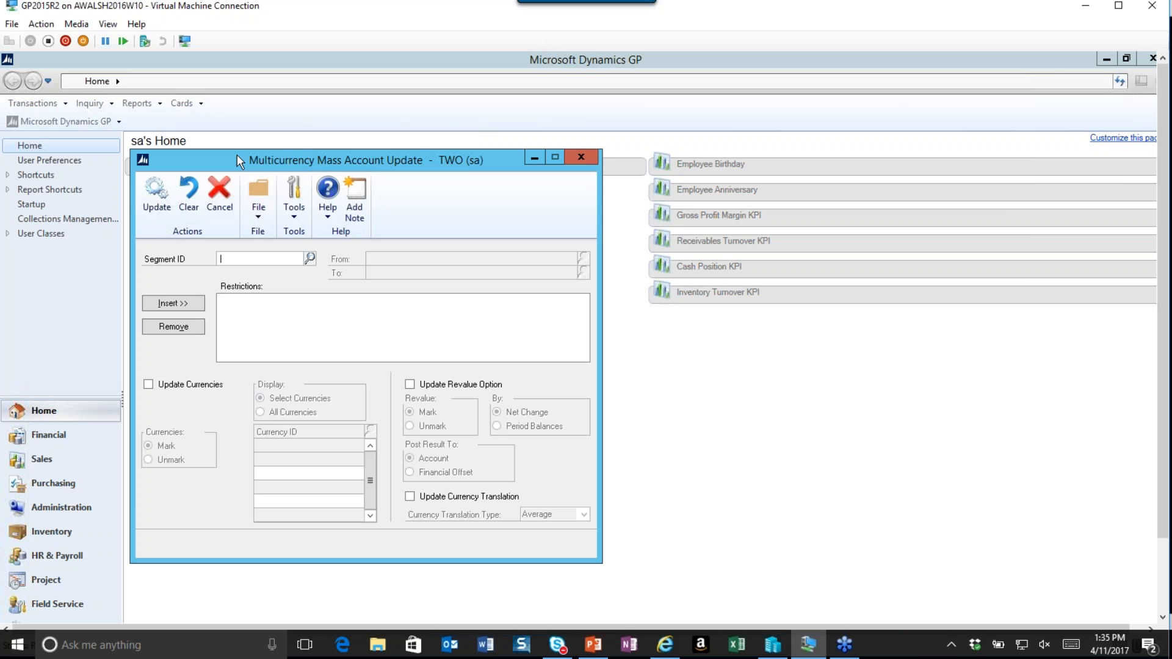
Choose Segment2 as the segment ID for the mass account update.
{"action": "left_click_drag", "start_coordinate": [236, 155], "coordinate": [307, 120]}
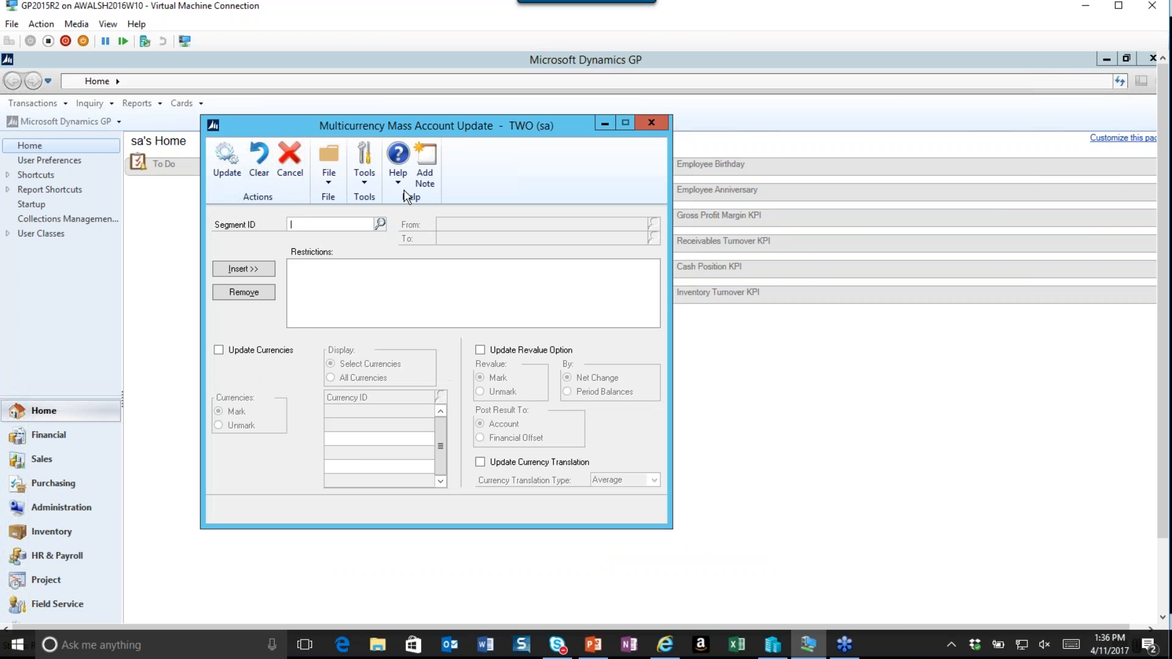
{"action": "left_click", "coordinate": [380, 224]}
{"action": "left_click_drag", "start_coordinate": [372, 218], "coordinate": [541, 191]}
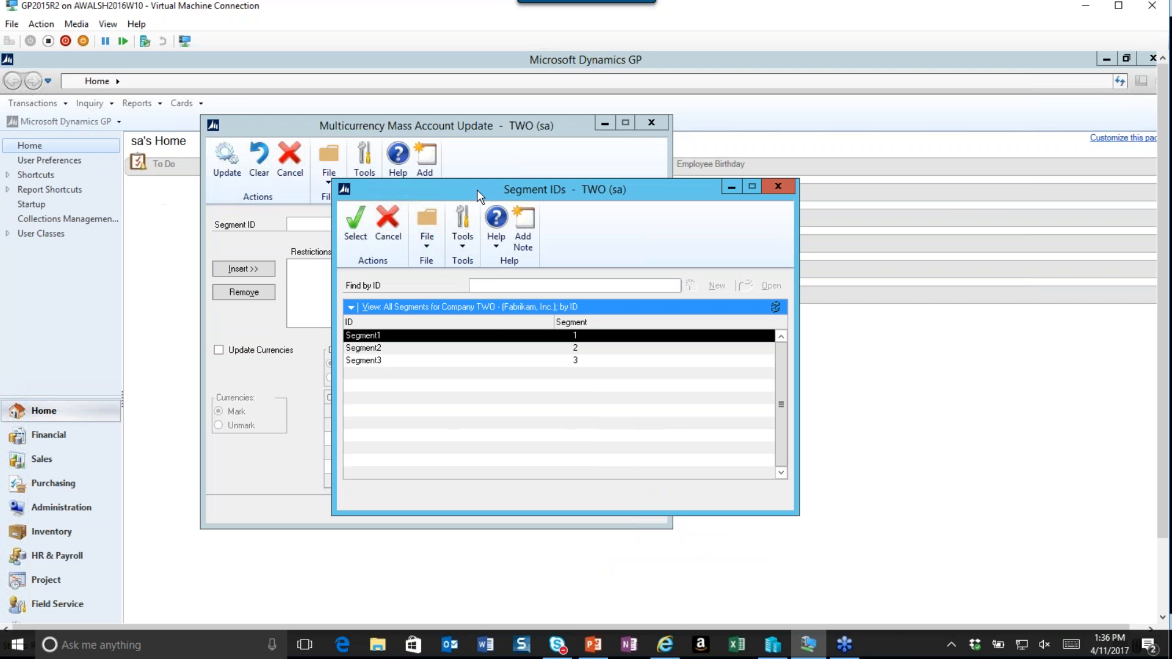
{"action": "left_click", "coordinate": [374, 361]}
{"action": "left_click", "coordinate": [373, 347]}
{"action": "left_click", "coordinate": [355, 222]}
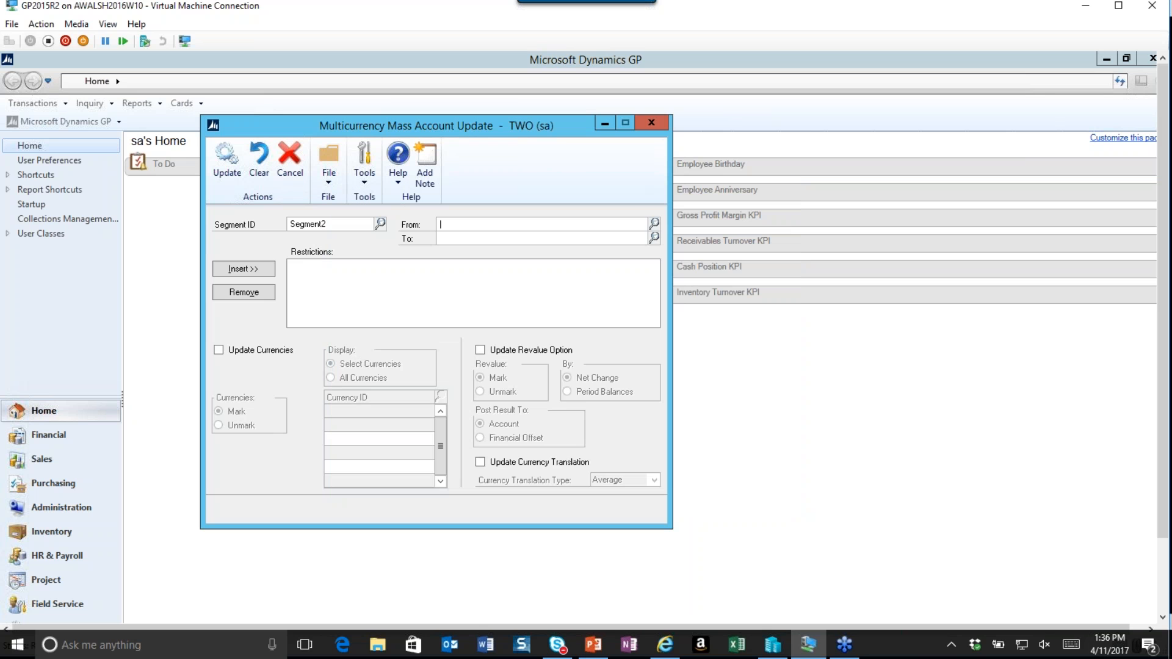
Insert a Segment2 restriction ranging from 1100 to 3030.
{"action": "left_click", "coordinate": [654, 223]}
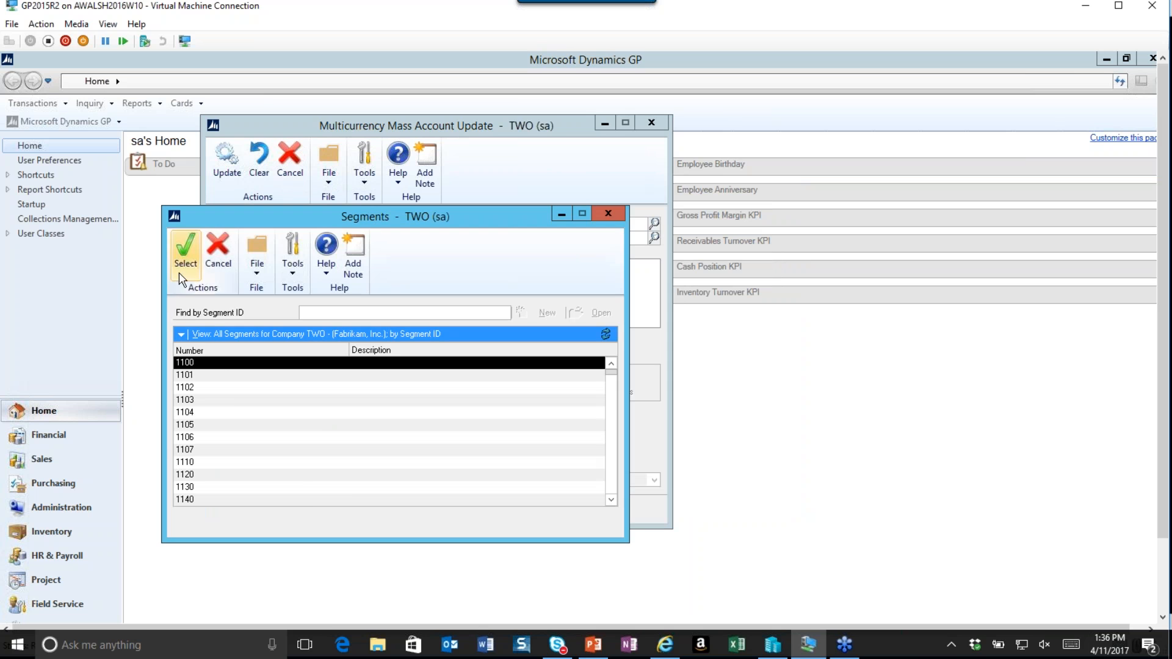
{"action": "left_click", "coordinate": [185, 251]}
{"action": "left_click", "coordinate": [654, 237]}
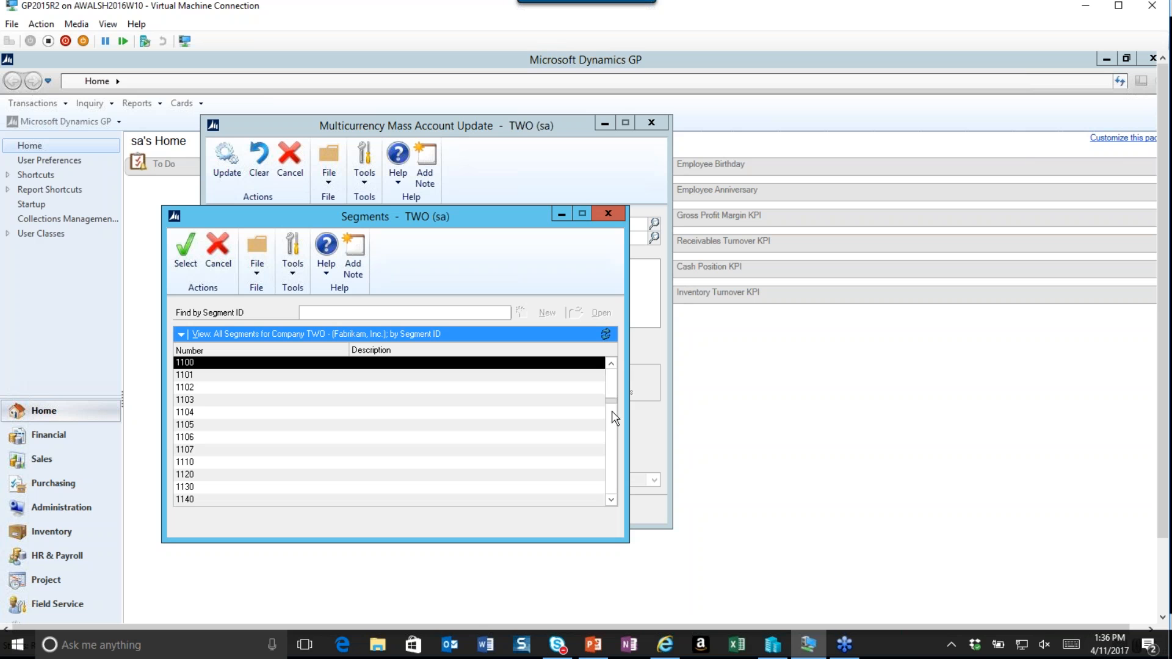
{"action": "left_click", "coordinate": [615, 438]}
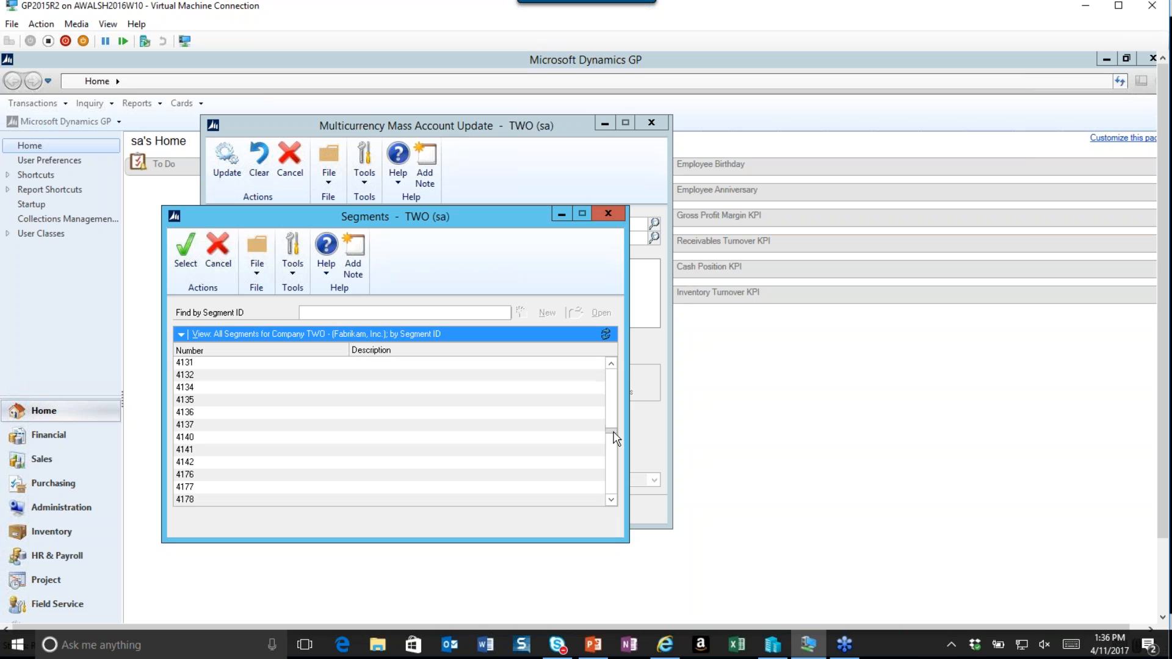
{"action": "left_click", "coordinate": [612, 363]}
{"action": "left_click", "coordinate": [612, 363]}
{"action": "left_click", "coordinate": [612, 363]}
{"action": "left_click", "coordinate": [611, 383]}
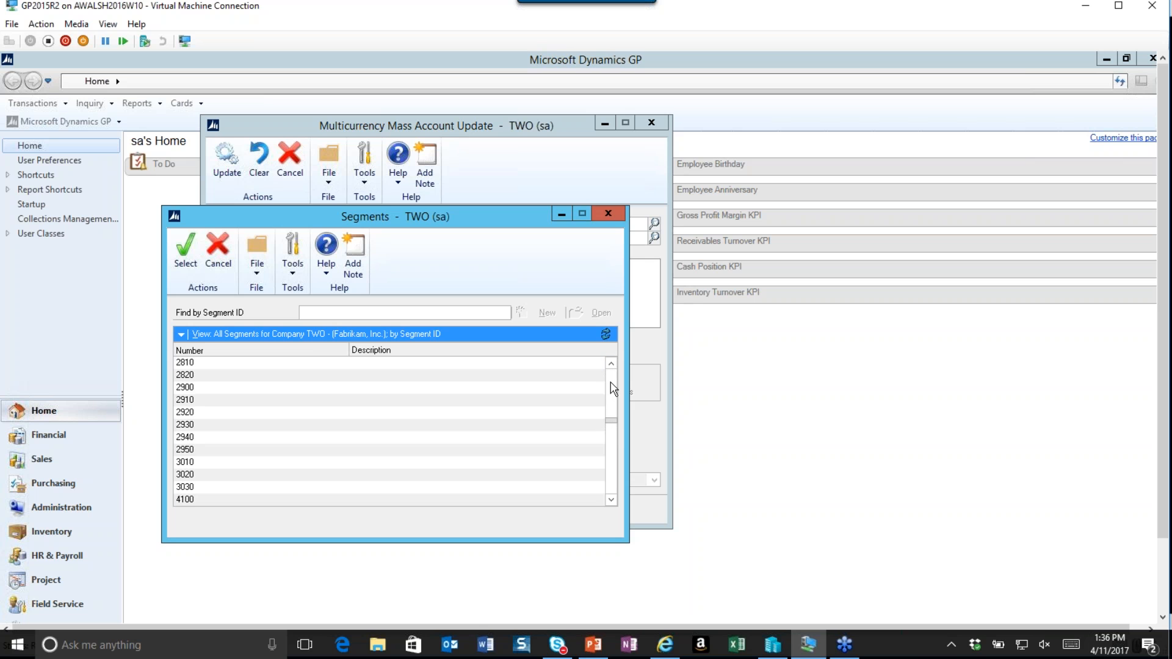
{"action": "left_click", "coordinate": [190, 488]}
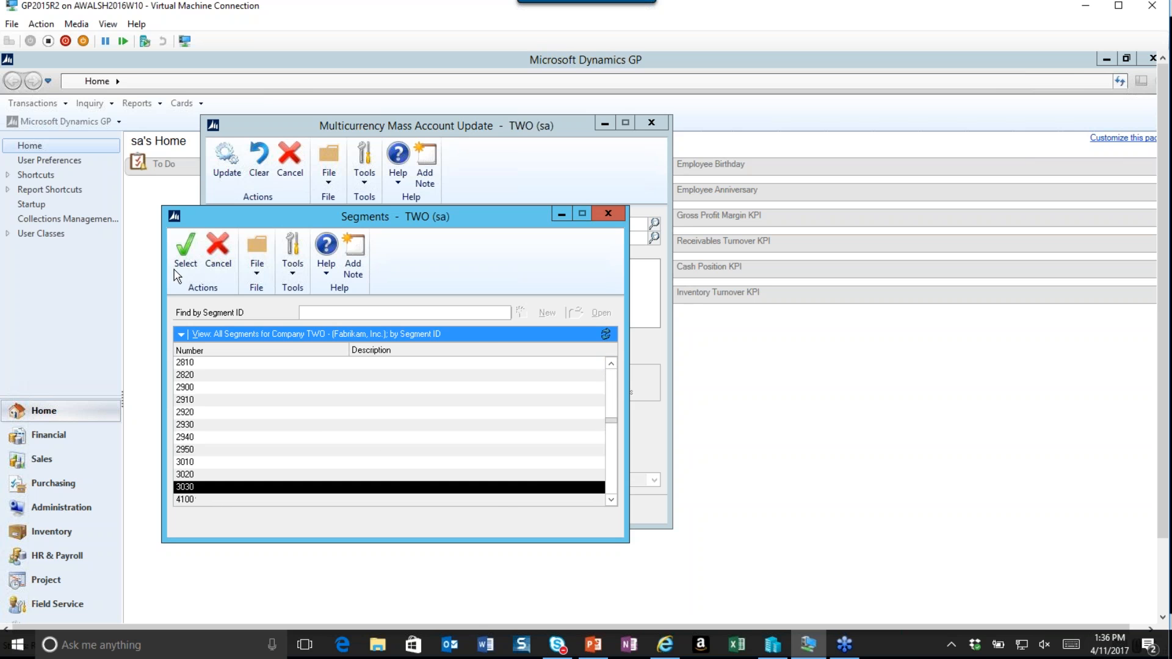
{"action": "left_click", "coordinate": [187, 251]}
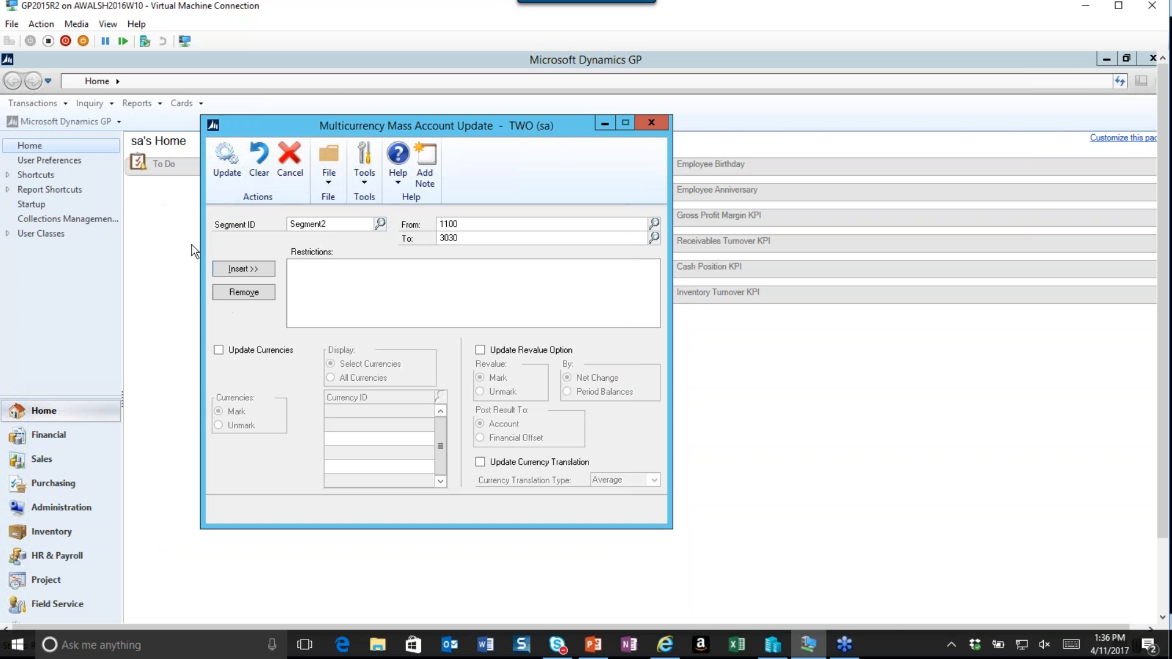
{"action": "left_click", "coordinate": [248, 271]}
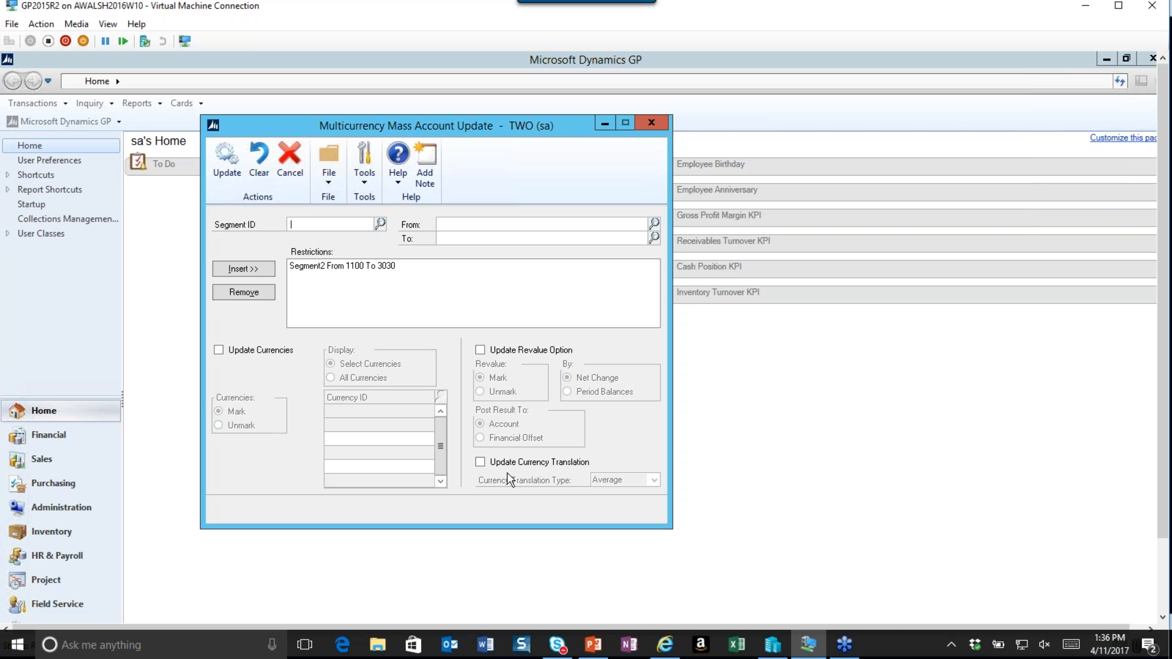
Enable Update Currencies to mark EUR as a selected currency.
{"action": "left_click", "coordinate": [218, 351]}
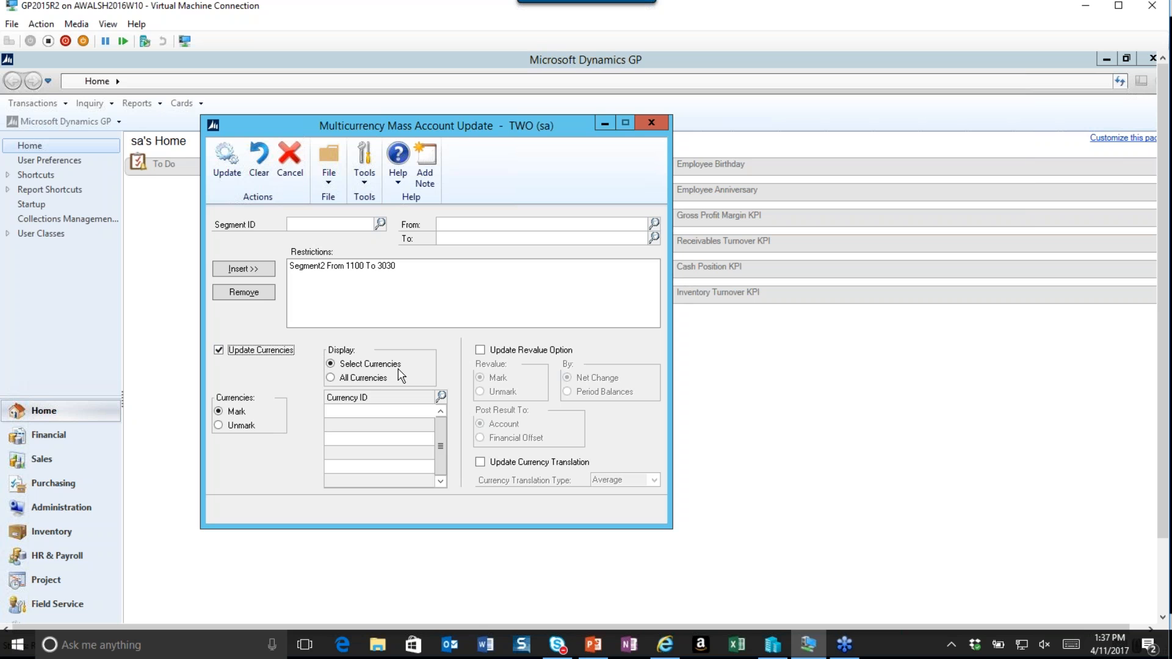
{"action": "left_click", "coordinate": [330, 378]}
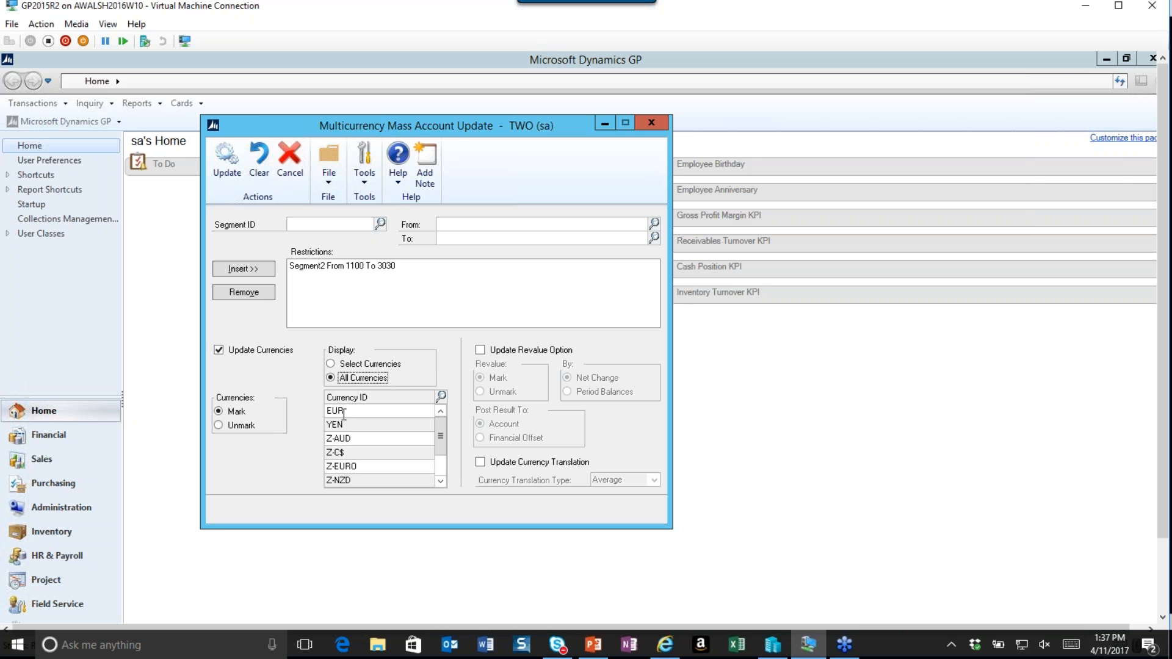
{"action": "left_click", "coordinate": [331, 364]}
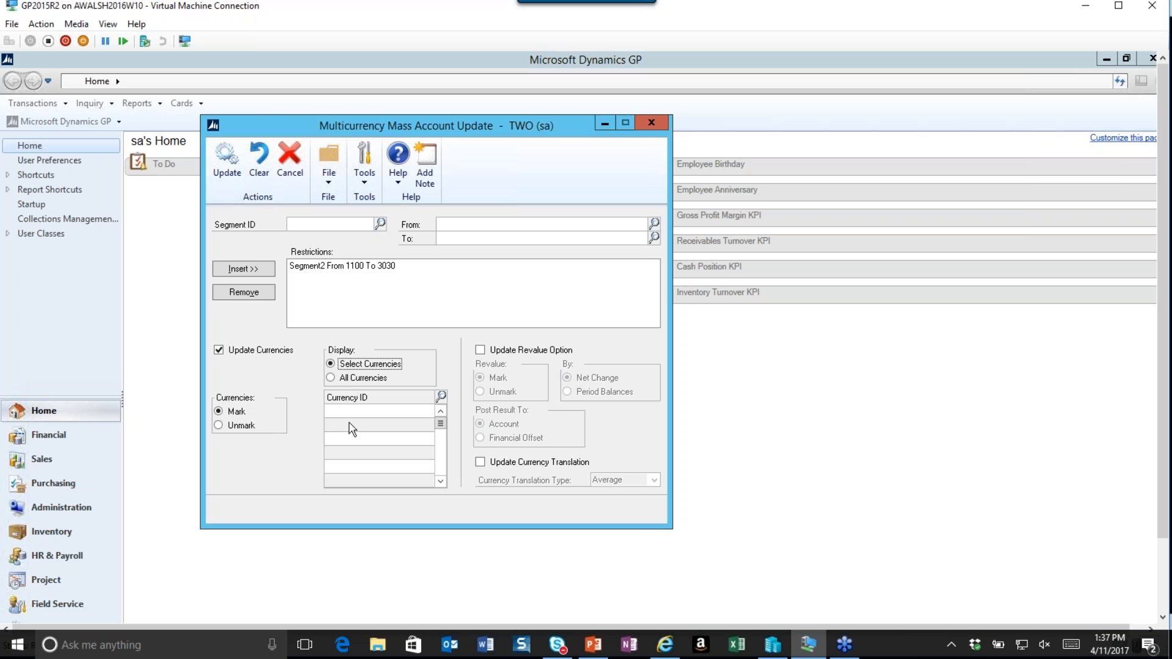
{"action": "left_click", "coordinate": [440, 396]}
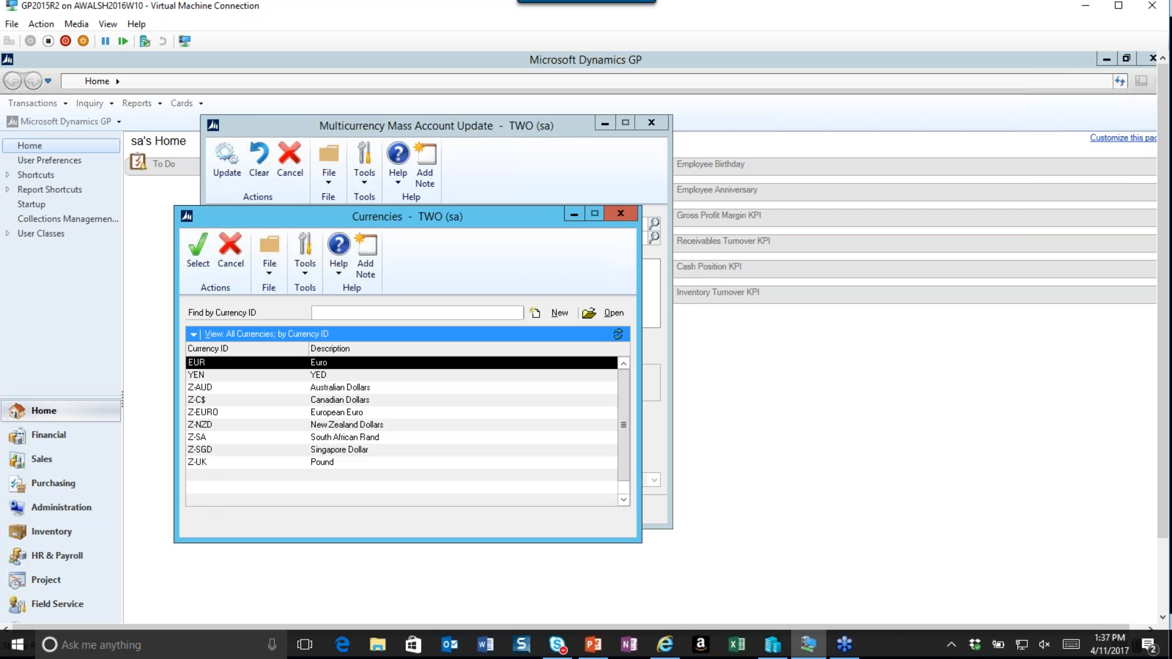
{"action": "left_click", "coordinate": [196, 246]}
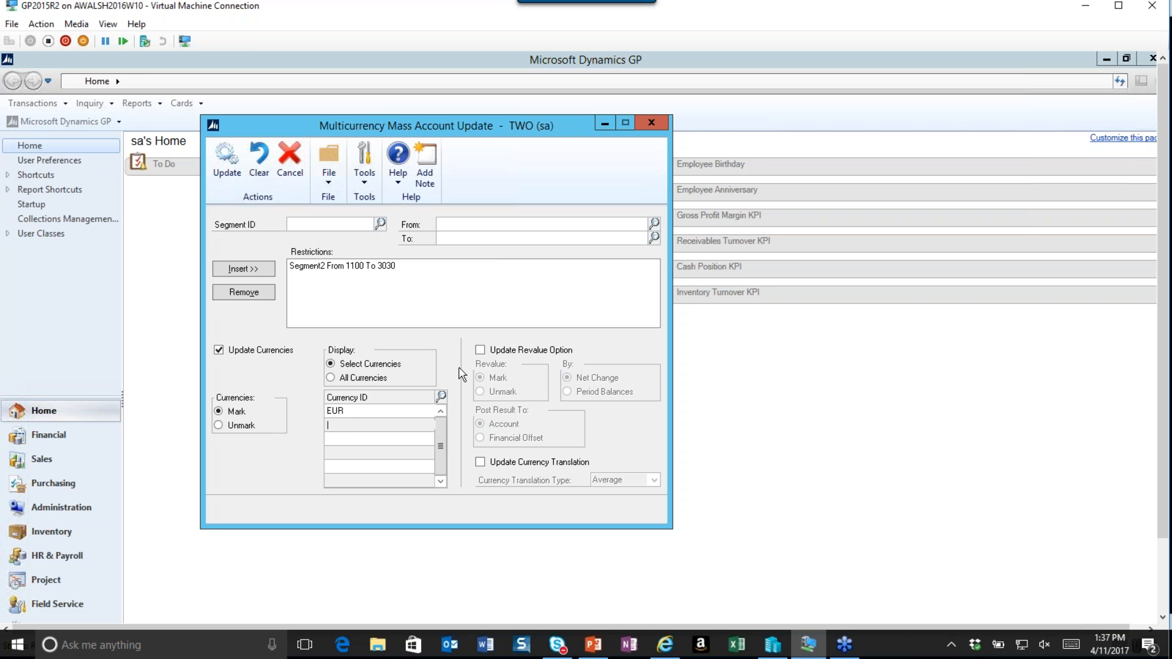
Enable the revalue option posting to Financial Offset, and enable currency translation with type Current.
{"action": "left_click", "coordinate": [481, 350]}
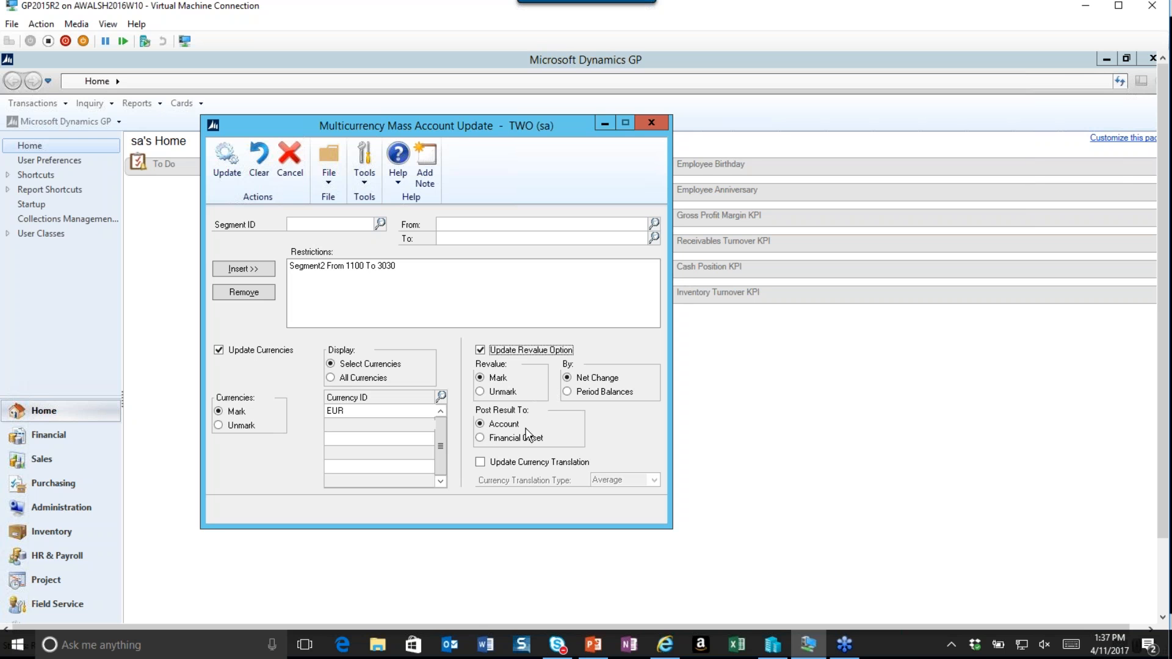
{"action": "left_click", "coordinate": [480, 439]}
{"action": "left_click", "coordinate": [484, 465]}
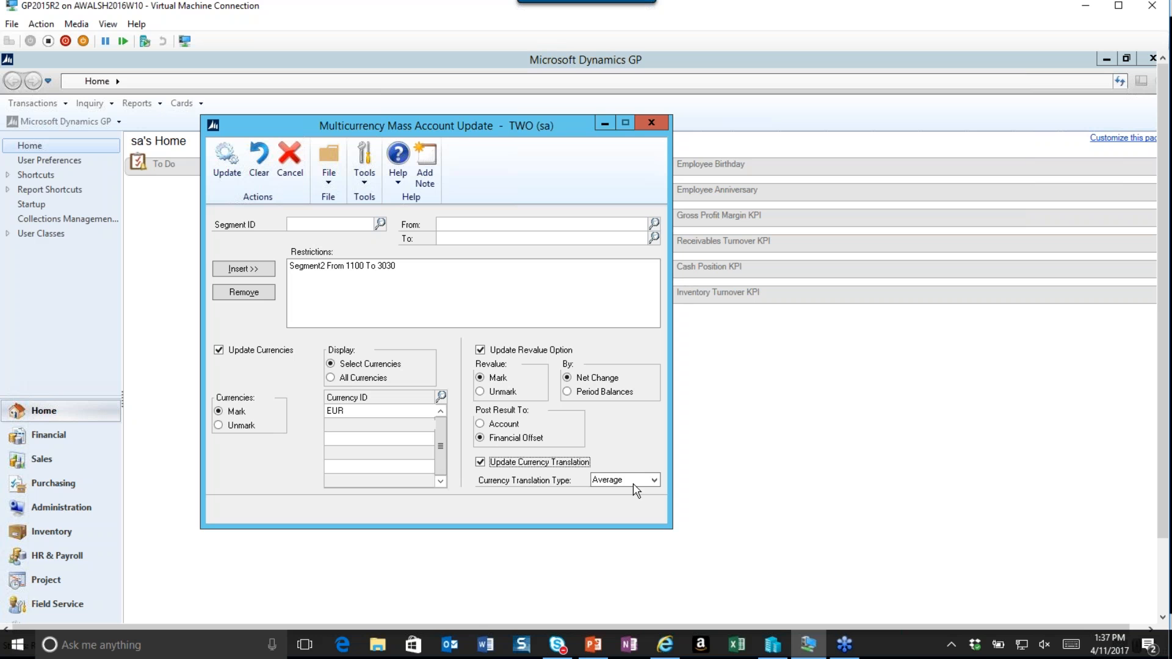
{"action": "left_click", "coordinate": [655, 482]}
{"action": "left_click", "coordinate": [606, 503]}
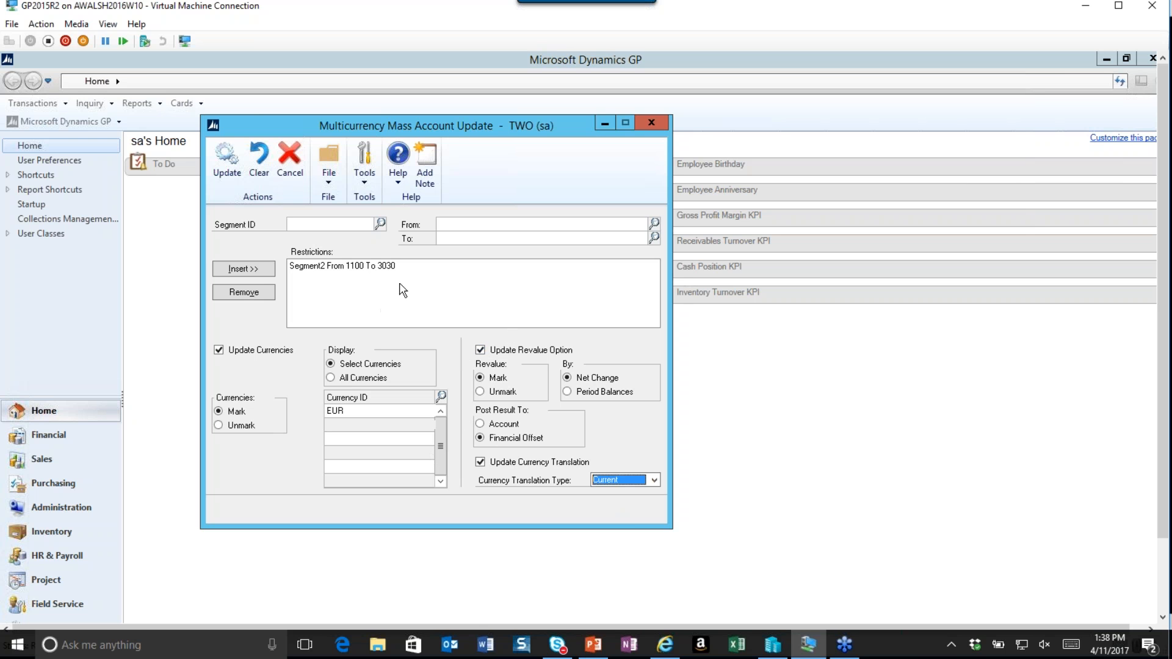
Reset the revalue option to mark accounts by Net Change, posting to Account.
{"action": "left_click", "coordinate": [481, 351]}
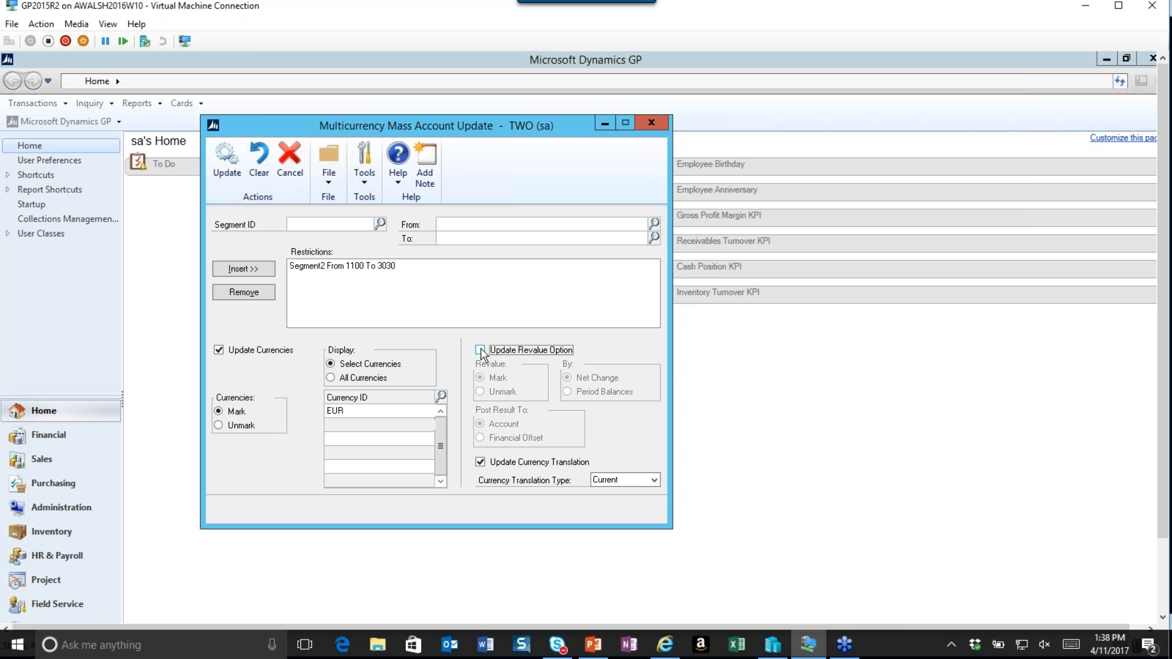
{"action": "left_click", "coordinate": [480, 351]}
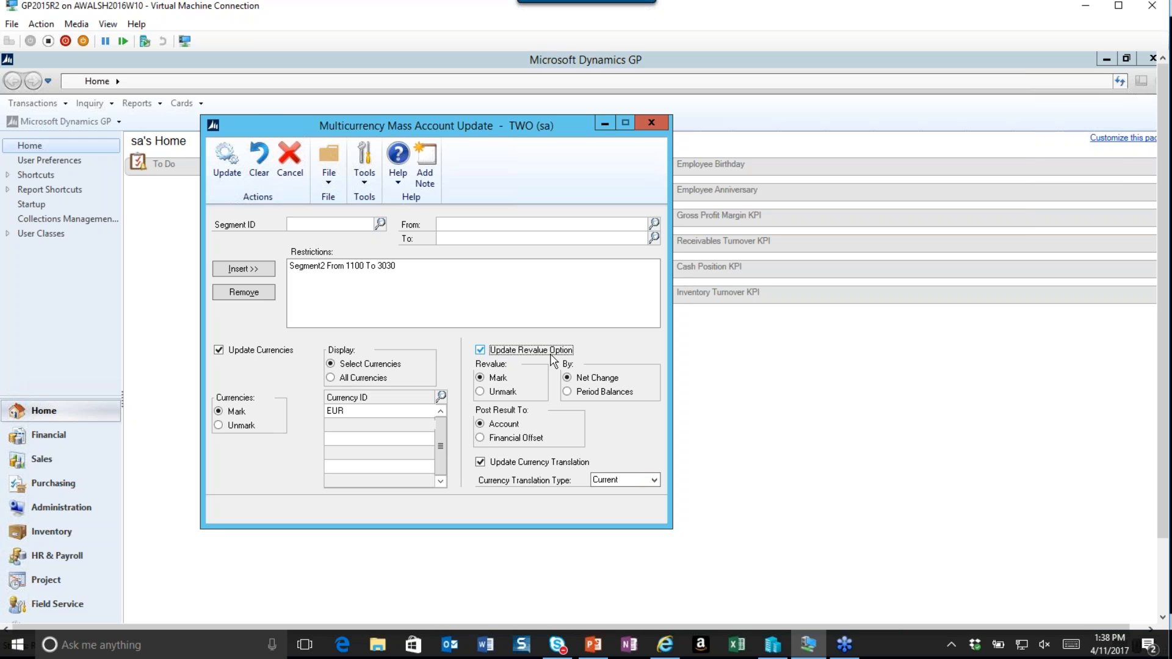
{"action": "left_click", "coordinate": [567, 393]}
{"action": "left_click", "coordinate": [569, 379]}
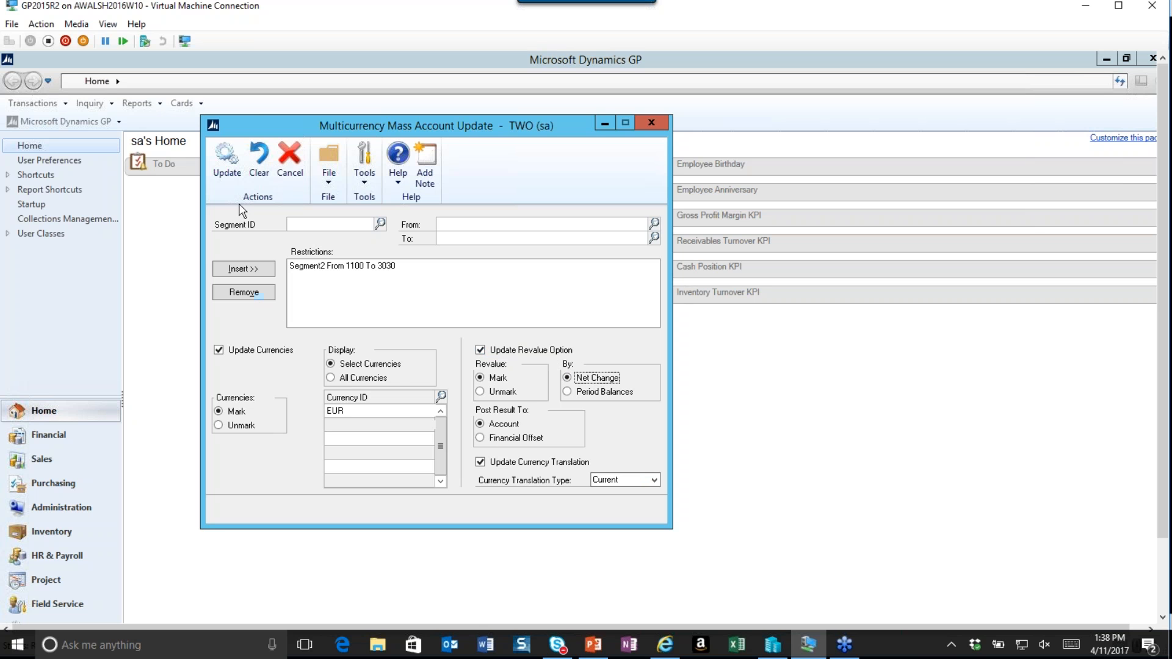
Run the mass account update and accept the currency translation type change.
{"action": "left_click", "coordinate": [224, 171]}
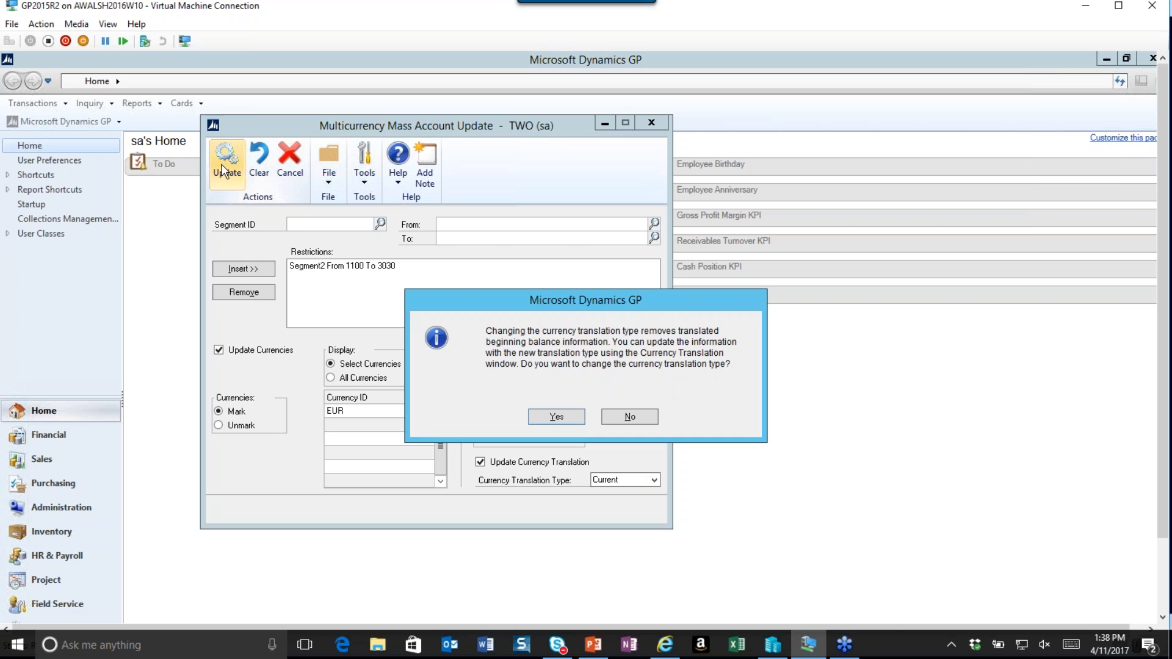
{"action": "left_click_drag", "start_coordinate": [482, 298], "coordinate": [299, 227]}
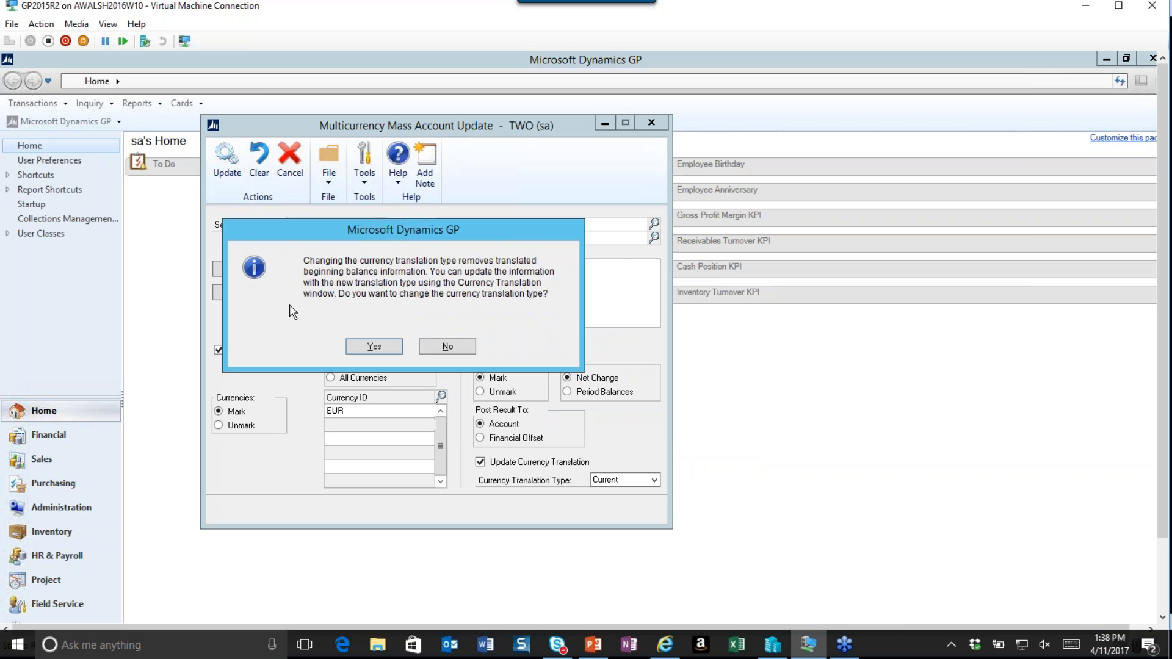
{"action": "left_click", "coordinate": [368, 344]}
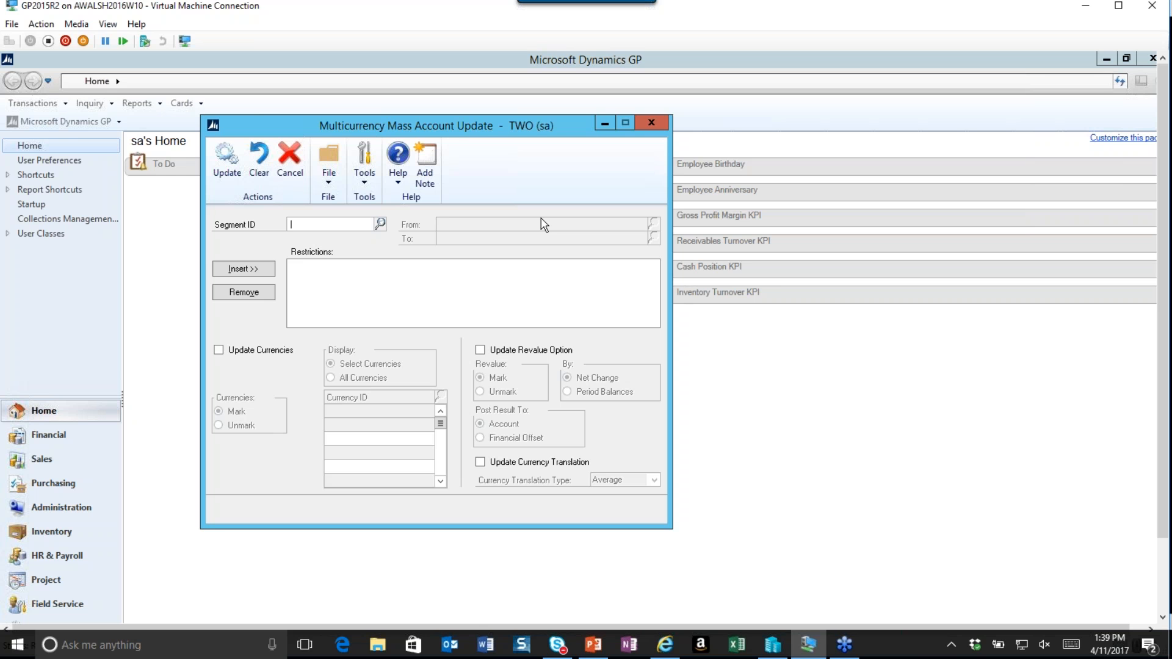
Close the mass update window and open Account Maintenance.
{"action": "left_click", "coordinate": [652, 123]}
{"action": "left_click", "coordinate": [182, 102]}
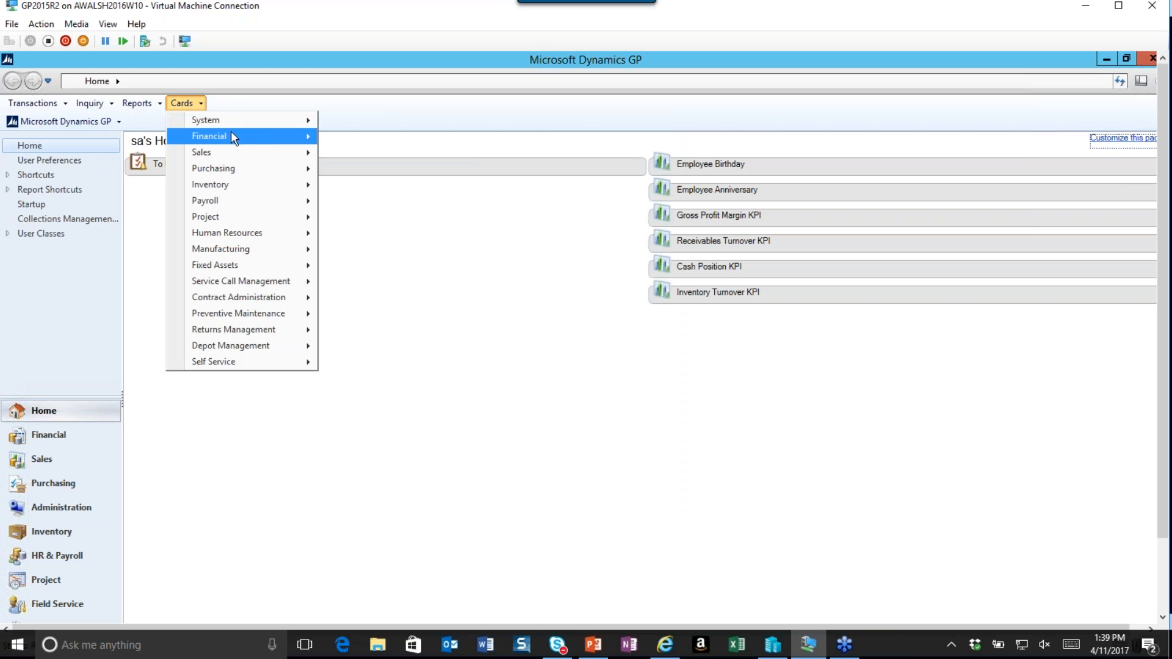
{"action": "mouse_move", "coordinate": [297, 134]}
{"action": "left_click", "coordinate": [365, 135]}
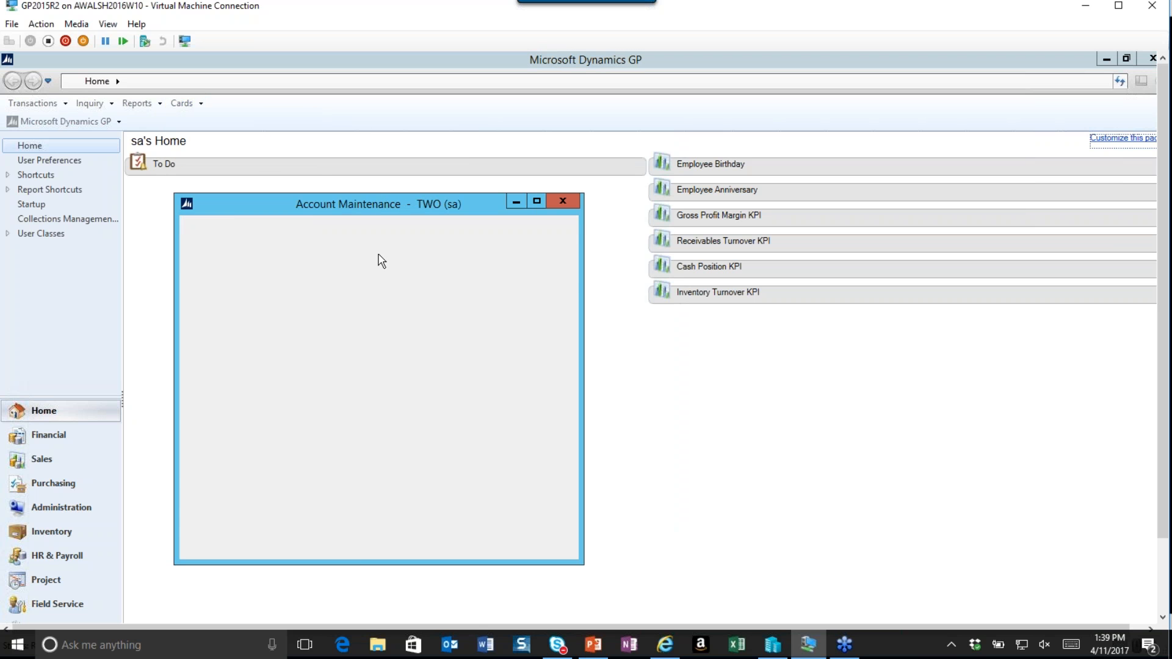
Open the Cash in Bank - Germany account in Account Maintenance and review its currency settings.
{"action": "left_click_drag", "start_coordinate": [373, 208], "coordinate": [431, 138]}
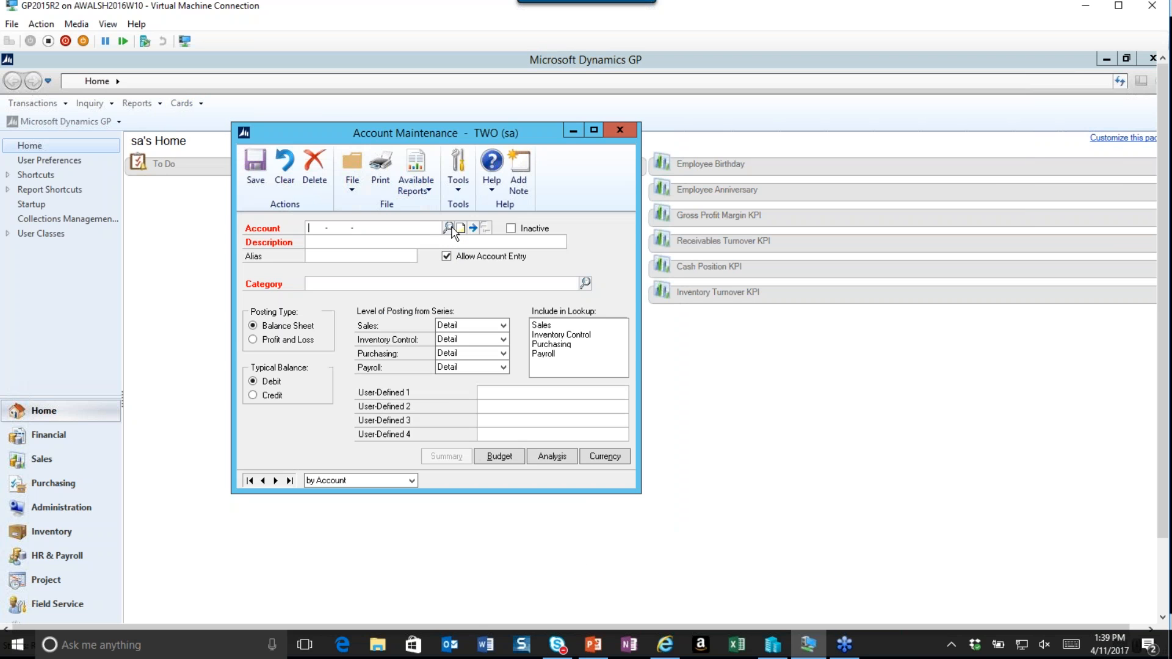
{"action": "left_click", "coordinate": [449, 228]}
{"action": "double_click", "coordinate": [227, 404]}
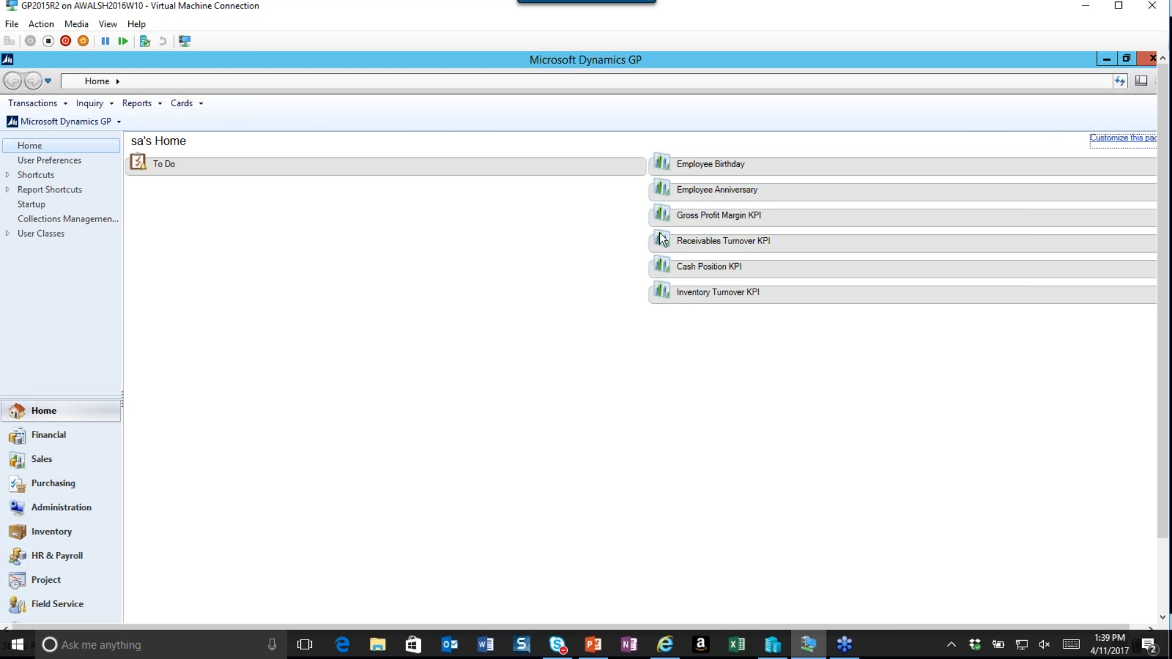
{"action": "left_click_drag", "start_coordinate": [1163, 340], "coordinate": [1165, 437]}
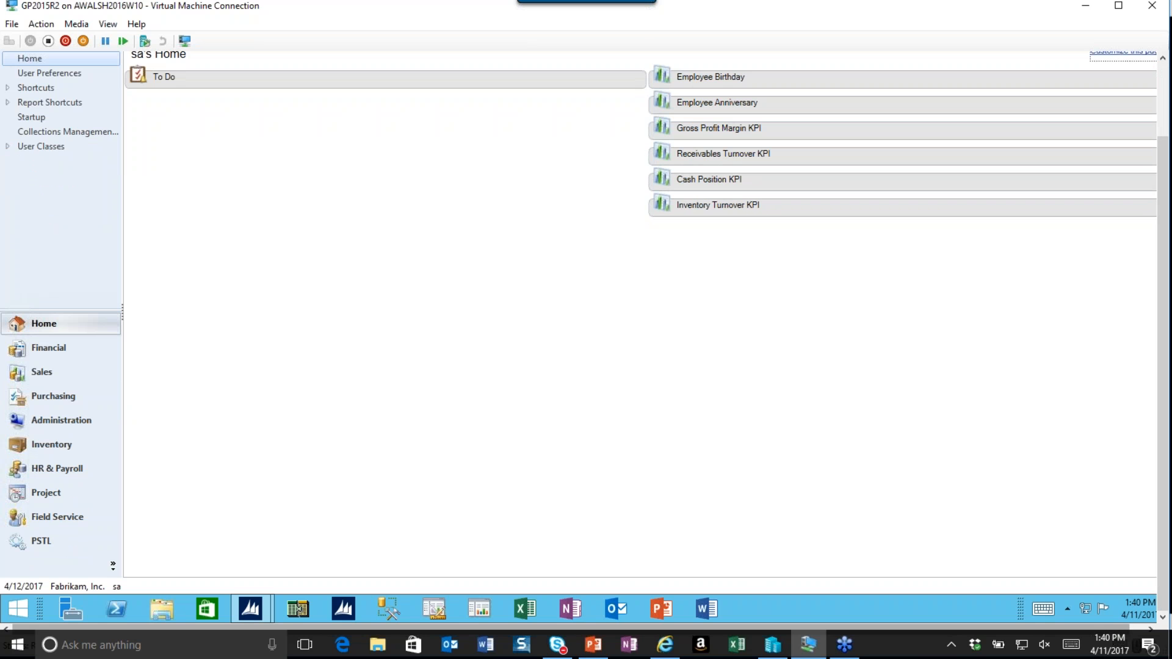
{"action": "mouse_move", "coordinate": [264, 607]}
{"action": "left_click", "coordinate": [328, 484]}
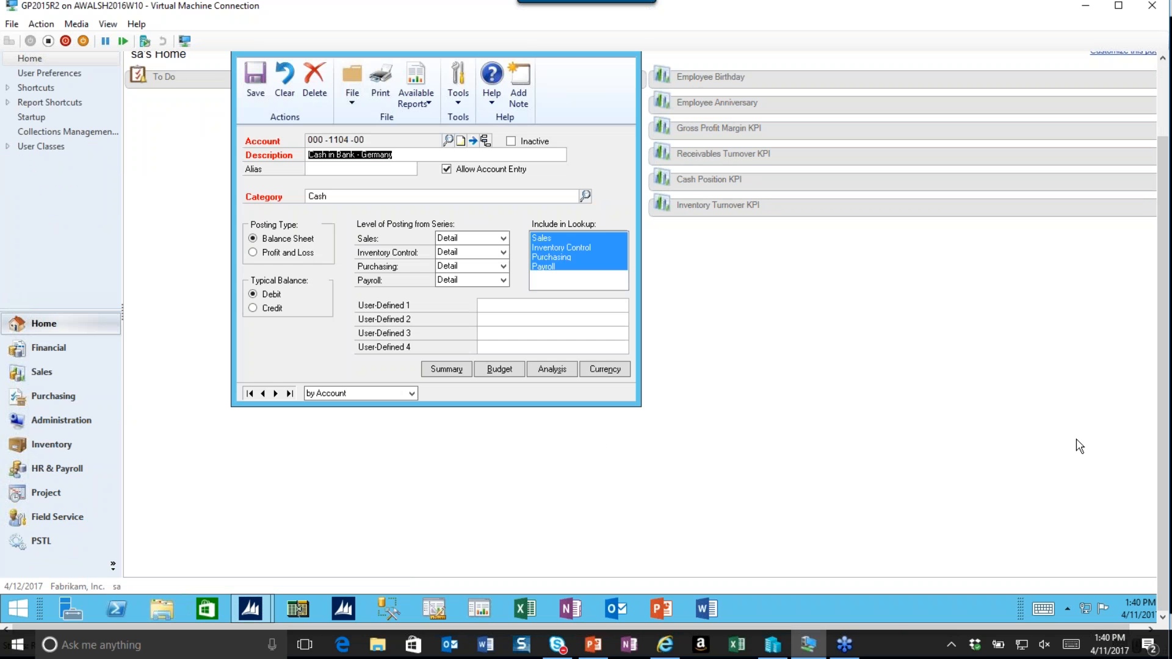
{"action": "left_click_drag", "start_coordinate": [1164, 492], "coordinate": [1162, 417]}
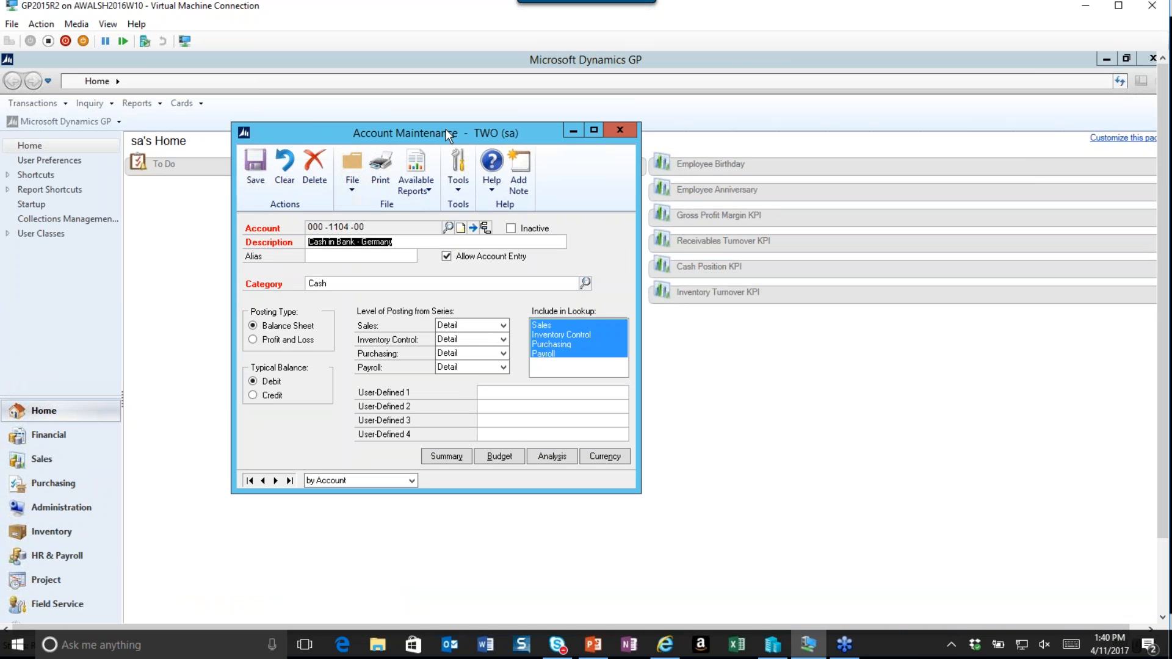
{"action": "left_click", "coordinate": [603, 454]}
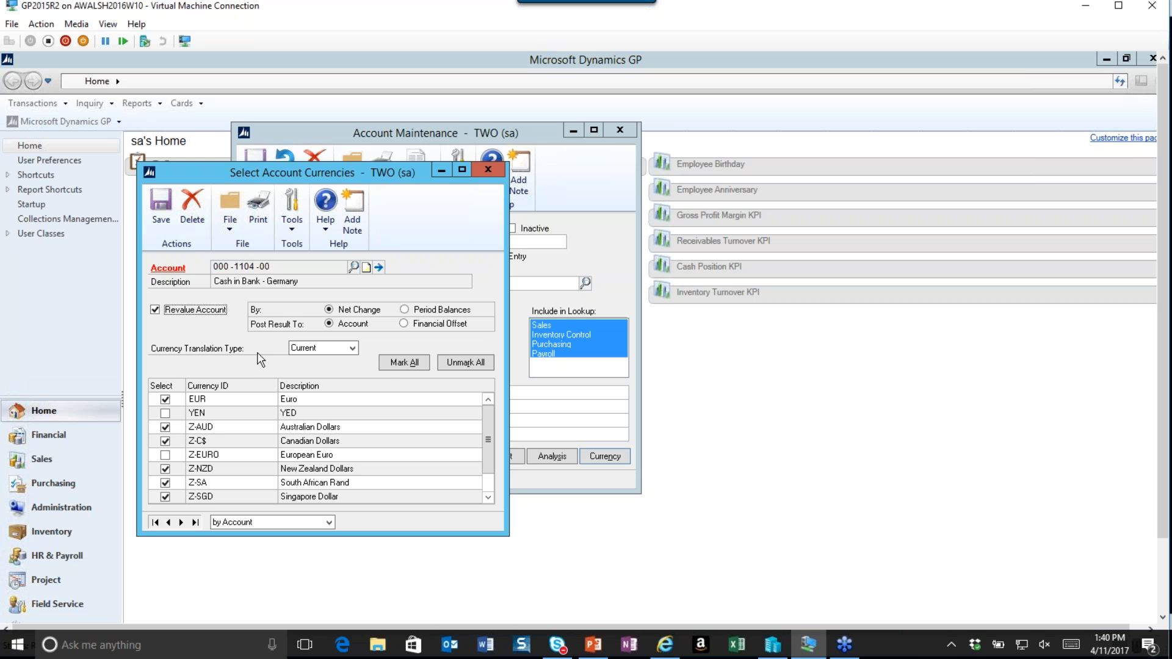
{"action": "left_click", "coordinate": [489, 169]}
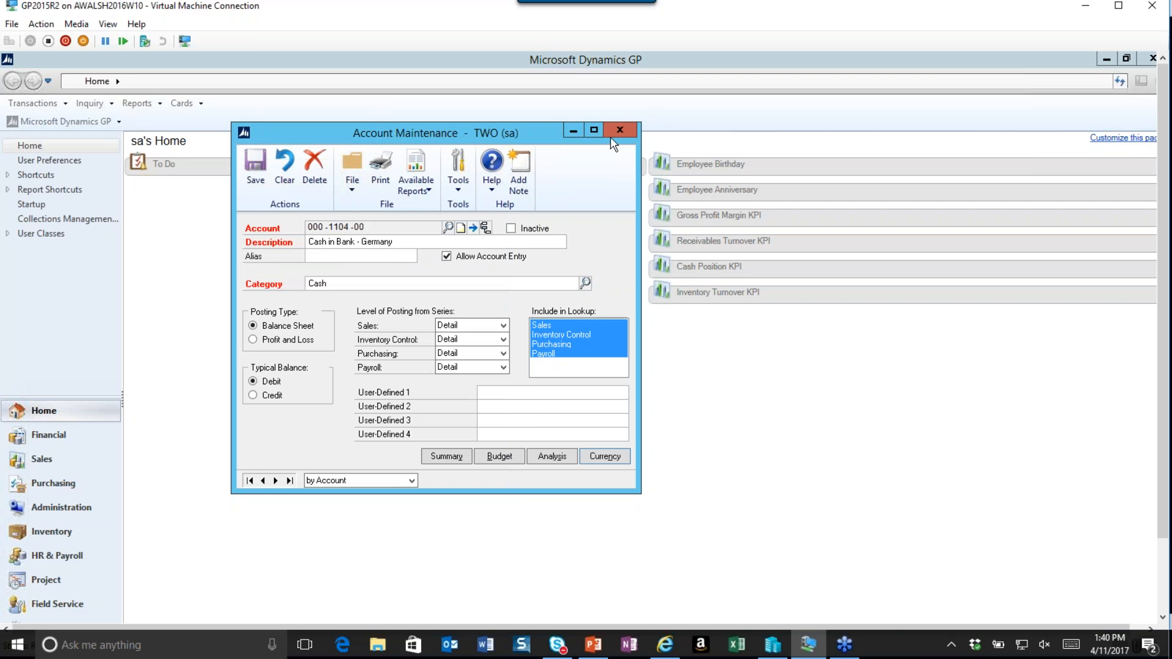
Clear and close Account Maintenance, and open the Multicurrency Mass Account Update window.
{"action": "left_click", "coordinate": [259, 167]}
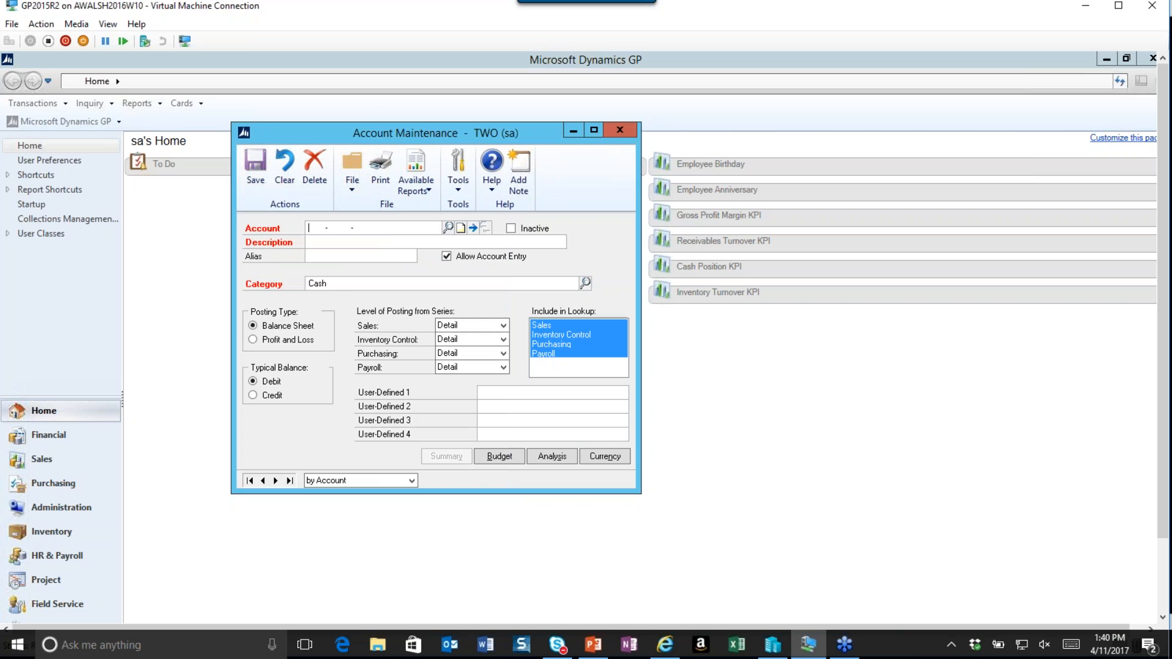
{"action": "left_click", "coordinate": [621, 131]}
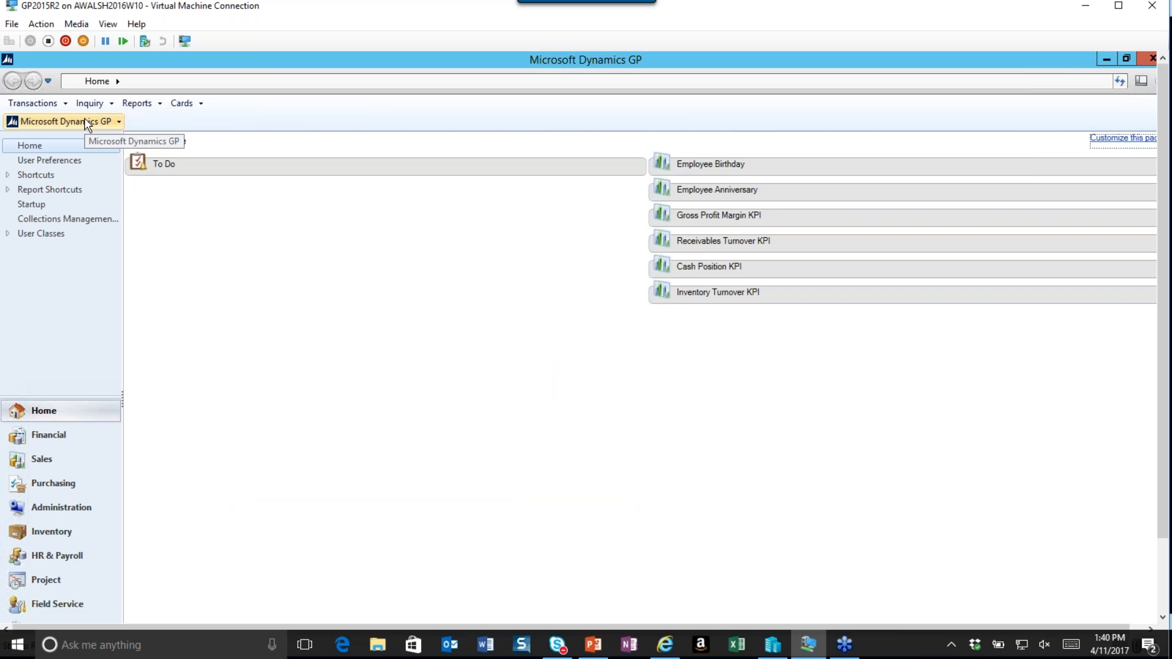
{"action": "left_click", "coordinate": [183, 104]}
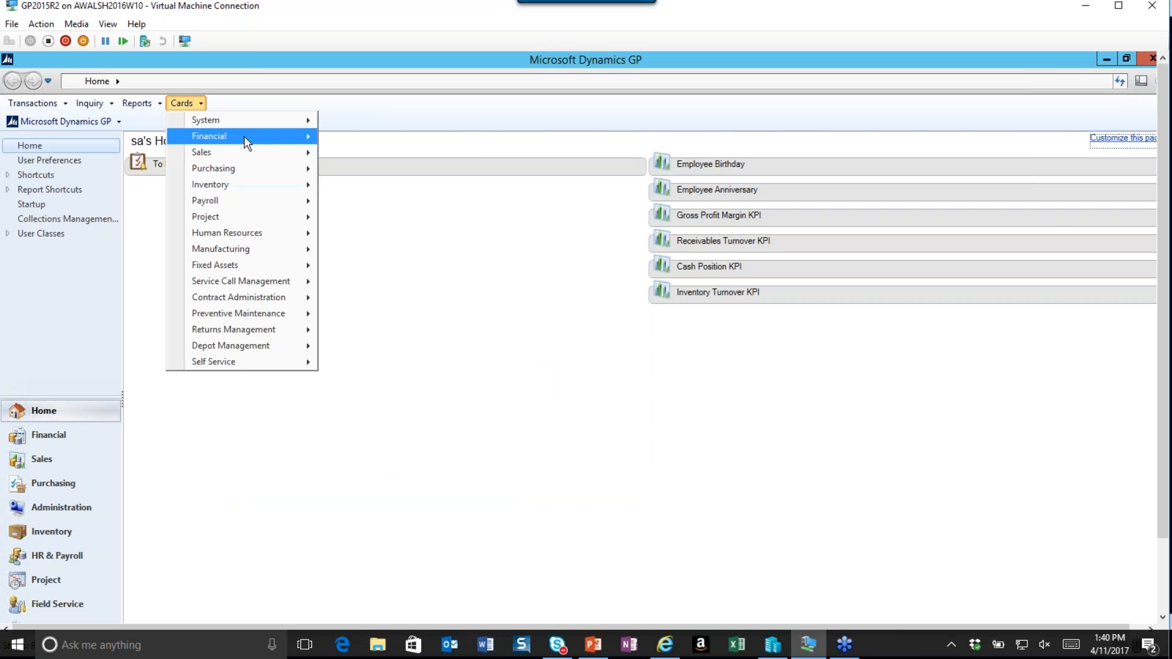
{"action": "mouse_move", "coordinate": [246, 141]}
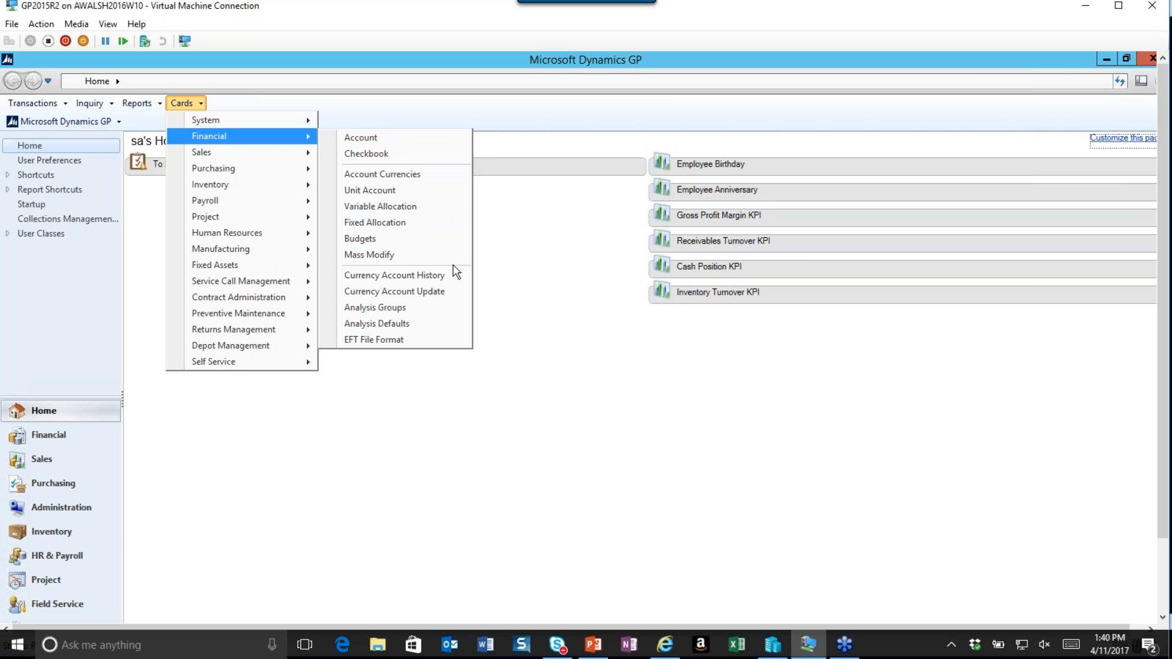
{"action": "left_click", "coordinate": [442, 290]}
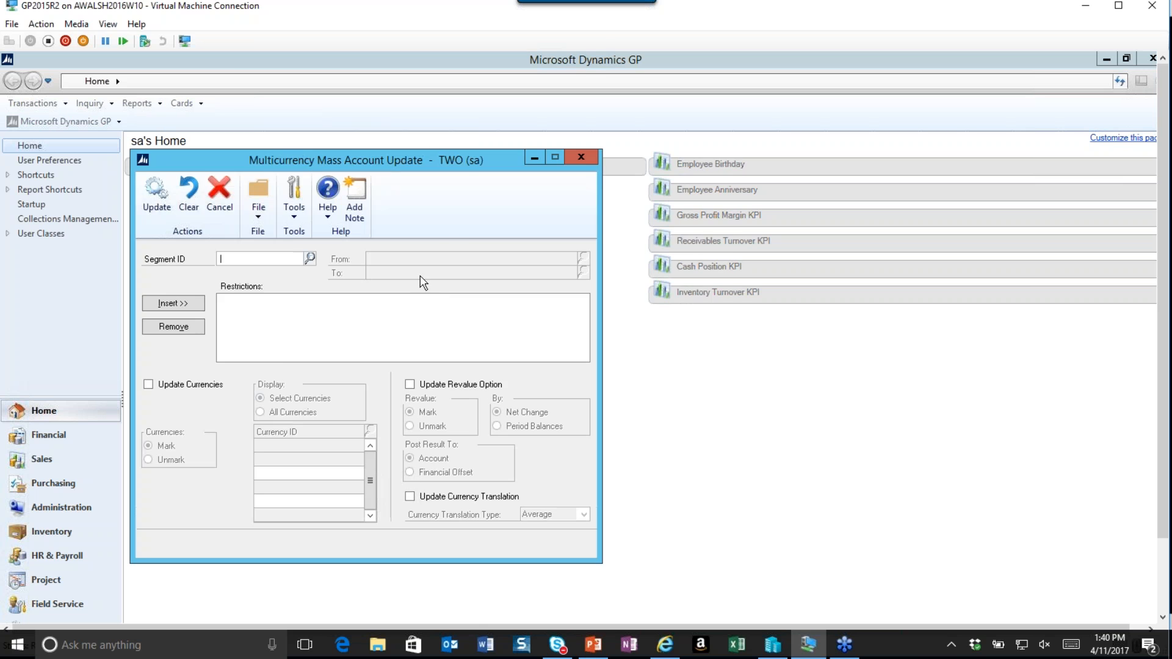
Choose Segment2 as the restriction segment and set its starting value to 4100.
{"action": "left_click_drag", "start_coordinate": [373, 159], "coordinate": [505, 124]}
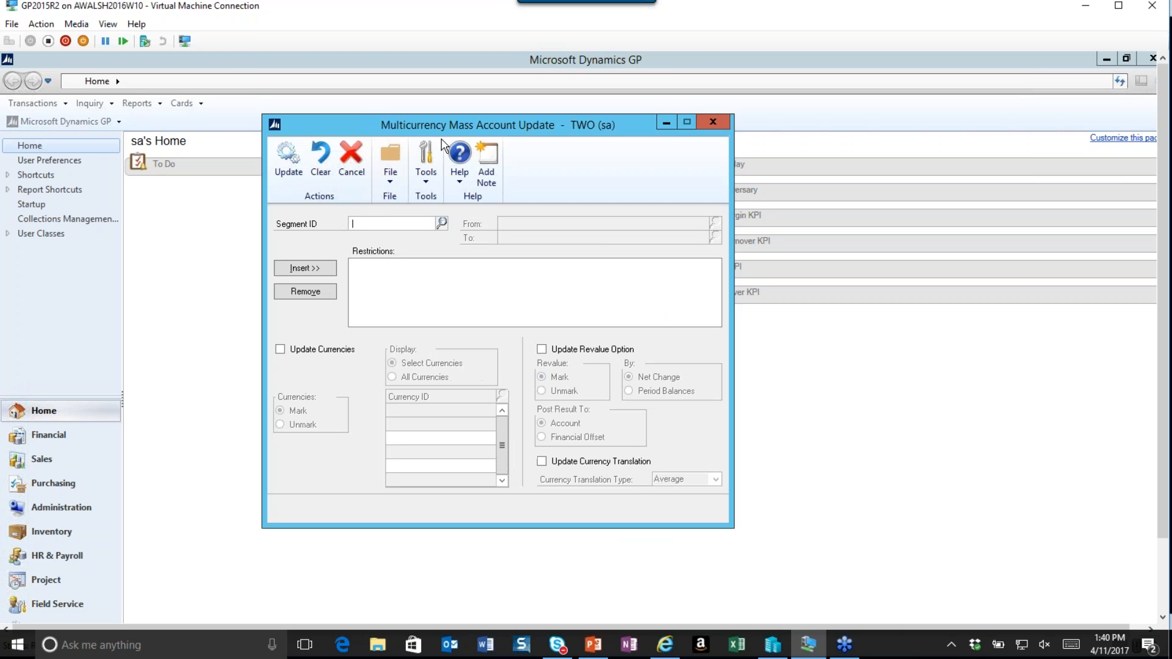
{"action": "left_click", "coordinate": [442, 224]}
{"action": "left_click", "coordinate": [192, 376]}
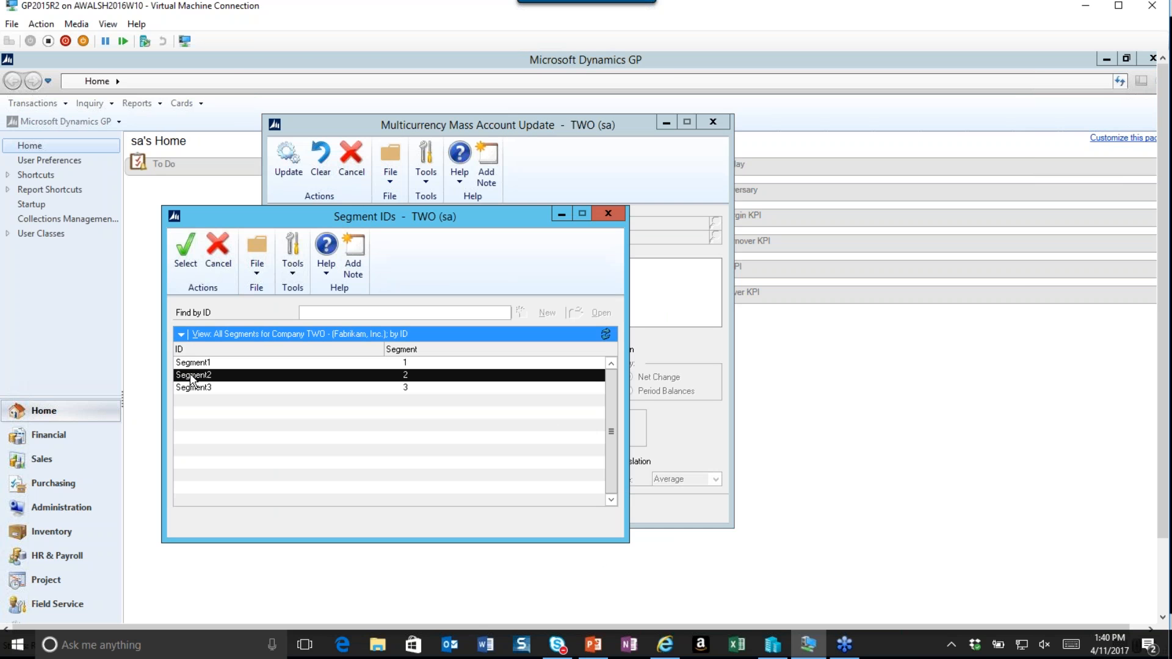
{"action": "left_click", "coordinate": [184, 260]}
{"action": "left_click", "coordinate": [715, 224]}
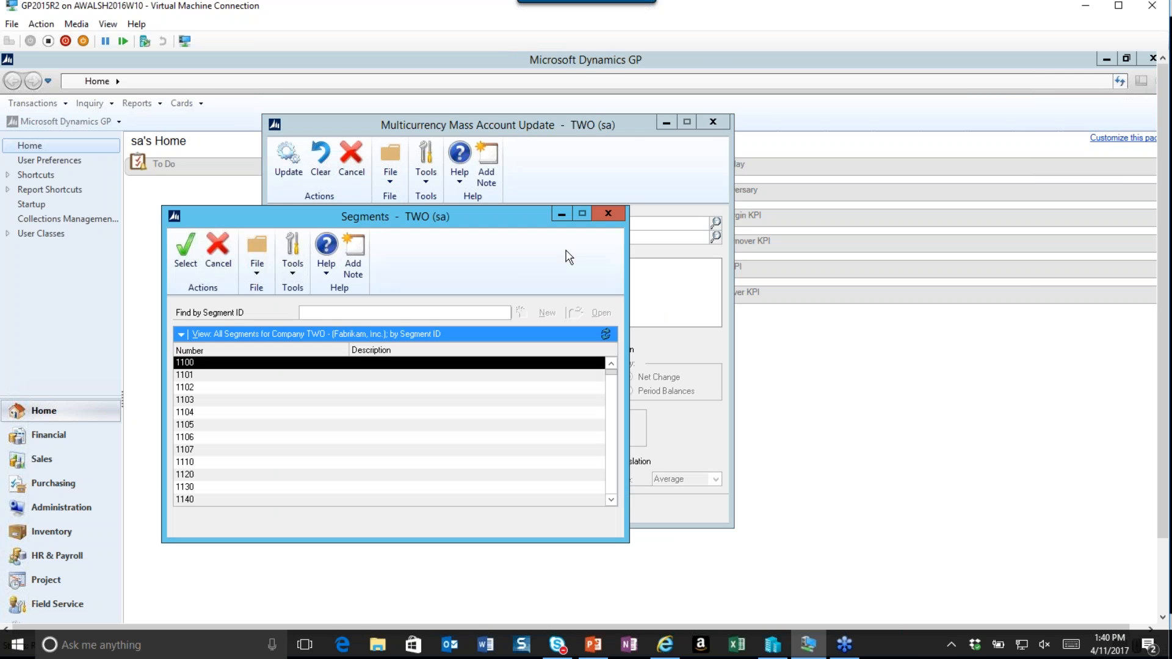
{"action": "left_click_drag", "start_coordinate": [613, 377], "coordinate": [617, 446]}
{"action": "left_click", "coordinate": [611, 363]}
{"action": "left_click", "coordinate": [611, 364]}
{"action": "left_click", "coordinate": [612, 364]}
{"action": "left_click", "coordinate": [612, 364]}
{"action": "left_click", "coordinate": [611, 364]}
{"action": "left_click", "coordinate": [612, 364]}
{"action": "left_click", "coordinate": [612, 364]}
{"action": "left_click", "coordinate": [612, 364]}
{"action": "left_click", "coordinate": [611, 364]}
{"action": "left_click", "coordinate": [611, 364]}
{"action": "left_click", "coordinate": [611, 364]}
{"action": "left_click", "coordinate": [611, 364]}
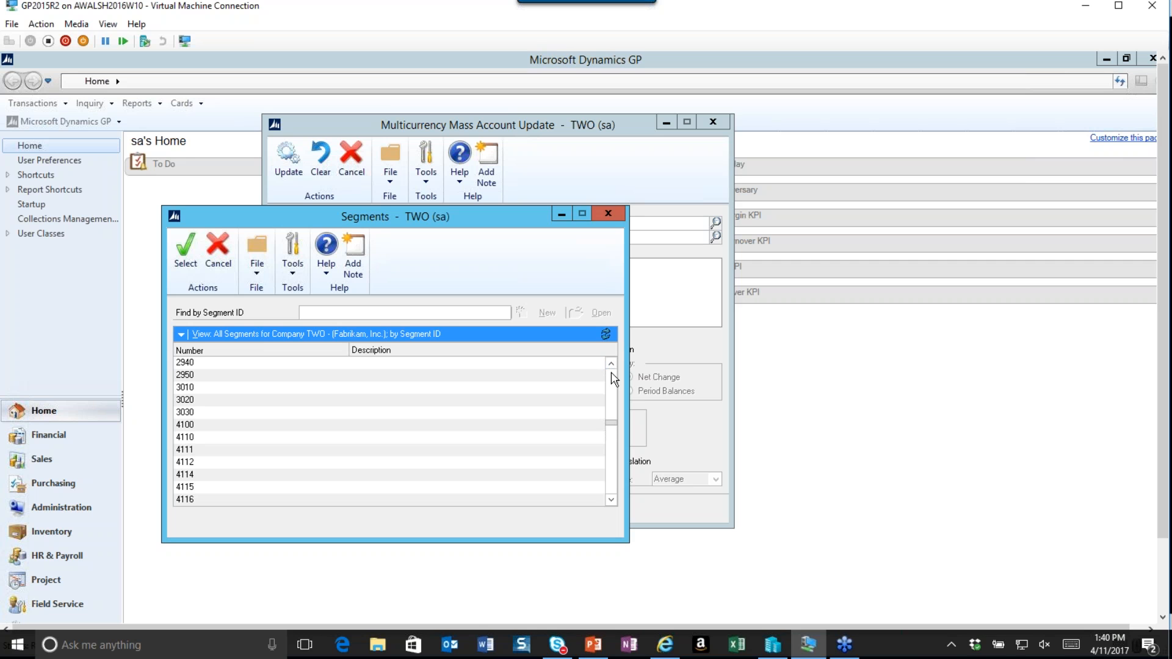
{"action": "left_click", "coordinate": [187, 426]}
{"action": "double_click", "coordinate": [188, 427]}
Set the ending segment value to 9999 and insert the Segment2 restriction.
{"action": "left_click", "coordinate": [715, 237]}
{"action": "left_click_drag", "start_coordinate": [612, 373], "coordinate": [616, 498]}
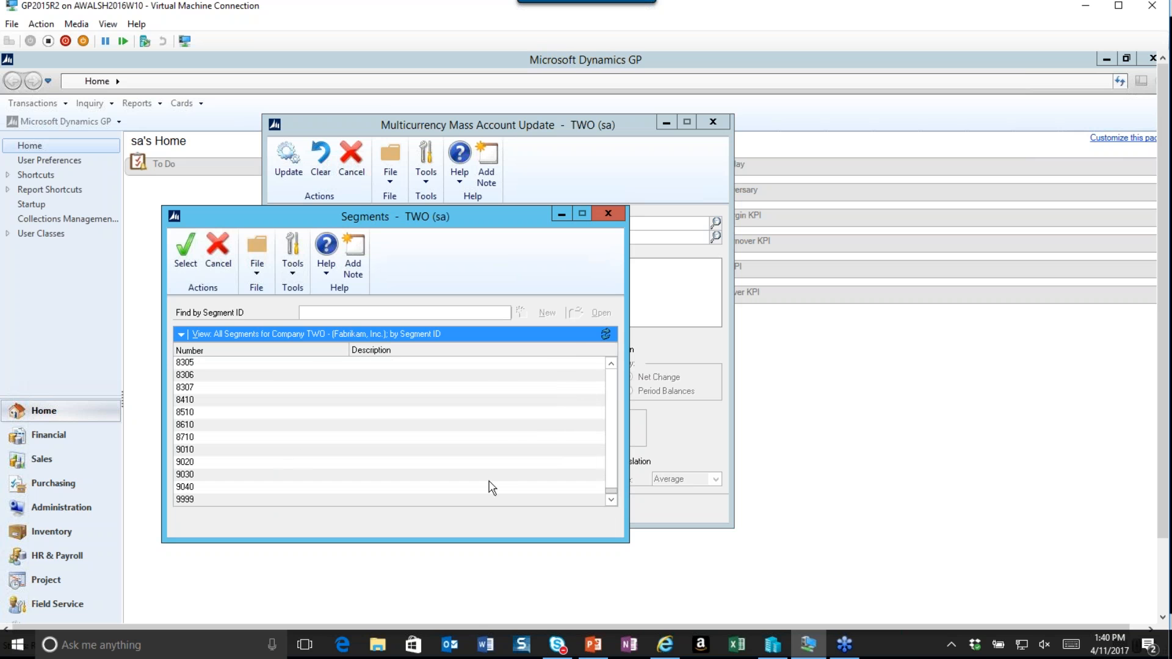
{"action": "left_click", "coordinate": [186, 499]}
{"action": "left_click", "coordinate": [186, 249]}
{"action": "left_click", "coordinate": [306, 269]}
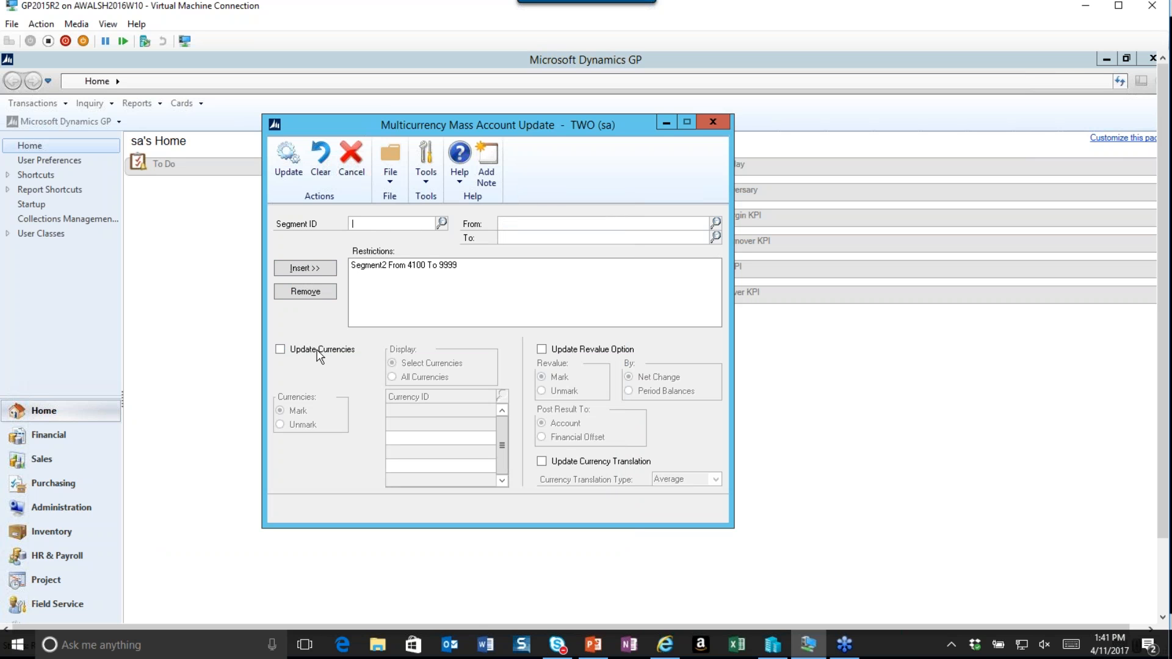
Enable currency updates marking EUR, and enable currency translation with type Average.
{"action": "left_click", "coordinate": [280, 350]}
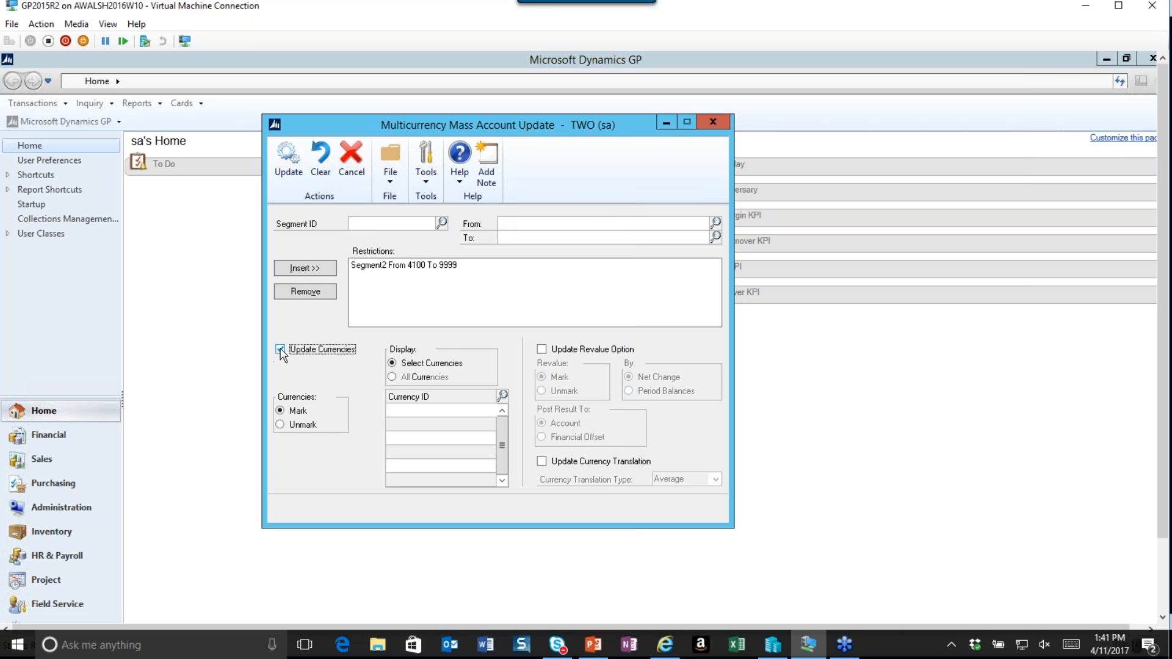
{"action": "left_click", "coordinate": [502, 395]}
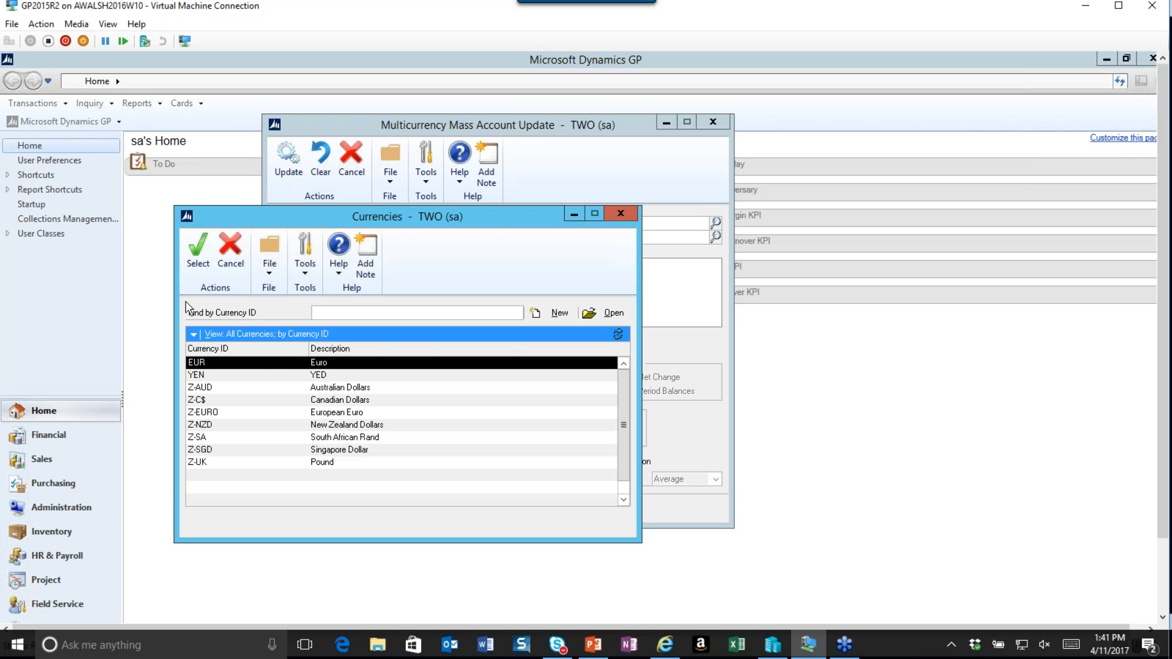
{"action": "left_click", "coordinate": [197, 259]}
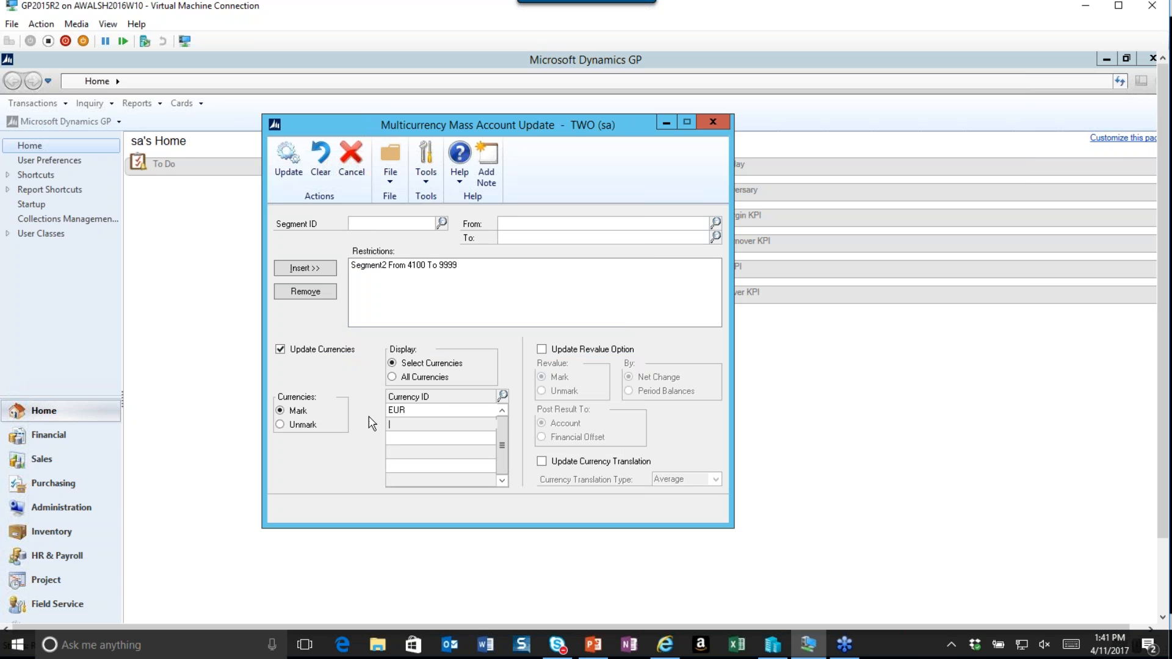
{"action": "left_click", "coordinate": [542, 461]}
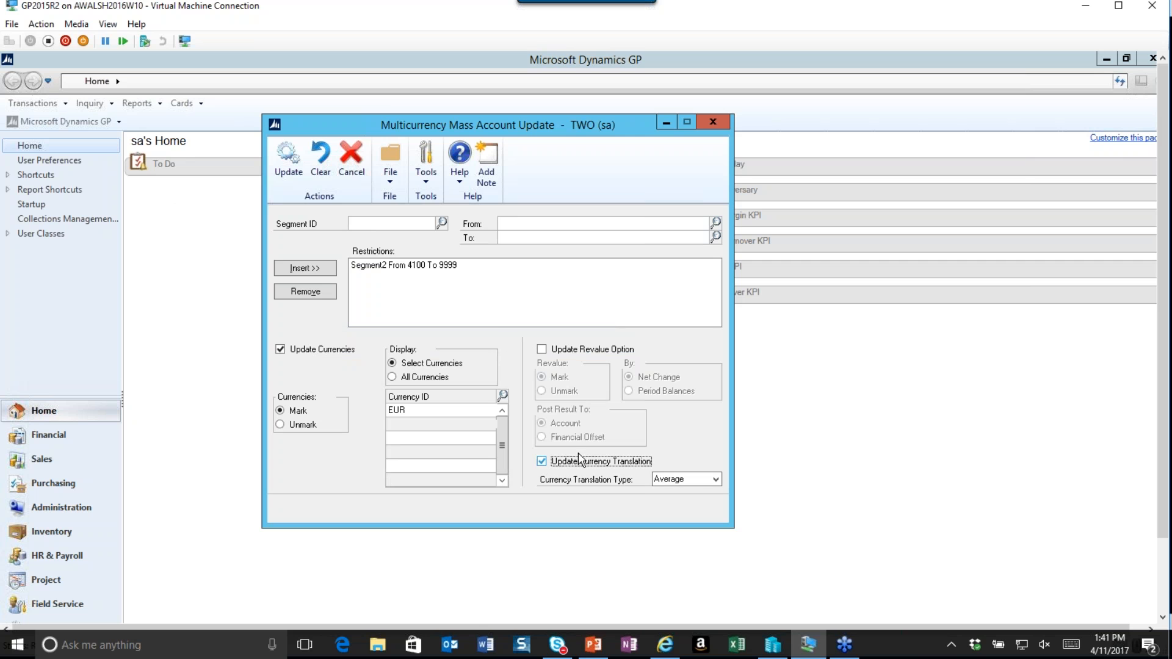
{"action": "left_click", "coordinate": [717, 481]}
{"action": "left_click", "coordinate": [674, 492]}
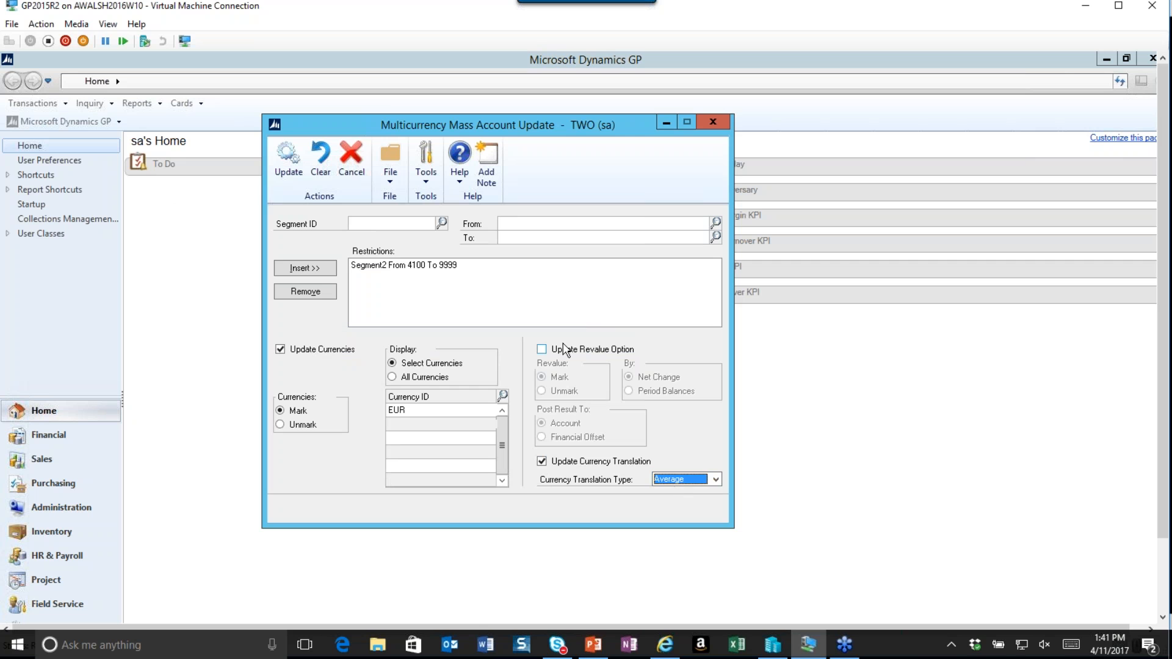
Enable the revalue option posting to Financial Offset, run the mass update accepting the translation change, and close.
{"action": "left_click", "coordinate": [542, 349]}
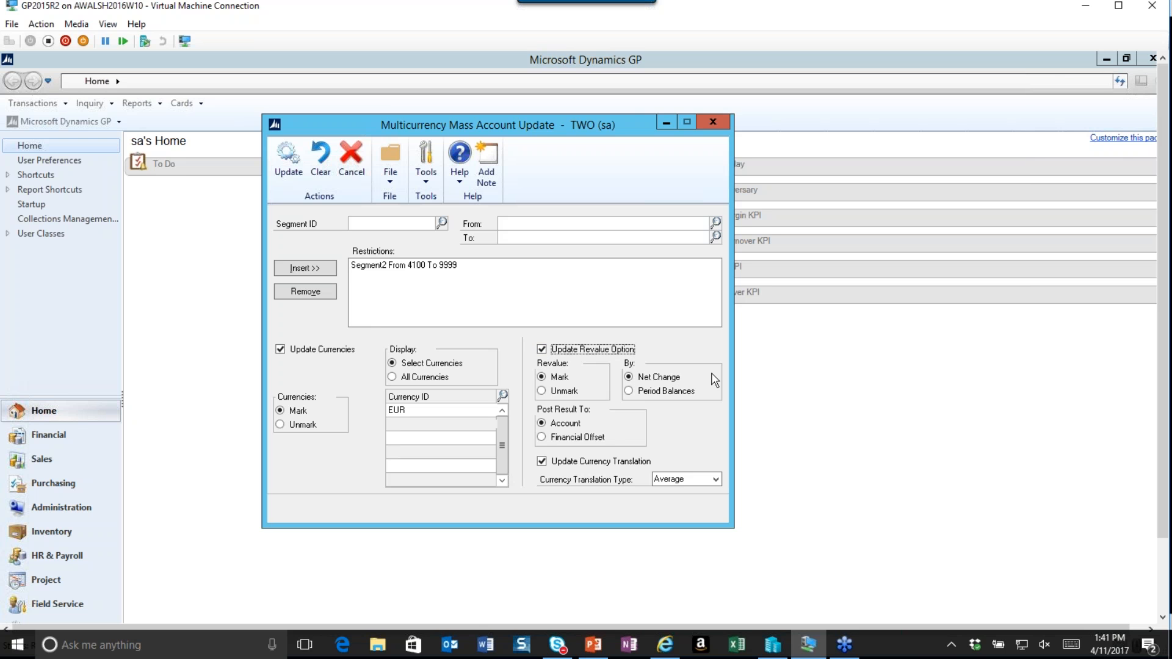
{"action": "left_click", "coordinate": [541, 437]}
{"action": "left_click", "coordinate": [289, 172]}
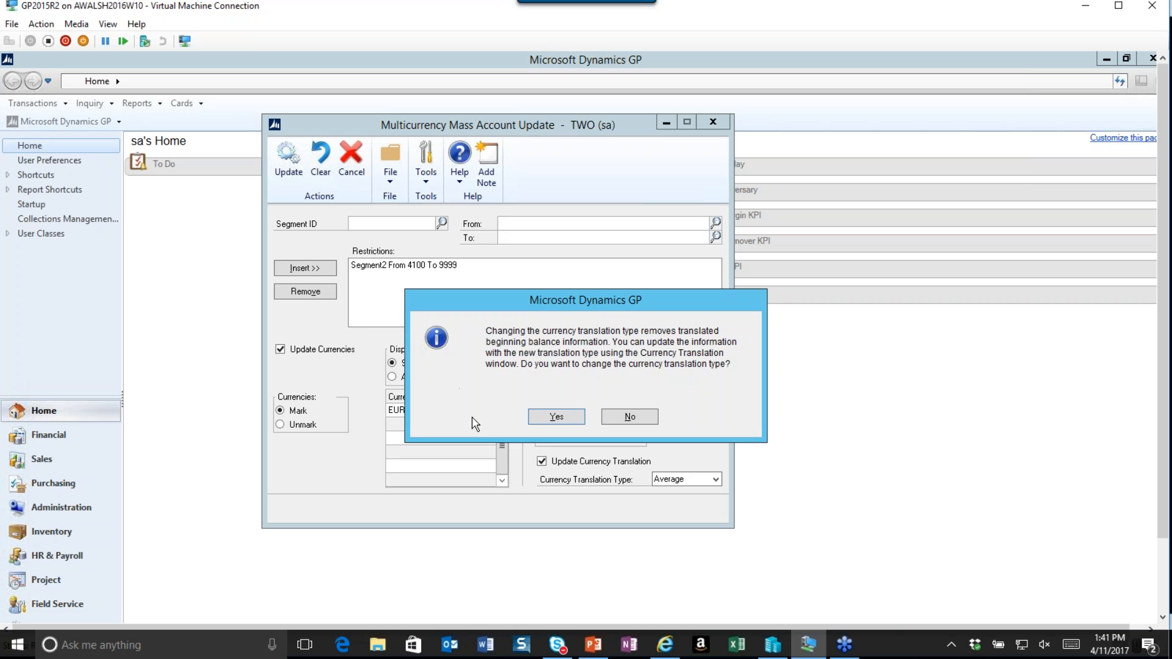
{"action": "left_click", "coordinate": [551, 421]}
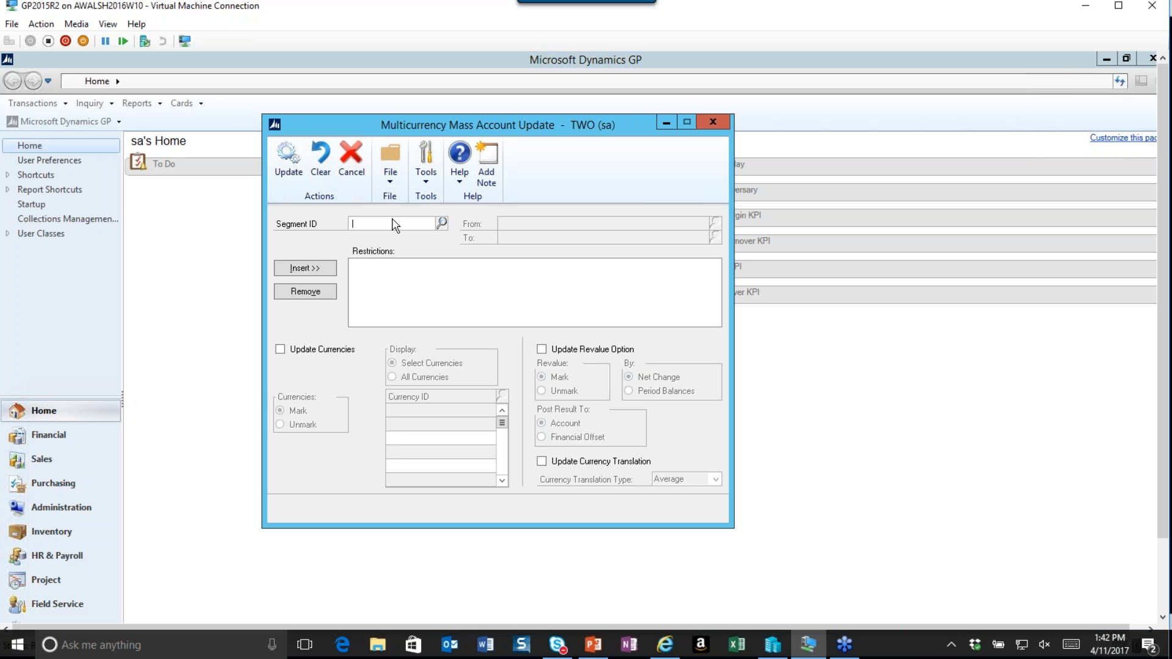
{"action": "left_click", "coordinate": [713, 124]}
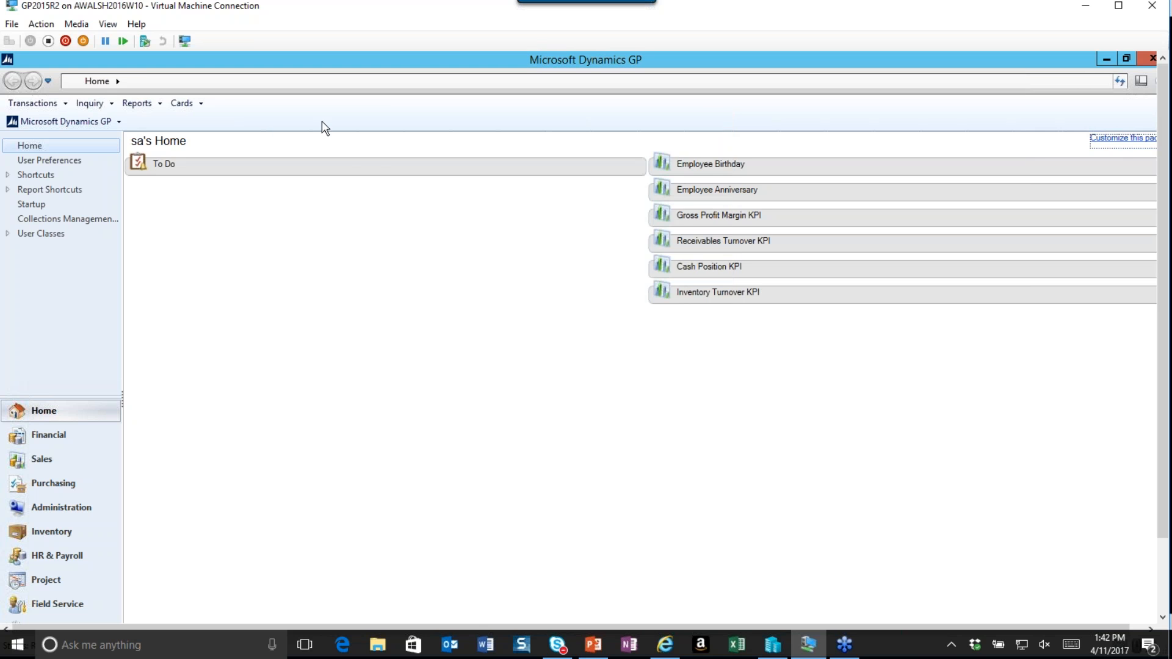
Open the Dues & Subscriptions - Administration account and review its currency settings, then clear and close.
{"action": "left_click", "coordinate": [186, 103]}
{"action": "mouse_move", "coordinate": [287, 136]}
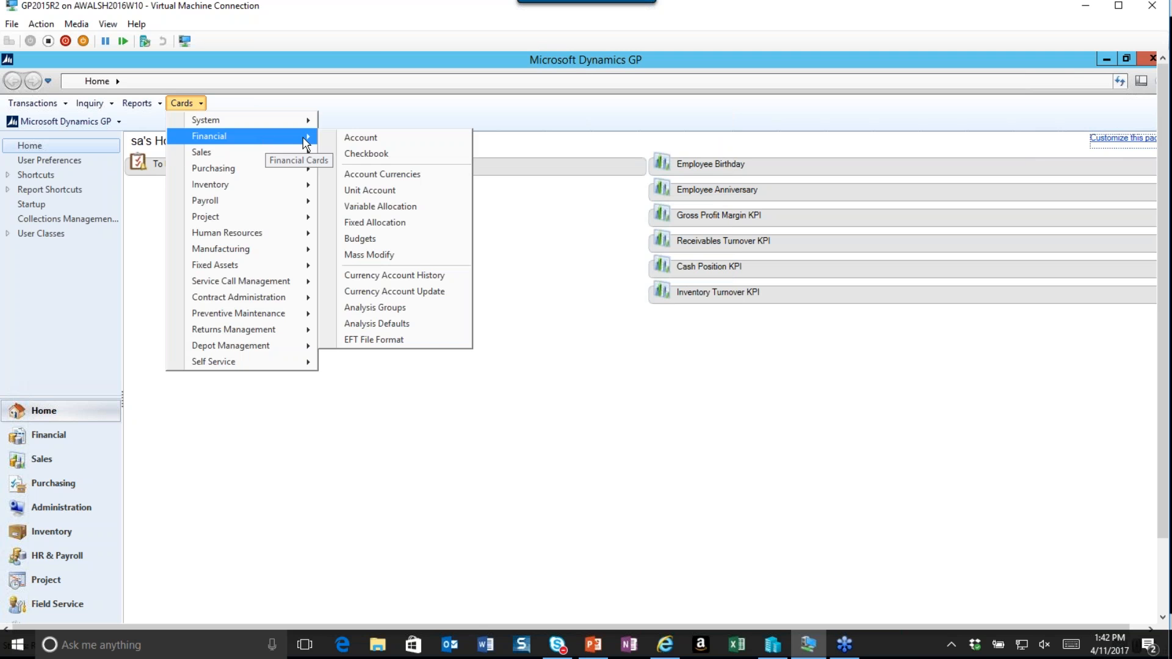
{"action": "left_click", "coordinate": [368, 136]}
{"action": "left_click", "coordinate": [391, 299]}
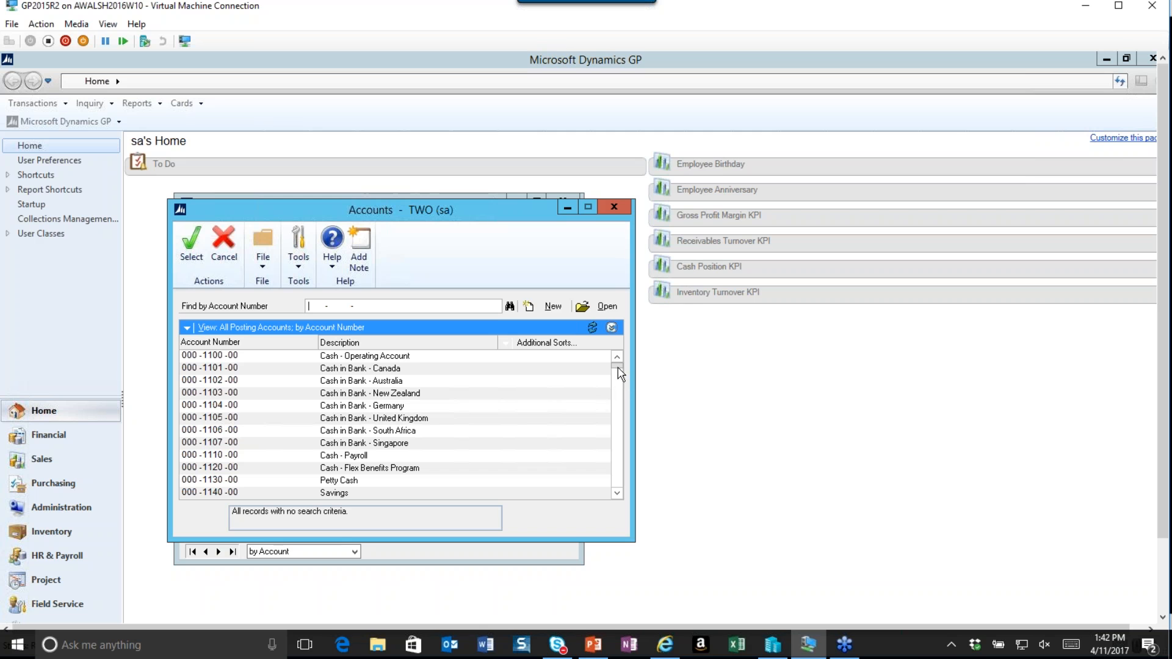
{"action": "left_click_drag", "start_coordinate": [618, 368], "coordinate": [619, 454]}
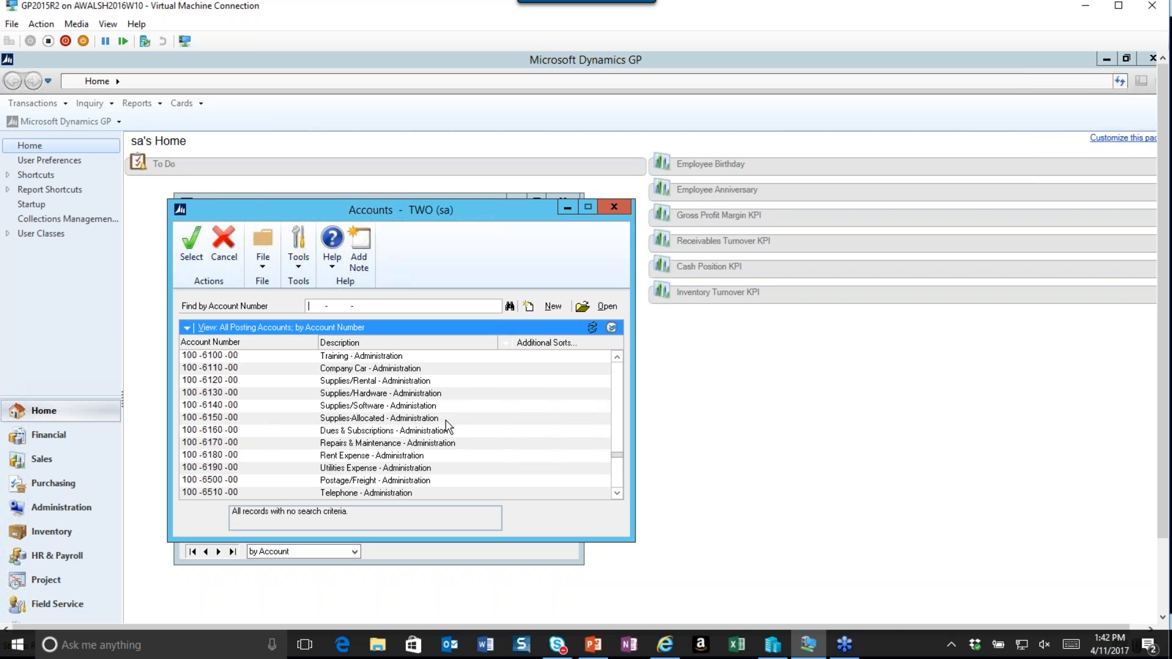
{"action": "left_click", "coordinate": [348, 433]}
{"action": "double_click", "coordinate": [348, 433]}
{"action": "left_click", "coordinate": [547, 527]}
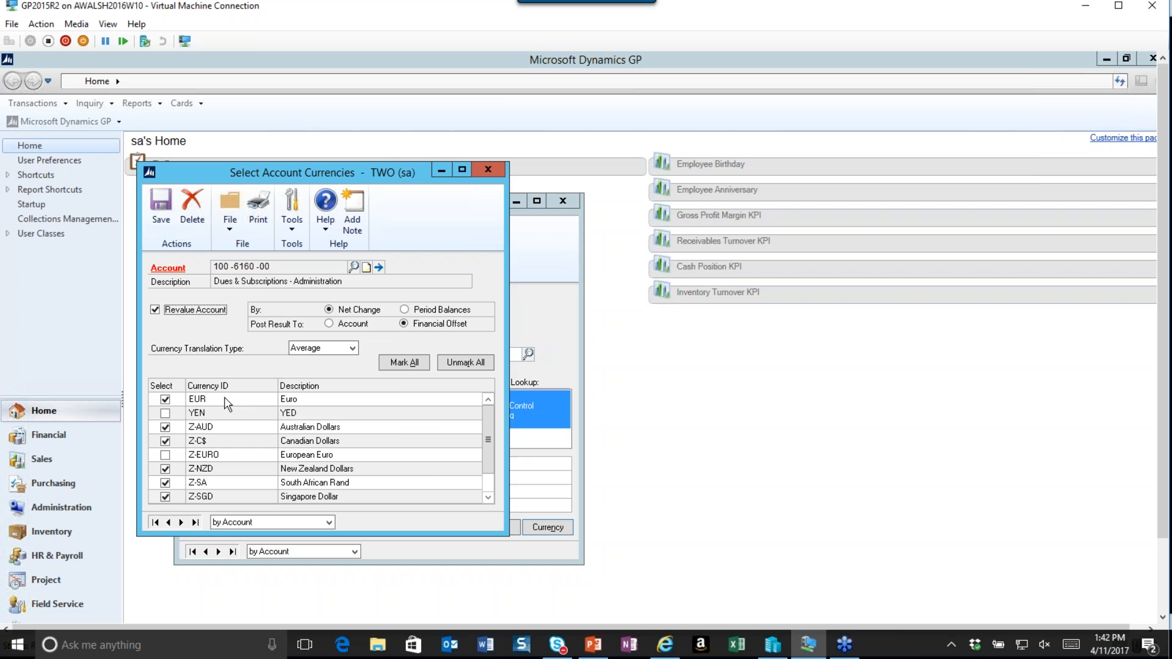
{"action": "left_click", "coordinate": [488, 170]}
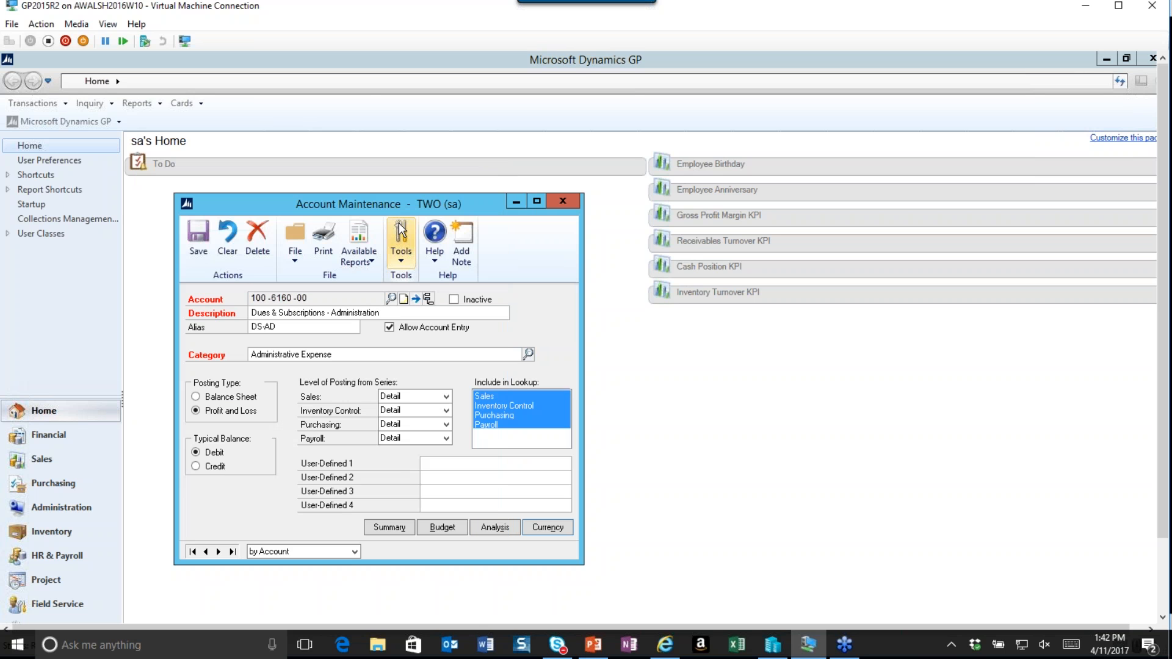
{"action": "left_click", "coordinate": [197, 237]}
{"action": "left_click", "coordinate": [562, 199]}
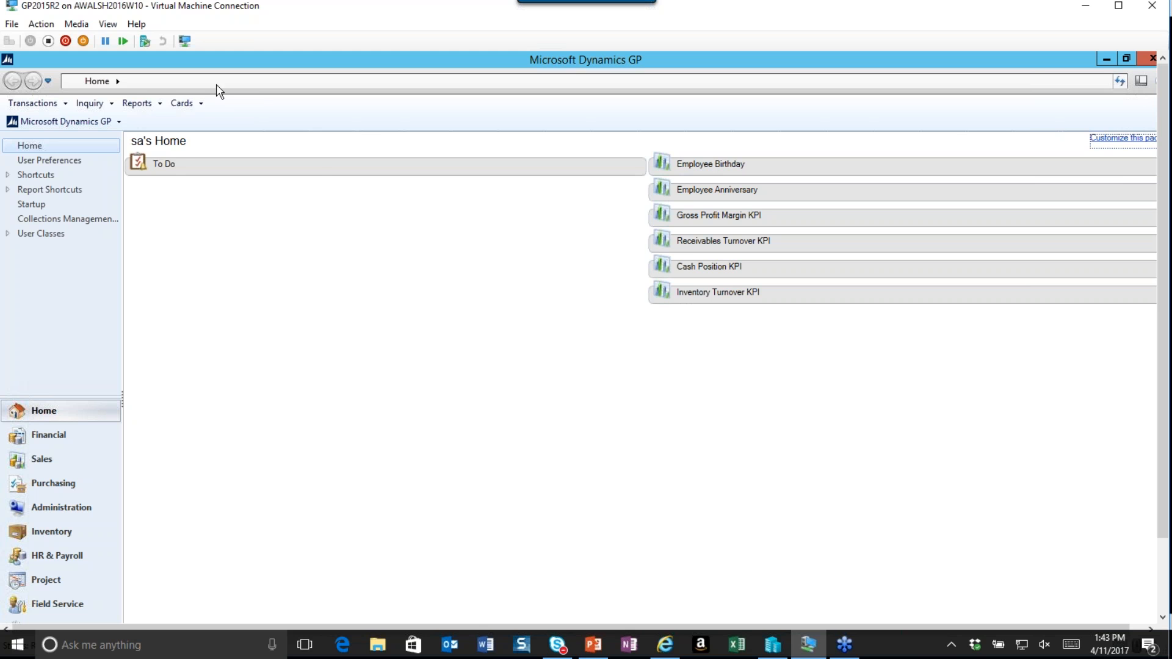
Open the Aaron Fitz Electrical customer record in Customer Maintenance.
{"action": "left_click", "coordinate": [183, 103]}
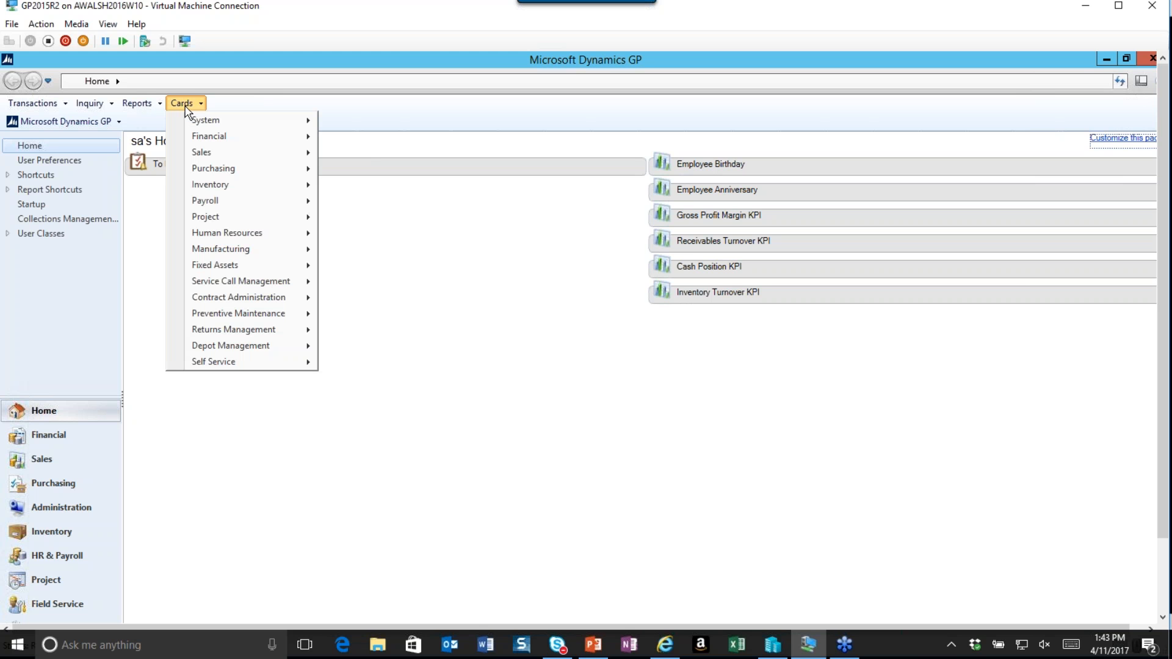
{"action": "mouse_move", "coordinate": [312, 152]}
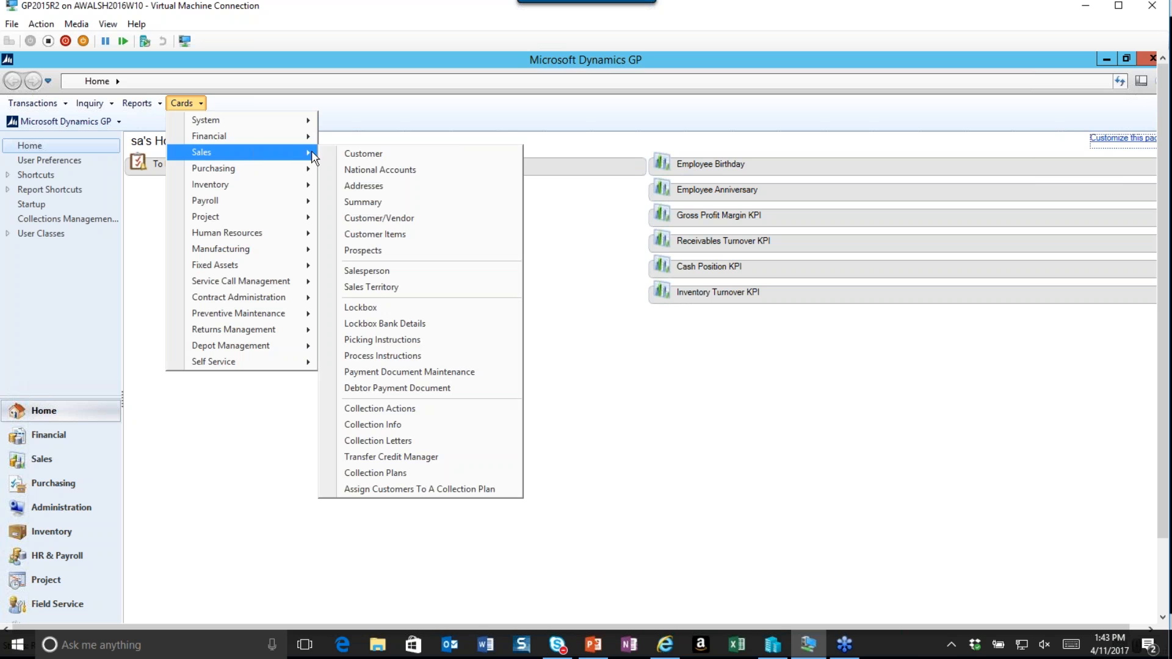
{"action": "left_click", "coordinate": [410, 161]}
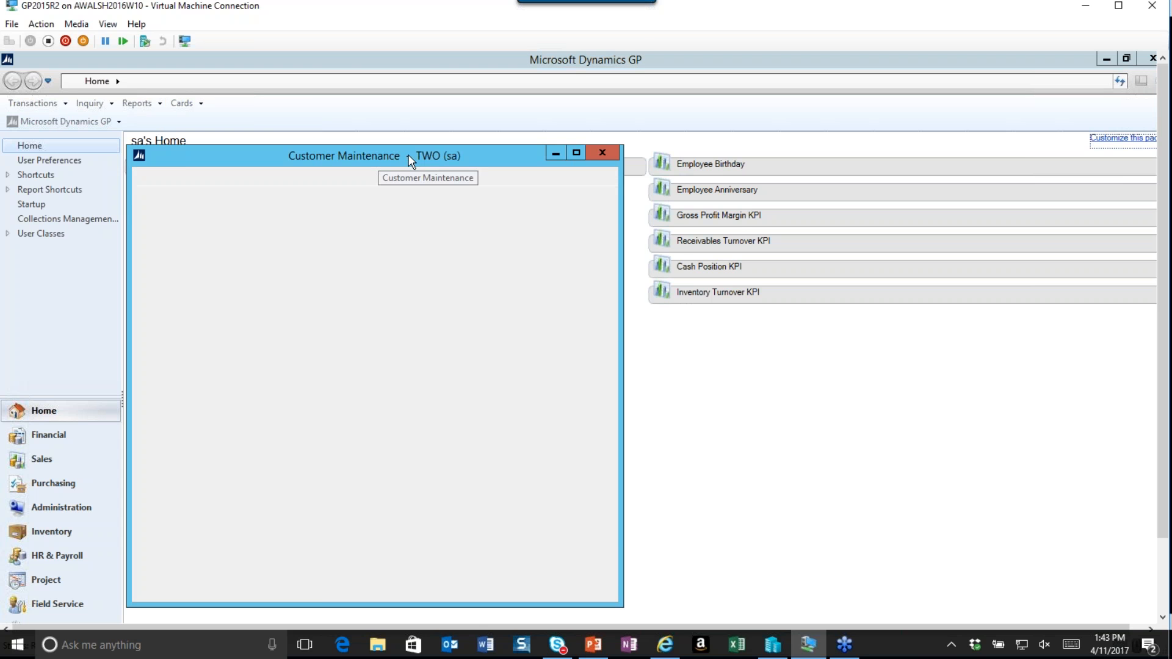
{"action": "left_click_drag", "start_coordinate": [294, 153], "coordinate": [398, 129]}
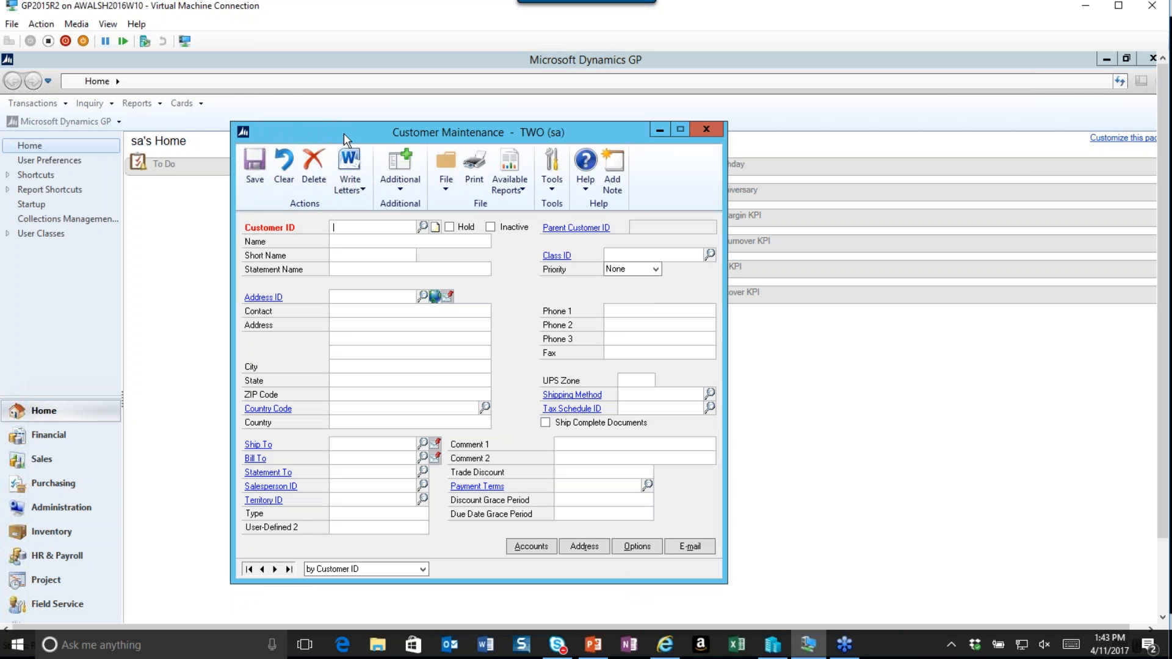
{"action": "left_click", "coordinate": [422, 227]}
{"action": "double_click", "coordinate": [279, 357]}
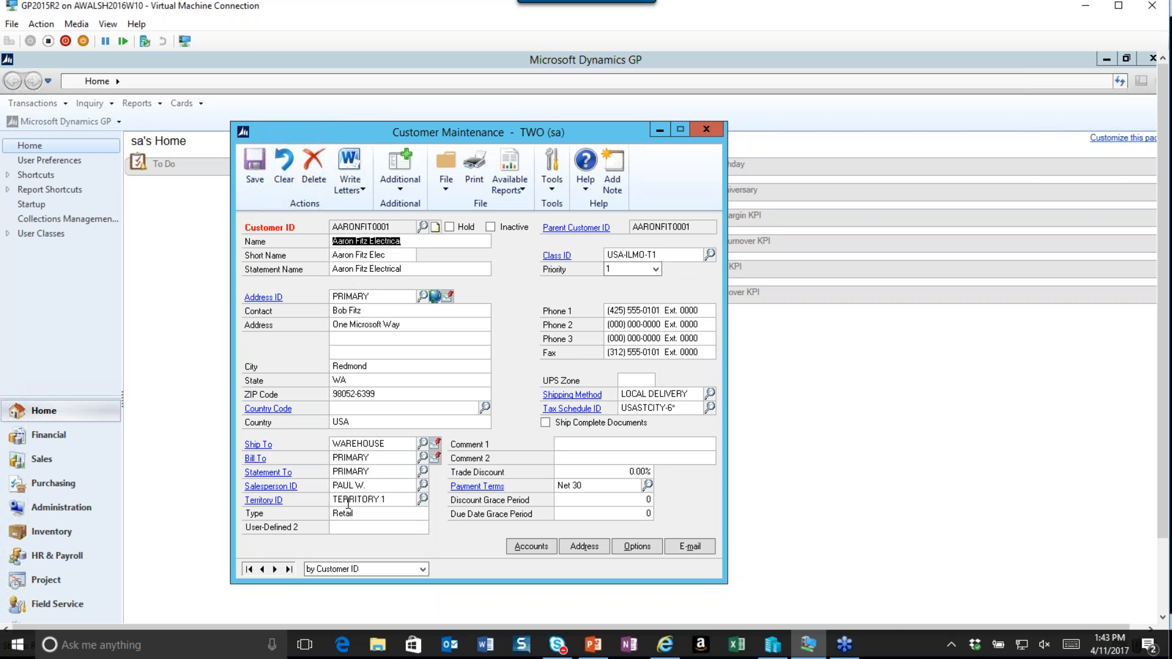
Set the customer's currency to EUR and rate type to AVERAGE in its options, then save the customer and close the window.
{"action": "left_click", "coordinate": [637, 547]}
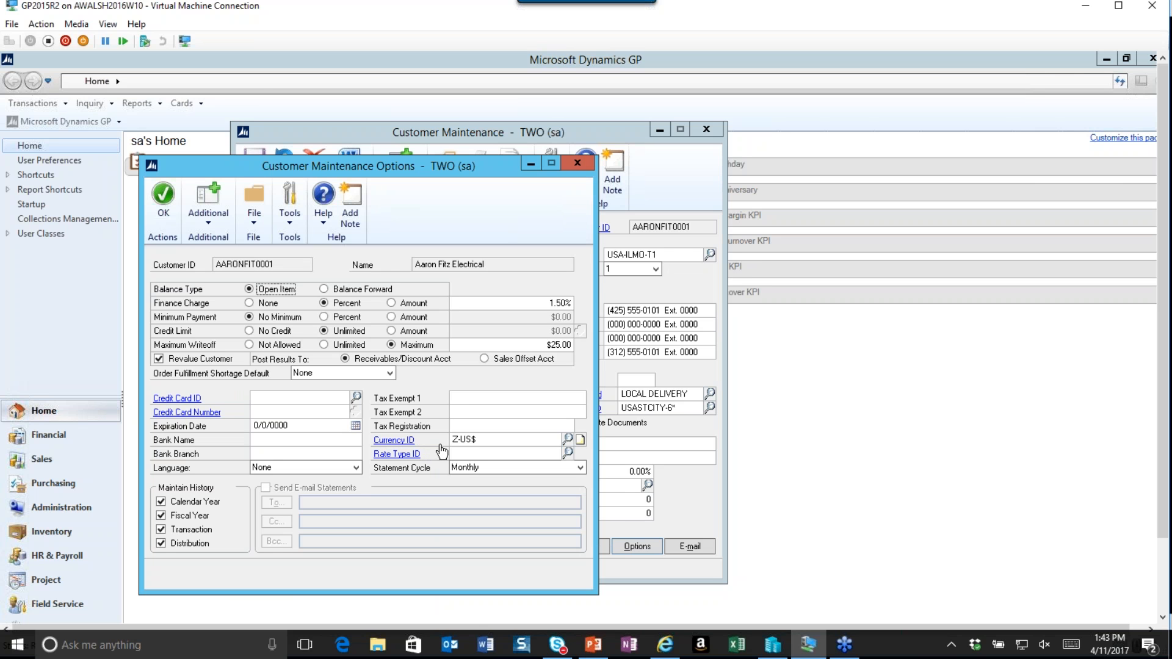
{"action": "left_click", "coordinate": [567, 441]}
{"action": "left_click", "coordinate": [623, 364]}
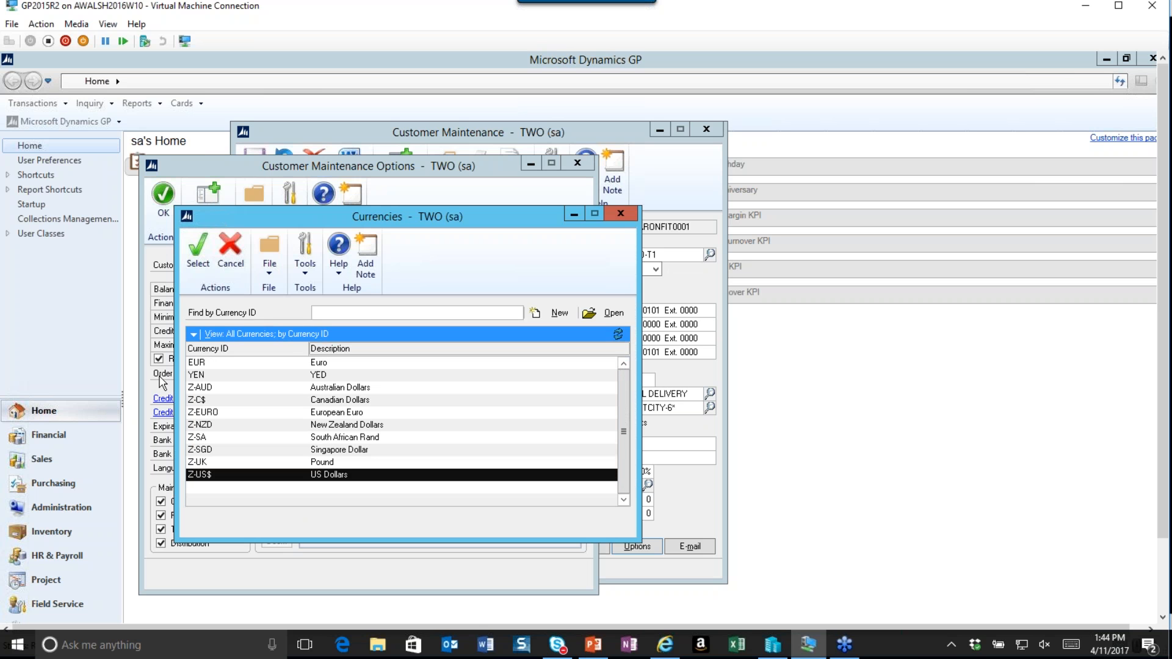
{"action": "left_click", "coordinate": [205, 362]}
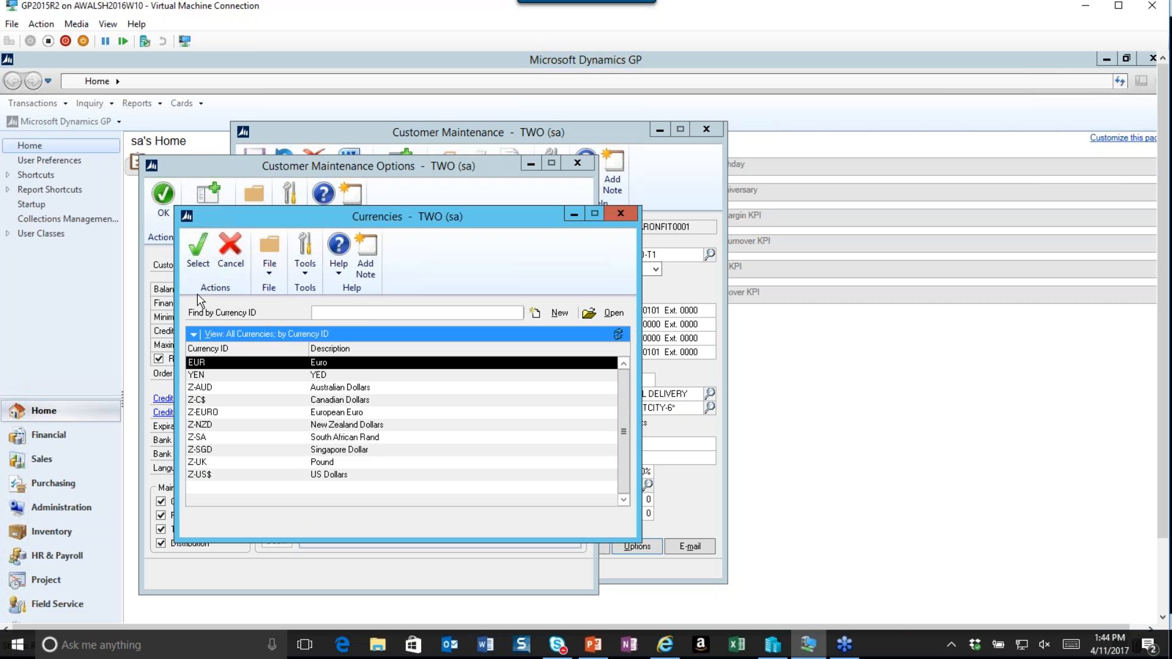
{"action": "left_click", "coordinate": [198, 269]}
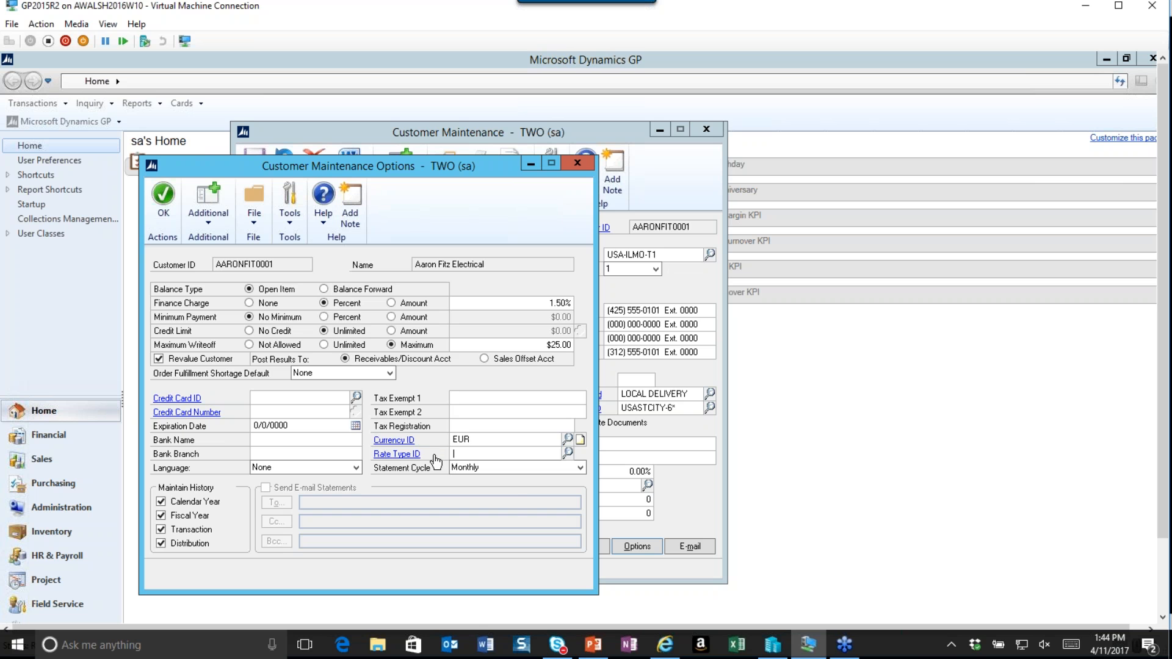
{"action": "left_click", "coordinate": [568, 453]}
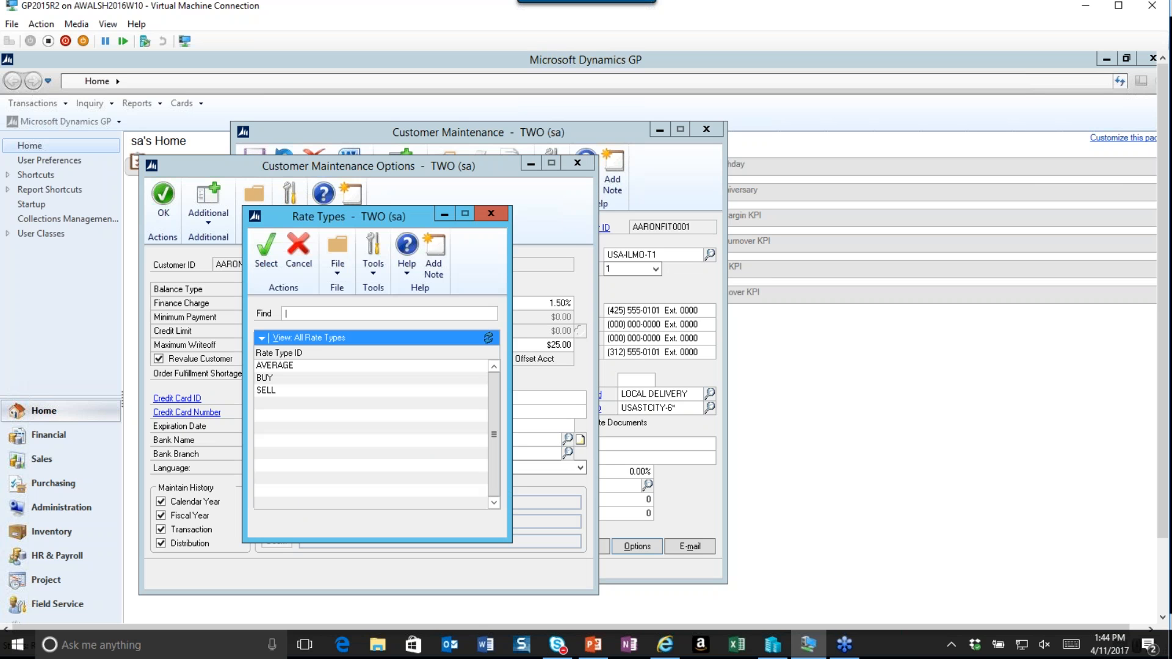
{"action": "left_click", "coordinate": [276, 366]}
{"action": "left_click", "coordinate": [269, 257]}
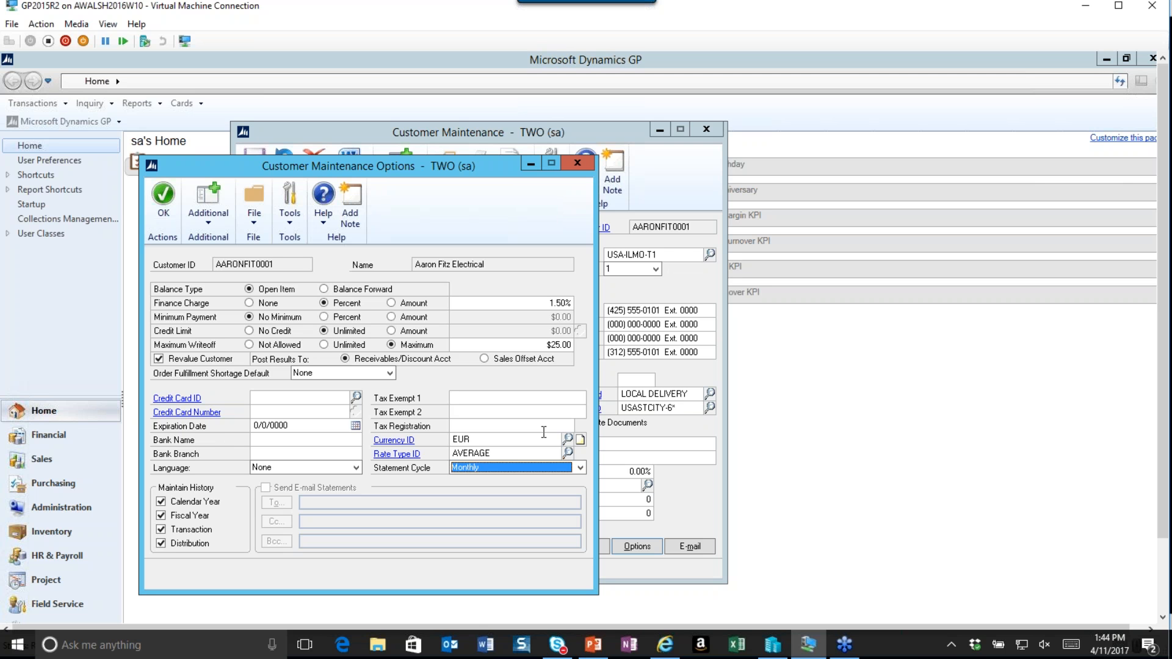
{"action": "left_click", "coordinate": [164, 196]}
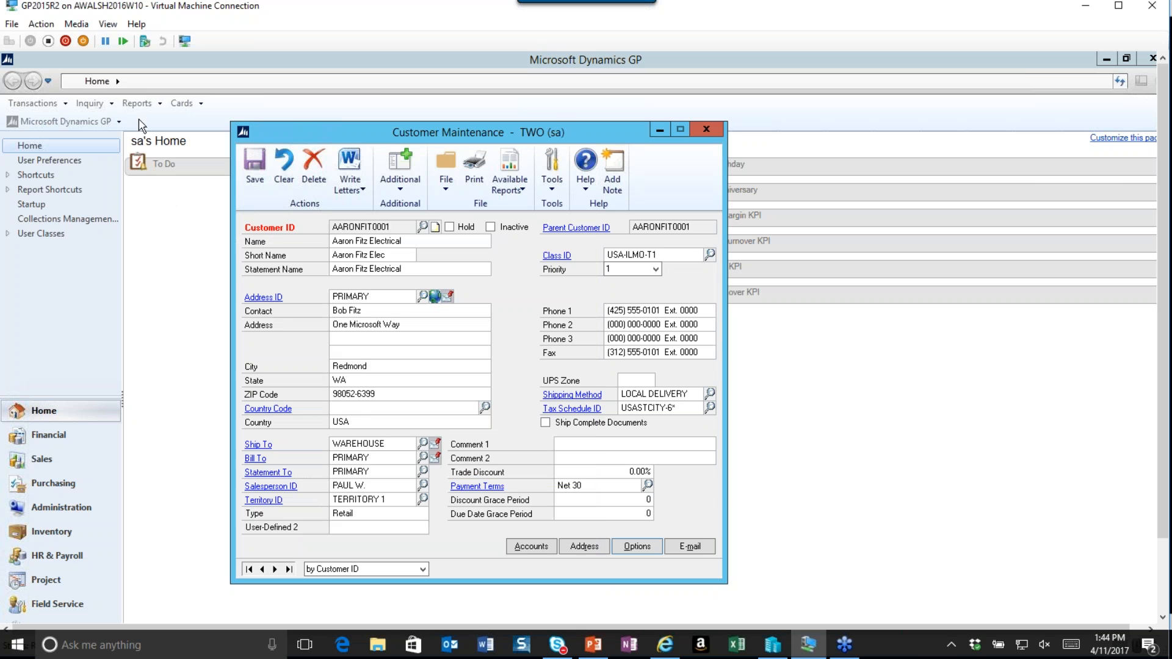
{"action": "left_click", "coordinate": [251, 178]}
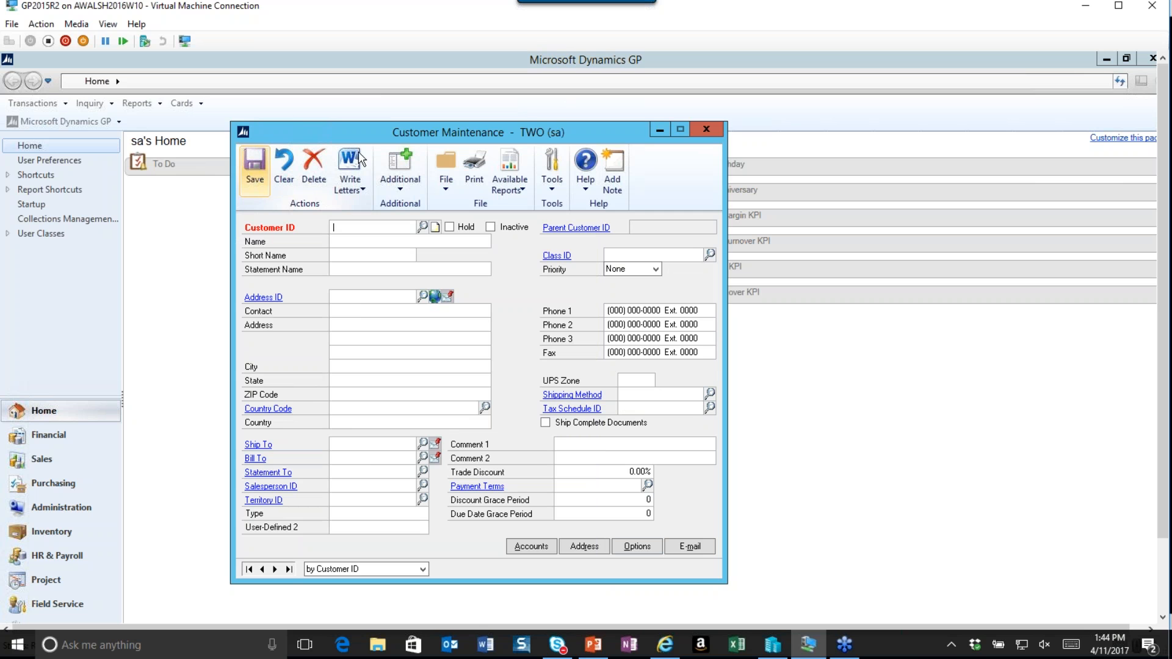
{"action": "left_click", "coordinate": [707, 129]}
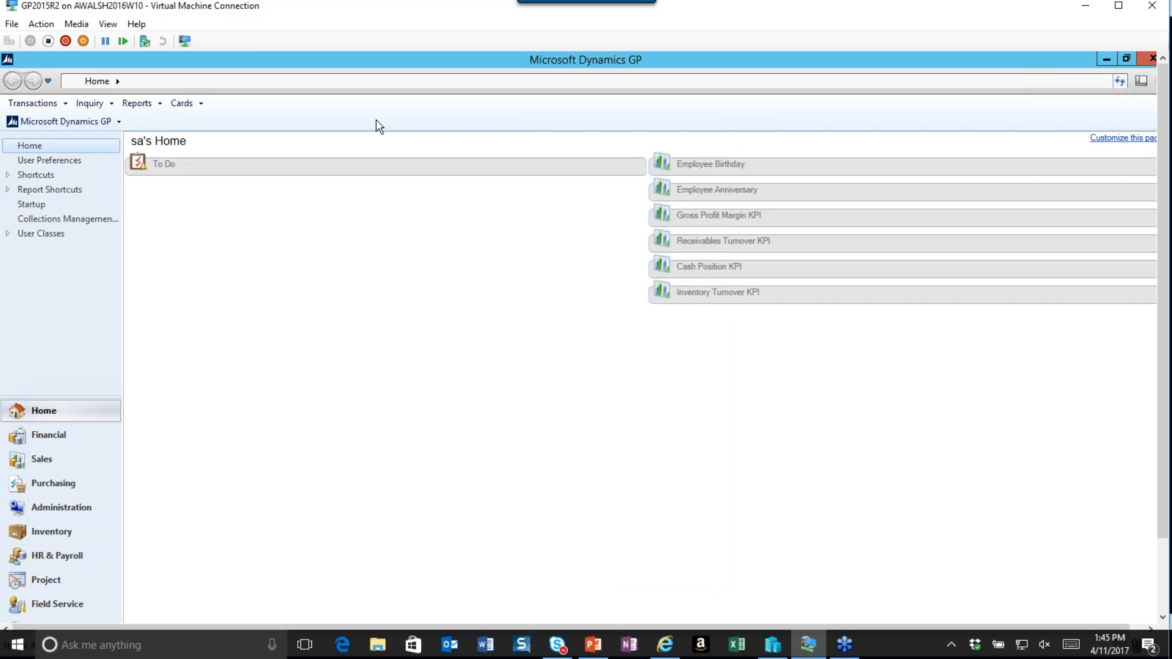
Open the Allenson Properties vendor record in Vendor Maintenance.
{"action": "left_click", "coordinate": [191, 106]}
{"action": "mouse_move", "coordinate": [290, 169]}
{"action": "left_click", "coordinate": [362, 172]}
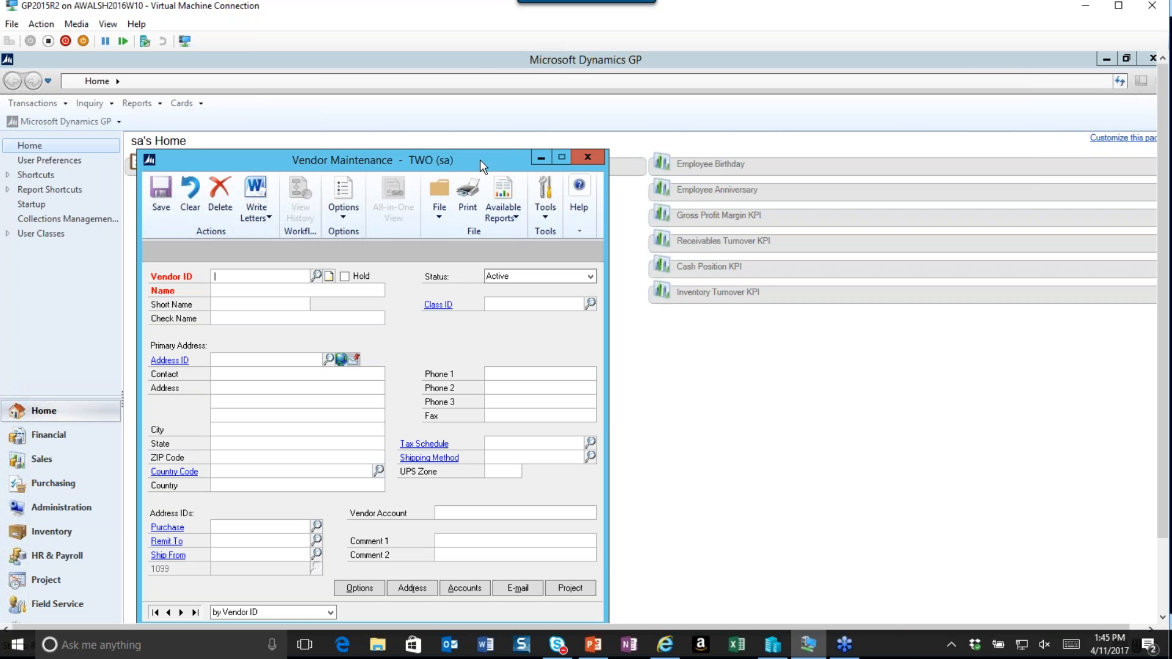
{"action": "left_click_drag", "start_coordinate": [487, 156], "coordinate": [590, 110]}
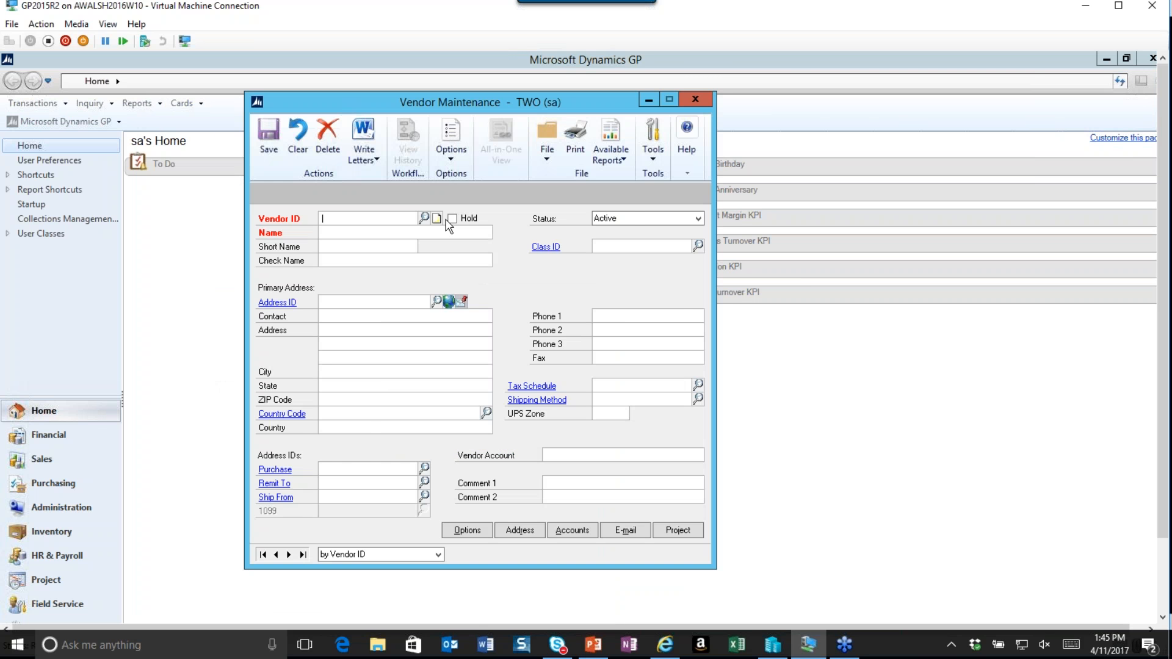
{"action": "left_click", "coordinate": [424, 219]}
{"action": "double_click", "coordinate": [239, 382]}
Set the vendor's currency to EUR and rate type to AVERAGE in its options, then save the vendor and close the window.
{"action": "left_click", "coordinate": [475, 532]}
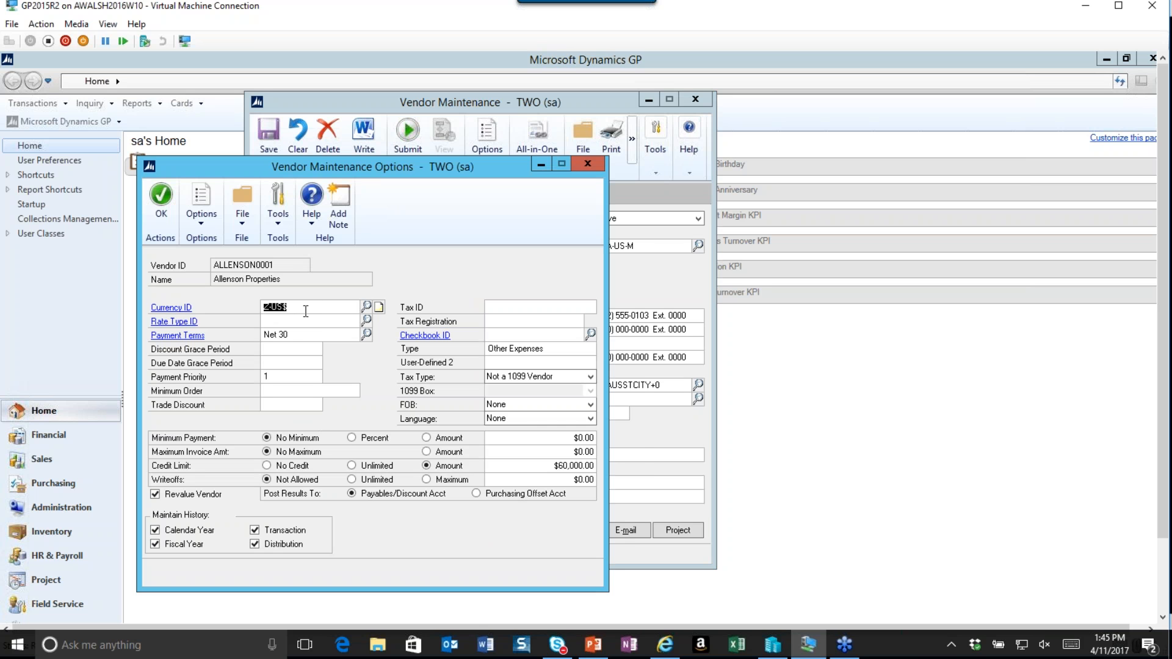
{"action": "left_click", "coordinate": [366, 307]}
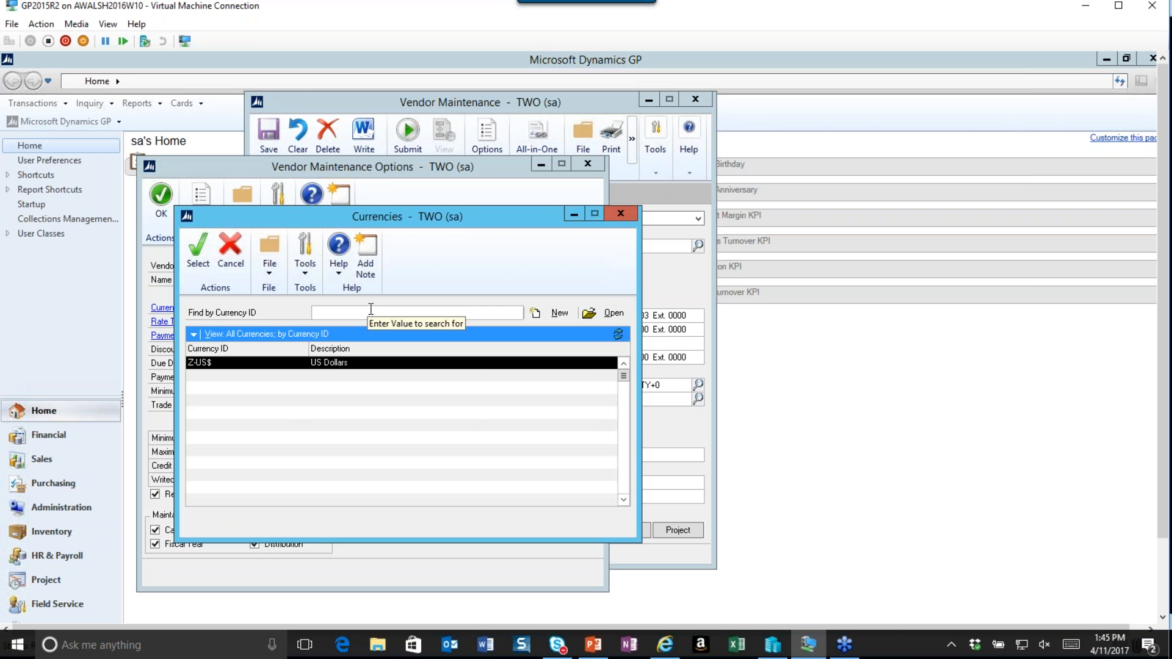
{"action": "left_click", "coordinate": [623, 365]}
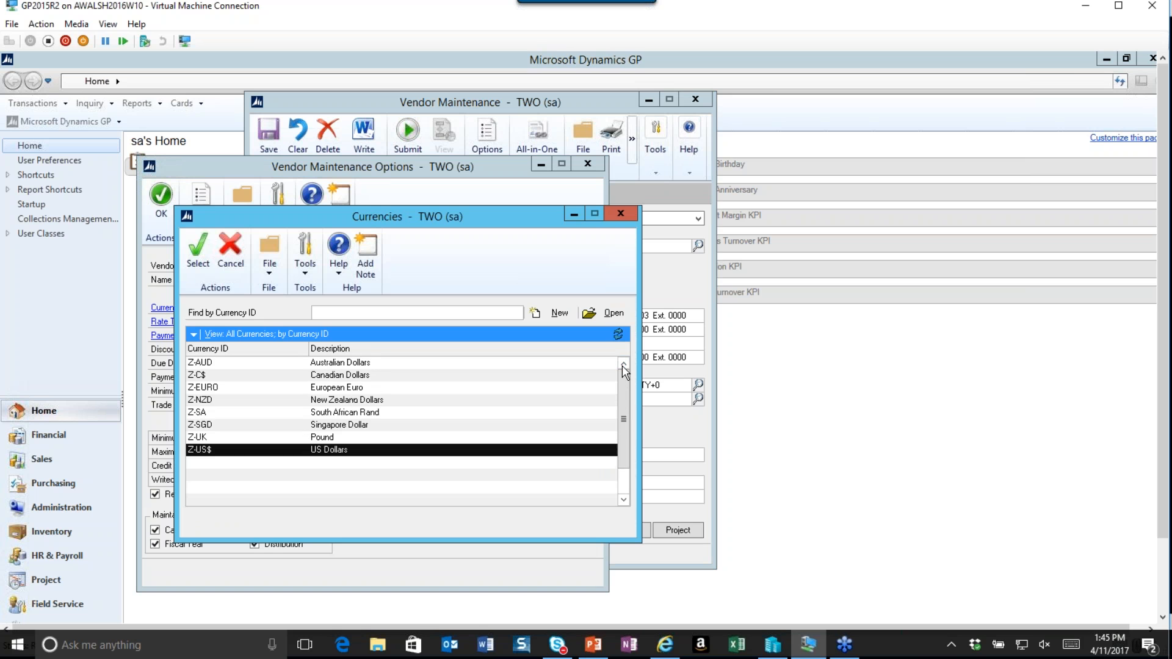
{"action": "scroll", "coordinate": [623, 366], "scroll_direction": "up", "scroll_amount": 1}
{"action": "left_click", "coordinate": [319, 364]}
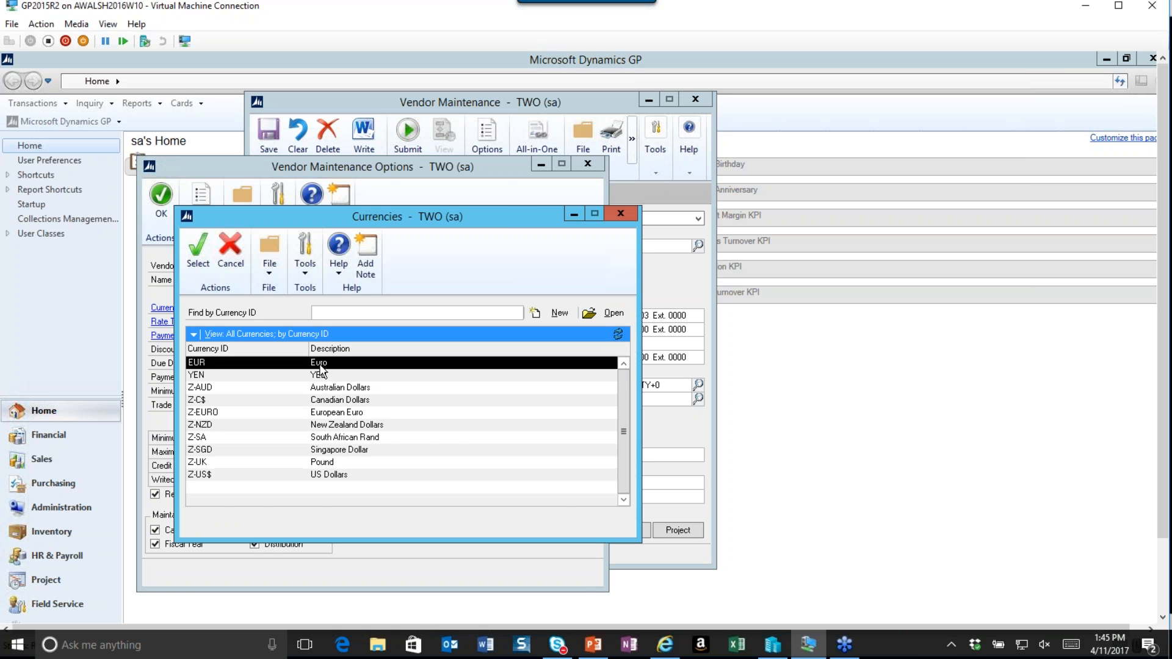
{"action": "left_click", "coordinate": [198, 262]}
{"action": "left_click", "coordinate": [366, 321]}
{"action": "left_click", "coordinate": [284, 366]}
{"action": "left_click", "coordinate": [267, 263]}
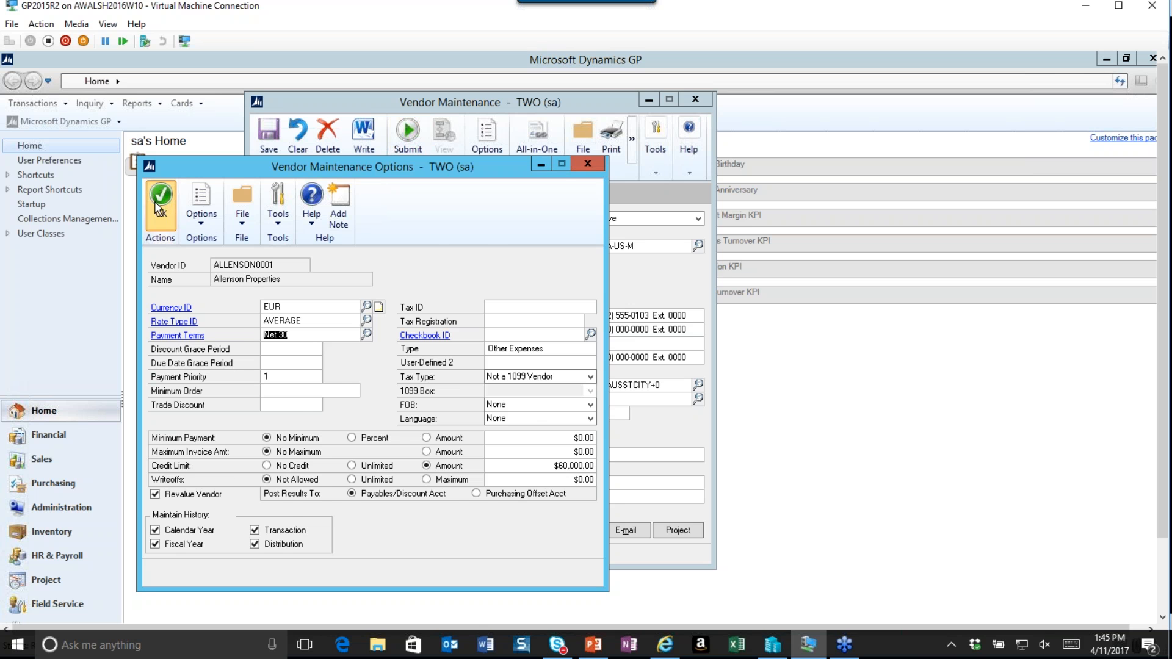
{"action": "left_click", "coordinate": [159, 201]}
{"action": "left_click", "coordinate": [268, 133]}
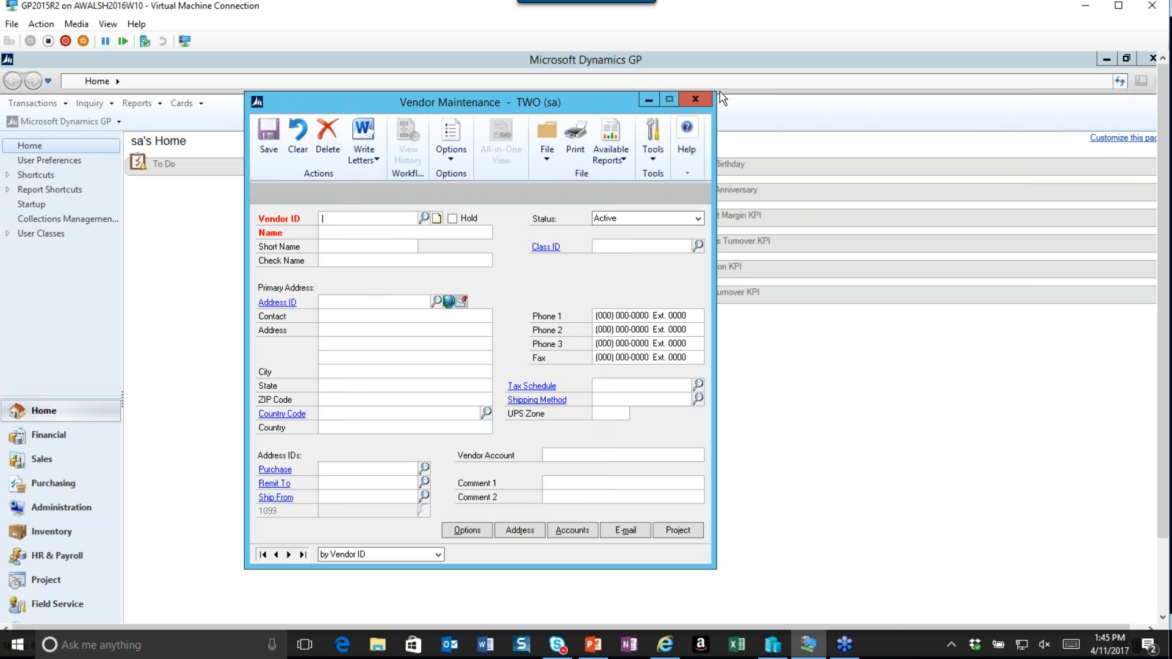
{"action": "left_click", "coordinate": [695, 99]}
Open Payables Transaction Entry and enter the invoice description Maint Fee.
{"action": "left_click", "coordinate": [62, 105]}
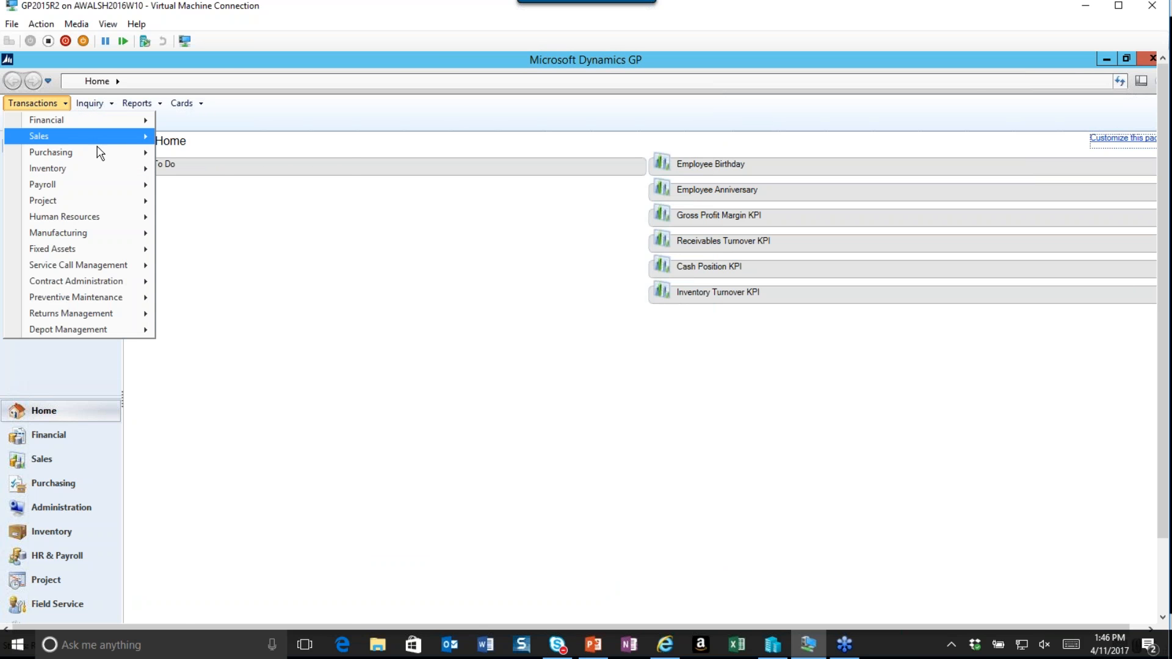
{"action": "mouse_move", "coordinate": [108, 151]}
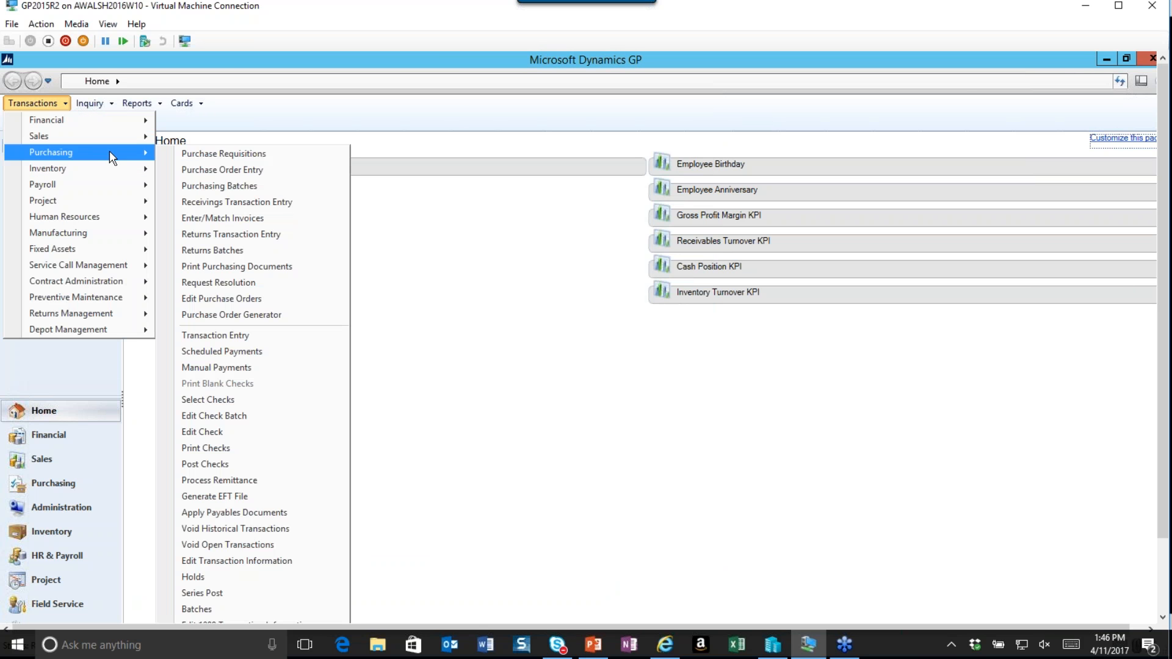
{"action": "left_click", "coordinate": [242, 339]}
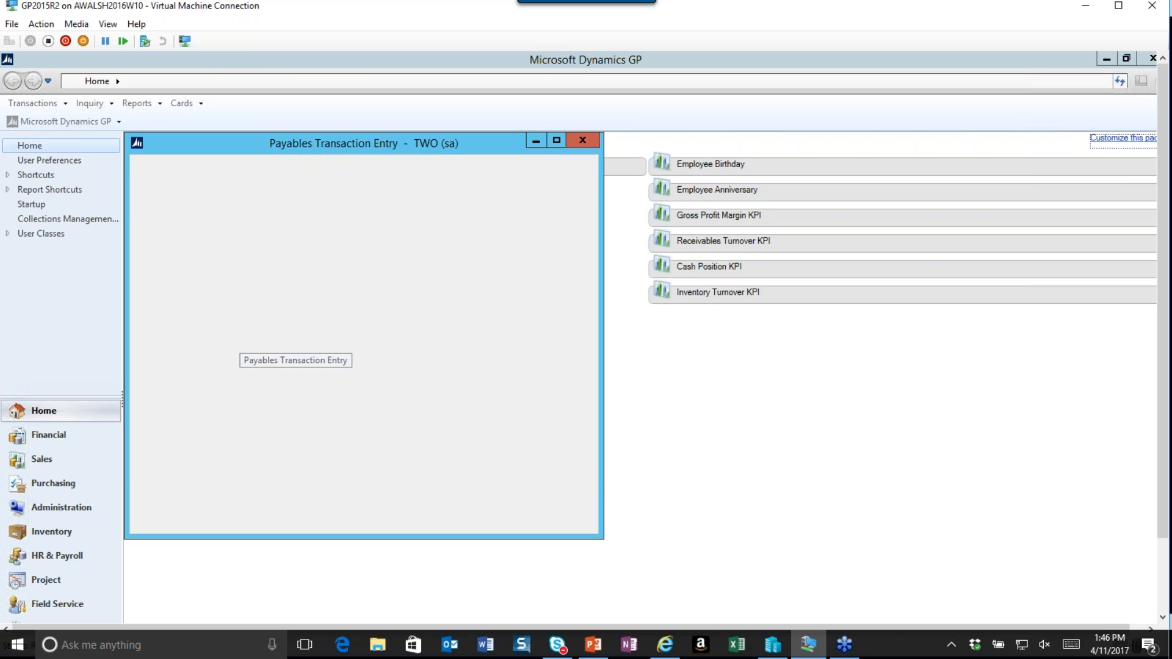
{"action": "left_click", "coordinate": [251, 268]}
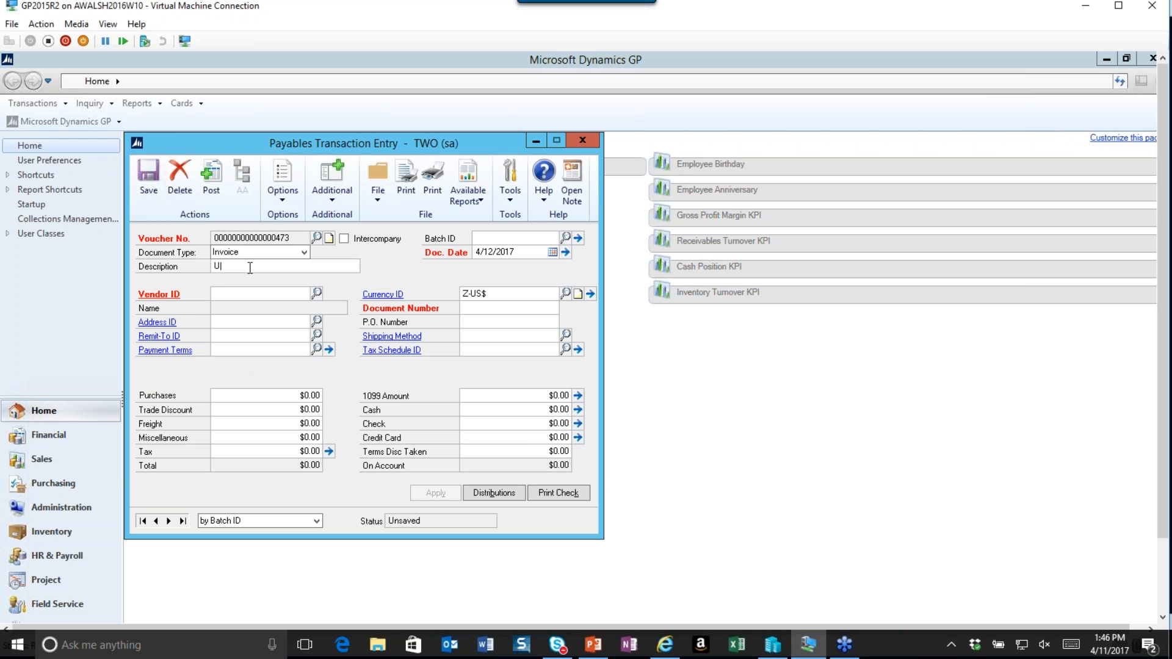
{"action": "type", "text": "Maint Fee"}
{"action": "key", "text": "Tab"}
Select vendor Allenson Properties for the invoice, continue past the rate type prompt, and close the exchange rate entry.
{"action": "left_click", "coordinate": [317, 293]}
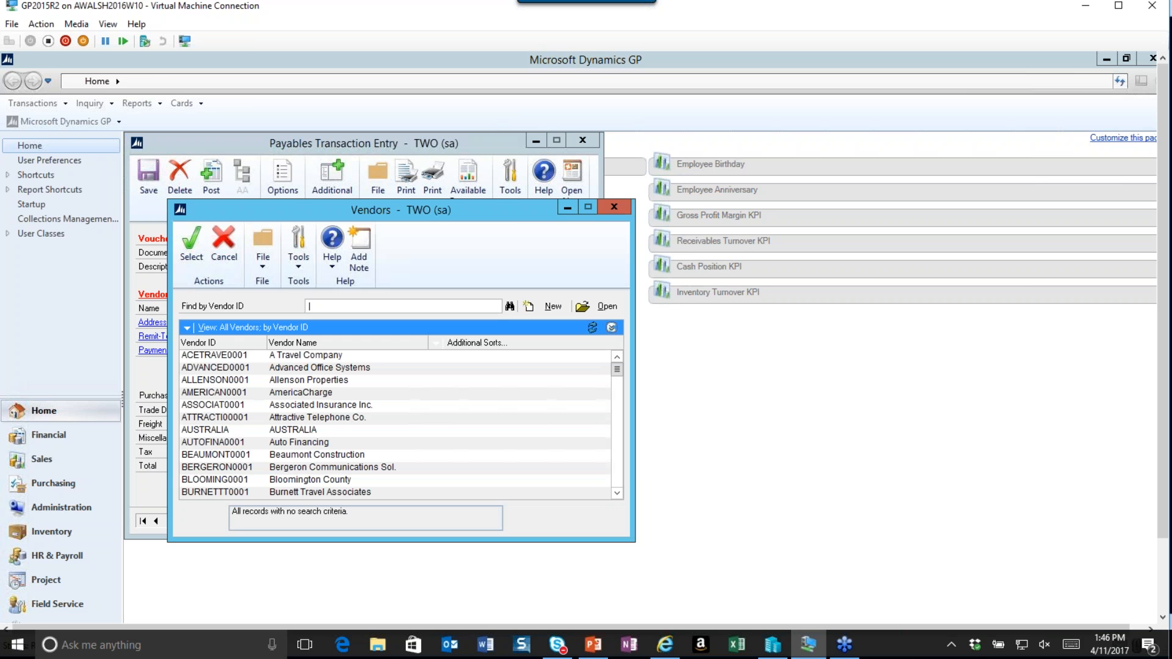
{"action": "double_click", "coordinate": [232, 381]}
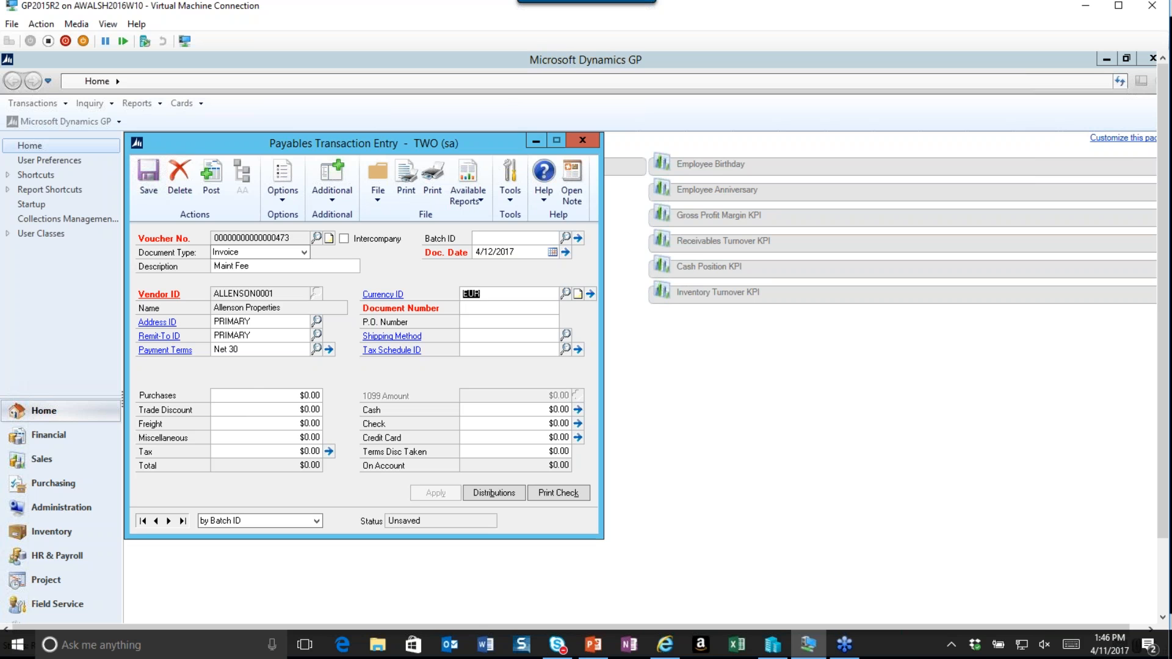
{"action": "key", "text": "Tab"}
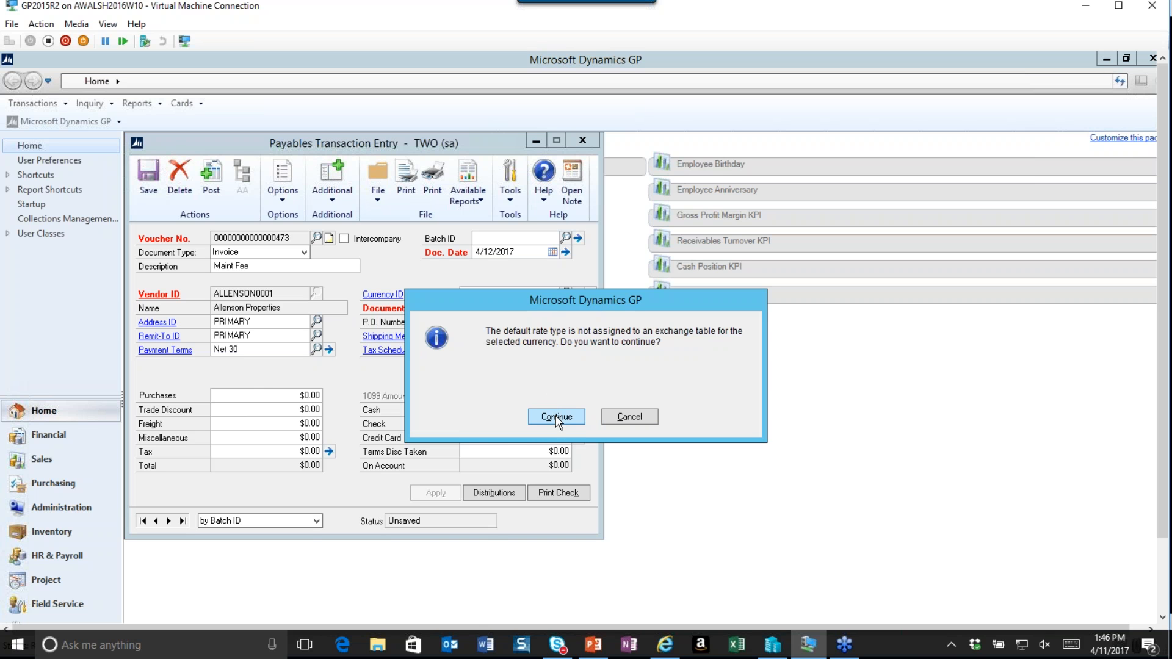
{"action": "left_click", "coordinate": [557, 417]}
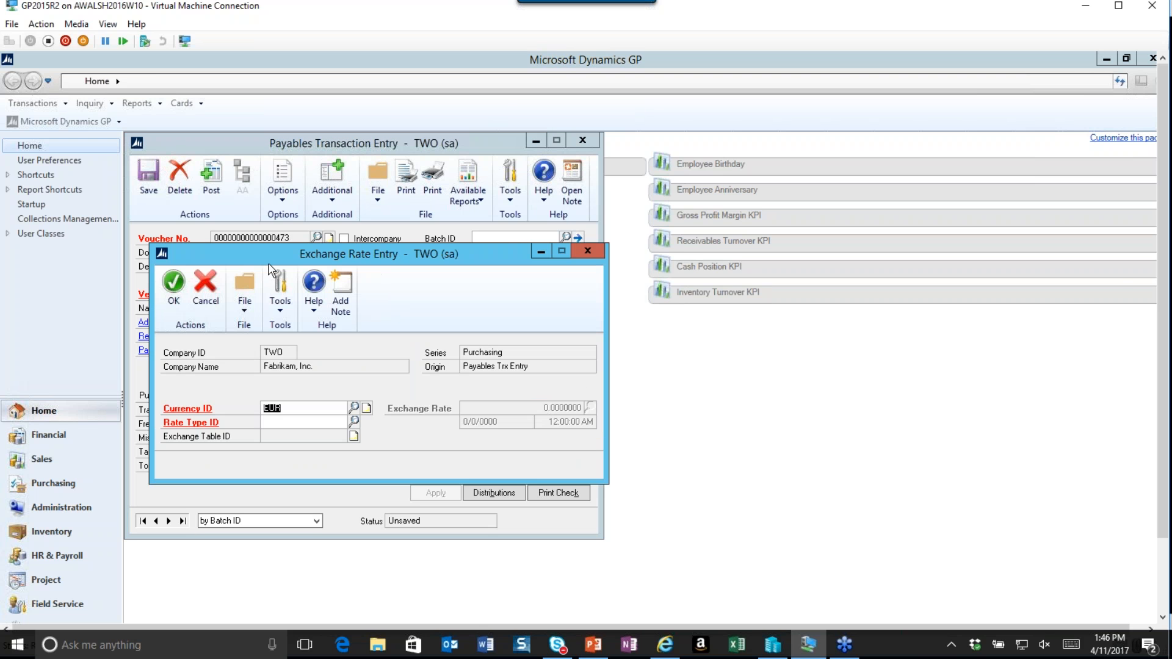
{"action": "left_click_drag", "start_coordinate": [262, 257], "coordinate": [720, 236]}
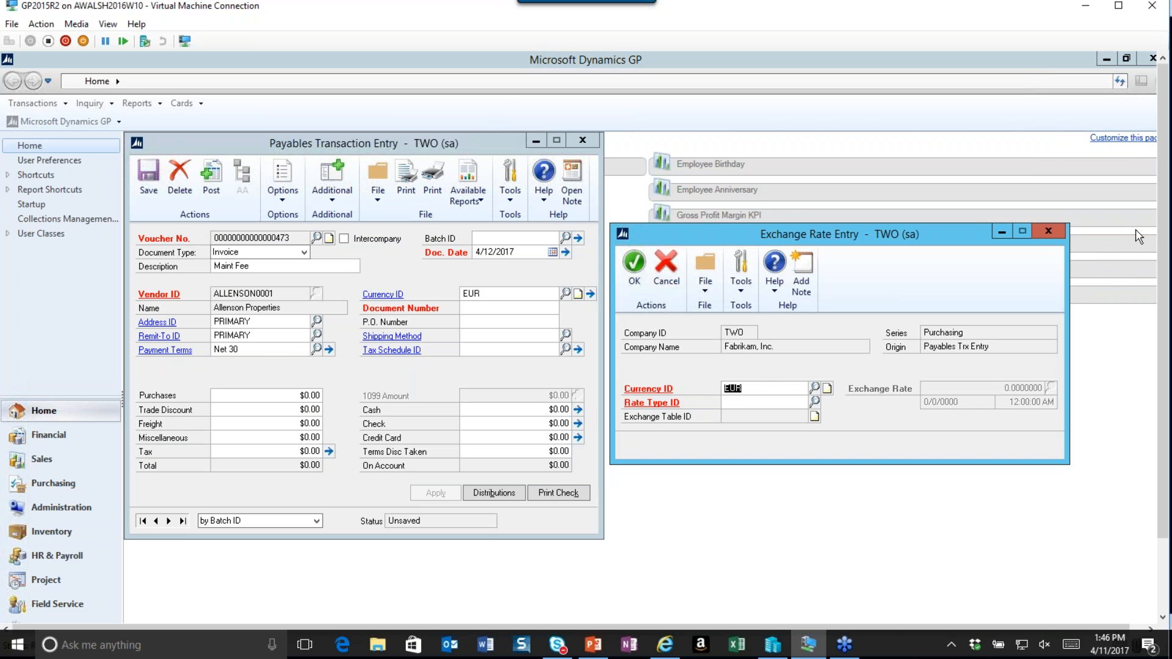
{"action": "left_click", "coordinate": [1054, 232]}
Reopen the EUR exchange rate entry for the invoice and browse the available rate types.
{"action": "left_click", "coordinate": [529, 298]}
{"action": "key", "text": "Tab"}
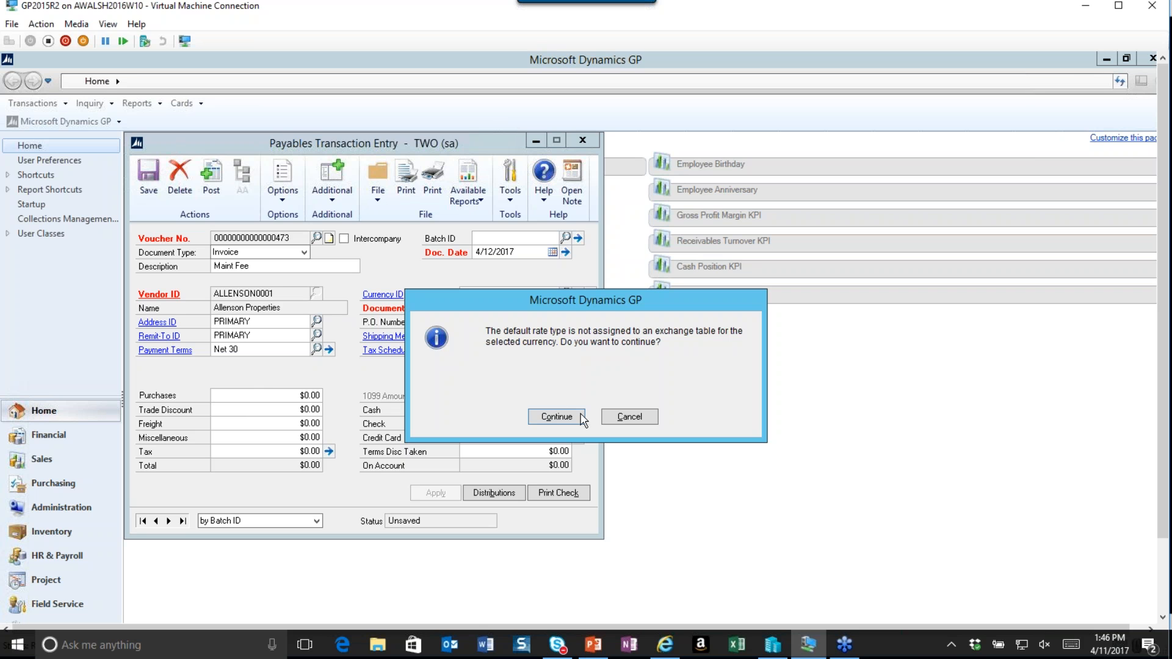
{"action": "left_click", "coordinate": [557, 415]}
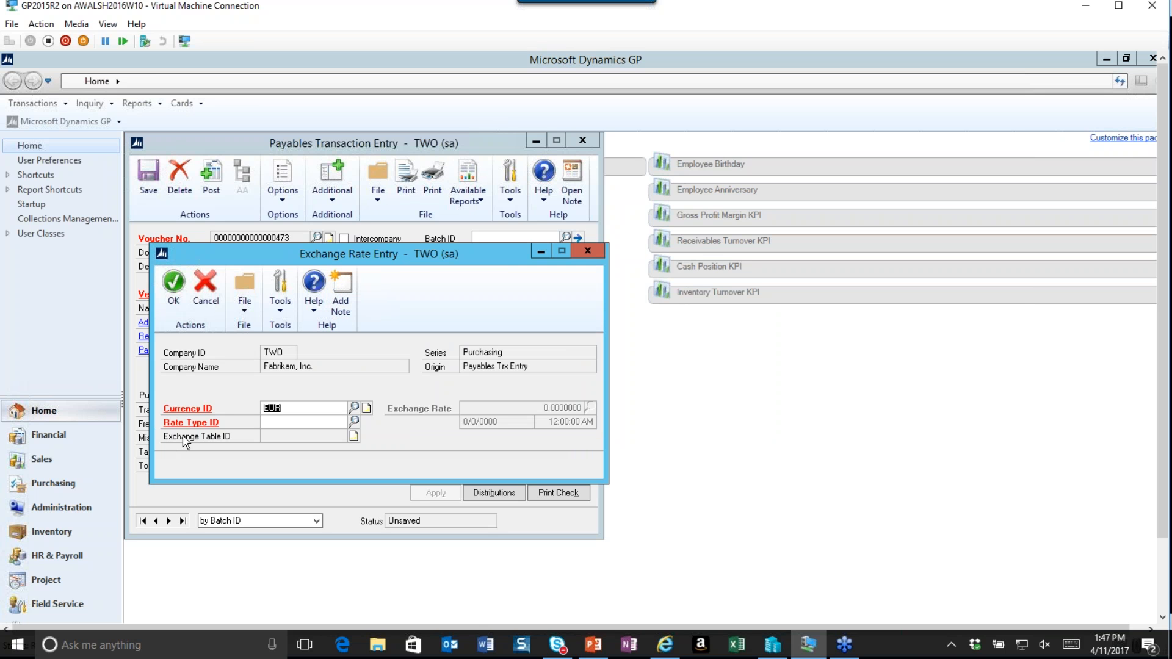
{"action": "left_click", "coordinate": [290, 421]}
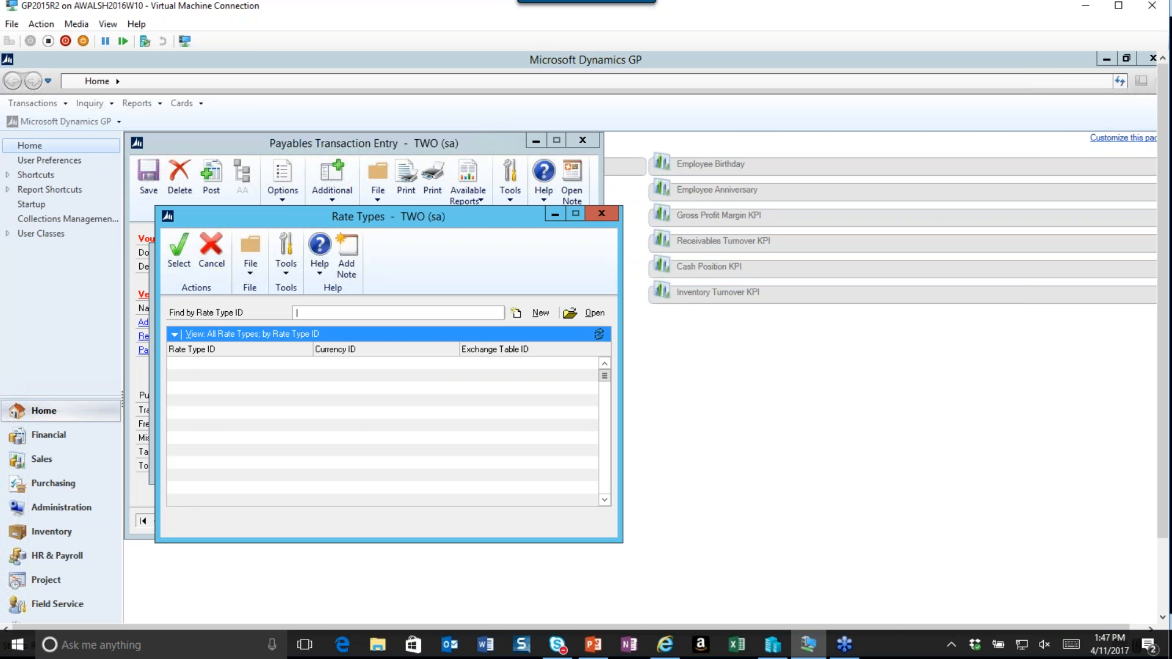
{"action": "left_click", "coordinate": [601, 214]}
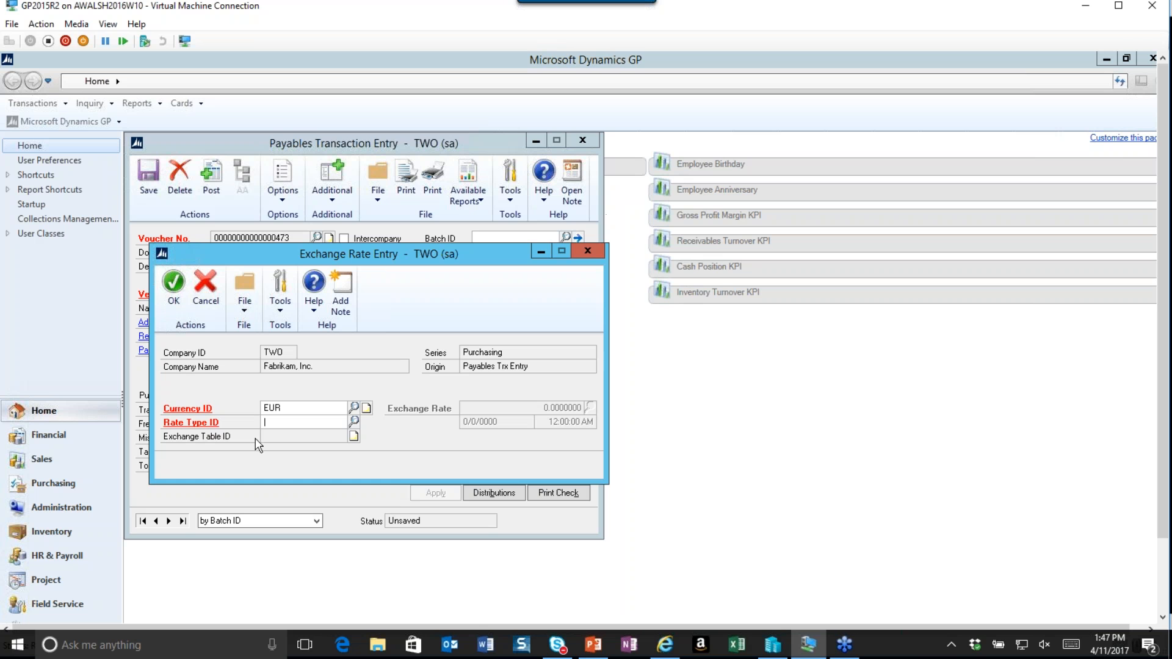
Try to set the invoice exchange rate's rate type to AVERAGE.
{"action": "type", "text": "AV"}
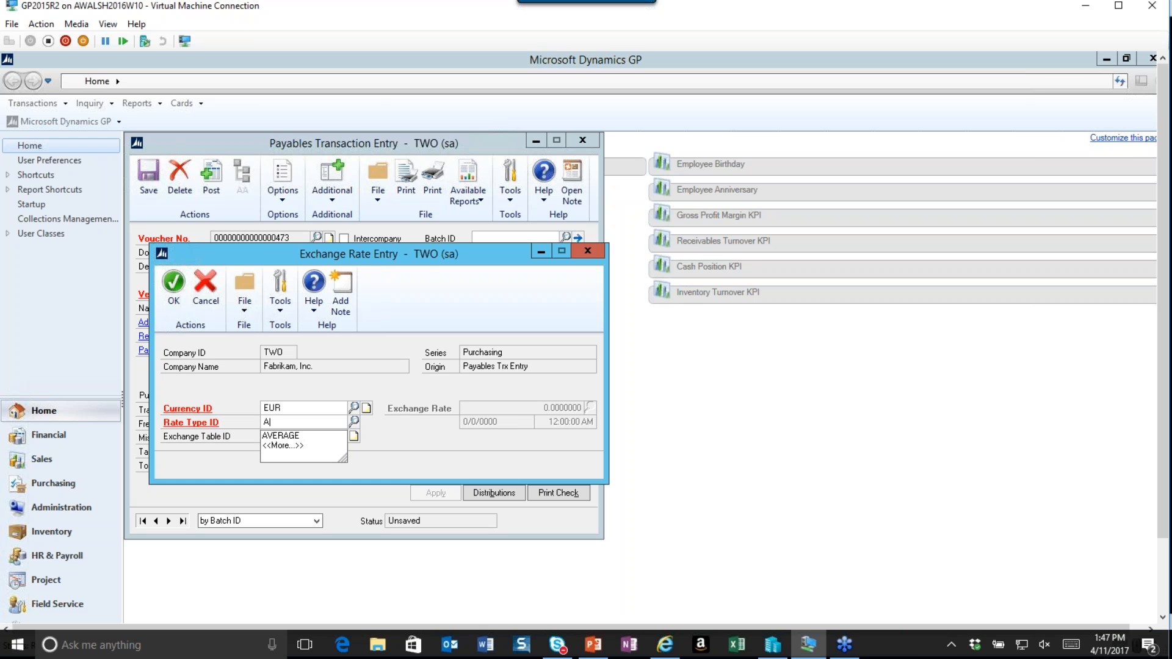
{"action": "left_click", "coordinate": [286, 436]}
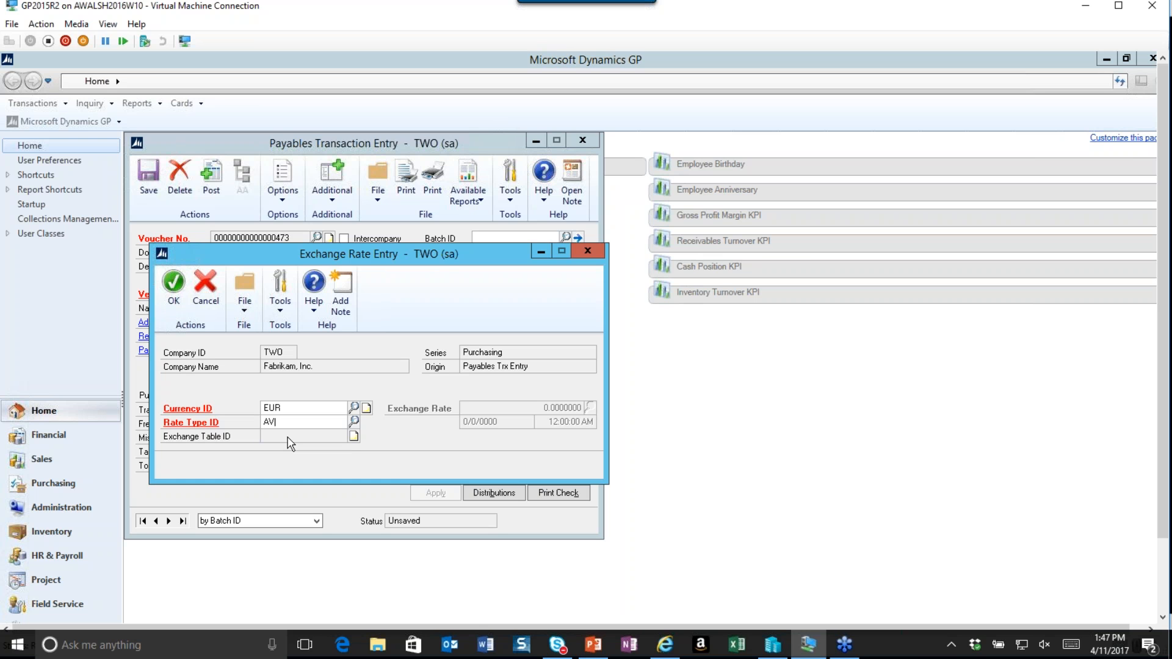
{"action": "key", "text": "Tab"}
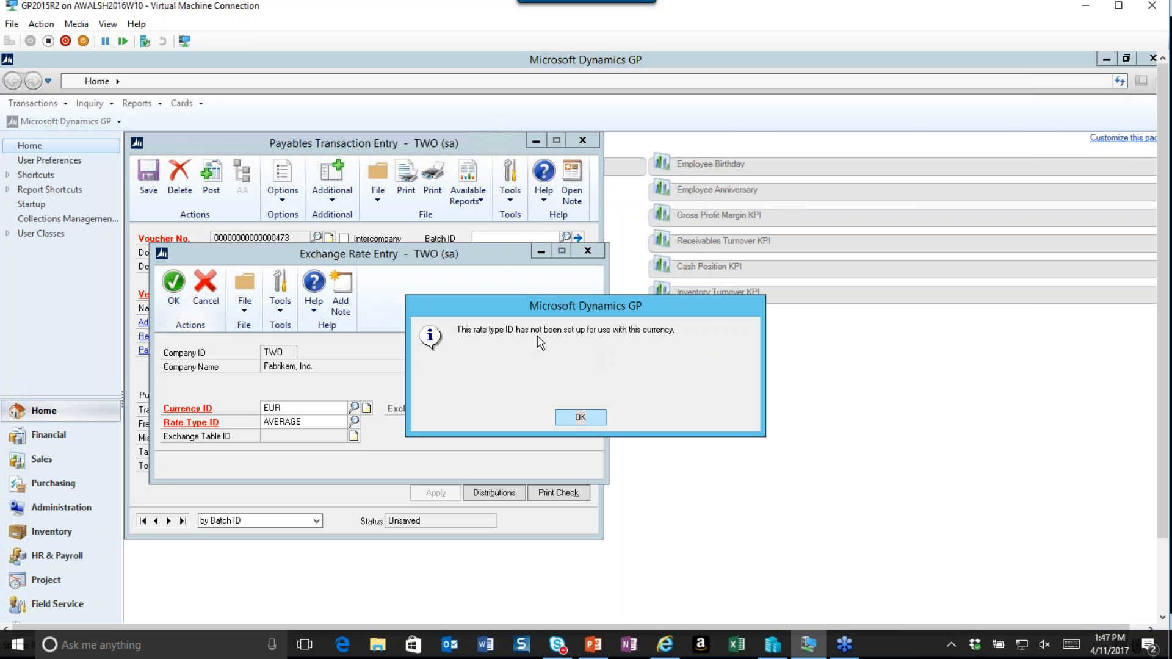
{"action": "left_click", "coordinate": [580, 417]}
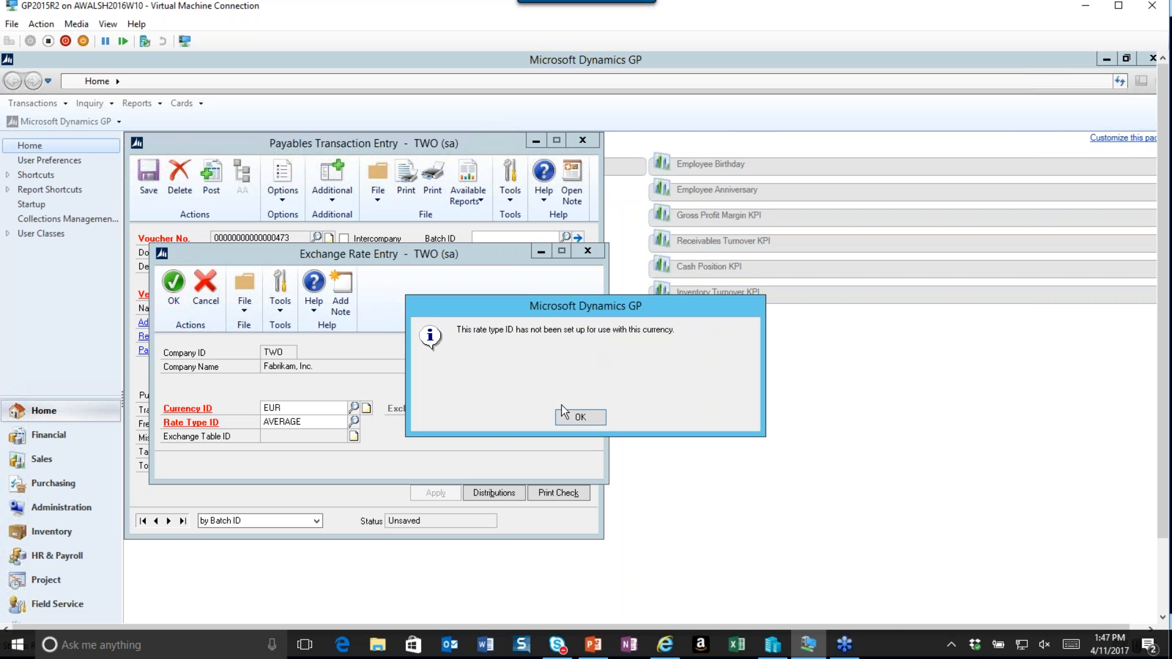
{"action": "left_click", "coordinate": [577, 418]}
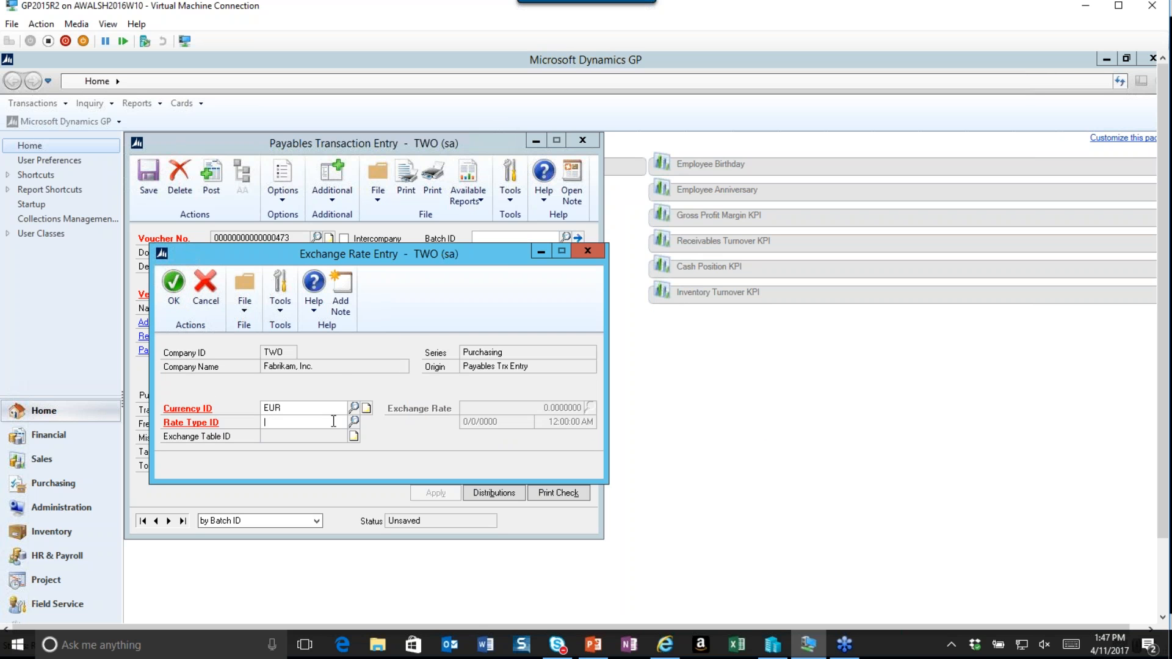
Open the EUR currency setup from the exchange rate entry, then close it and the exchange rate entry window.
{"action": "right_click", "coordinate": [189, 408]}
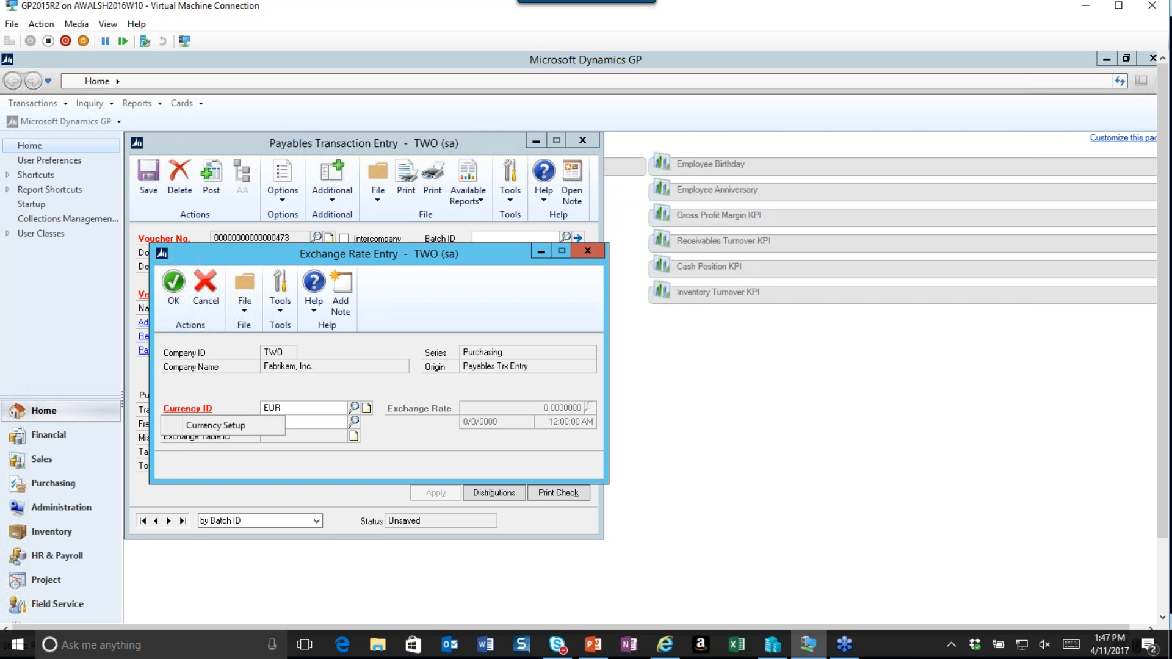
{"action": "left_click", "coordinate": [201, 423]}
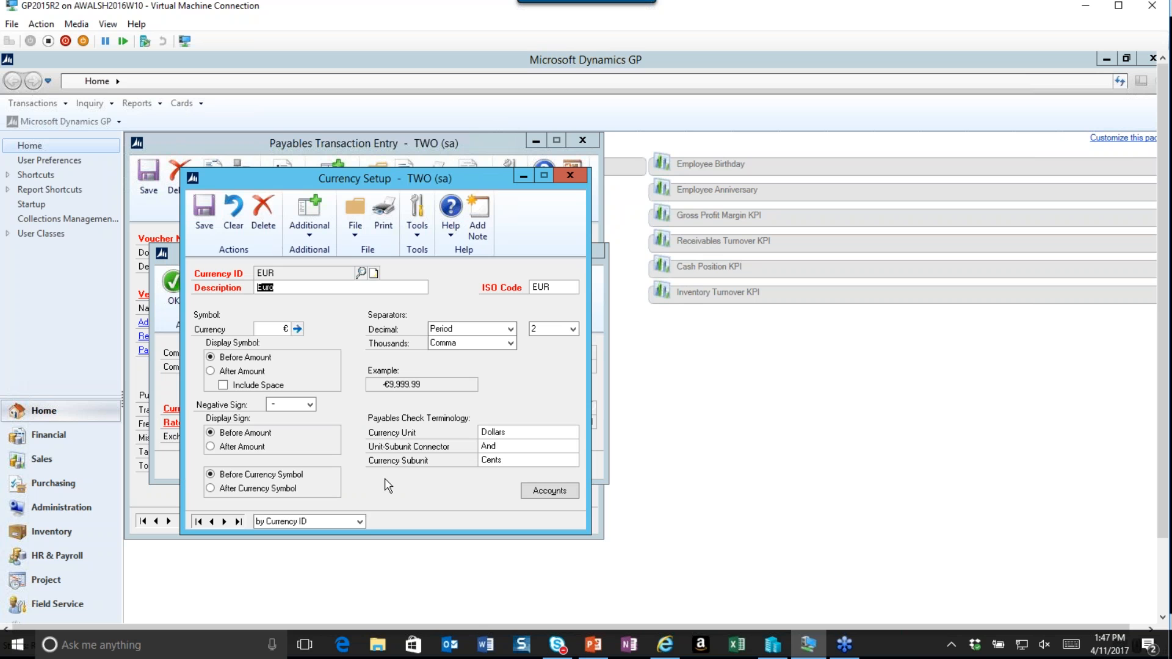
{"action": "left_click", "coordinate": [574, 170]}
{"action": "left_click", "coordinate": [587, 250]}
{"action": "left_click", "coordinate": [584, 417]}
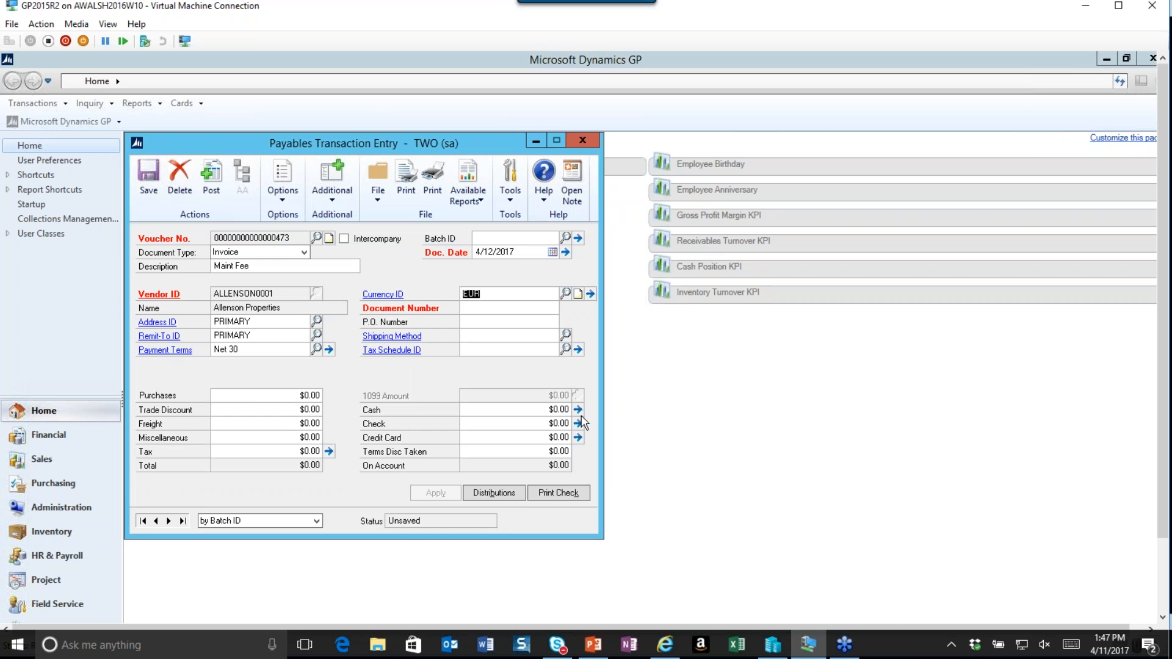
Open the multicurrency rate types setup and load the EUR USD exchange table.
{"action": "left_click_drag", "start_coordinate": [244, 139], "coordinate": [494, 130]}
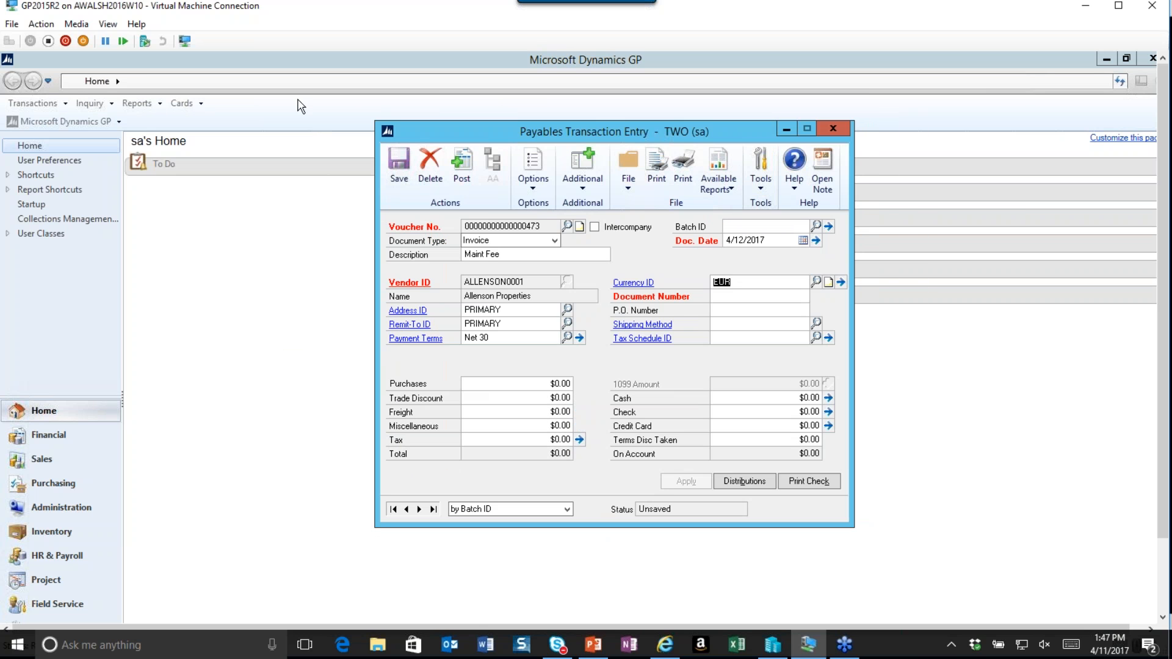
{"action": "left_click", "coordinate": [97, 124]}
{"action": "left_click", "coordinate": [100, 124]}
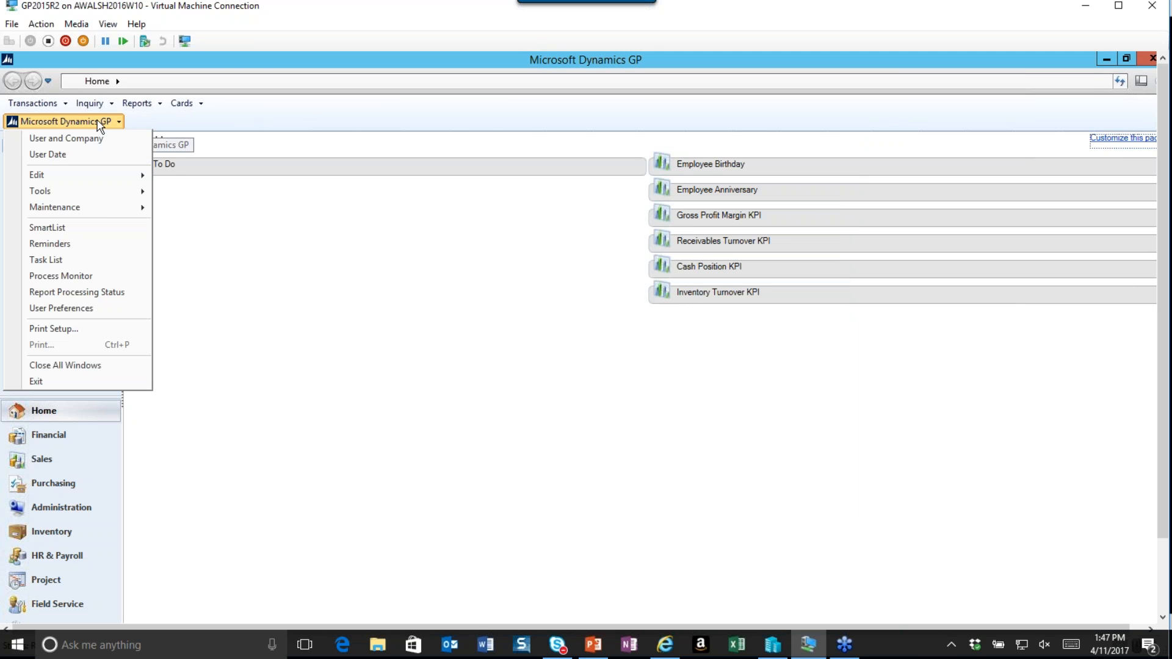
{"action": "mouse_move", "coordinate": [105, 195]}
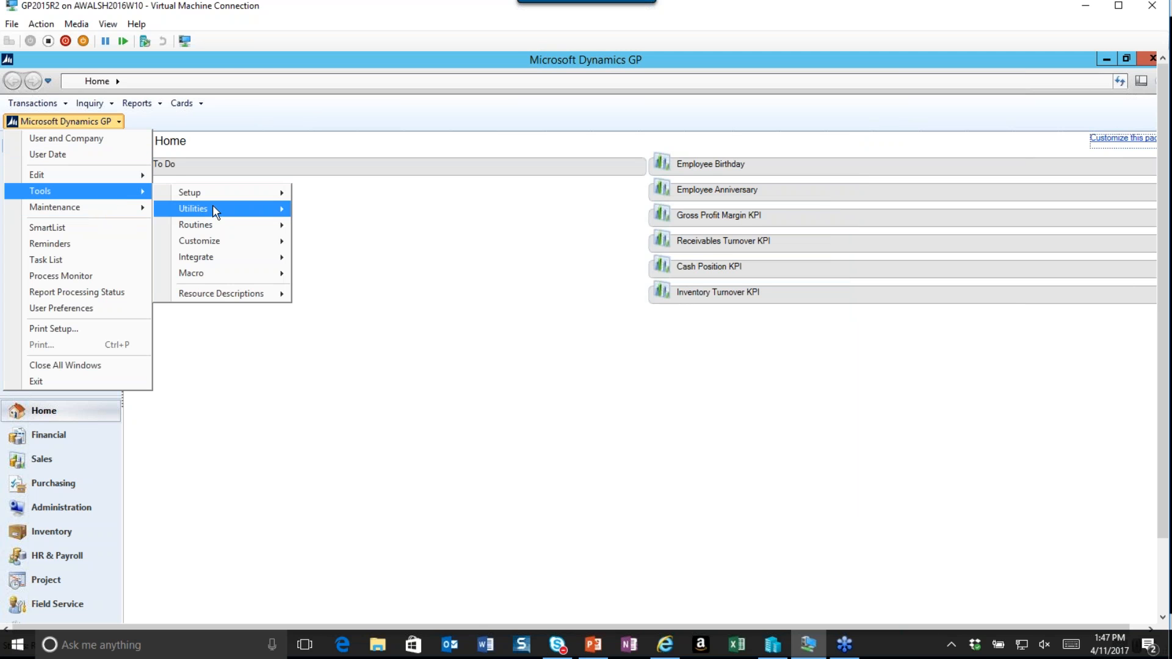
{"action": "mouse_move", "coordinate": [243, 196]}
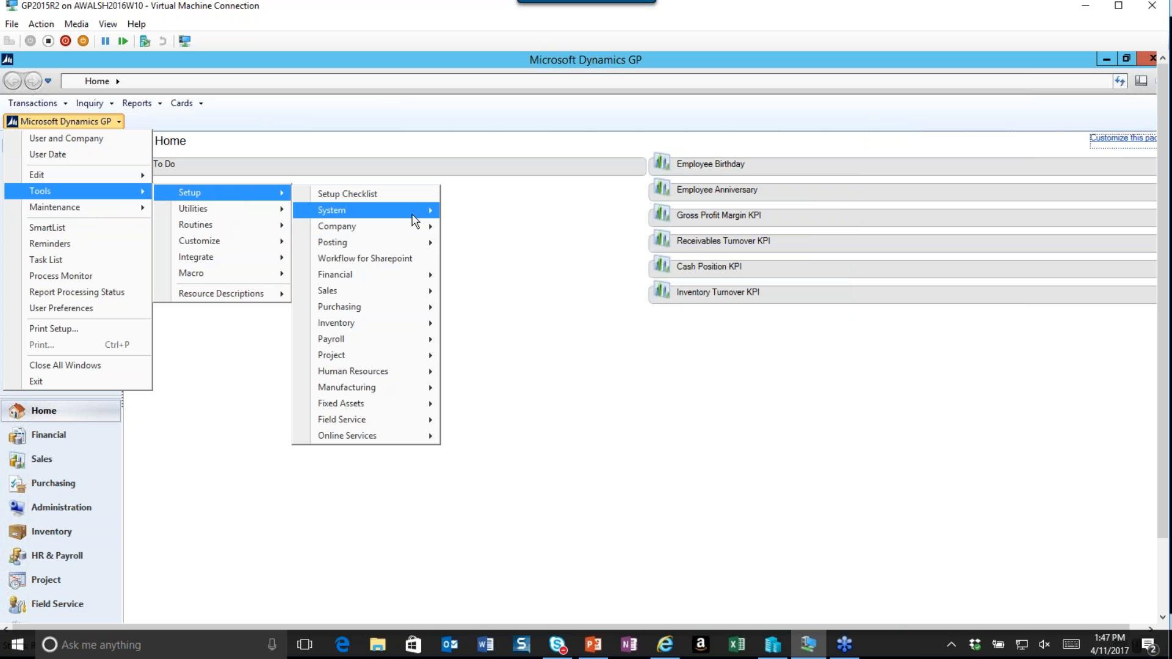
{"action": "mouse_move", "coordinate": [415, 219]}
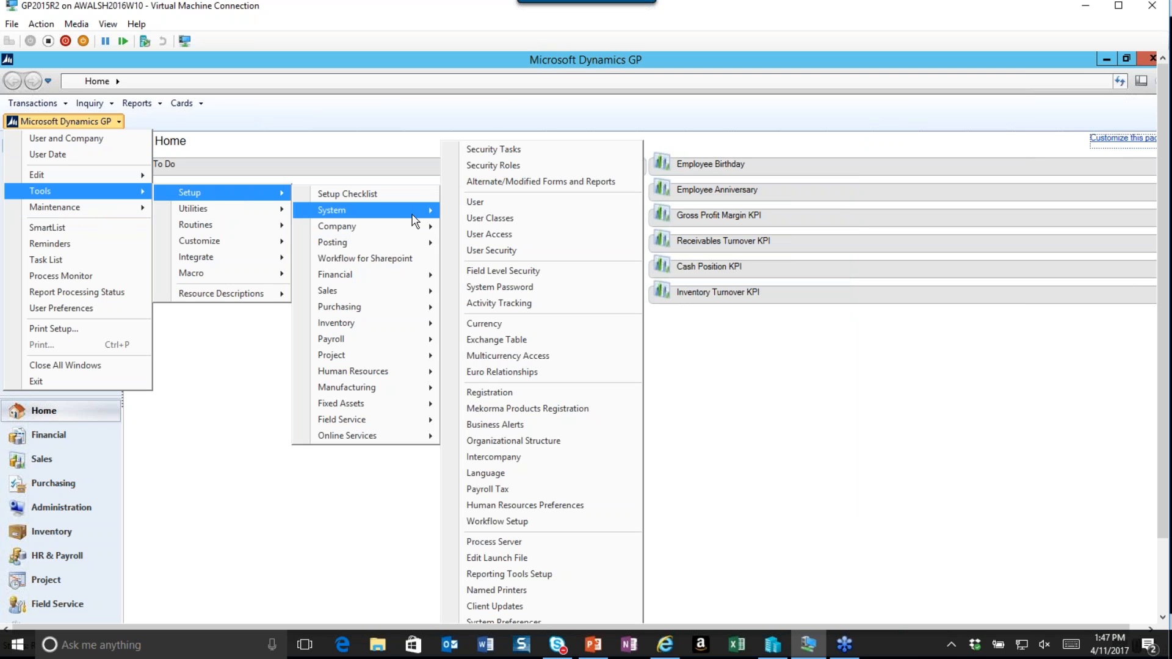
{"action": "mouse_move", "coordinate": [405, 272]}
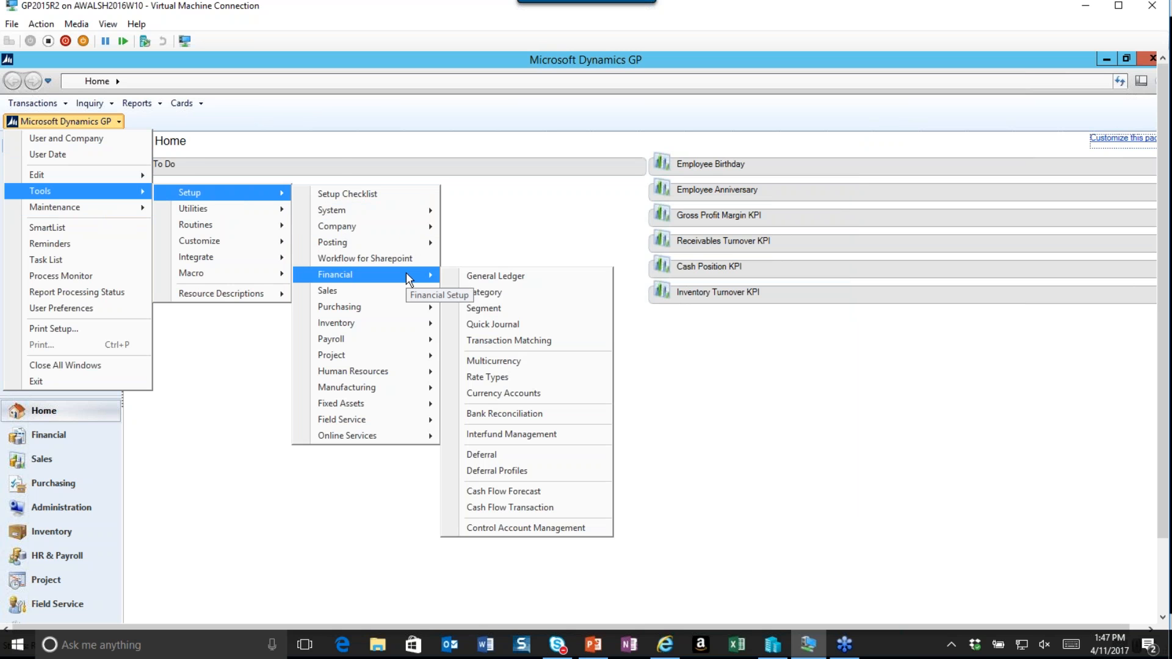
{"action": "left_click", "coordinate": [488, 377]}
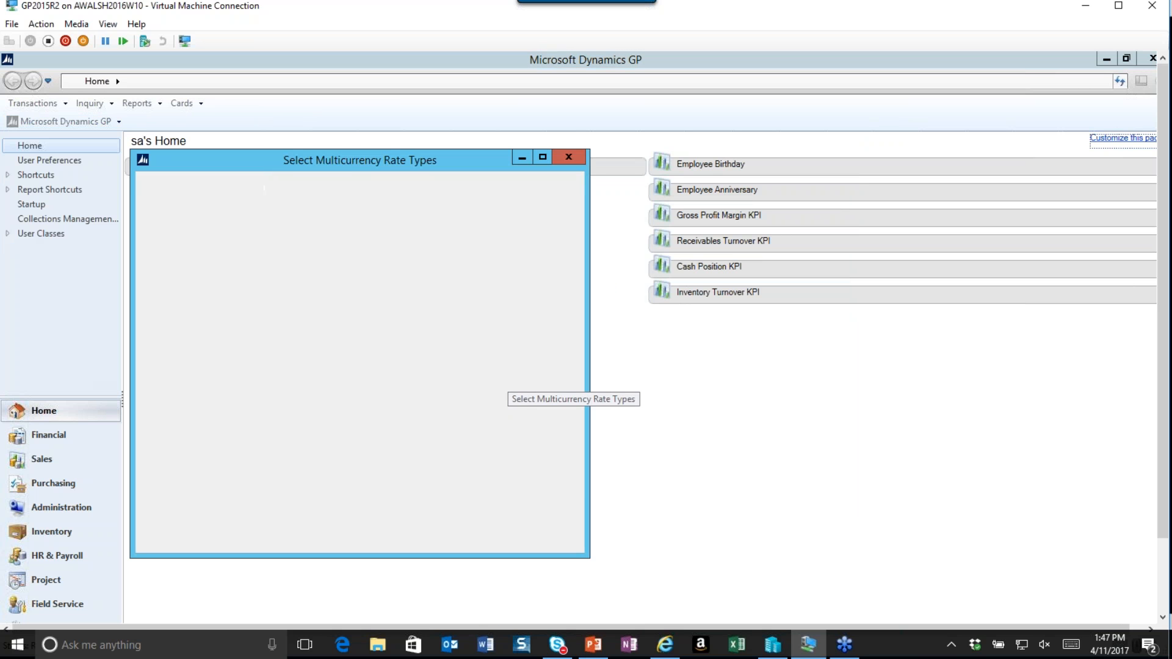
{"action": "left_click_drag", "start_coordinate": [340, 160], "coordinate": [485, 160]}
{"action": "left_click", "coordinate": [493, 253]}
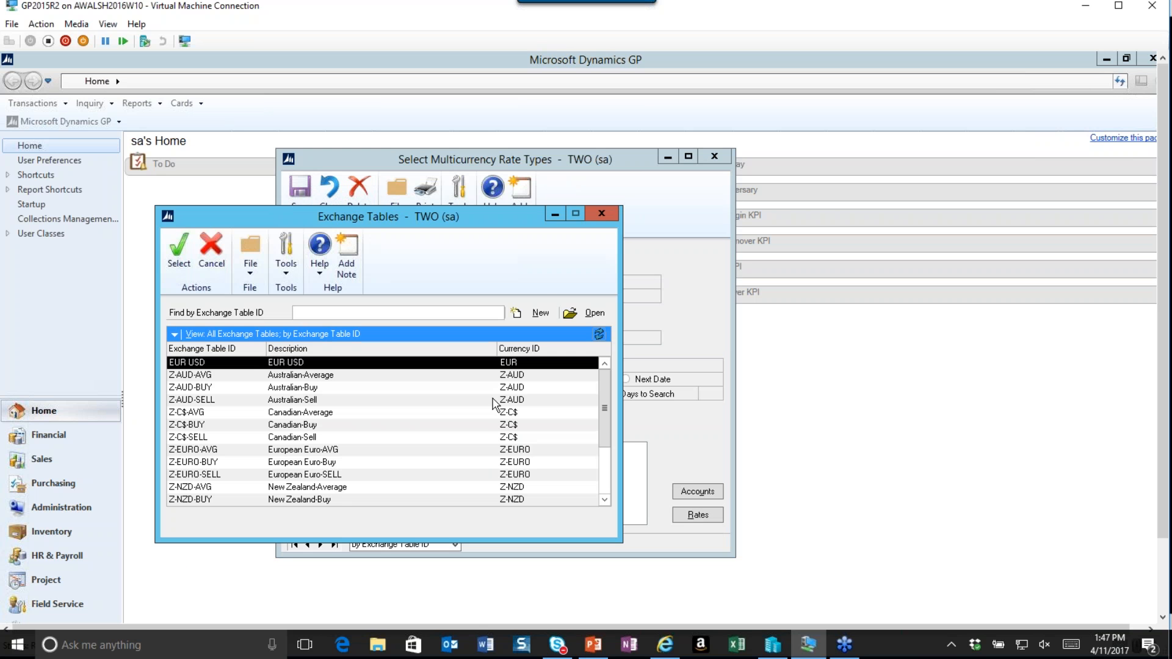
{"action": "left_click", "coordinate": [178, 250]}
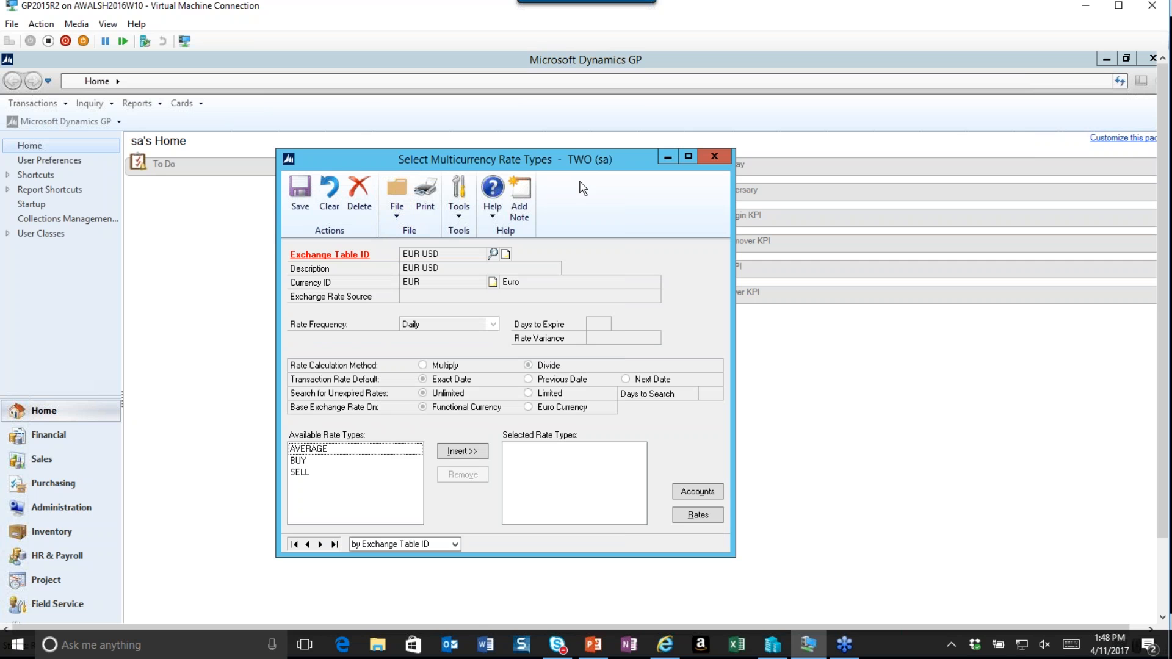
Insert the AVERAGE rate type for the EUR USD exchange table, check its rates, and save the setup.
{"action": "left_click", "coordinate": [316, 453]}
{"action": "left_click", "coordinate": [462, 451]}
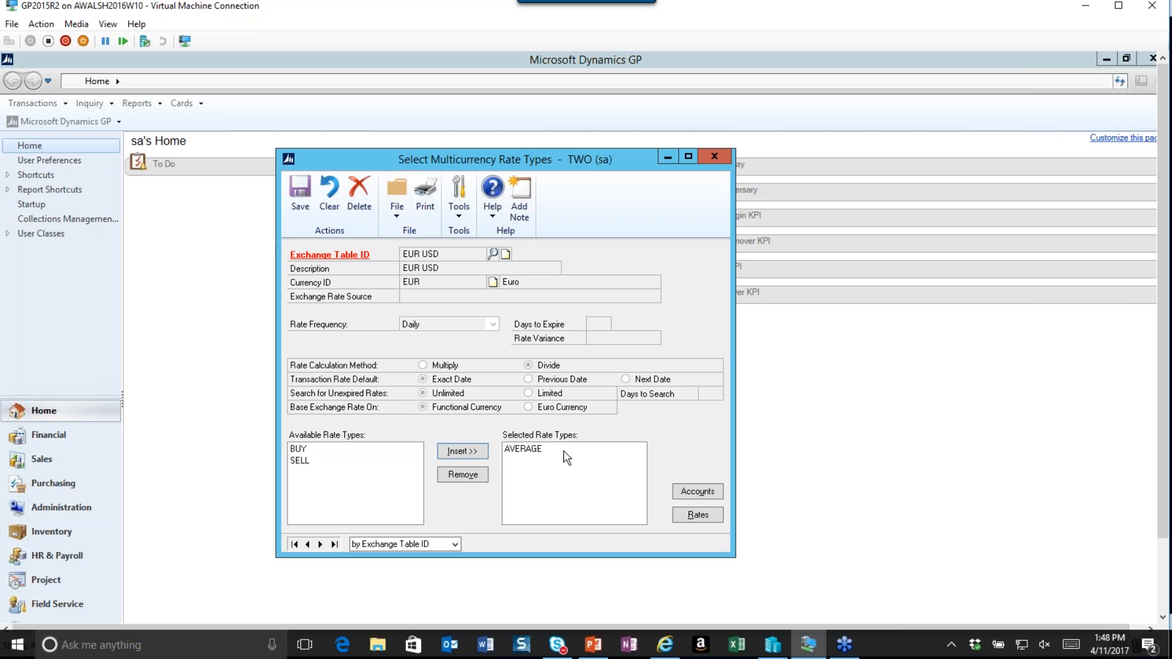
{"action": "left_click", "coordinate": [527, 451]}
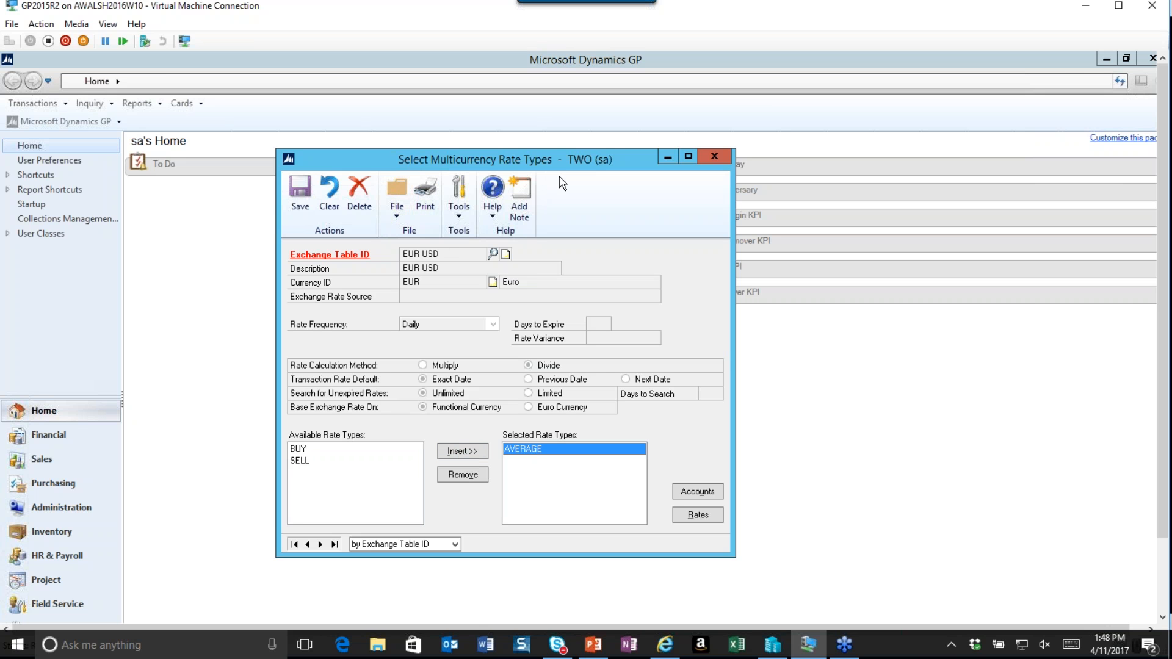
{"action": "left_click", "coordinate": [698, 515]}
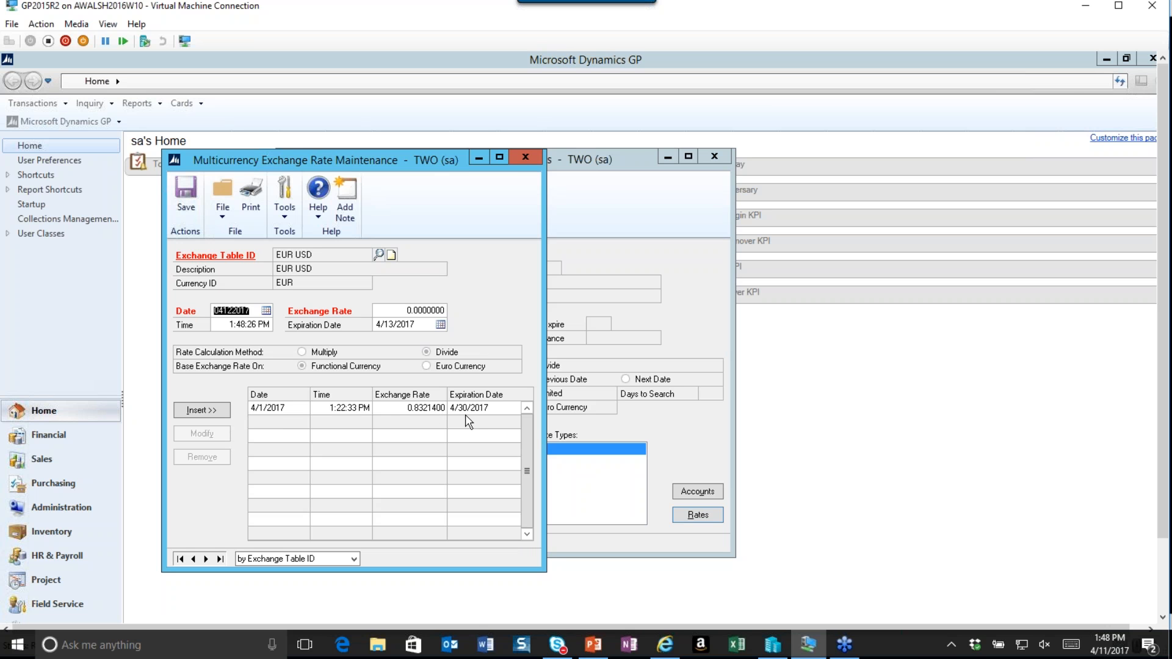
{"action": "left_click", "coordinate": [525, 157]}
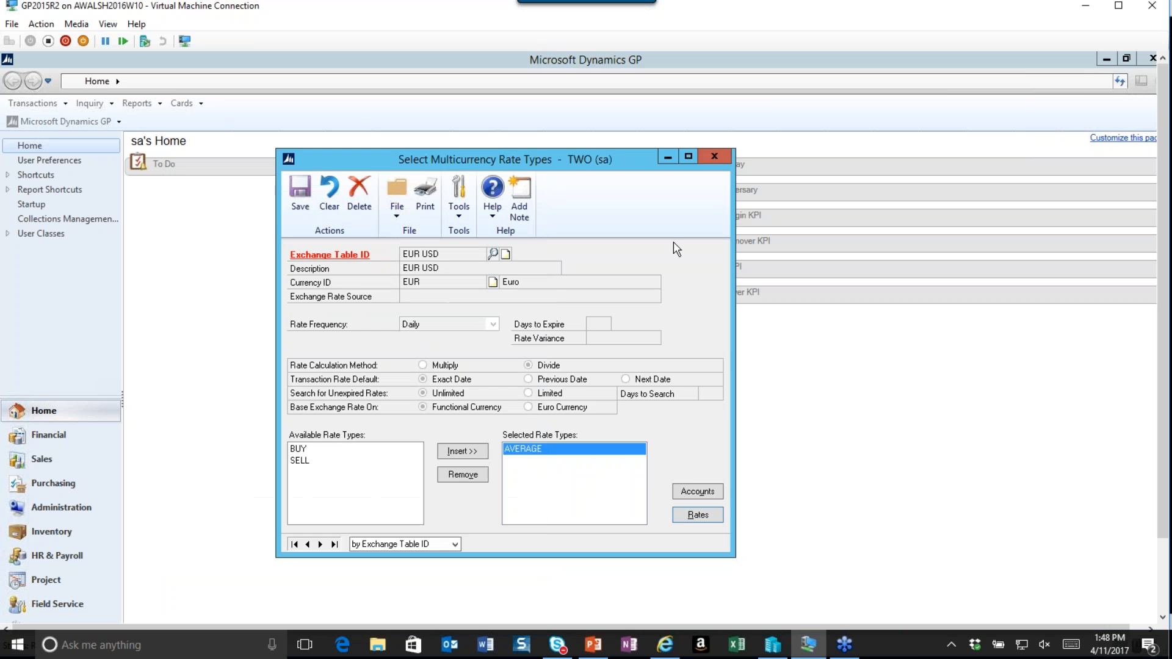
{"action": "left_click", "coordinate": [299, 191]}
{"action": "left_click", "coordinate": [717, 156]}
Reopen Payables Transaction Entry and re-enter EUR as the invoice currency, continuing to exchange rate entry.
{"action": "left_click", "coordinate": [51, 104]}
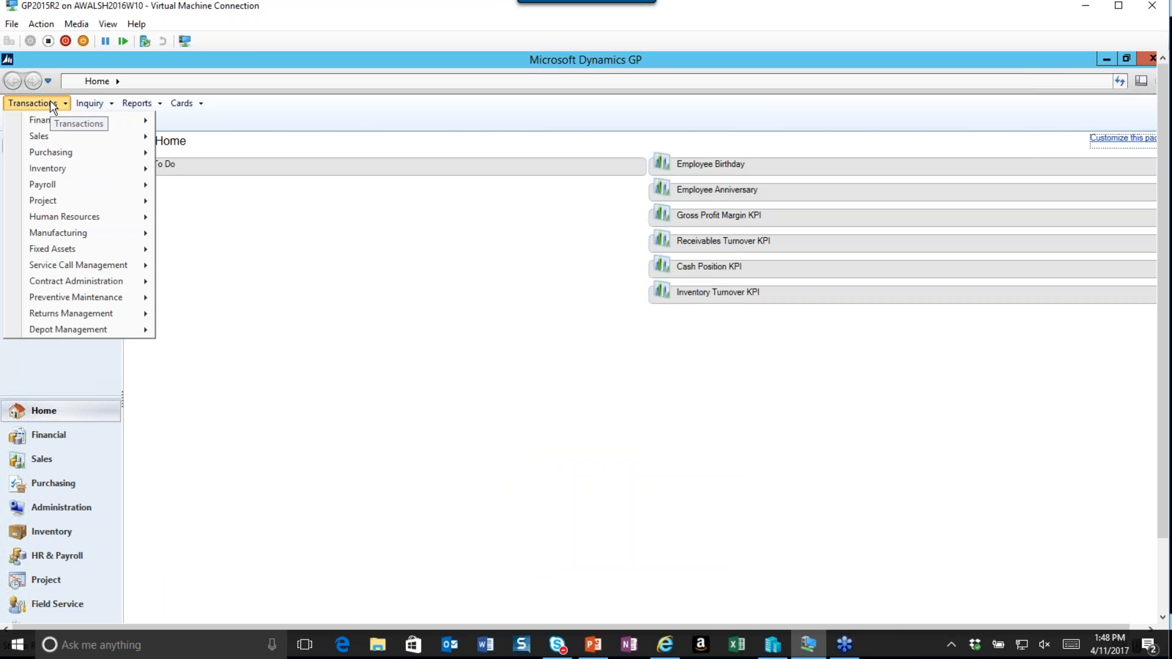
{"action": "mouse_move", "coordinate": [72, 152]}
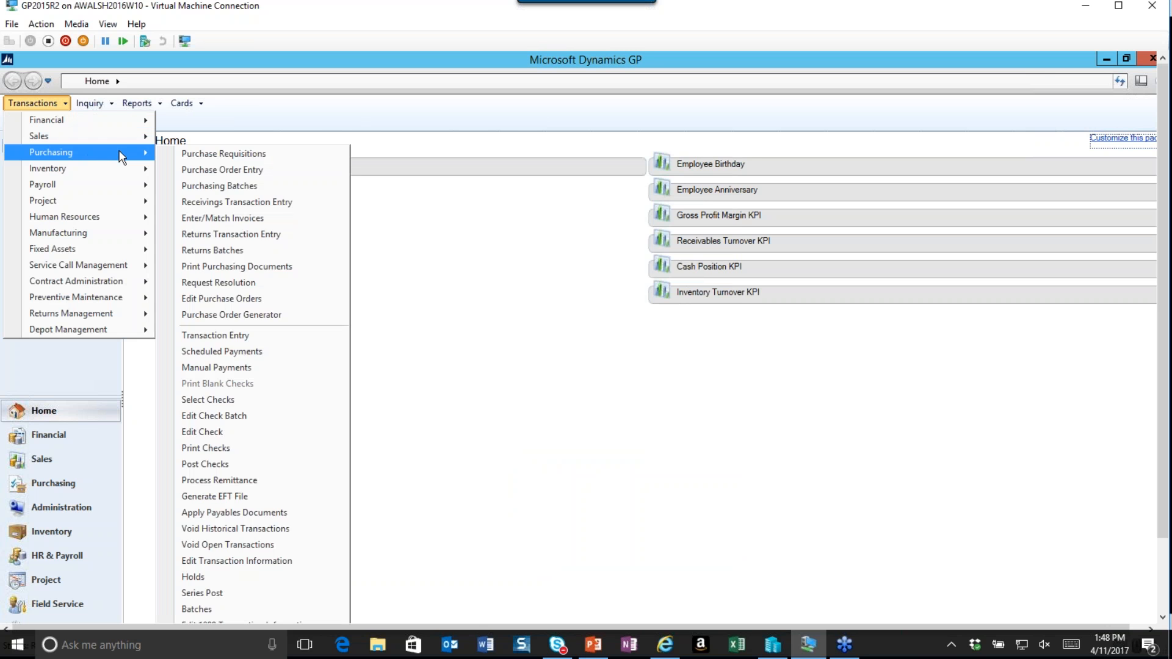
{"action": "left_click", "coordinate": [251, 334]}
{"action": "left_click_drag", "start_coordinate": [501, 133], "coordinate": [401, 93]}
{"action": "left_click", "coordinate": [665, 242]}
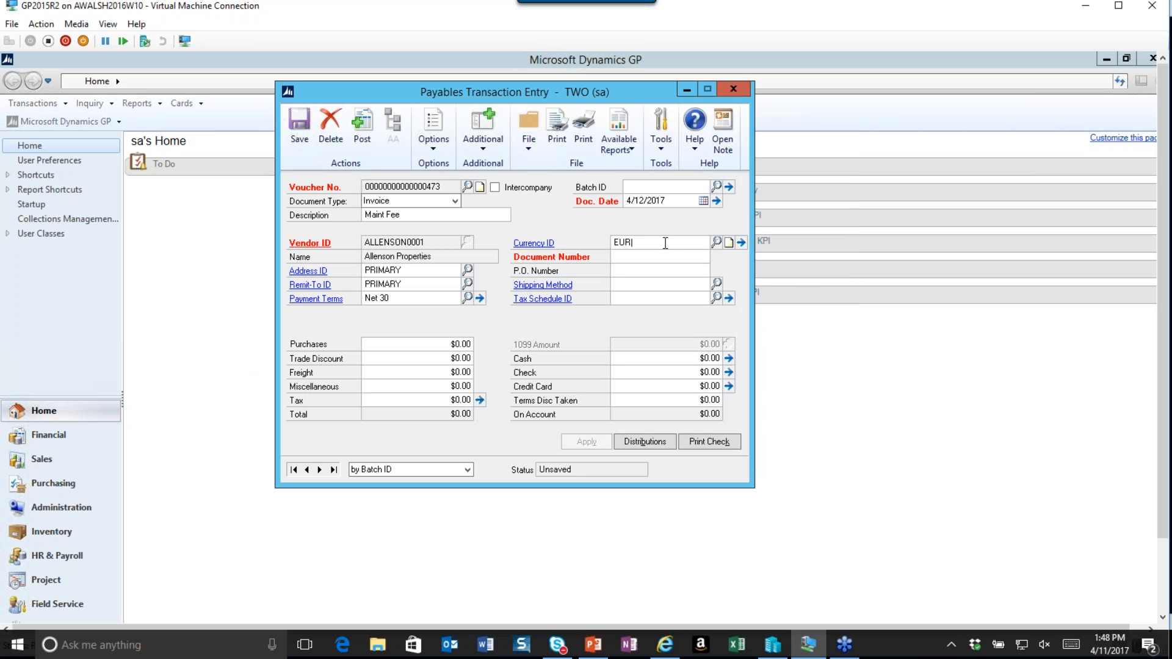
{"action": "key", "text": "Tab"}
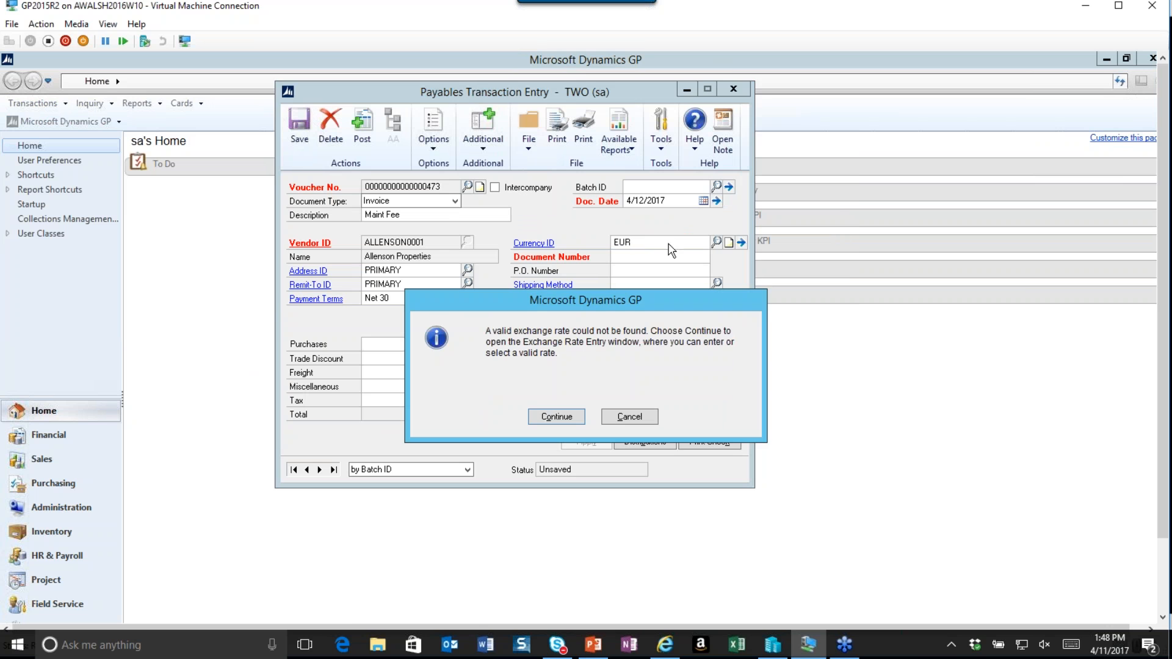
{"action": "left_click", "coordinate": [545, 417]}
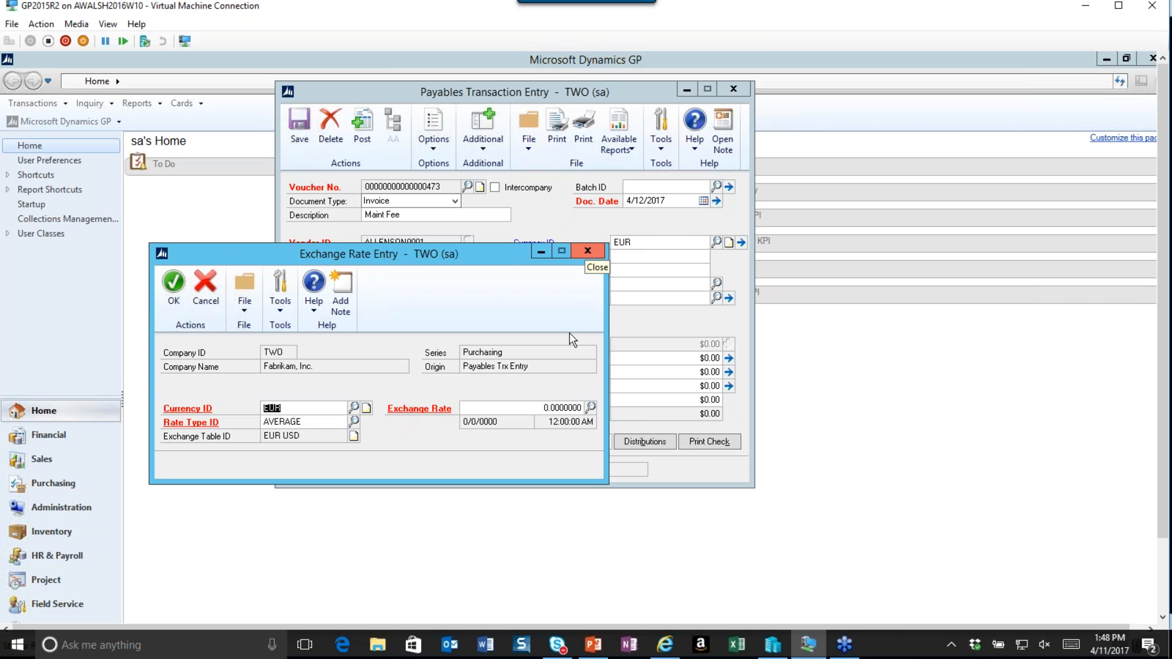
Select the available EUR USD exchange rate for the invoice and accept the exchange rate entry.
{"action": "left_click", "coordinate": [530, 407]}
{"action": "left_click", "coordinate": [590, 407]}
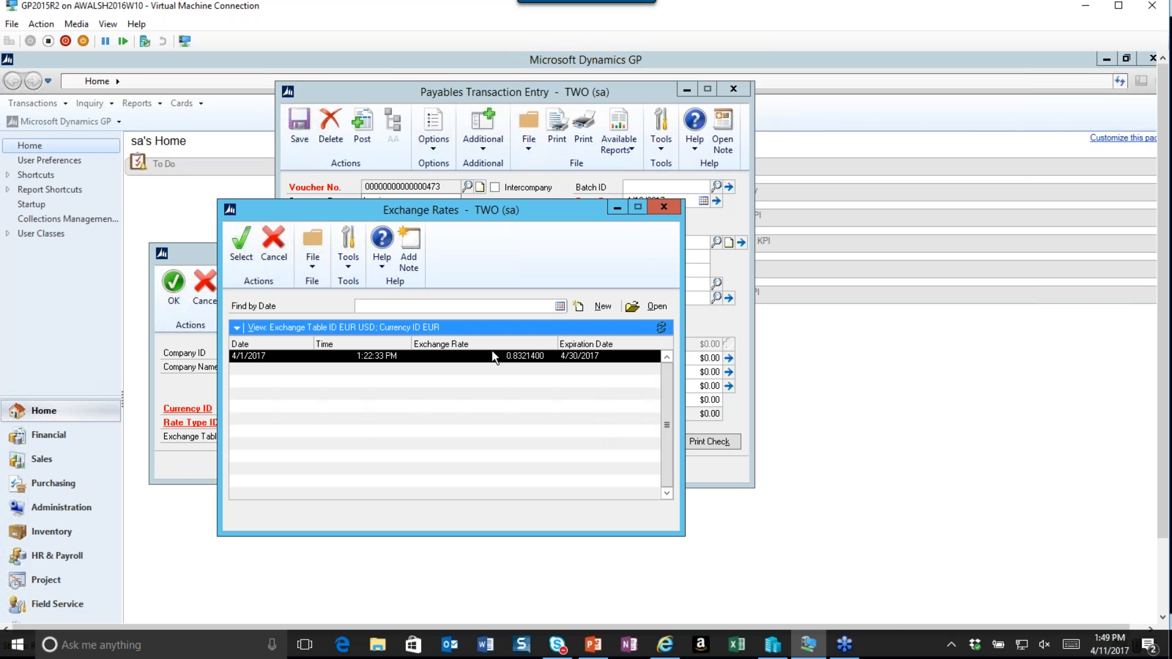
{"action": "left_click", "coordinate": [240, 239]}
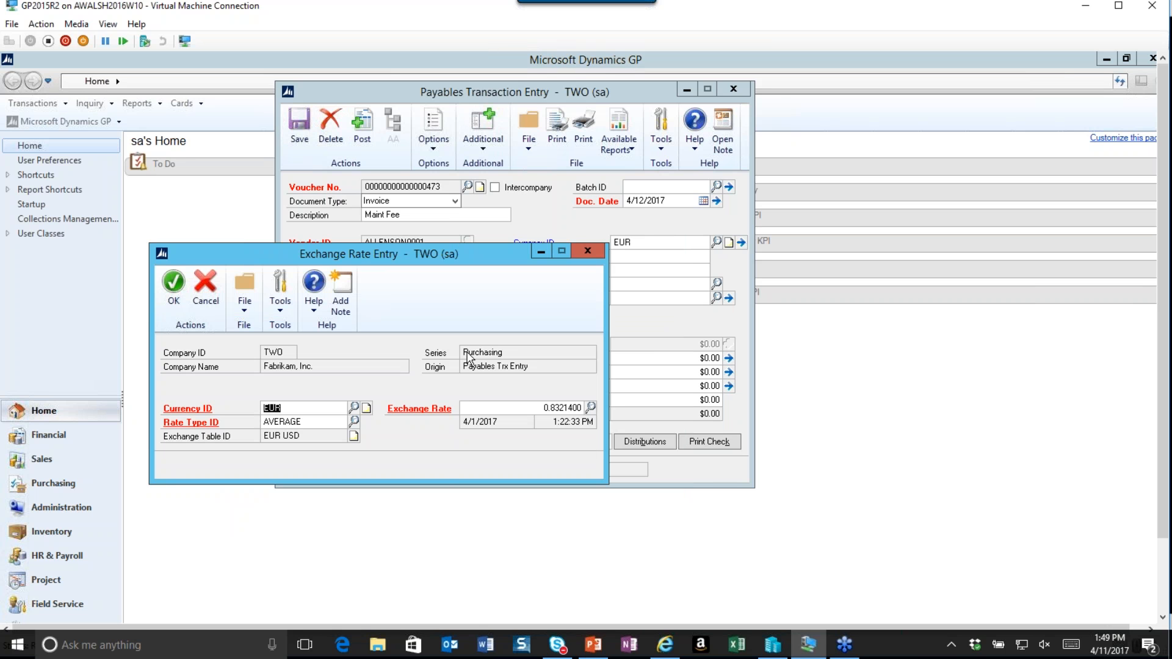
{"action": "left_click", "coordinate": [174, 302]}
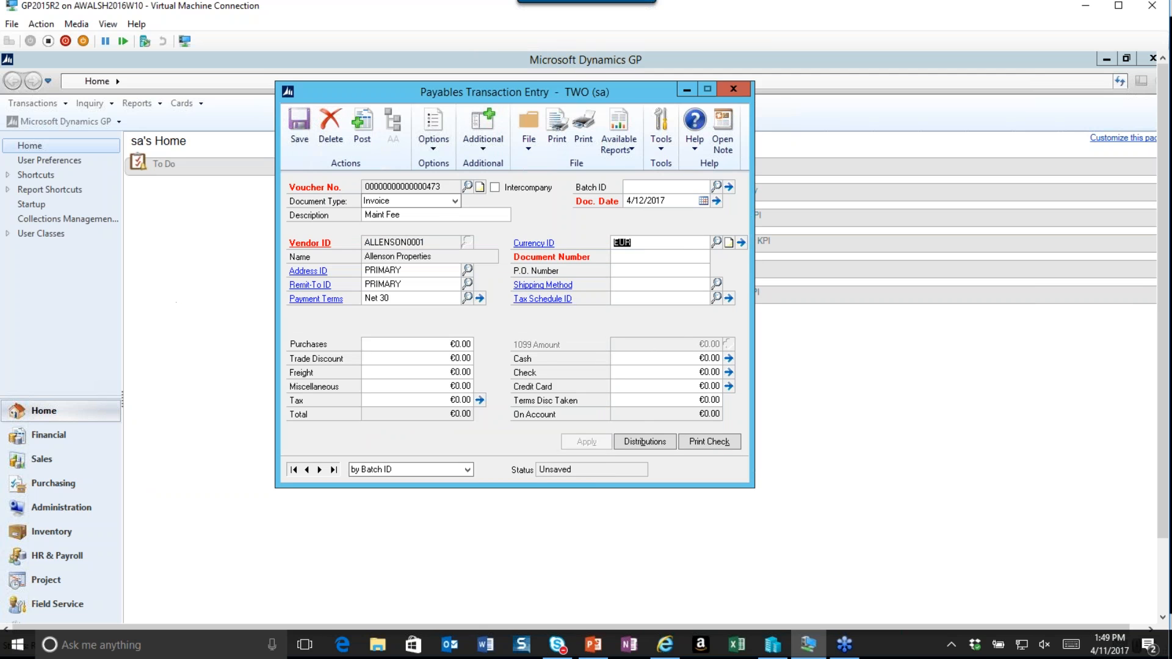
Enter document number 532 and a purchases amount of 145.99 on the invoice.
{"action": "left_click", "coordinate": [619, 258]}
{"action": "type", "text": "532"}
{"action": "left_click", "coordinate": [437, 345]}
{"action": "type", "text": "145.99"}
{"action": "key", "text": "Tab"}
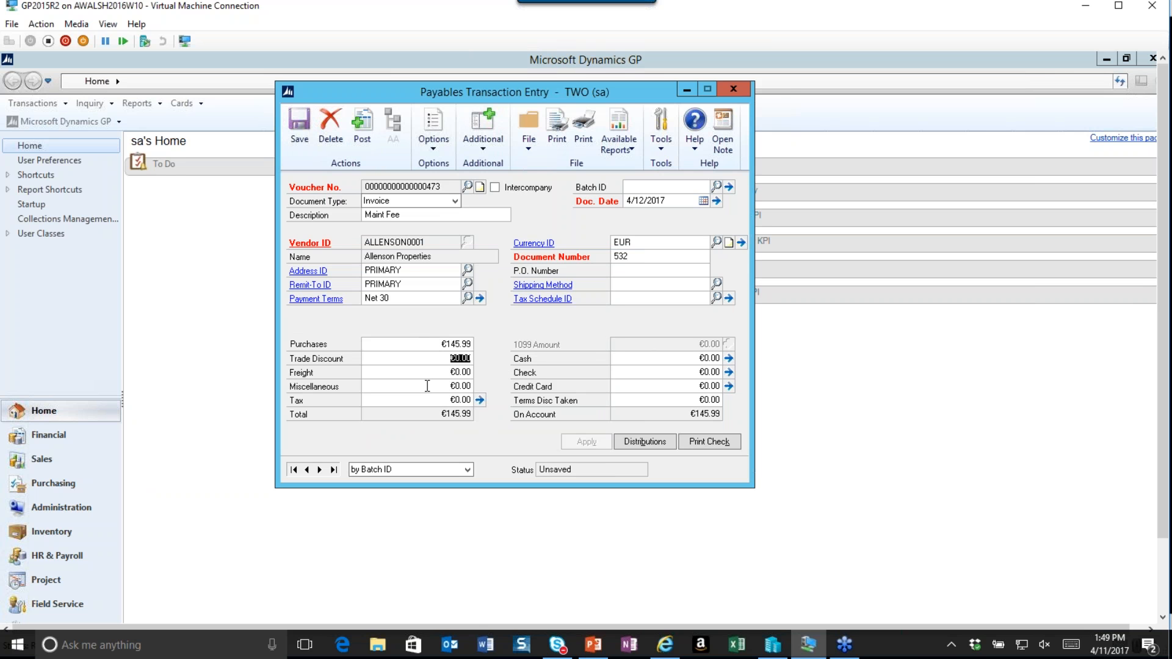
Review the invoice's account distributions and close the distribution window.
{"action": "left_click", "coordinate": [644, 441]}
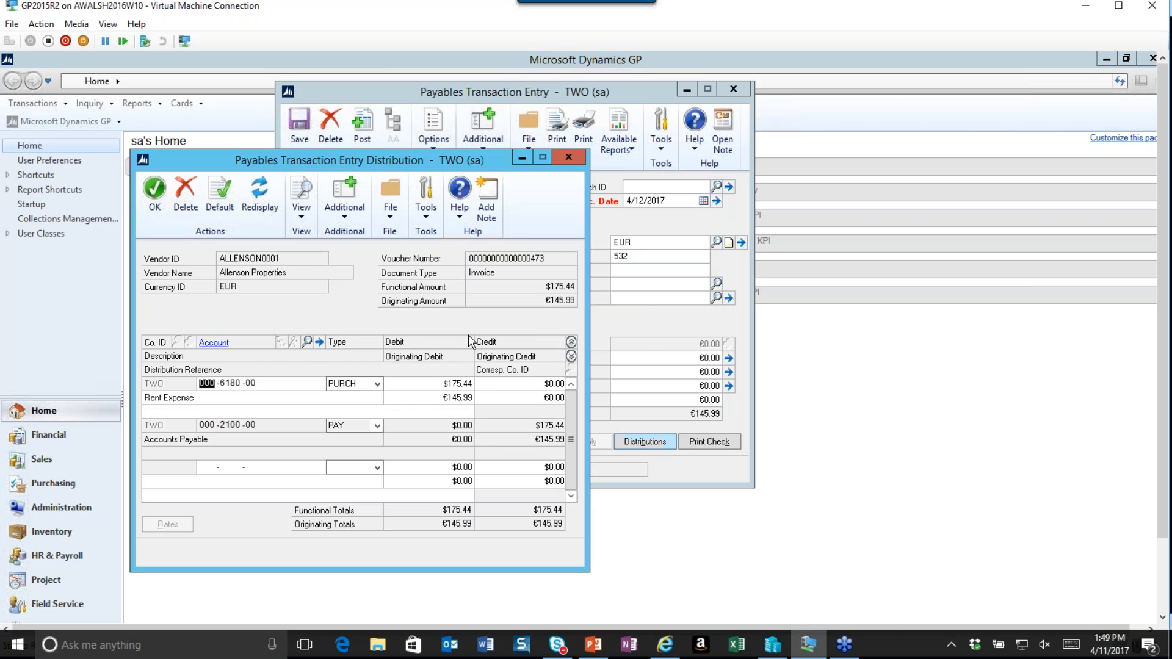
{"action": "left_click_drag", "start_coordinate": [292, 160], "coordinate": [435, 166]}
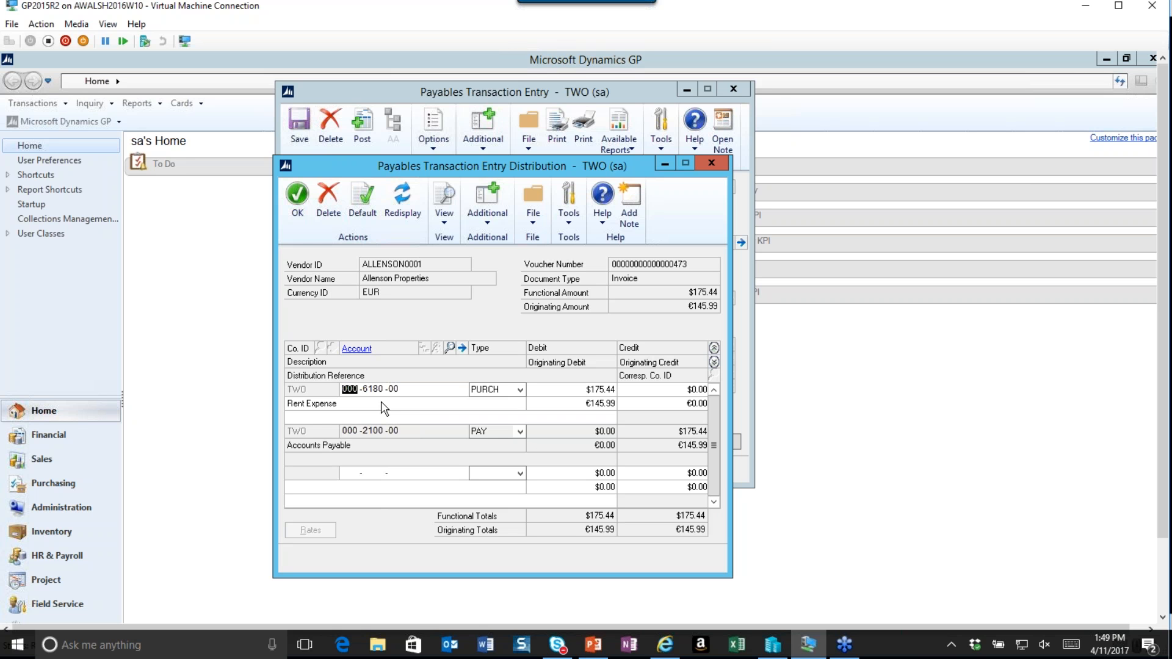
{"action": "left_click", "coordinate": [297, 196]}
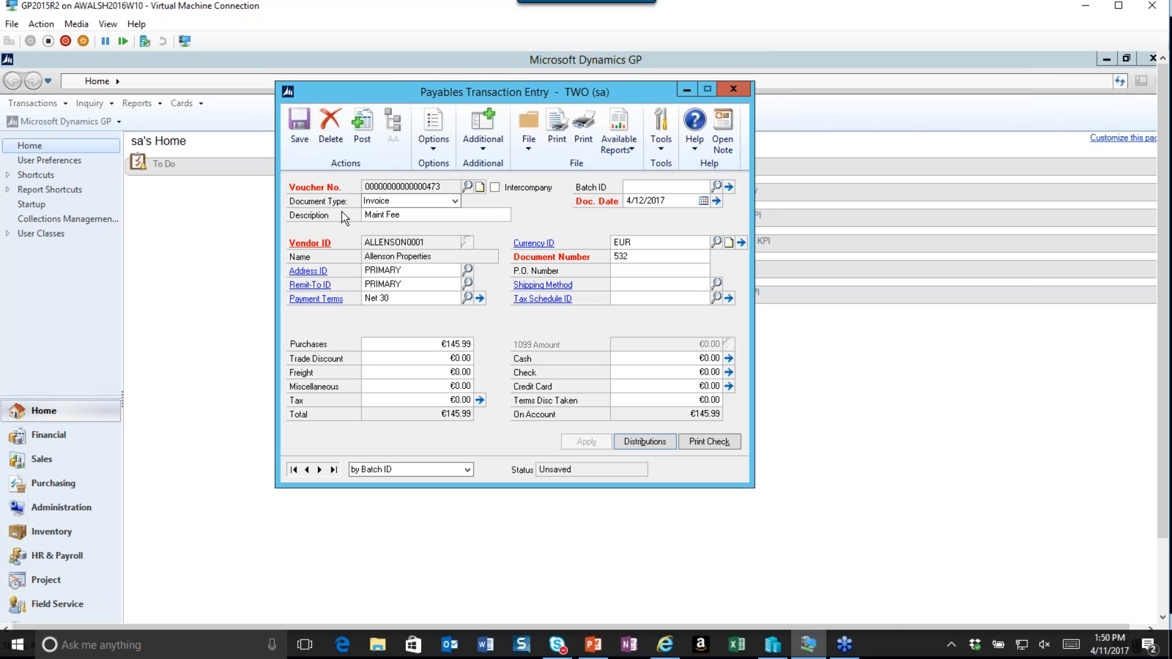
Try to post the payables invoice.
{"action": "left_click", "coordinate": [363, 140]}
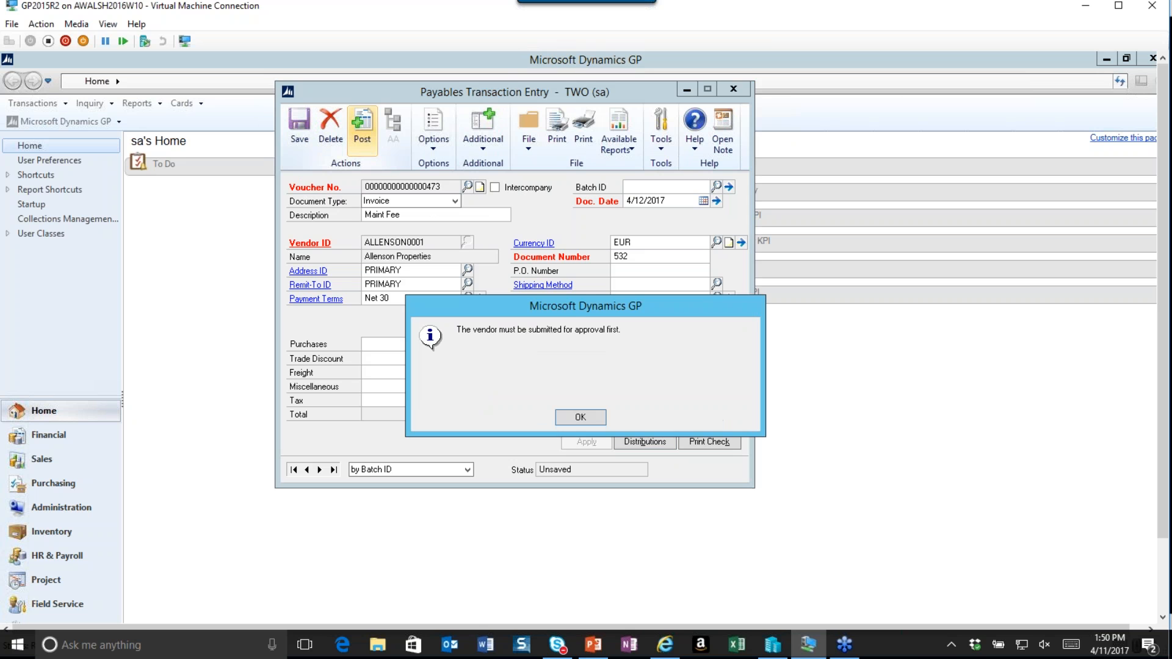
{"action": "left_click", "coordinate": [580, 417]}
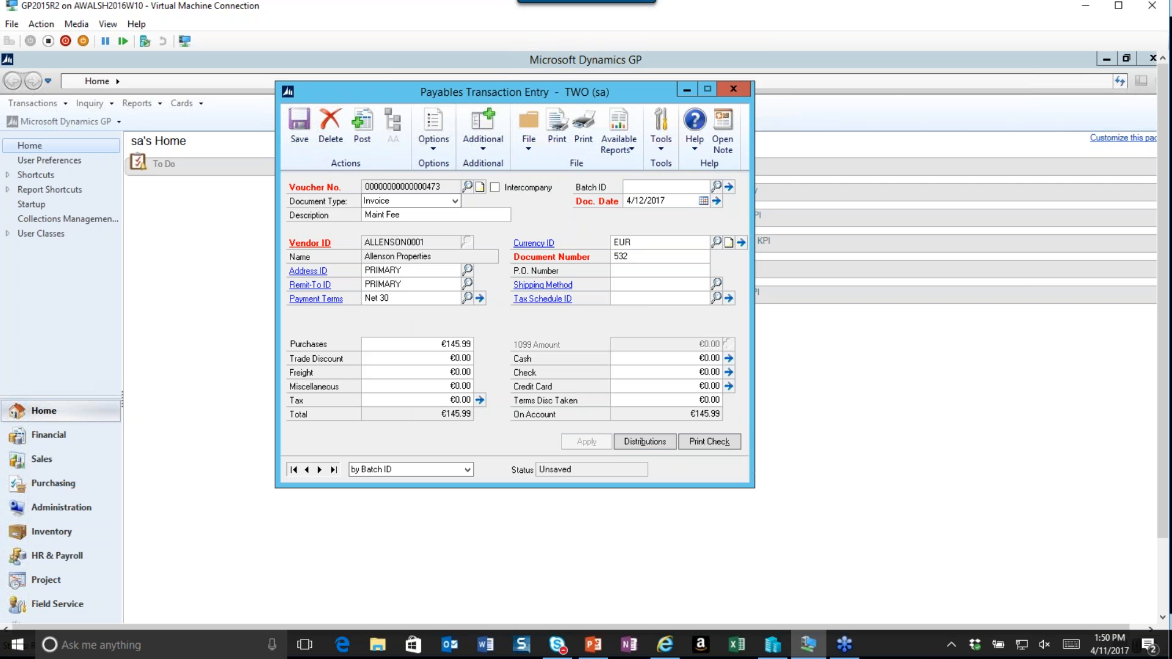
Enter a new batch ID named BATCH for the invoice and add the batch.
{"action": "left_click", "coordinate": [482, 129]}
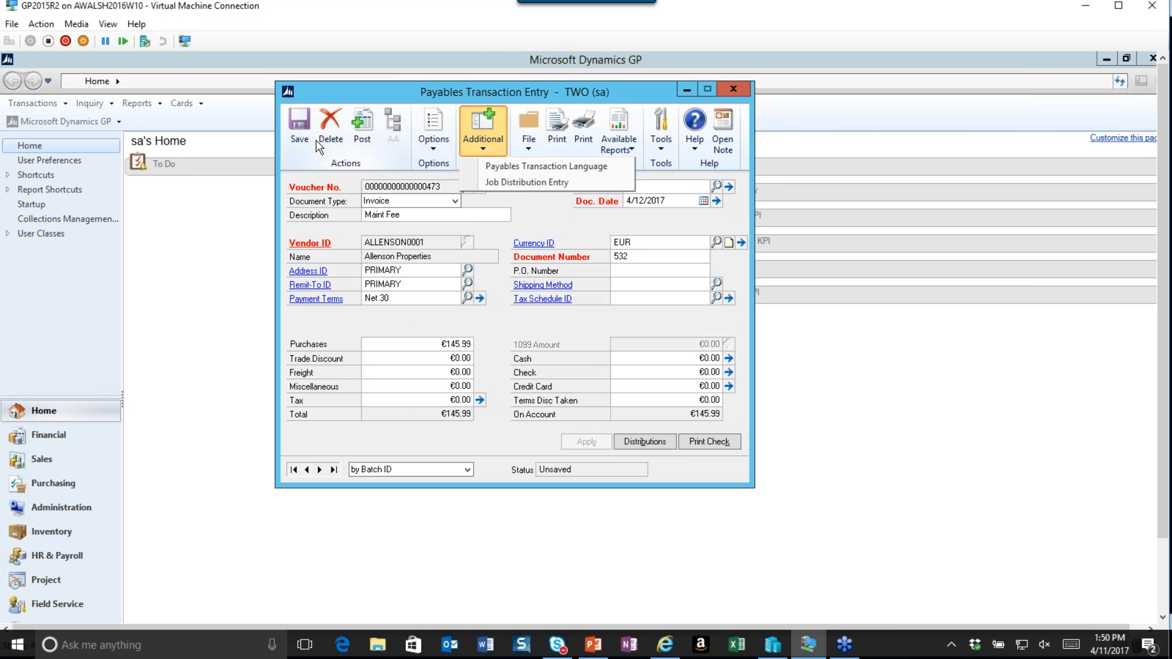
{"action": "left_click", "coordinate": [536, 211]}
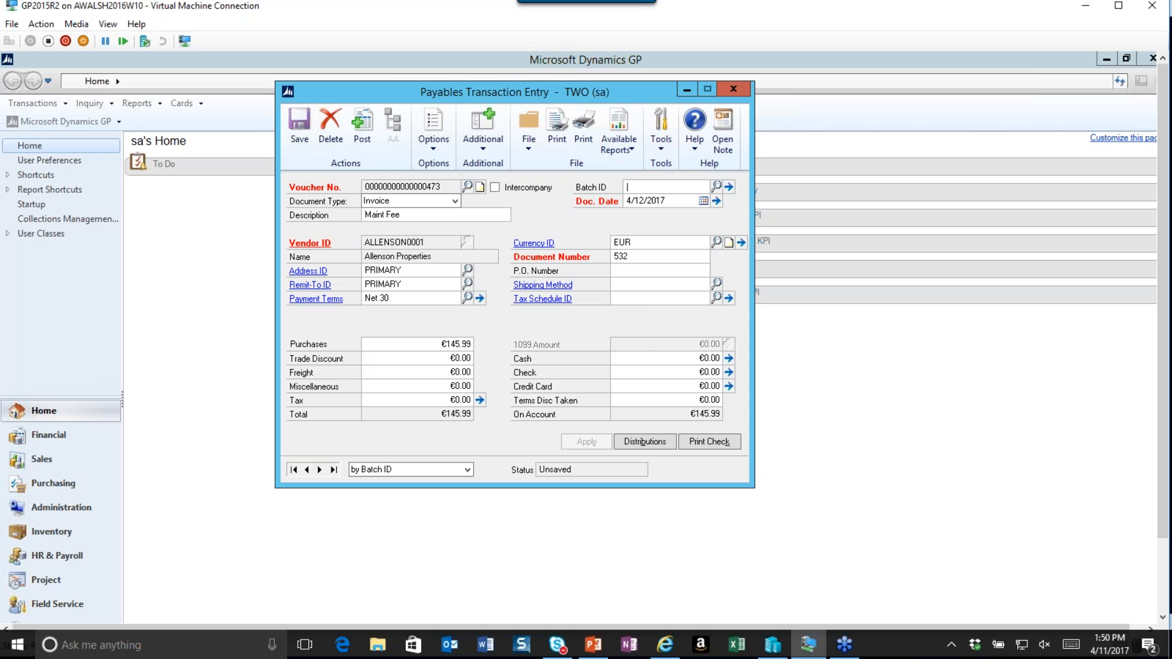
{"action": "type", "text": "BATCH"}
{"action": "key", "text": "Tab"}
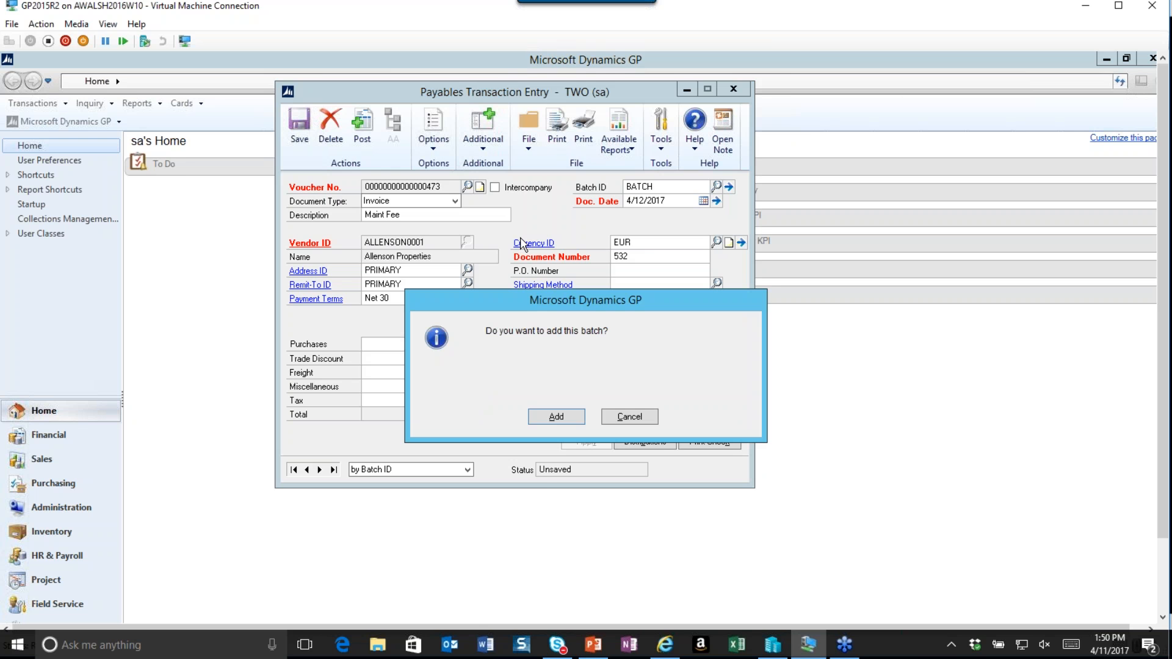
{"action": "left_click", "coordinate": [556, 418]}
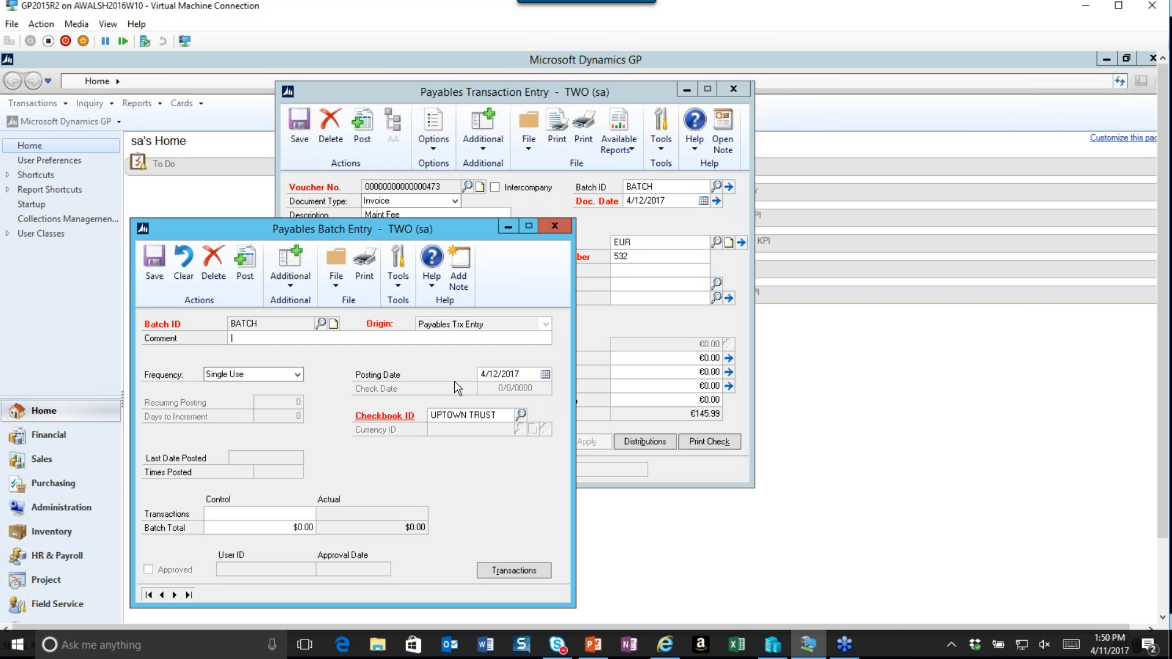
Save the new batch and the payables invoice, then close Payables Transaction Entry.
{"action": "left_click", "coordinate": [155, 264]}
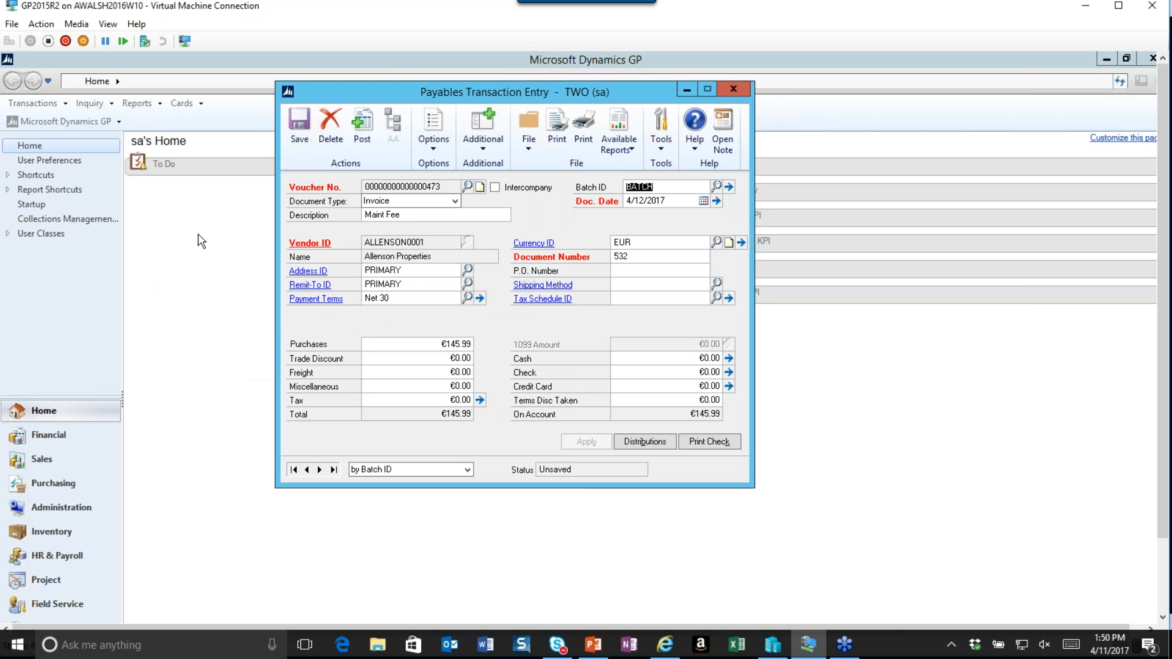
{"action": "left_click", "coordinate": [299, 125]}
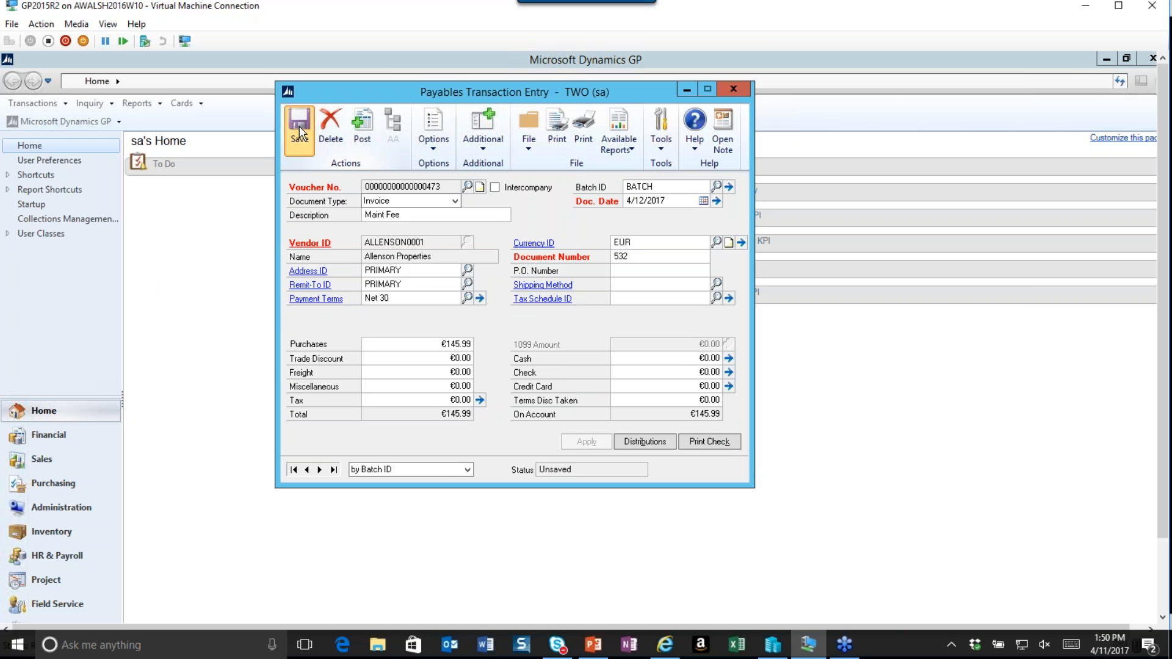
{"action": "left_click", "coordinate": [733, 89]}
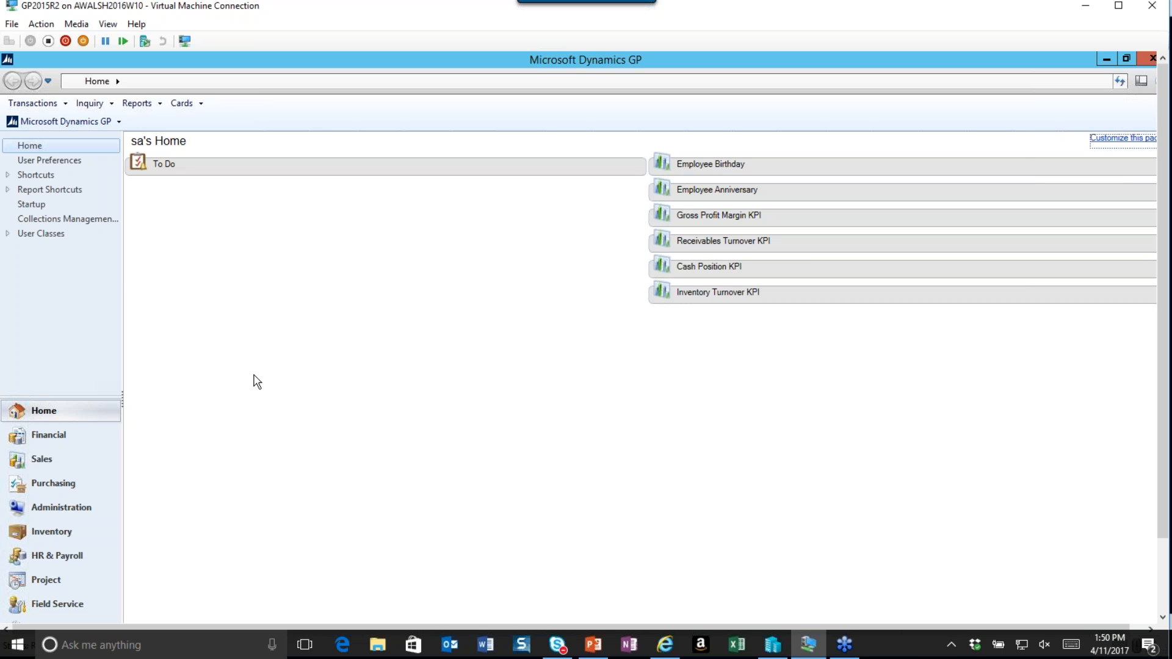
Open Receivables Transaction Entry and select customer AARONFIT0001 for a sales invoice.
{"action": "left_click", "coordinate": [62, 104]}
{"action": "mouse_move", "coordinate": [78, 138]}
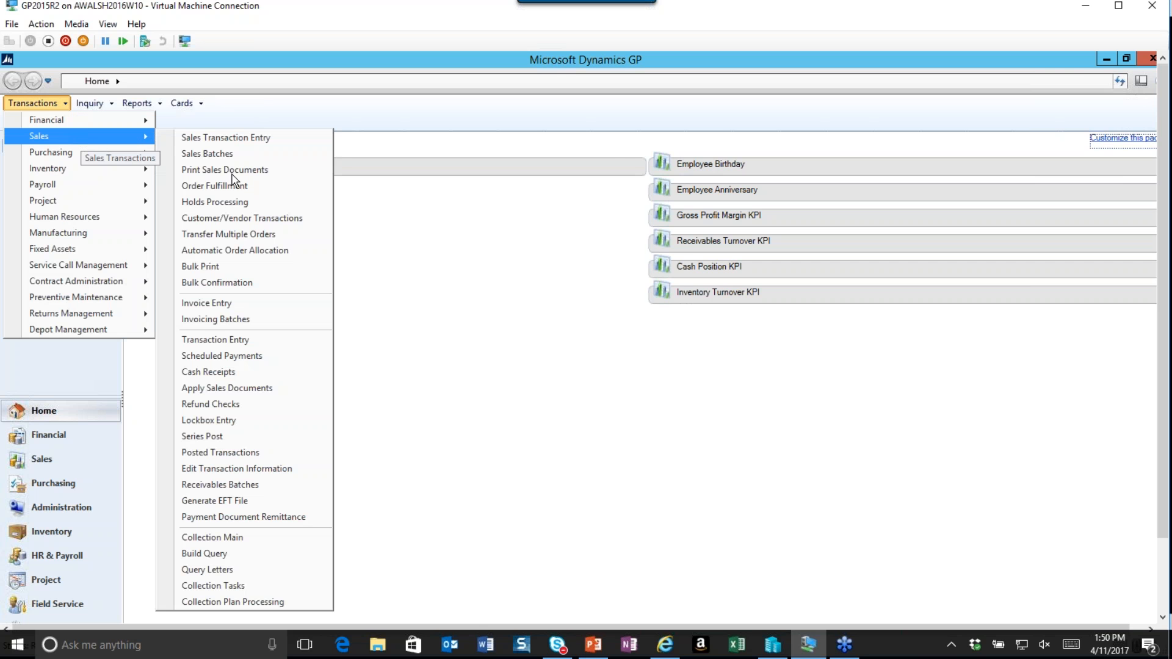
{"action": "left_click", "coordinate": [237, 339]}
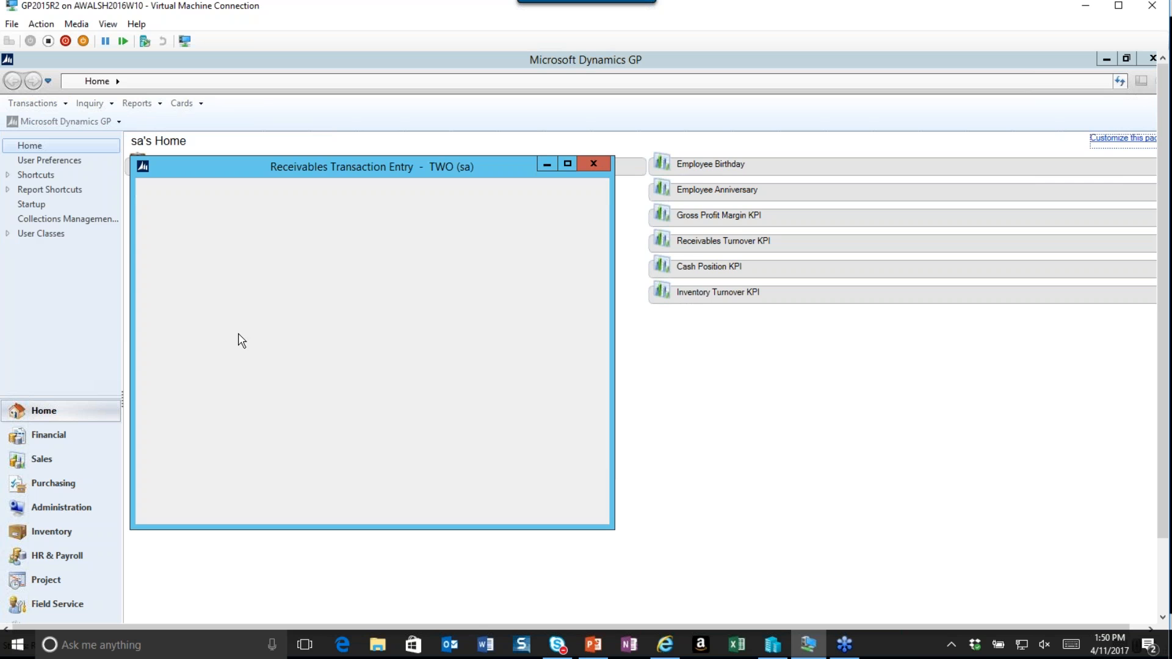
{"action": "left_click_drag", "start_coordinate": [267, 163], "coordinate": [352, 159]}
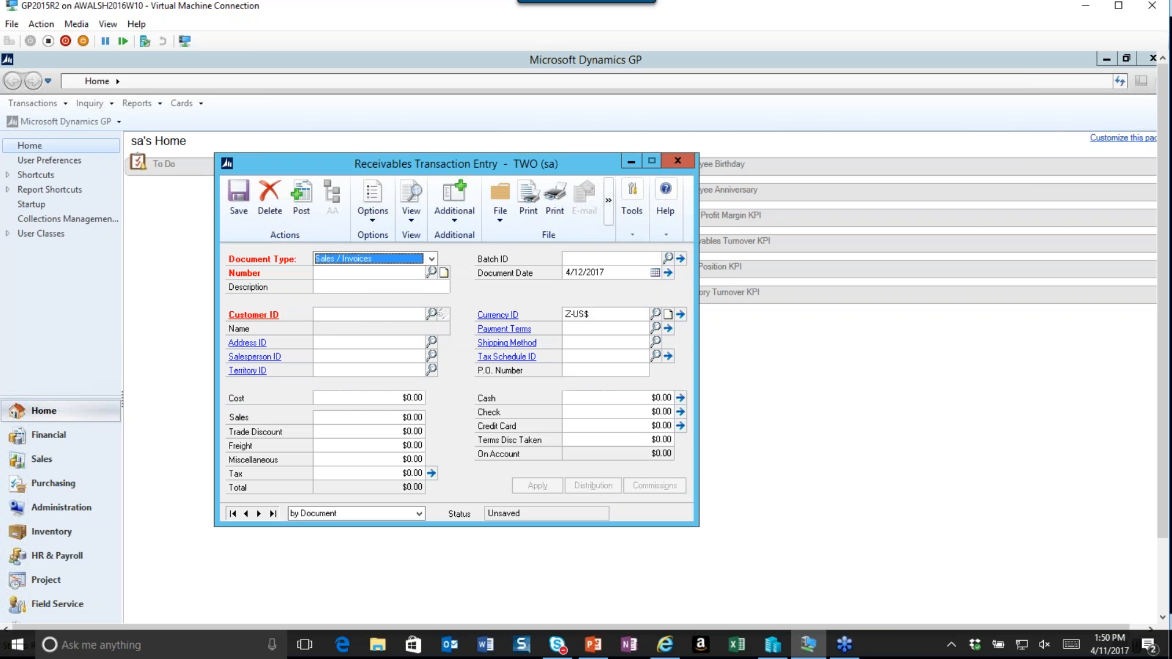
{"action": "left_click", "coordinate": [432, 315]}
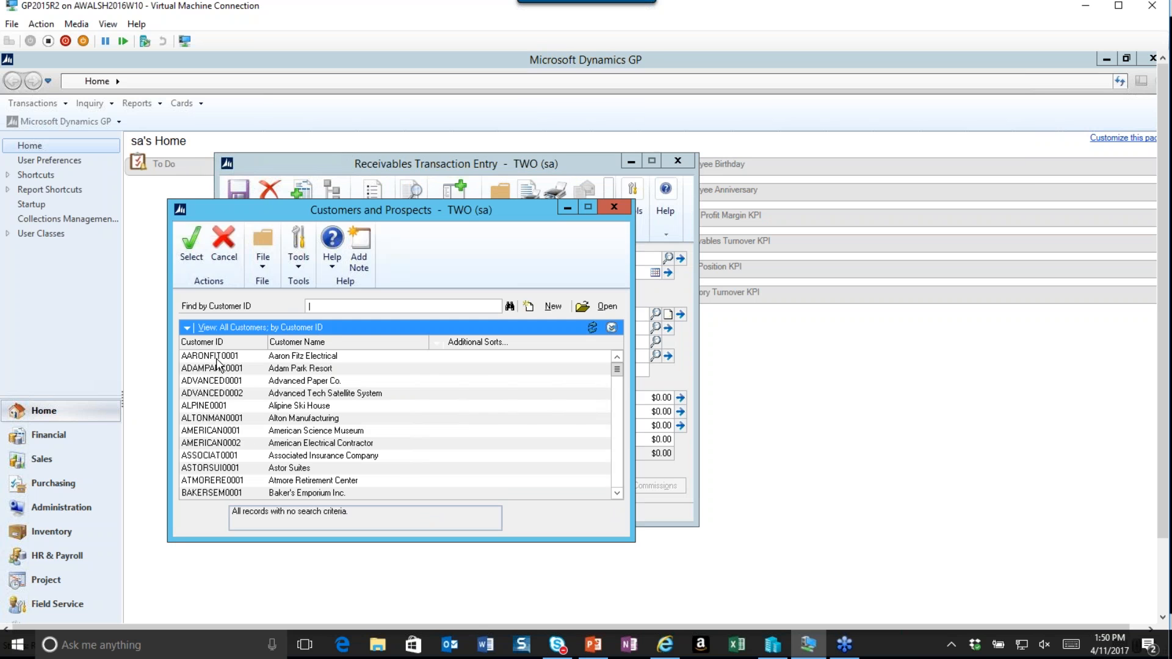
{"action": "left_click", "coordinate": [192, 246]}
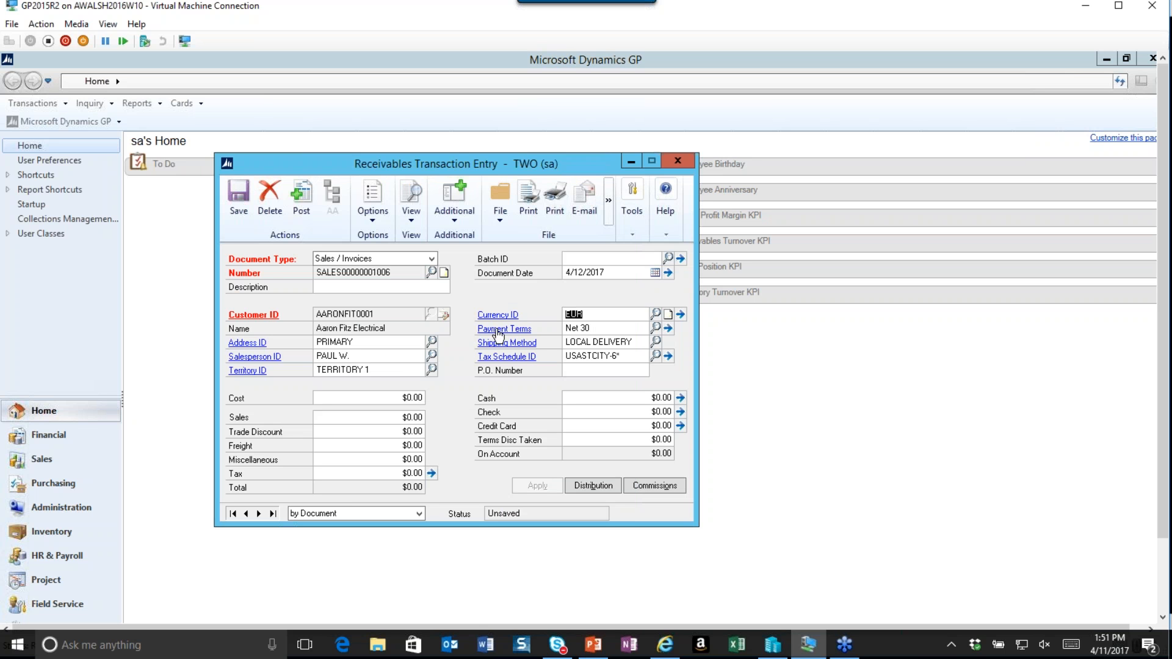
Discard the unsaved receivables invoice, dismissing the exchange rate entry and deleting the document.
{"action": "left_click", "coordinate": [677, 162]}
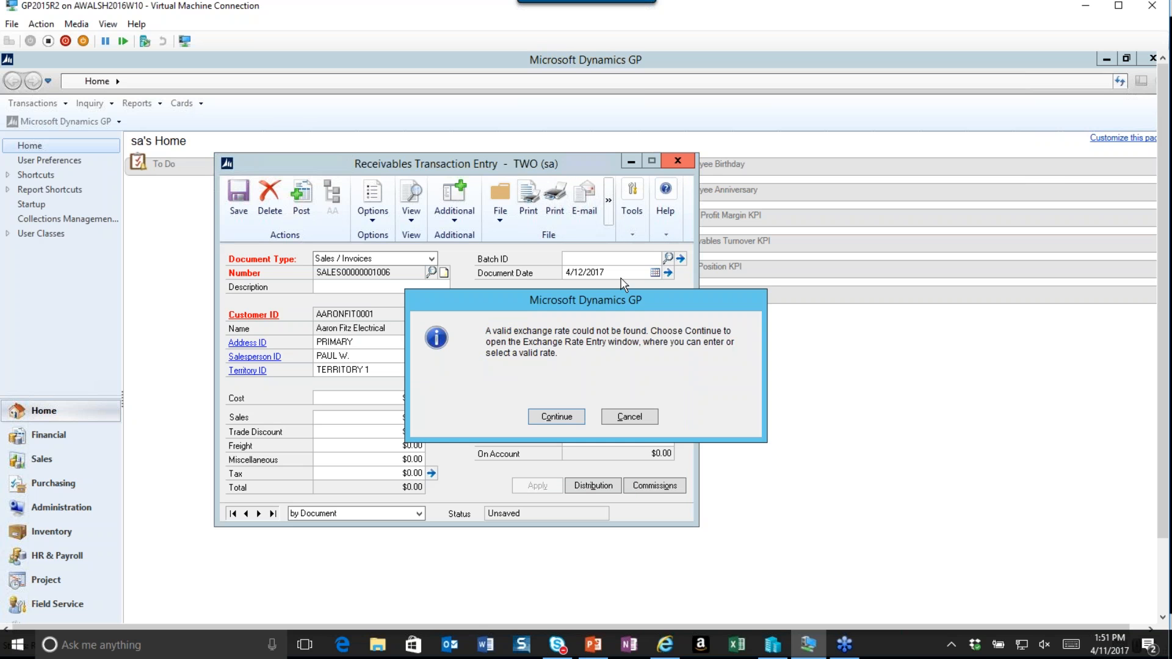
{"action": "left_click", "coordinate": [555, 417]}
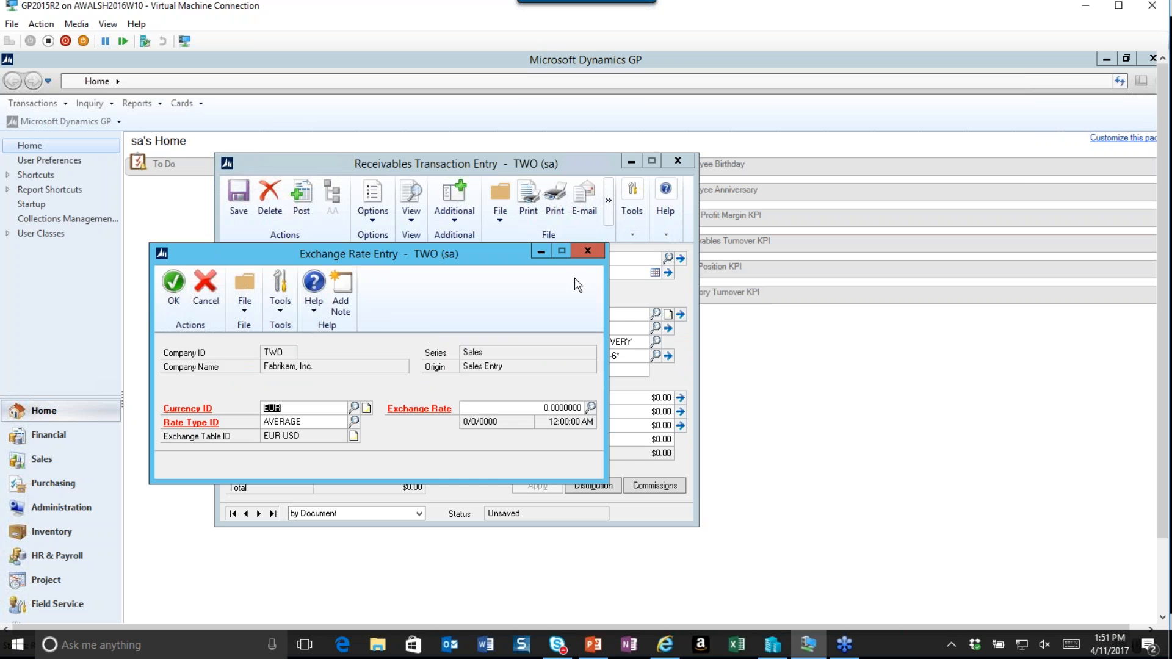
{"action": "left_click", "coordinate": [585, 252]}
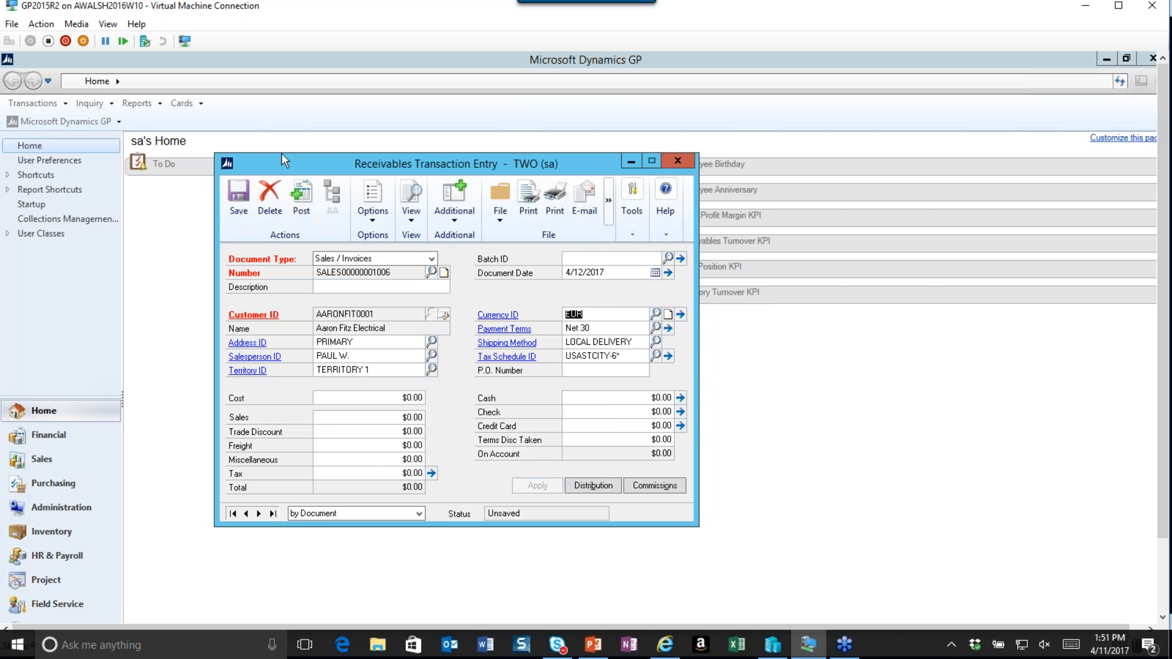
{"action": "left_click_drag", "start_coordinate": [313, 164], "coordinate": [536, 156]}
{"action": "left_click", "coordinate": [493, 193]}
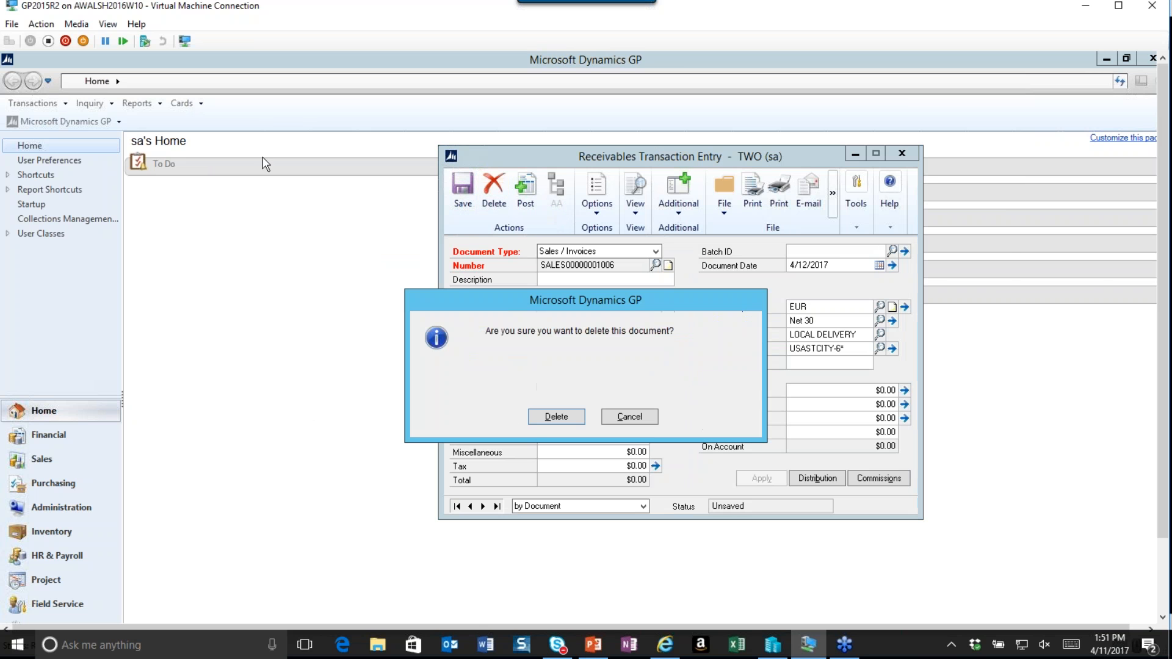
{"action": "left_click", "coordinate": [543, 420]}
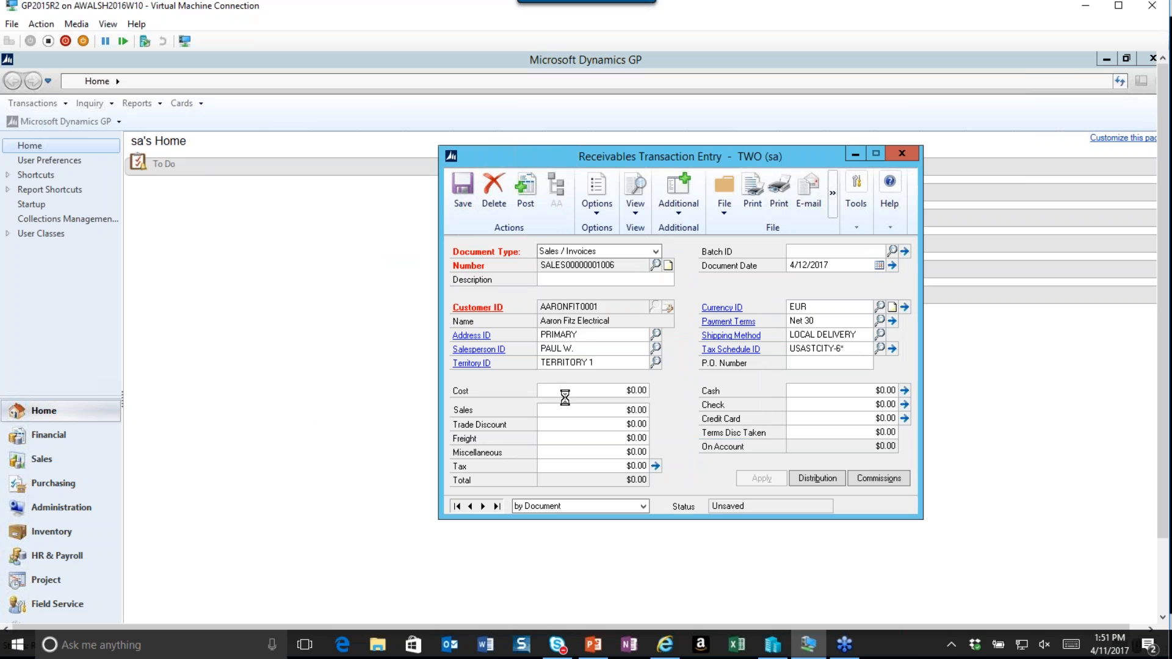
{"action": "left_click", "coordinate": [856, 157]}
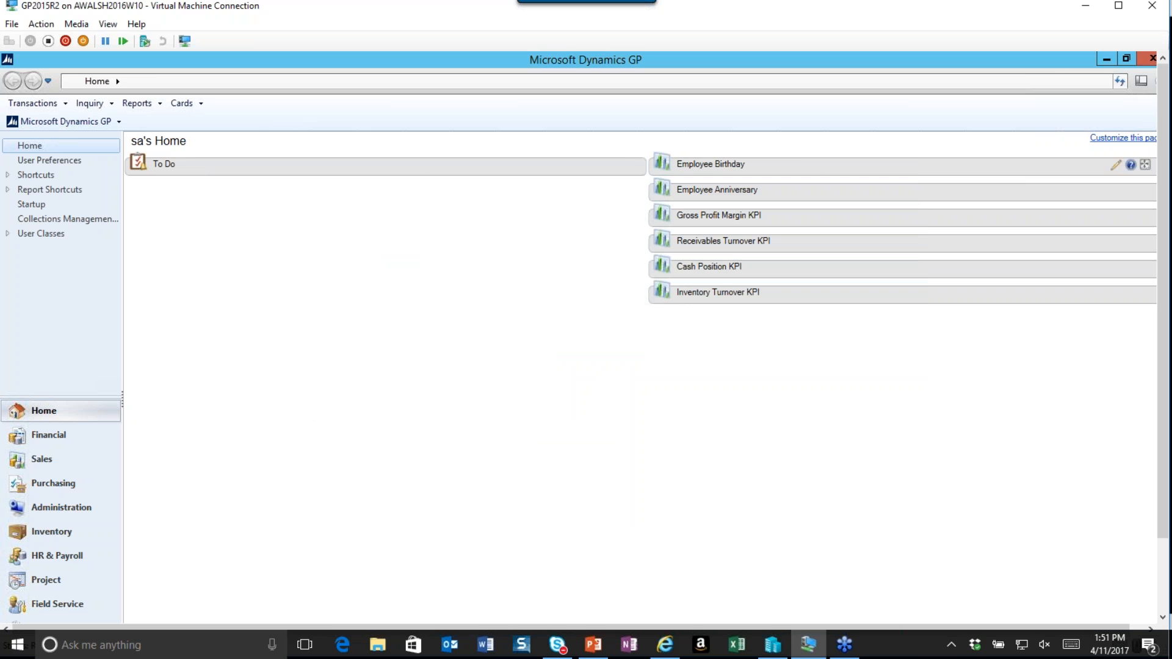
Open the EUR - USD exchange table setup and view its exchange rates.
{"action": "left_click", "coordinate": [101, 122]}
{"action": "mouse_move", "coordinate": [106, 189]}
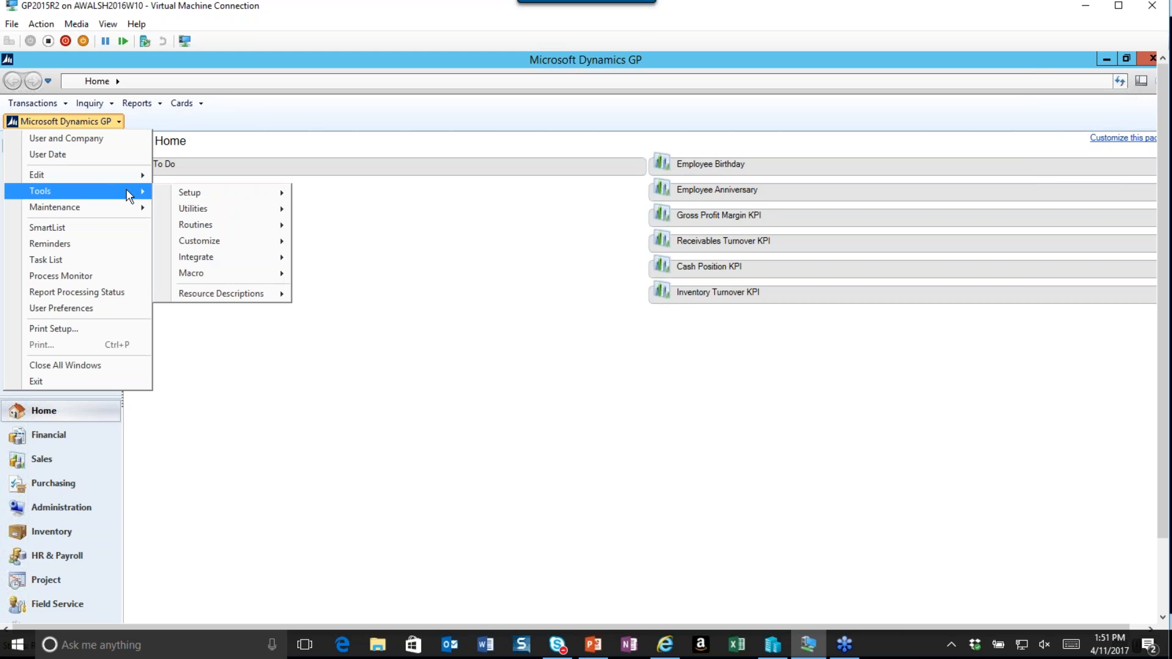
{"action": "mouse_move", "coordinate": [245, 199]}
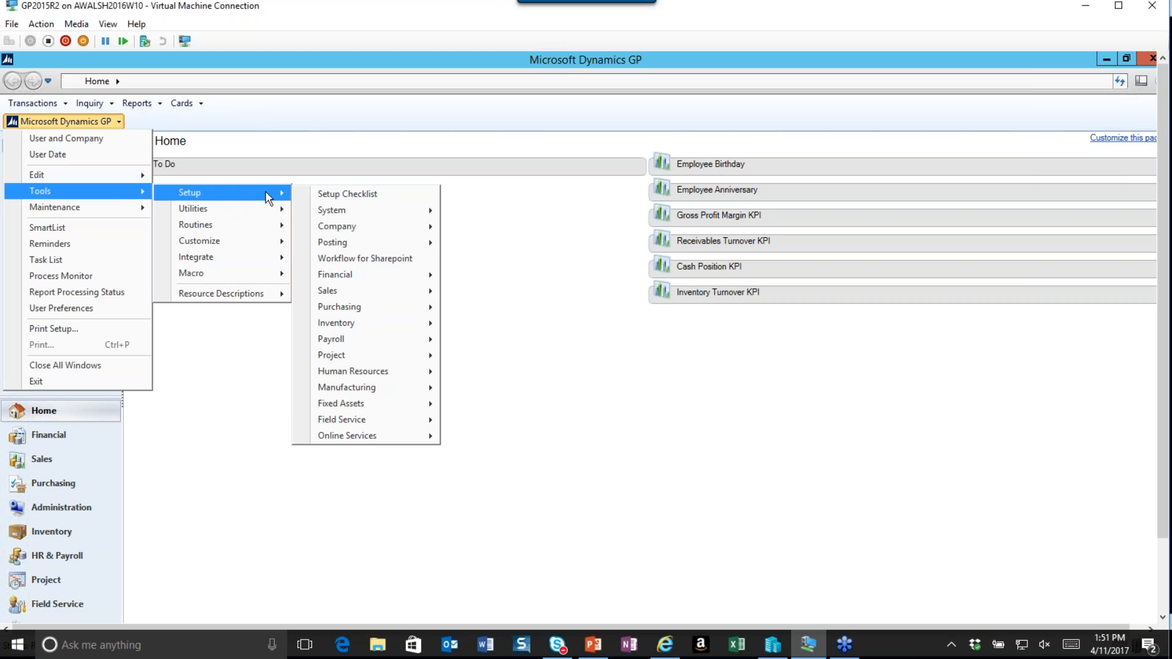
{"action": "mouse_move", "coordinate": [394, 230]}
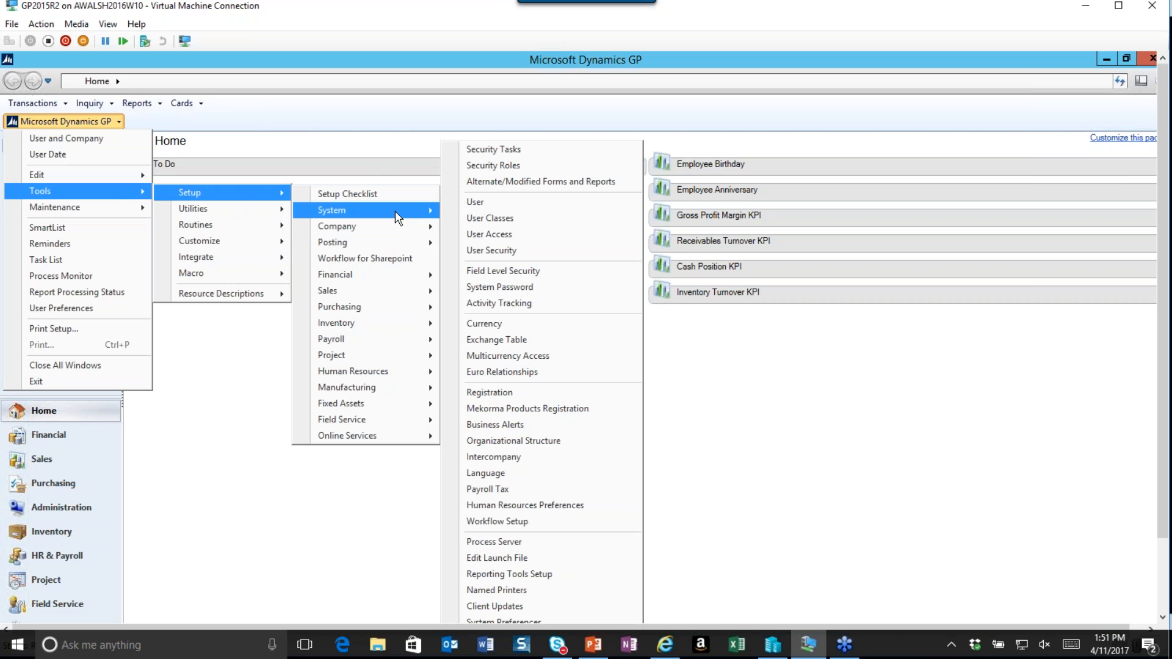
{"action": "left_click", "coordinate": [497, 339]}
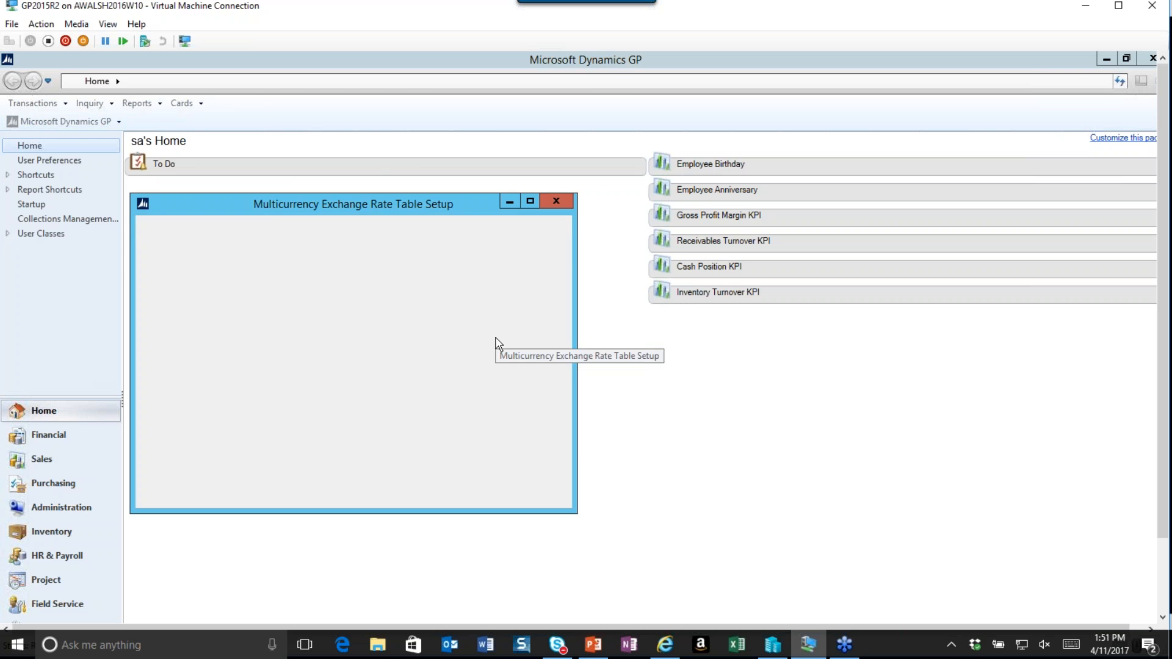
{"action": "left_click", "coordinate": [346, 298]}
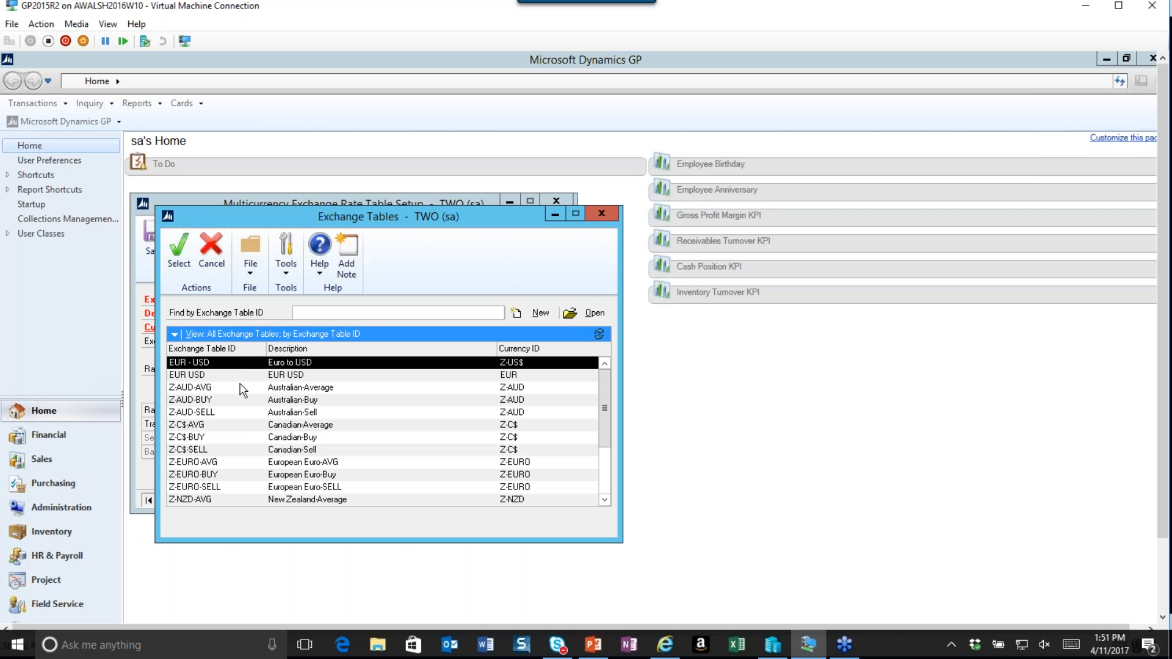
{"action": "left_click", "coordinate": [178, 249]}
{"action": "left_click", "coordinate": [546, 479]}
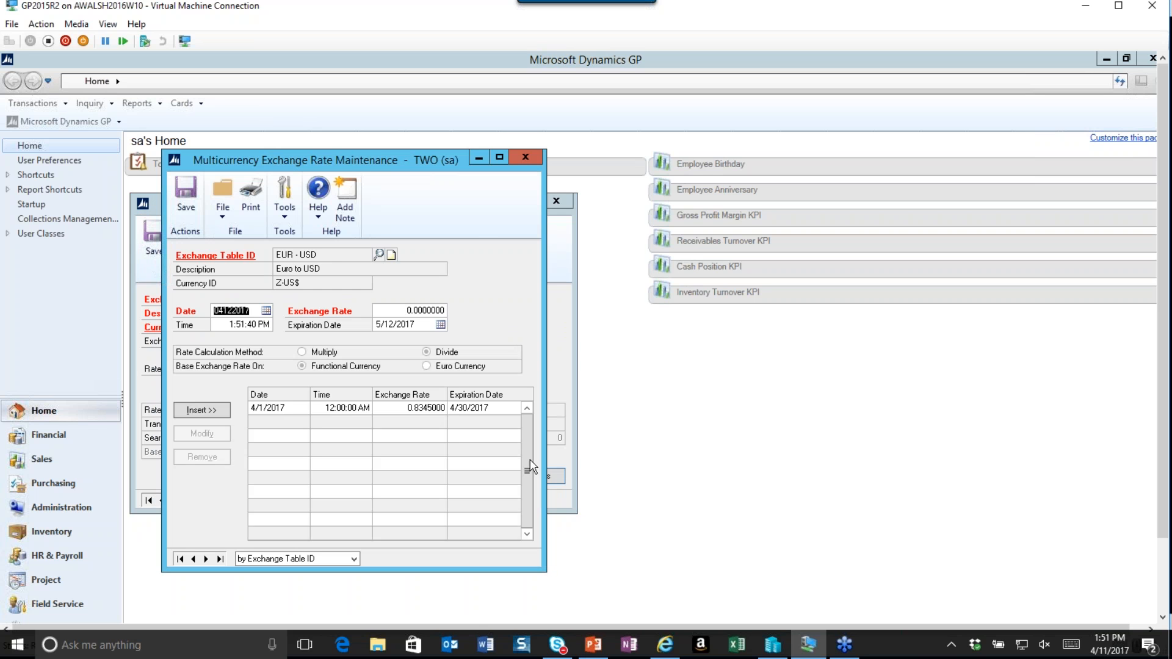
{"action": "left_click_drag", "start_coordinate": [425, 158], "coordinate": [877, 144]}
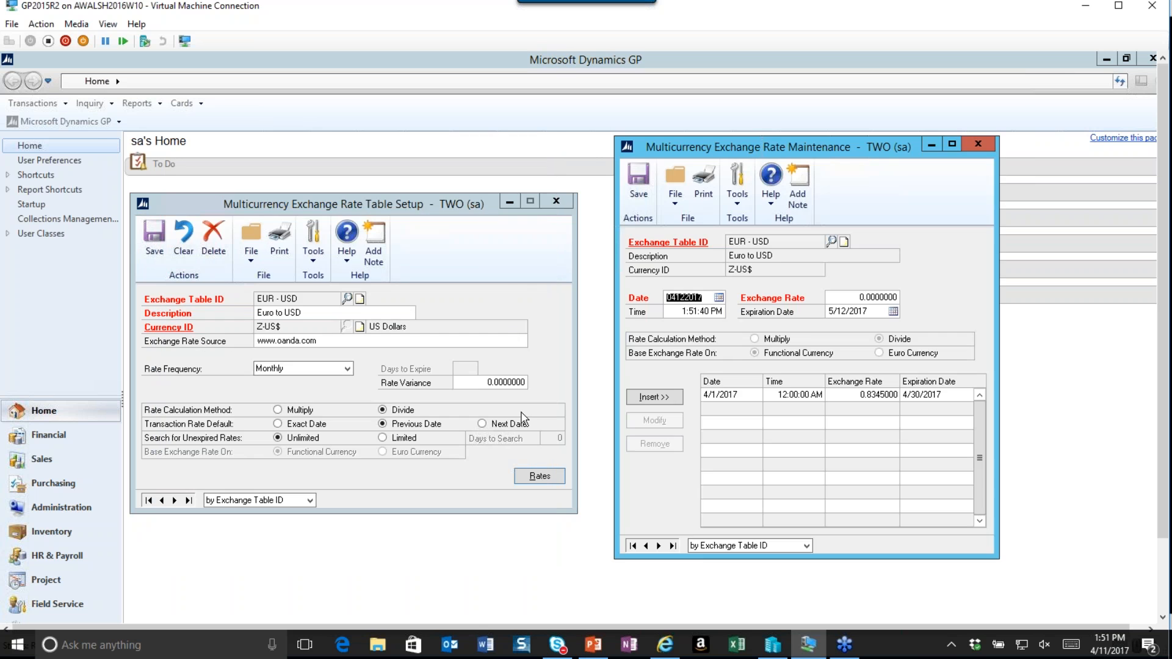
Open rate types setup for the EUR USD exchange table and the posting accounts for the AVERAGE rate type.
{"action": "left_click", "coordinate": [85, 122]}
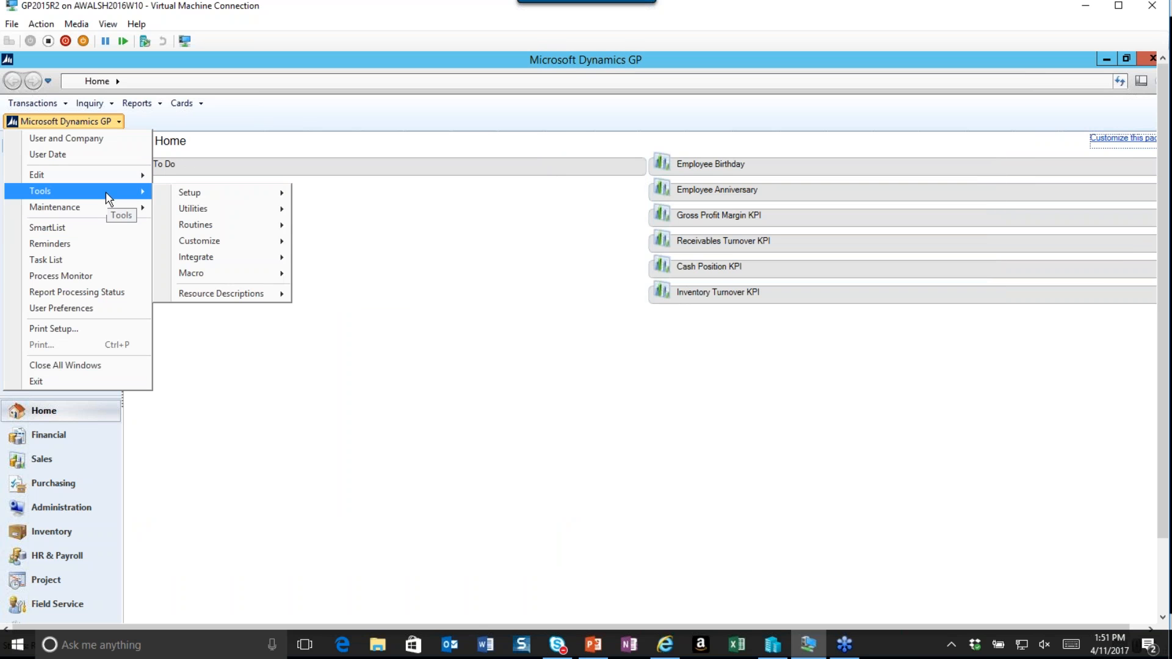
{"action": "mouse_move", "coordinate": [408, 275]}
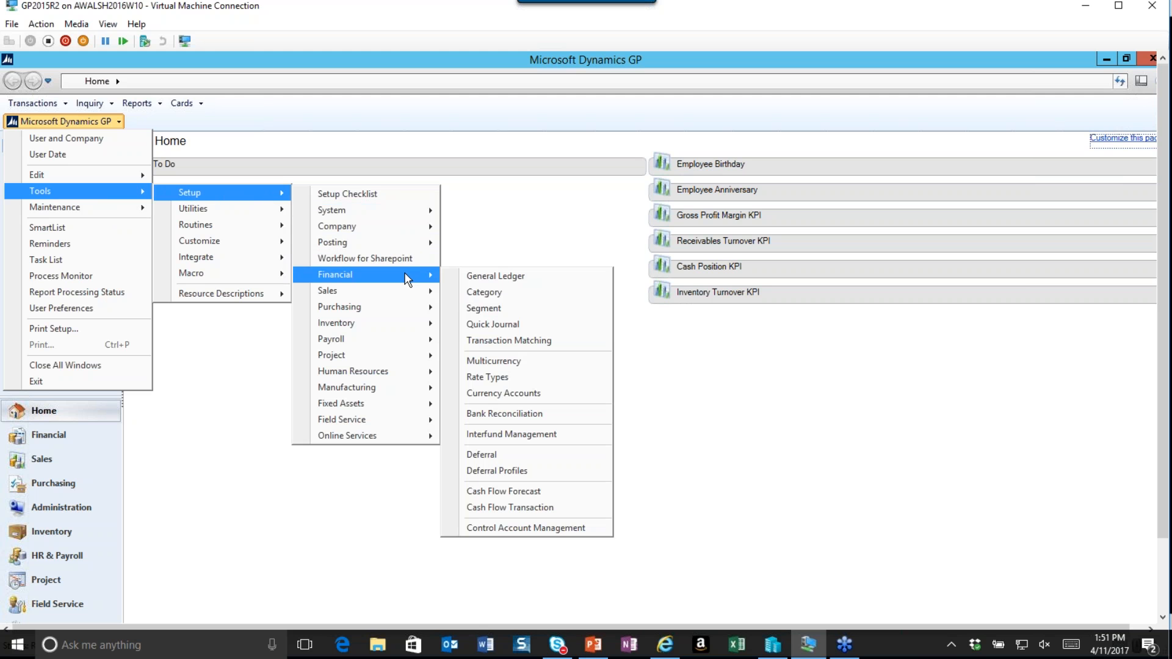
{"action": "left_click", "coordinate": [523, 378]}
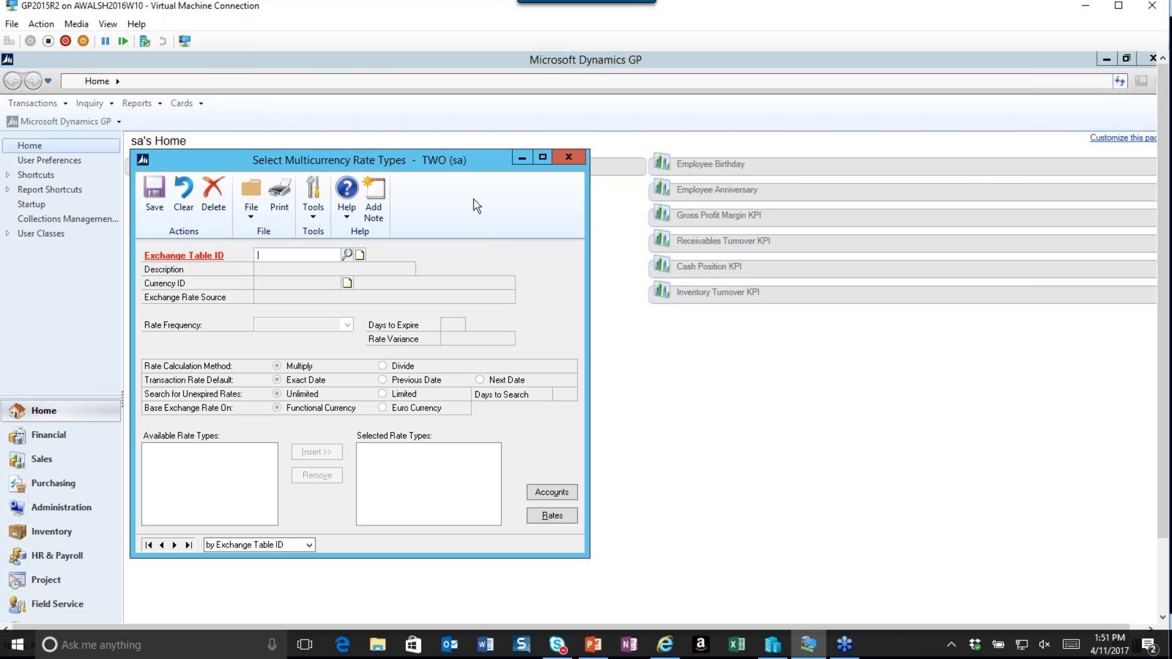
{"action": "left_click_drag", "start_coordinate": [466, 160], "coordinate": [400, 200]}
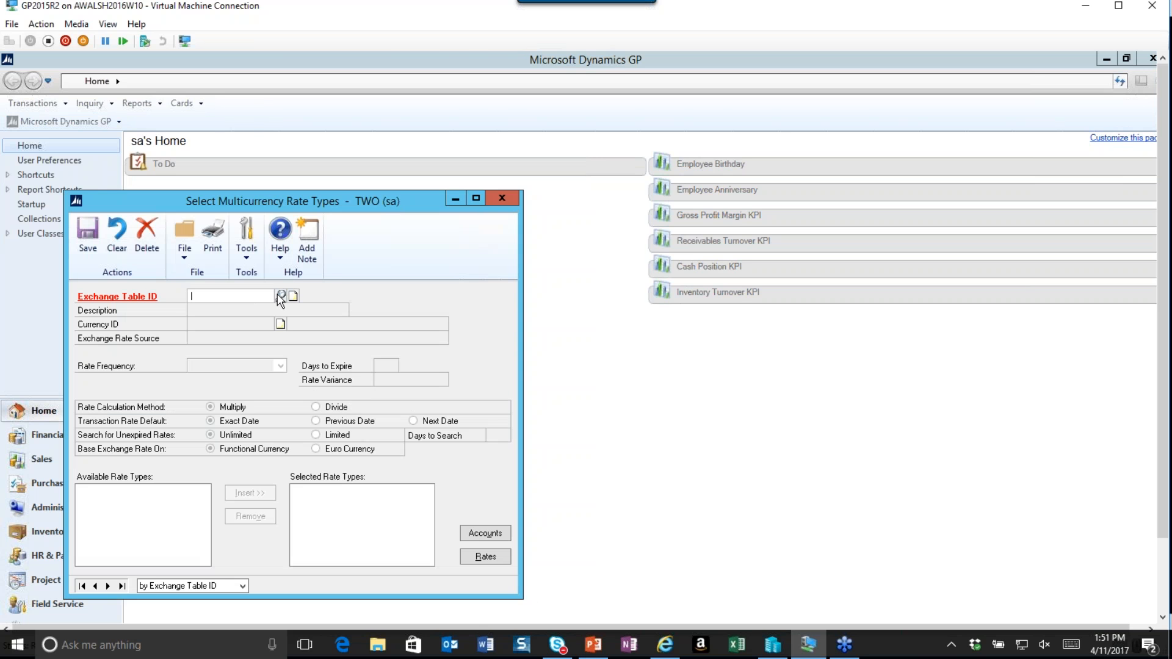
{"action": "left_click", "coordinate": [280, 296]}
{"action": "left_click", "coordinate": [174, 254]}
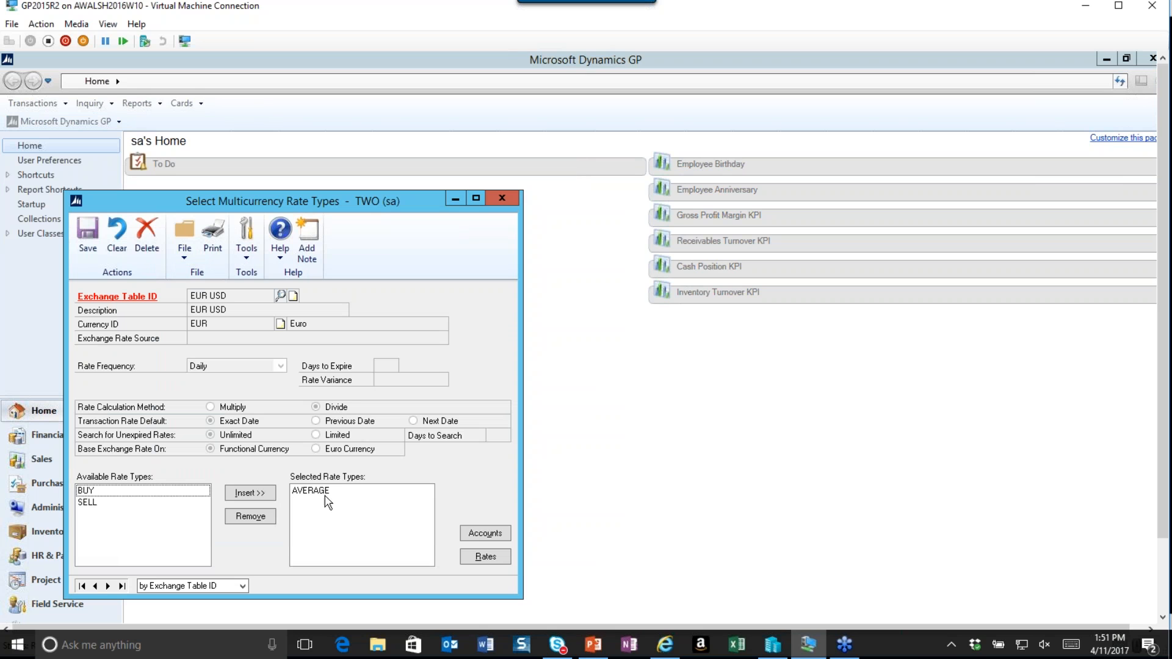
{"action": "left_click", "coordinate": [325, 494]}
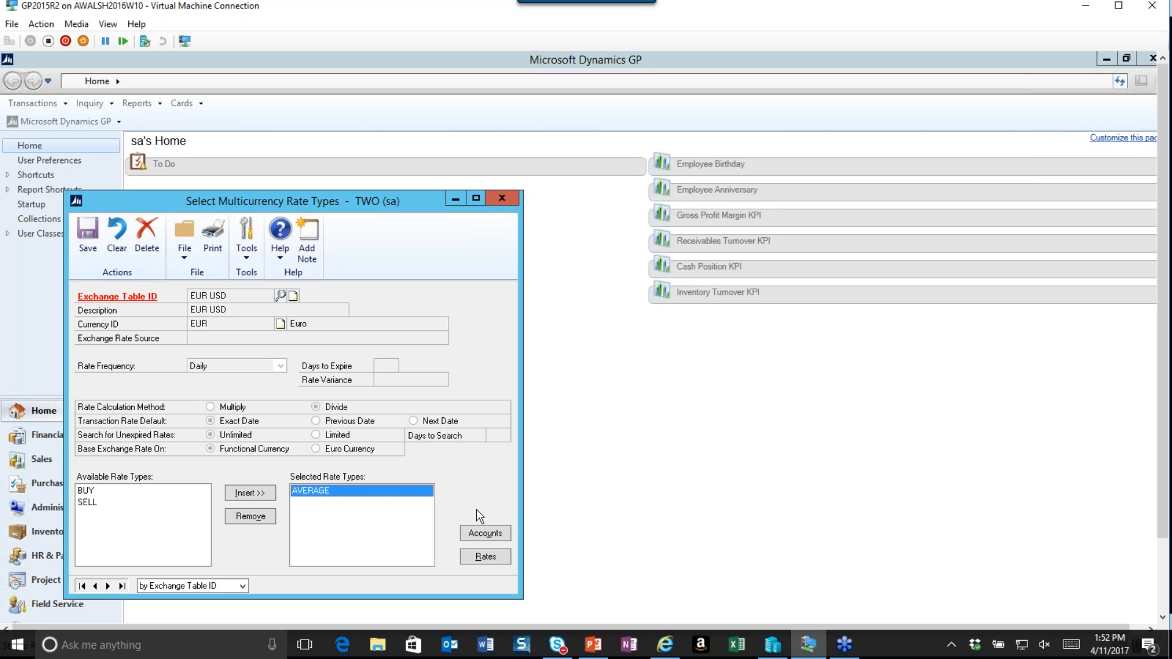
{"action": "left_click", "coordinate": [470, 534]}
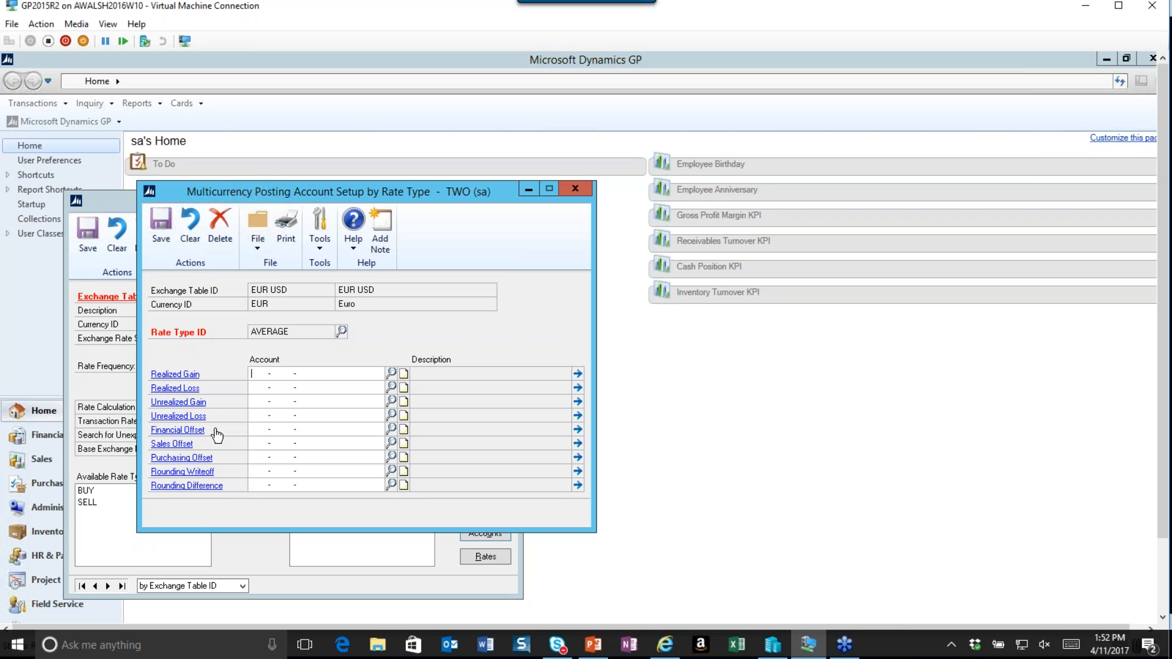
Open the Cash - Operating Account 000-1100-00 and view its revaluation currency settings.
{"action": "left_click", "coordinate": [194, 106]}
{"action": "left_click", "coordinate": [194, 107]}
{"action": "mouse_move", "coordinate": [308, 136]}
{"action": "left_click", "coordinate": [360, 138]}
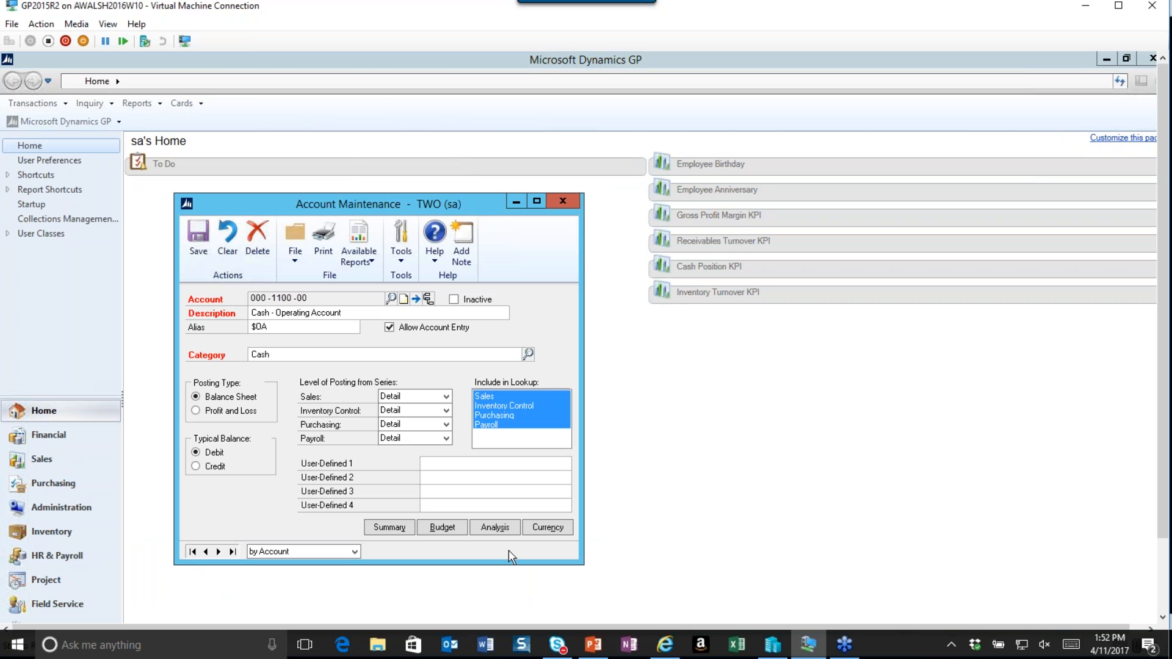
{"action": "left_click", "coordinate": [549, 529]}
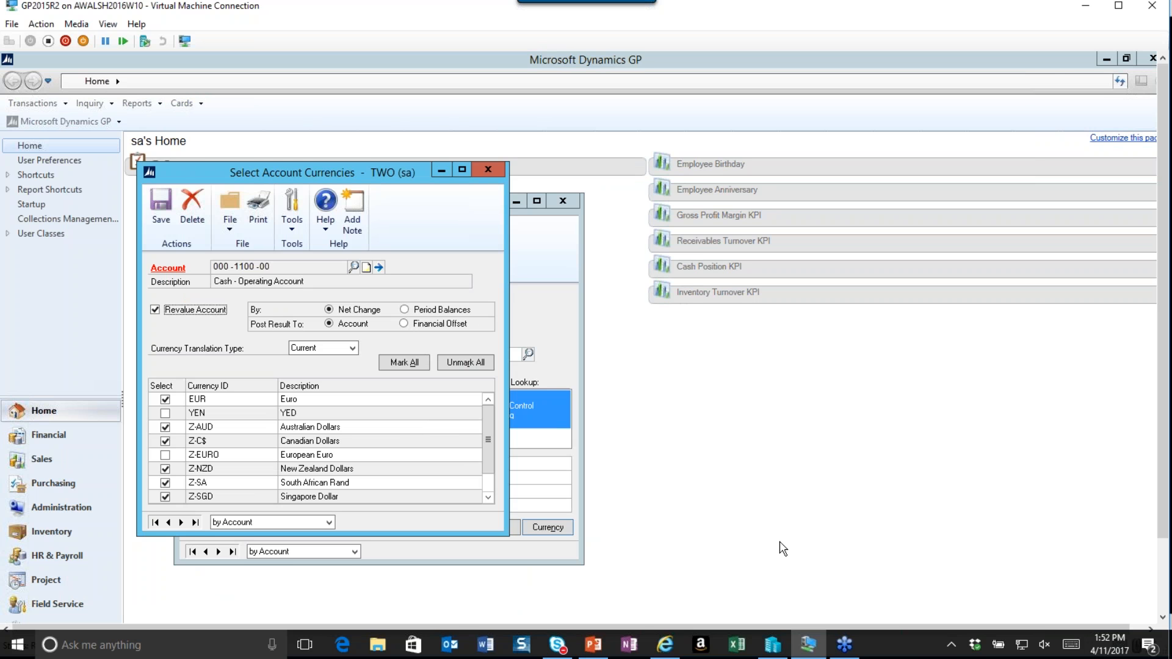
Close the posting account setup, account currencies and account maintenance windows, saving the account.
{"action": "left_click_drag", "start_coordinate": [1163, 506], "coordinate": [1163, 583]}
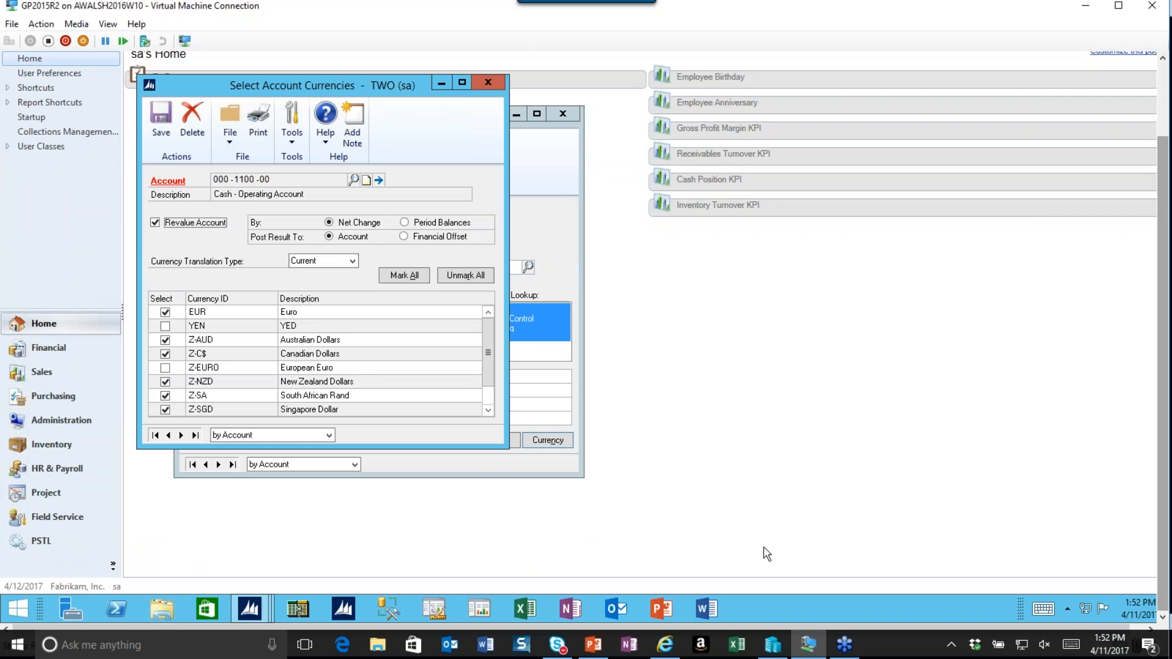
{"action": "mouse_move", "coordinate": [253, 609]}
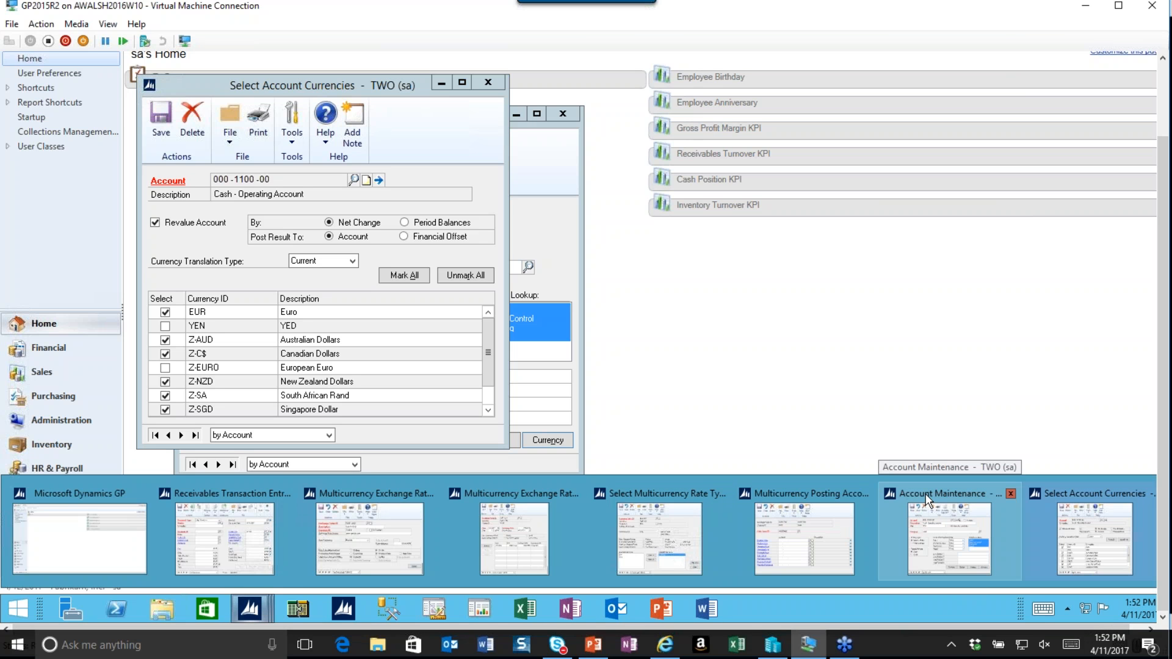
{"action": "left_click", "coordinate": [806, 488]}
{"action": "left_click_drag", "start_coordinate": [240, 105], "coordinate": [635, 115]}
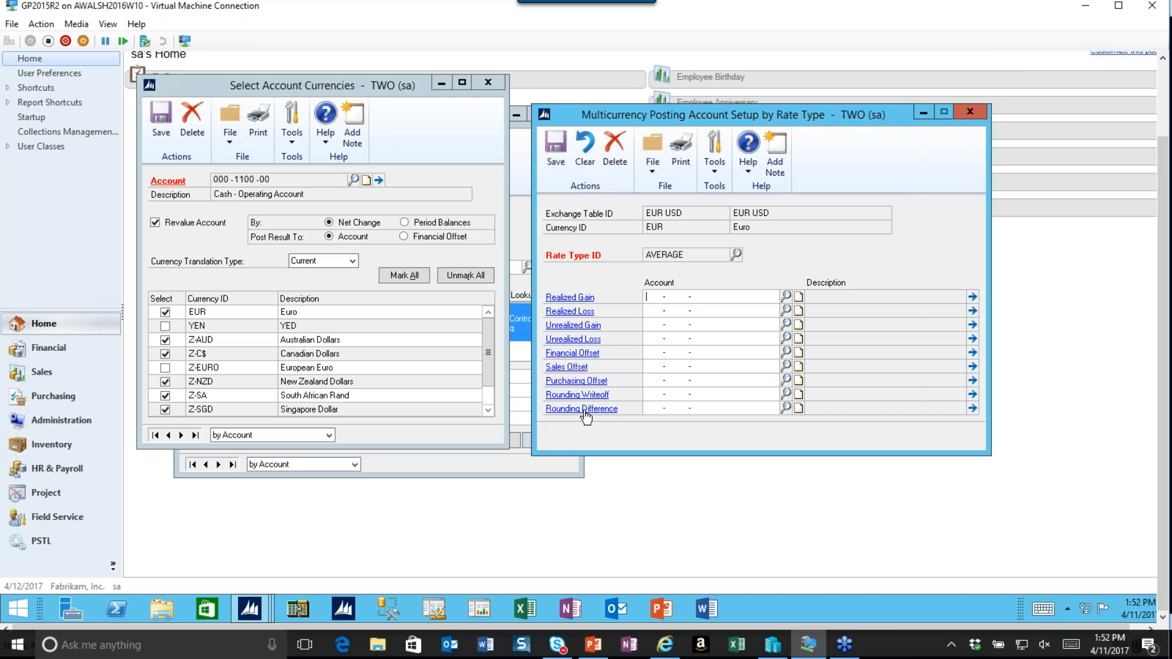
{"action": "left_click", "coordinate": [975, 110]}
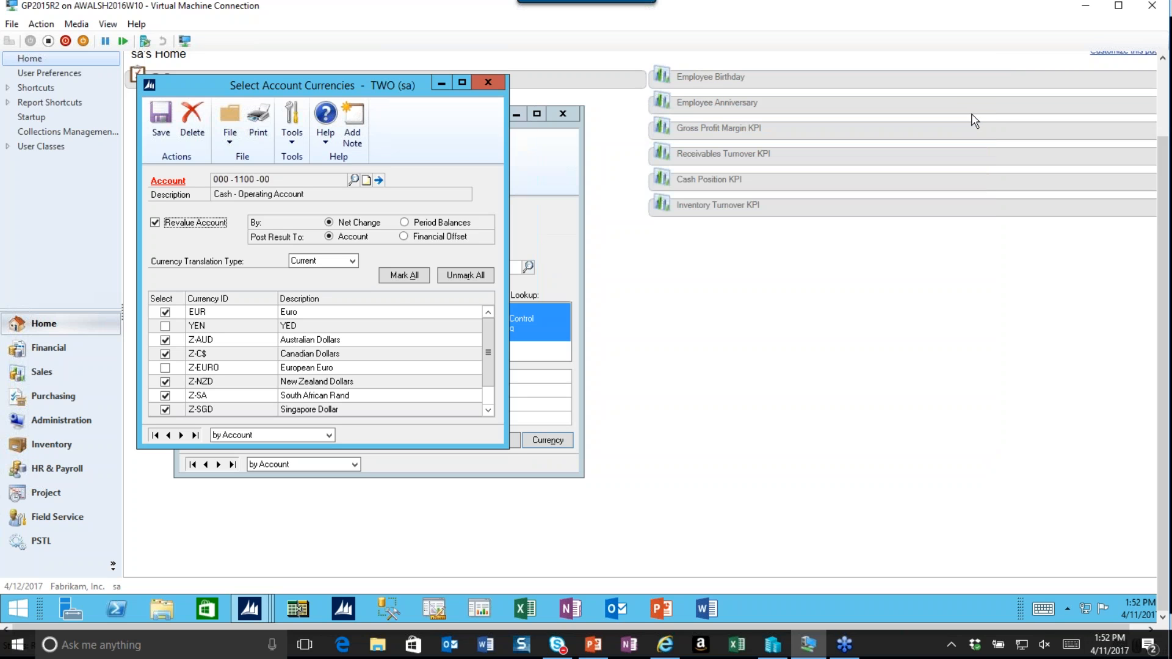
{"action": "left_click", "coordinate": [488, 82]}
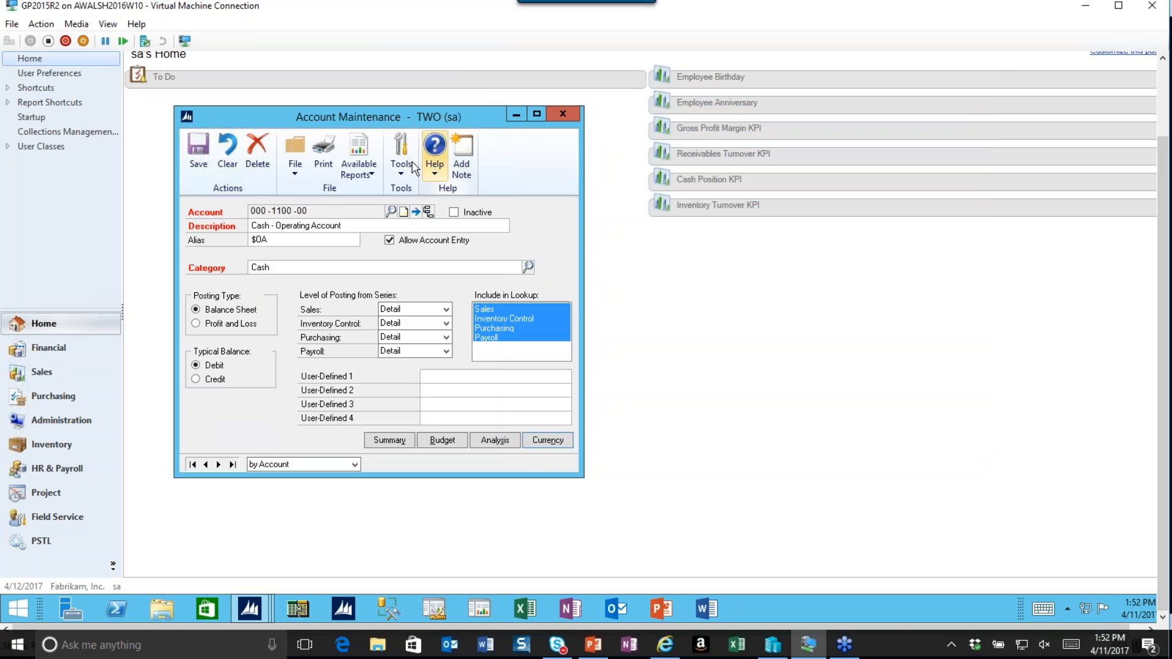
{"action": "left_click", "coordinate": [197, 152]}
{"action": "left_click", "coordinate": [560, 115]}
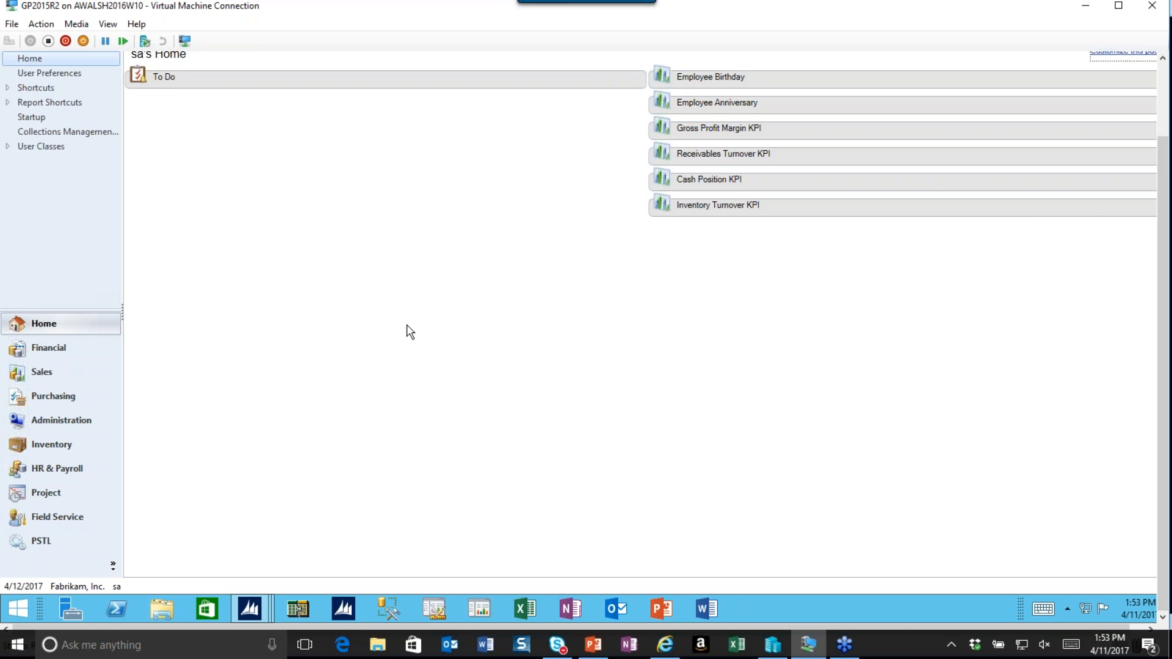
Open the Multicurrency Revaluation routine.
{"action": "left_click_drag", "start_coordinate": [1166, 299], "coordinate": [1168, 229]}
{"action": "left_click", "coordinate": [83, 120]}
{"action": "mouse_move", "coordinate": [114, 192]}
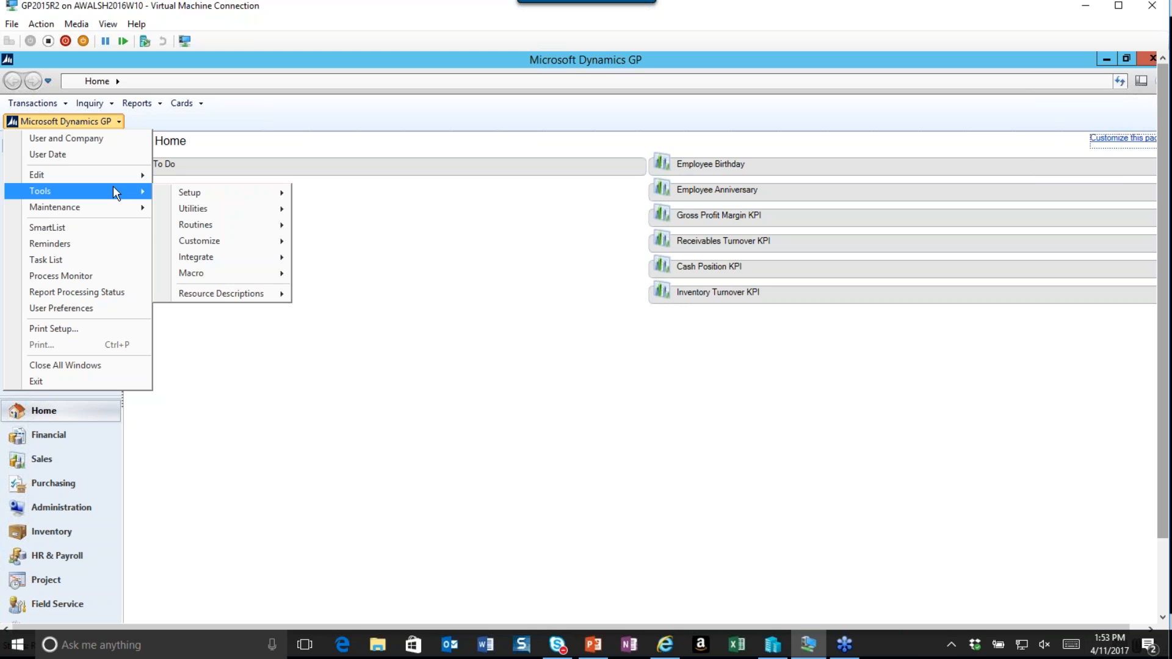
{"action": "mouse_move", "coordinate": [265, 227]}
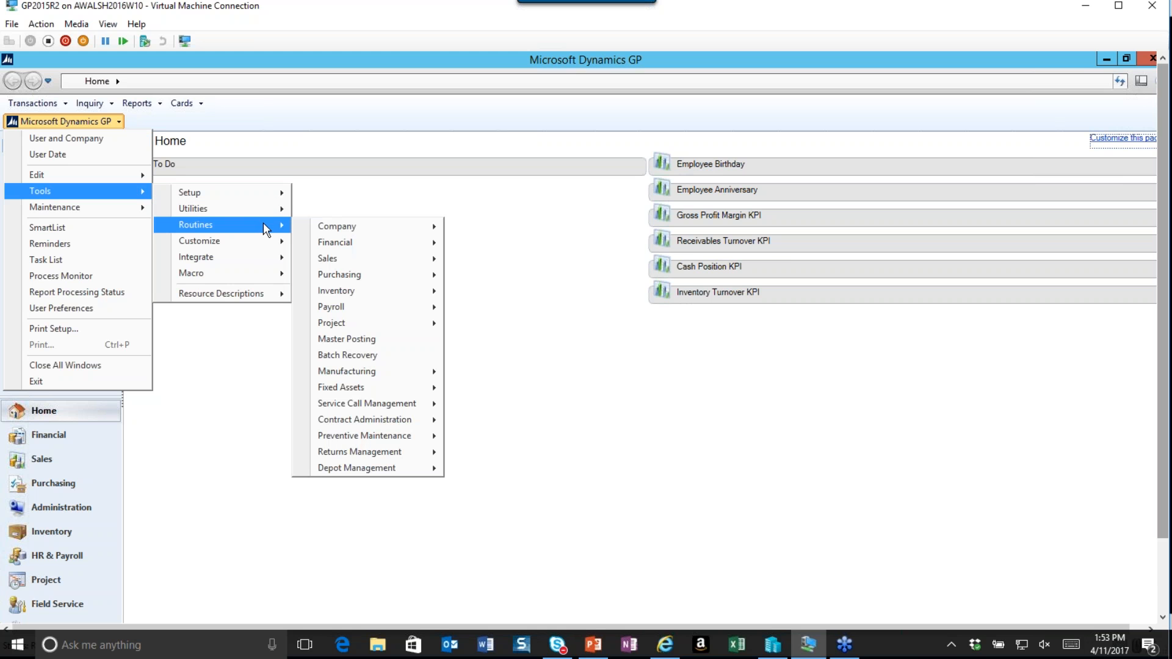
{"action": "mouse_move", "coordinate": [422, 241]}
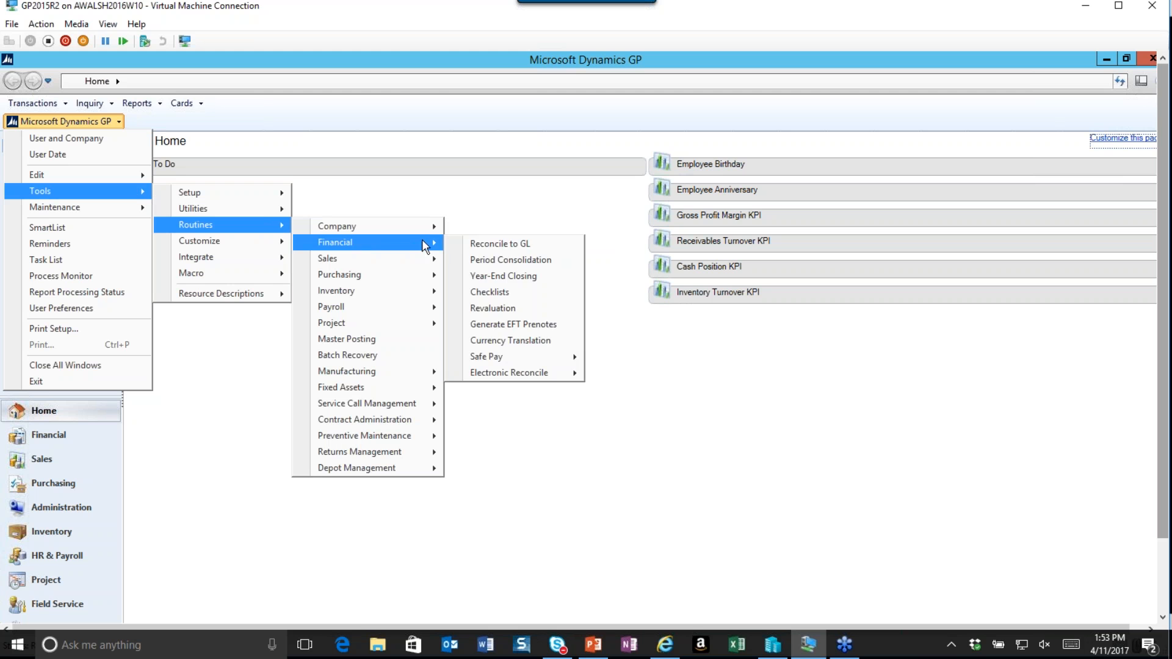
{"action": "left_click", "coordinate": [534, 311]}
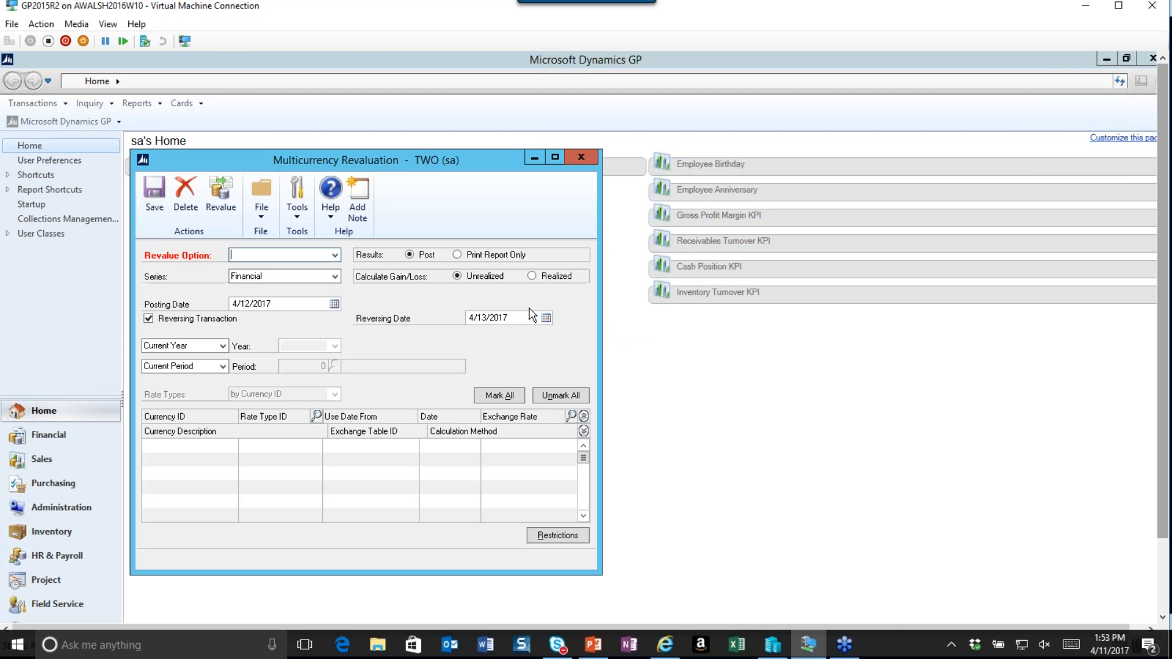
{"action": "left_click_drag", "start_coordinate": [406, 160], "coordinate": [565, 149]}
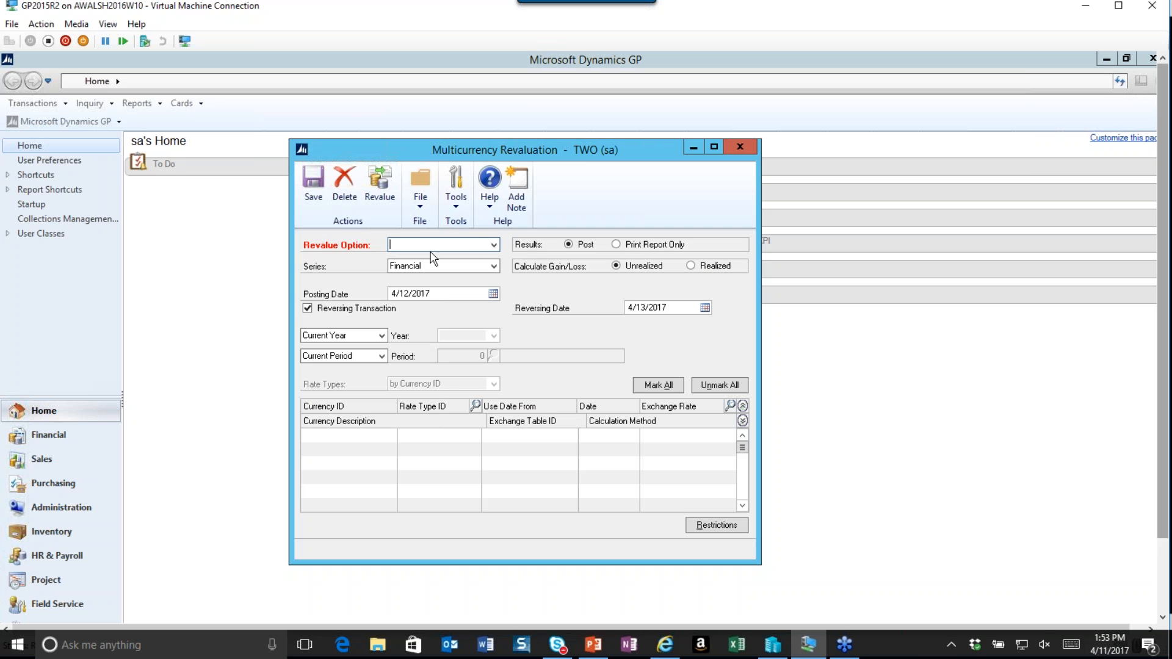
Set the revalue option to Gen Led for the Financial series, with results set to Print Report Only.
{"action": "left_click", "coordinate": [494, 245]}
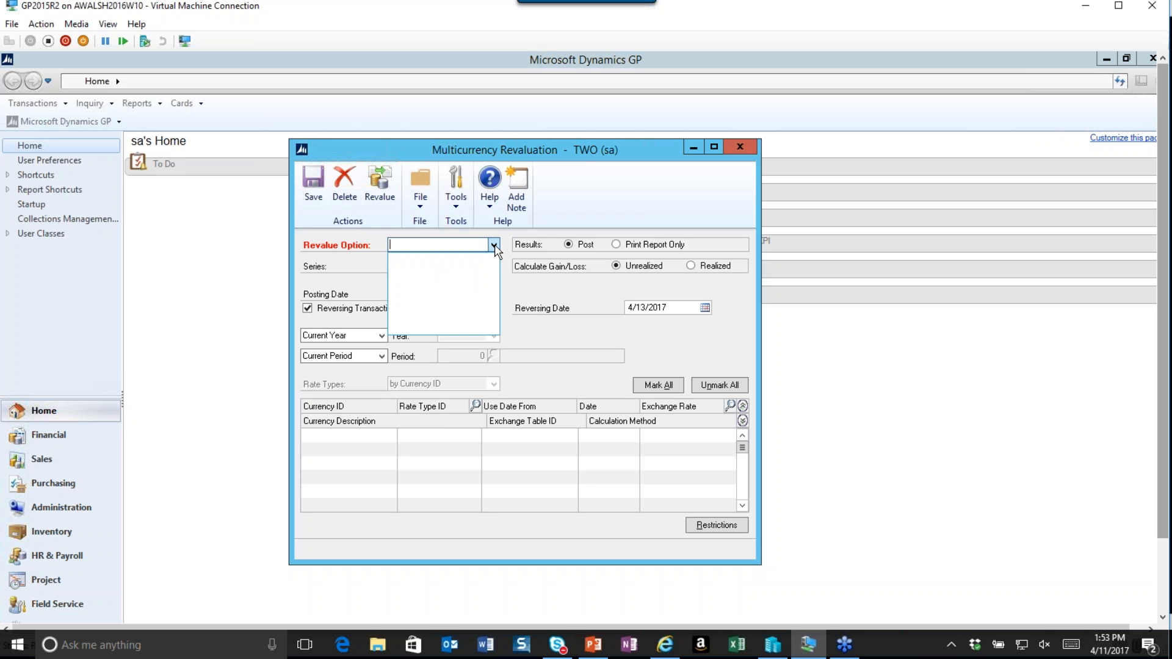
{"action": "left_click", "coordinate": [494, 245]}
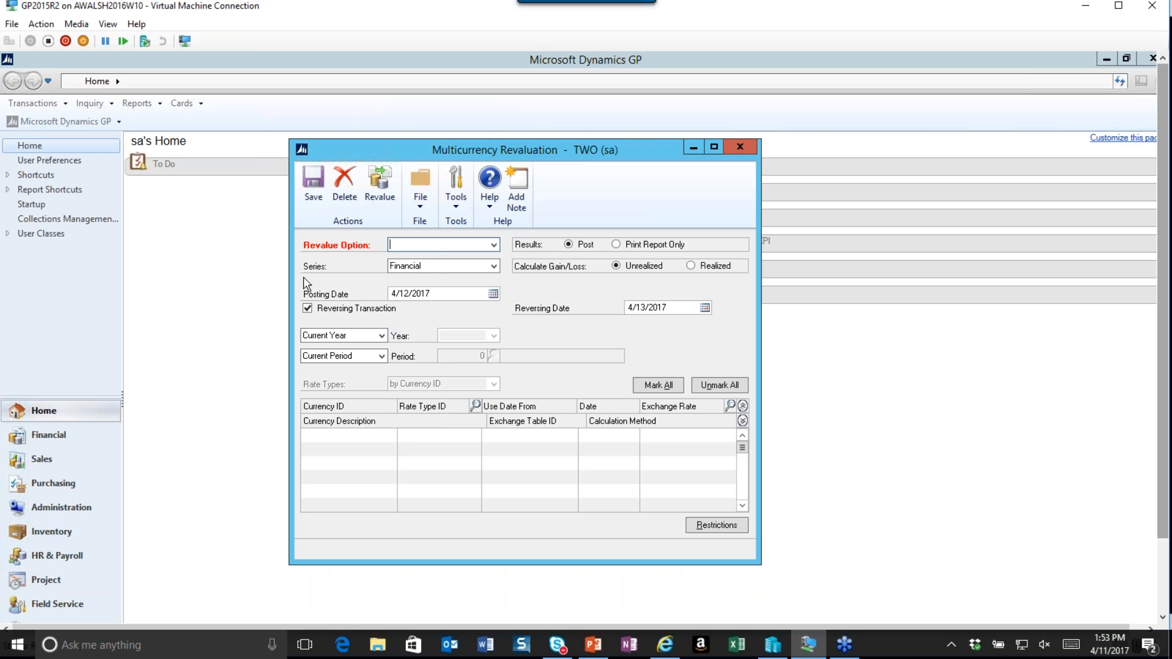
{"action": "left_click", "coordinate": [494, 267]}
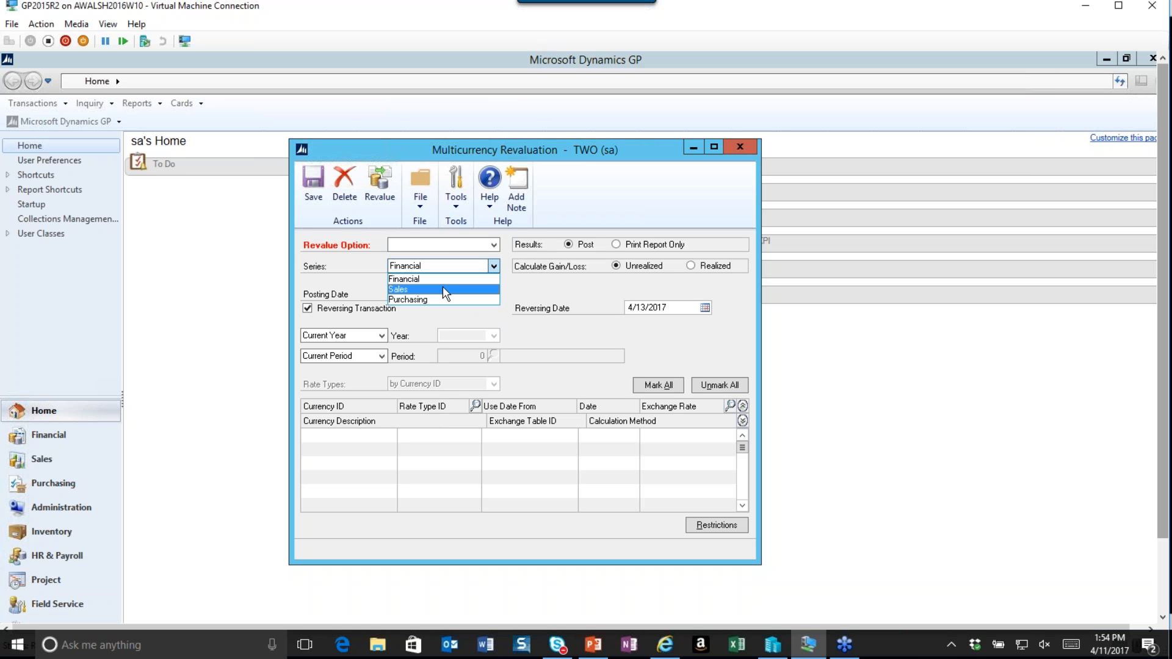
{"action": "left_click", "coordinate": [419, 247]}
{"action": "left_click", "coordinate": [418, 247]}
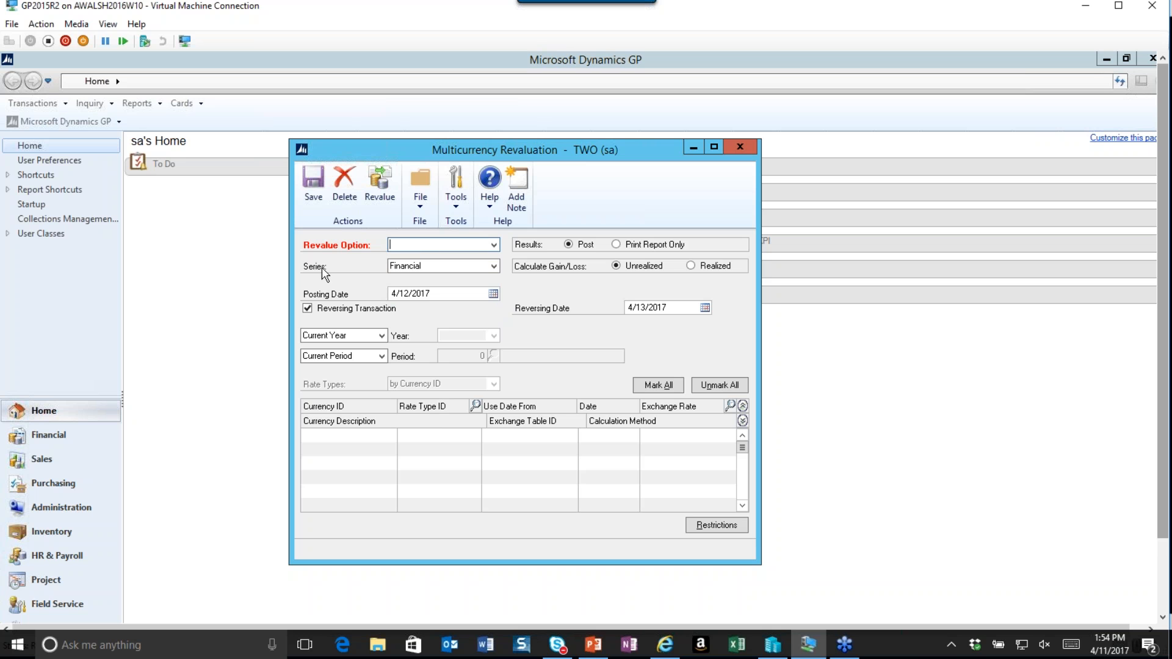
{"action": "type", "text": "Gen Led"}
{"action": "left_click", "coordinate": [616, 246]}
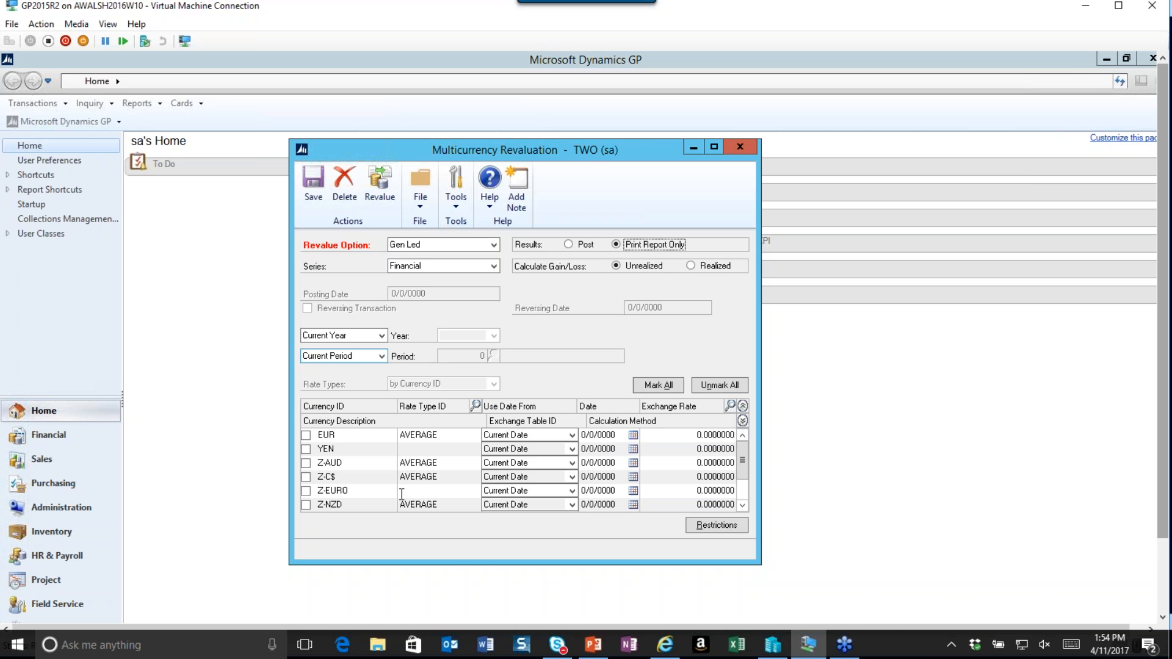
Mark the Z-C$ currency for revaluation.
{"action": "left_click_drag", "start_coordinate": [746, 464], "coordinate": [746, 482]}
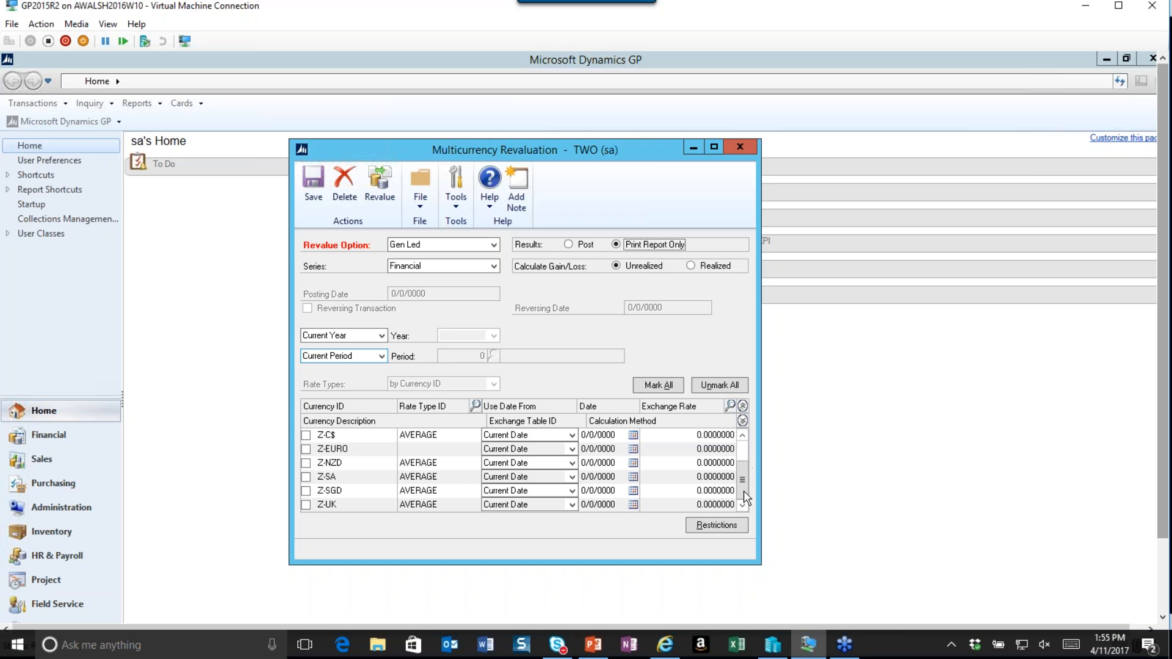
{"action": "left_click", "coordinate": [306, 436]}
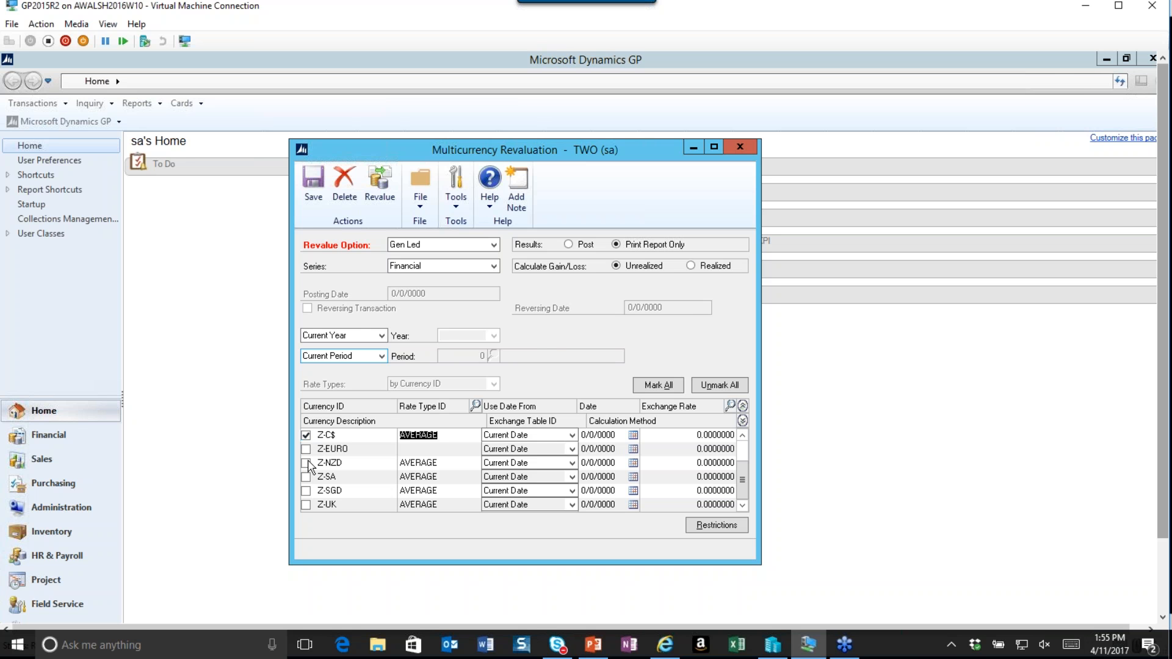
{"action": "left_click", "coordinate": [582, 419]}
{"action": "left_click", "coordinate": [742, 435]}
{"action": "left_click", "coordinate": [742, 436]}
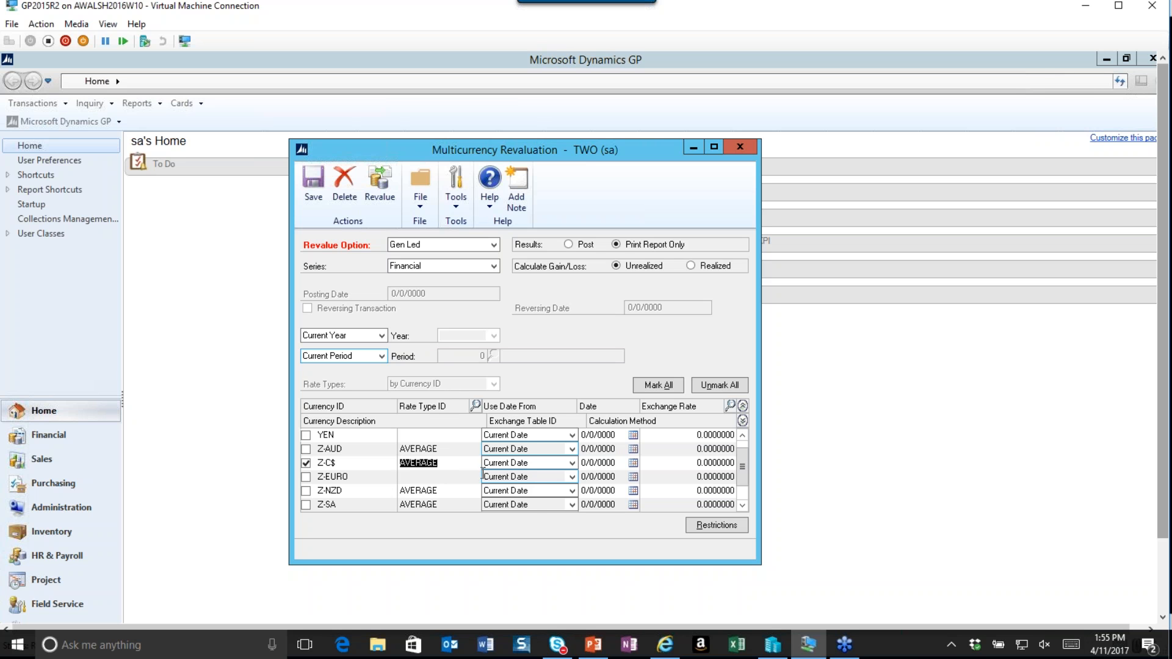
Set Z-C$ to use Enter Date with the date 4/30/2017.
{"action": "left_click", "coordinate": [572, 464]}
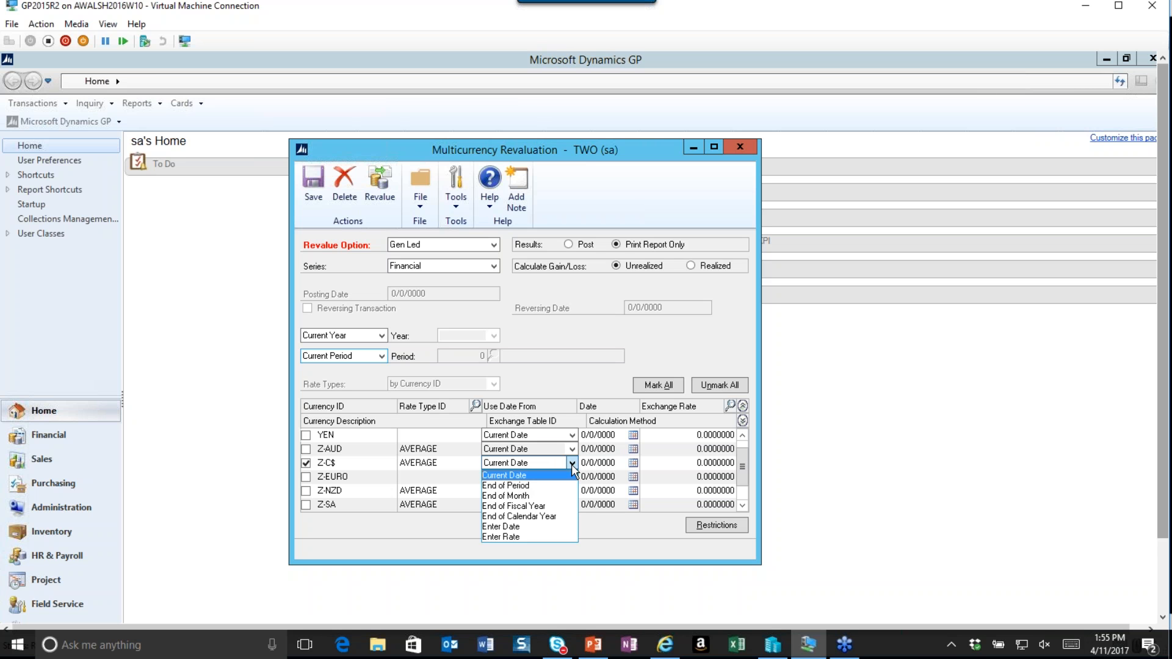
{"action": "left_click", "coordinate": [513, 527]}
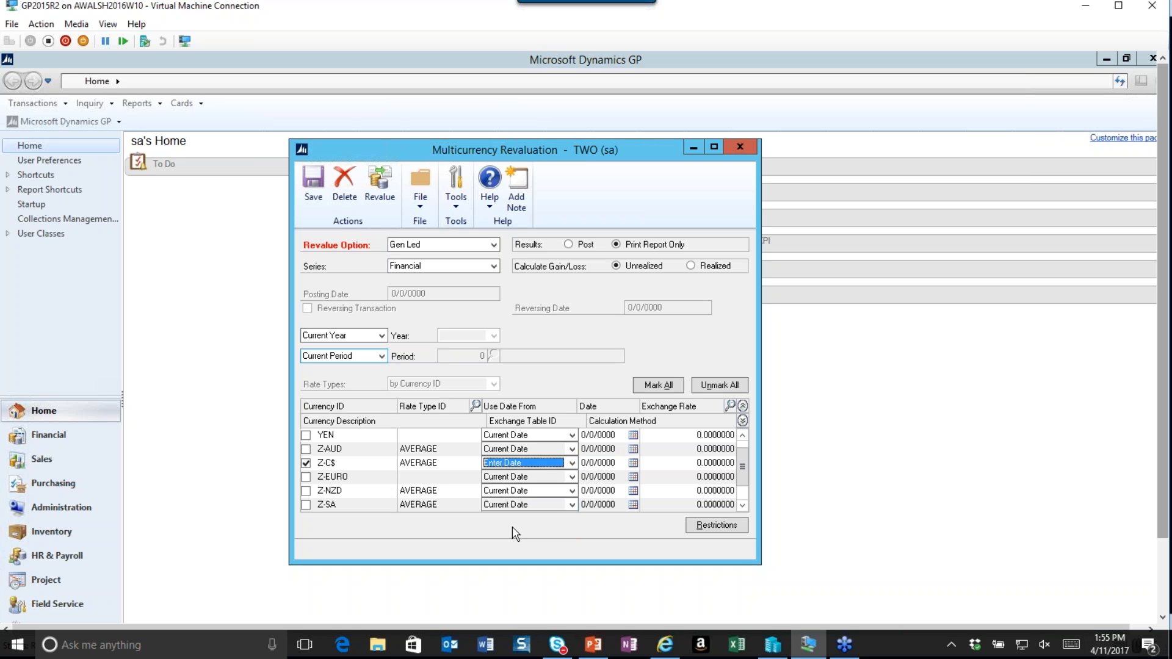
{"action": "left_click", "coordinate": [572, 464]}
{"action": "left_click", "coordinate": [574, 467]}
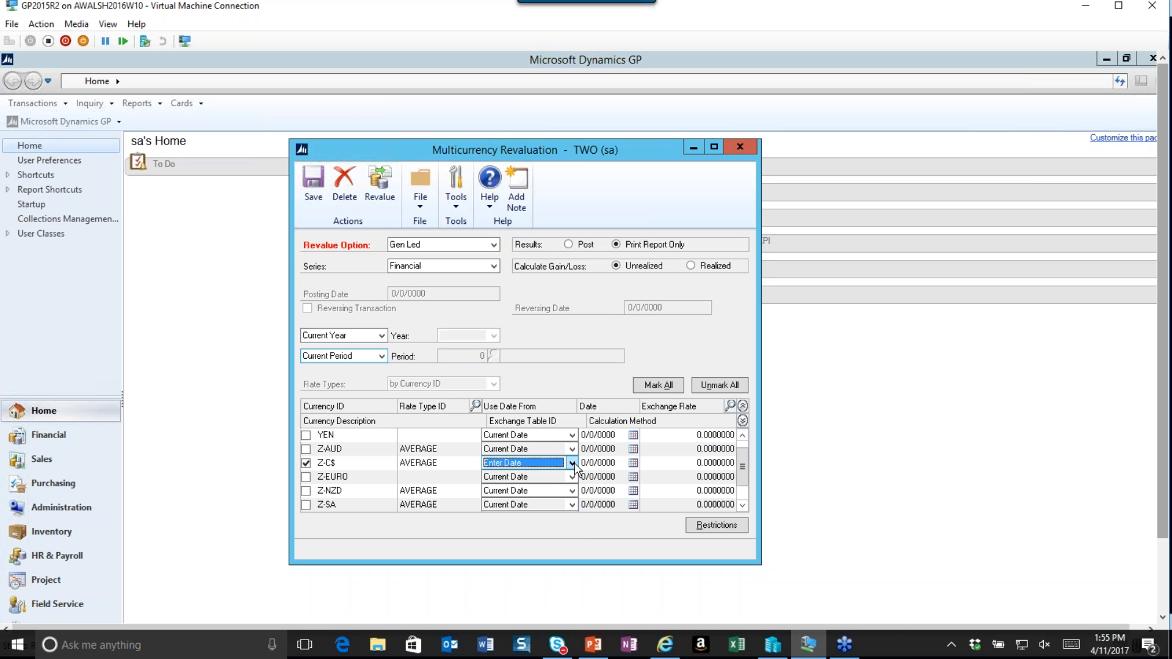
{"action": "left_click", "coordinate": [608, 465]}
{"action": "type", "text": "04302017"}
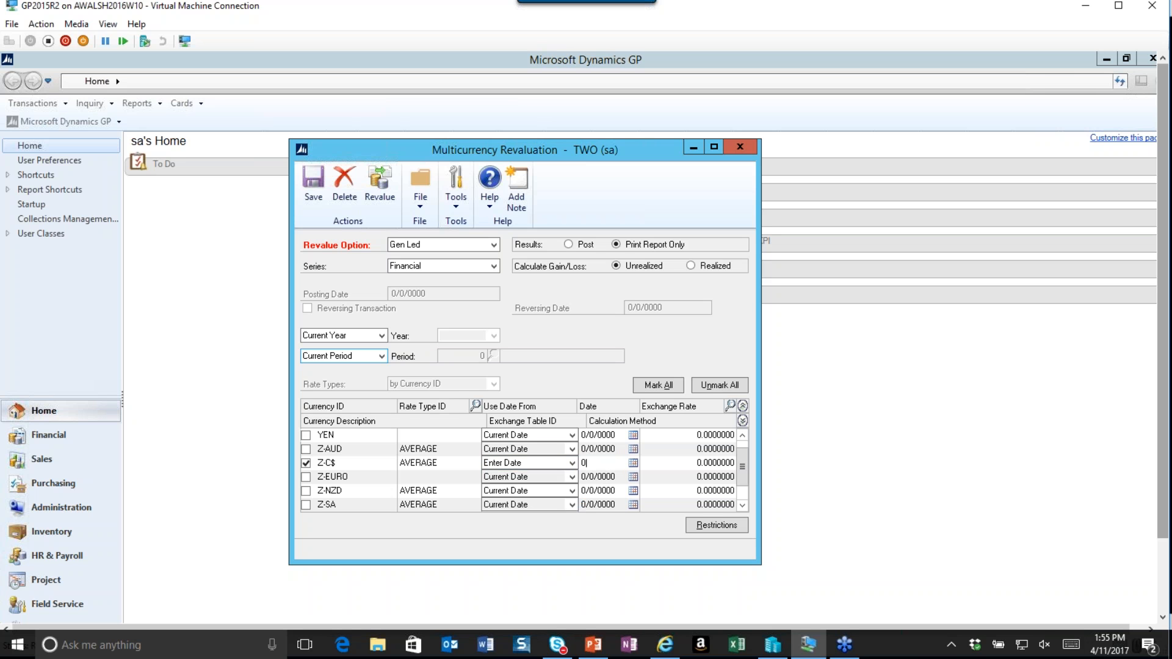
{"action": "key", "text": "Tab"}
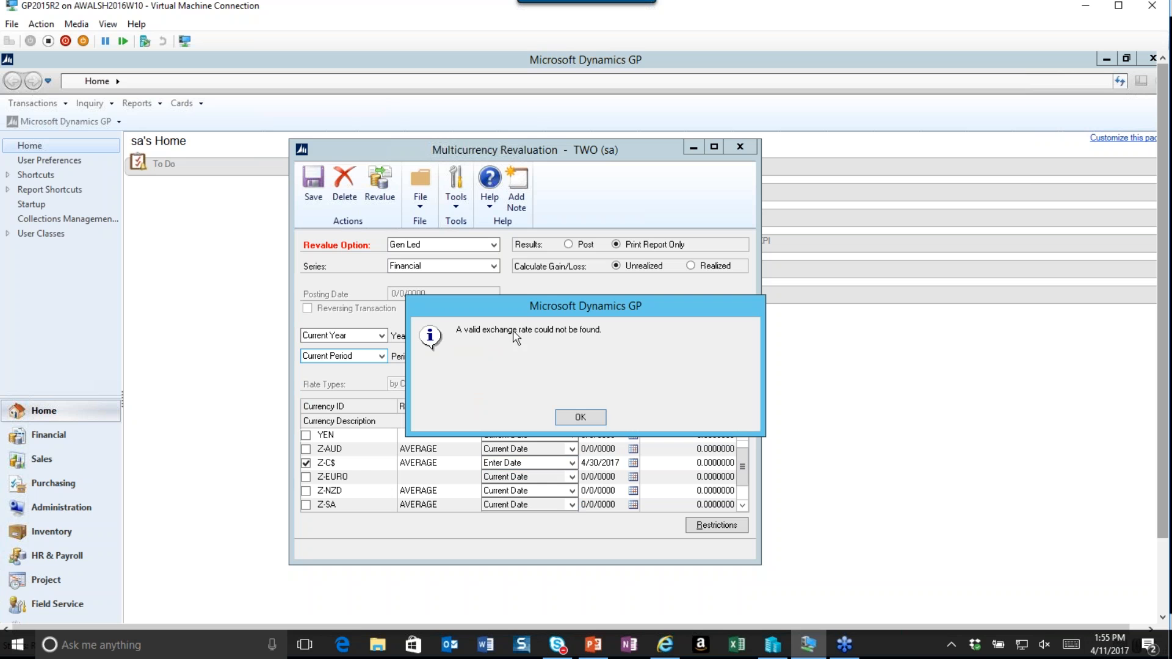
{"action": "left_click", "coordinate": [582, 418]}
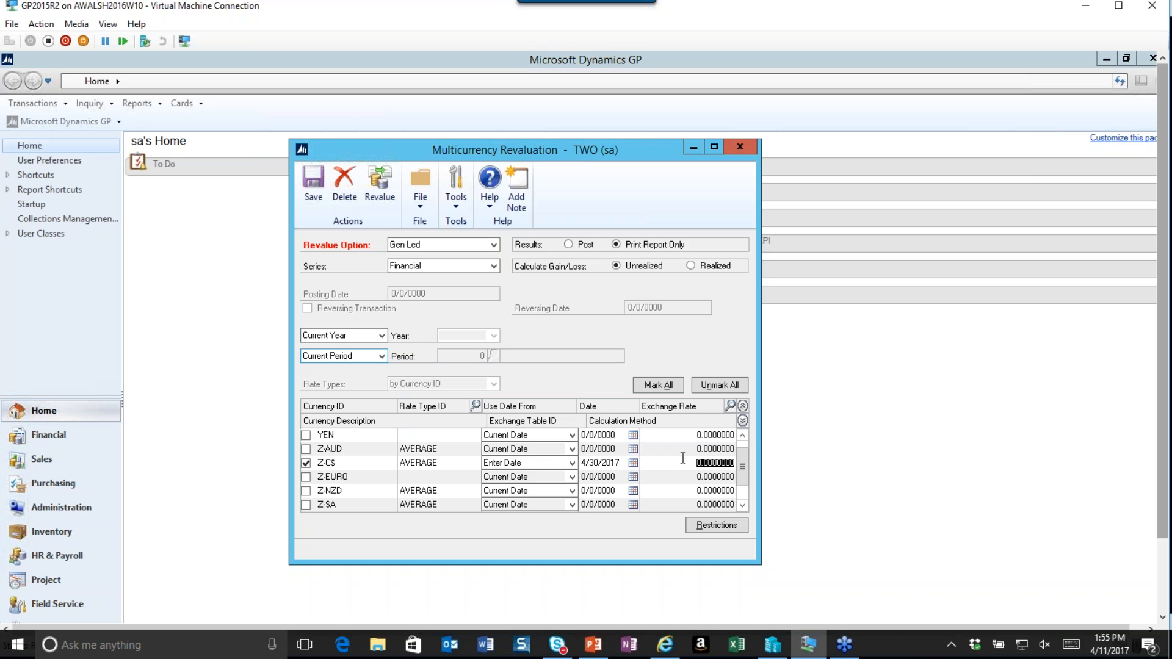
Try to enter an exchange rate of .84952 for Z-C$.
{"action": "type", "text": "."}
{"action": "type", "text": "84952"}
{"action": "key", "text": "Tab"}
{"action": "left_click", "coordinate": [589, 415]}
Clear the Z-C$ date and set its use-date option back to Current Date.
{"action": "left_click", "coordinate": [621, 464]}
{"action": "key", "text": "Delete"}
{"action": "key", "text": "Tab"}
{"action": "left_click", "coordinate": [572, 463]}
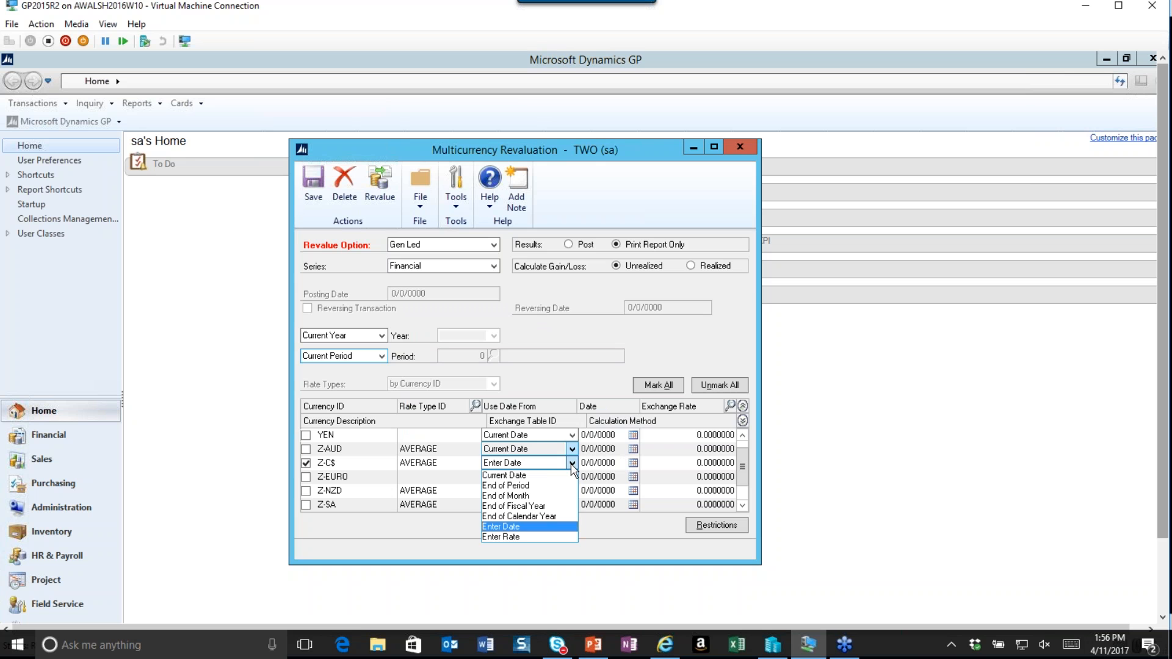
{"action": "left_click", "coordinate": [549, 475]}
{"action": "left_click", "coordinate": [582, 420]}
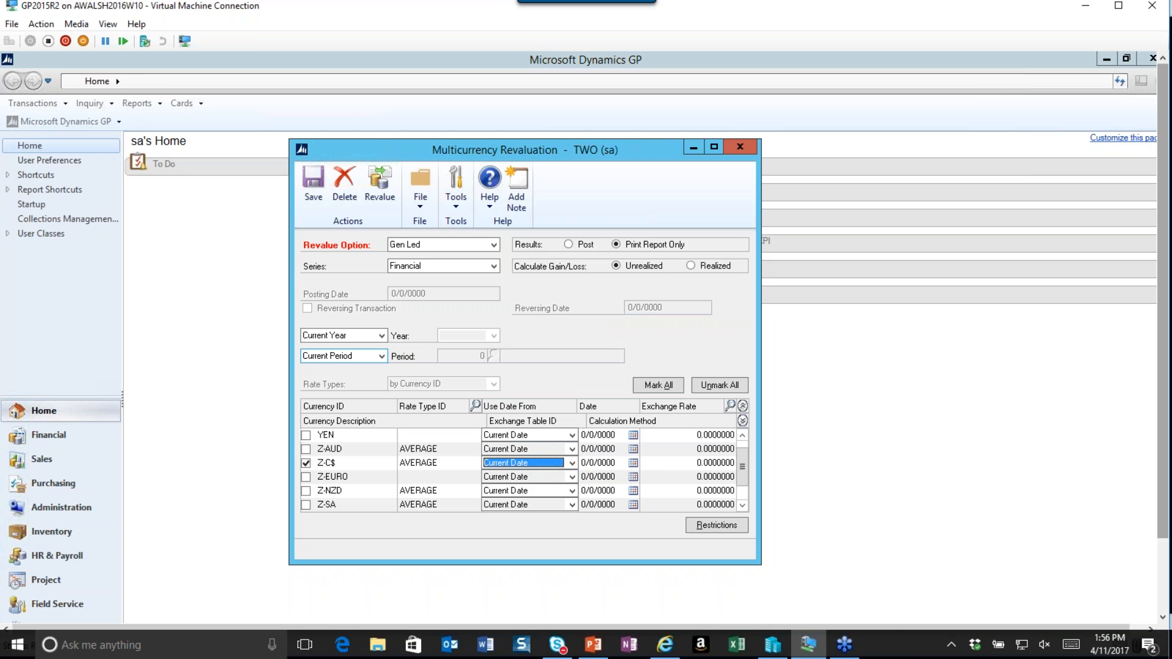
Try to enter an exchange rate of .83 for Z-C$.
{"action": "left_click", "coordinate": [690, 465]}
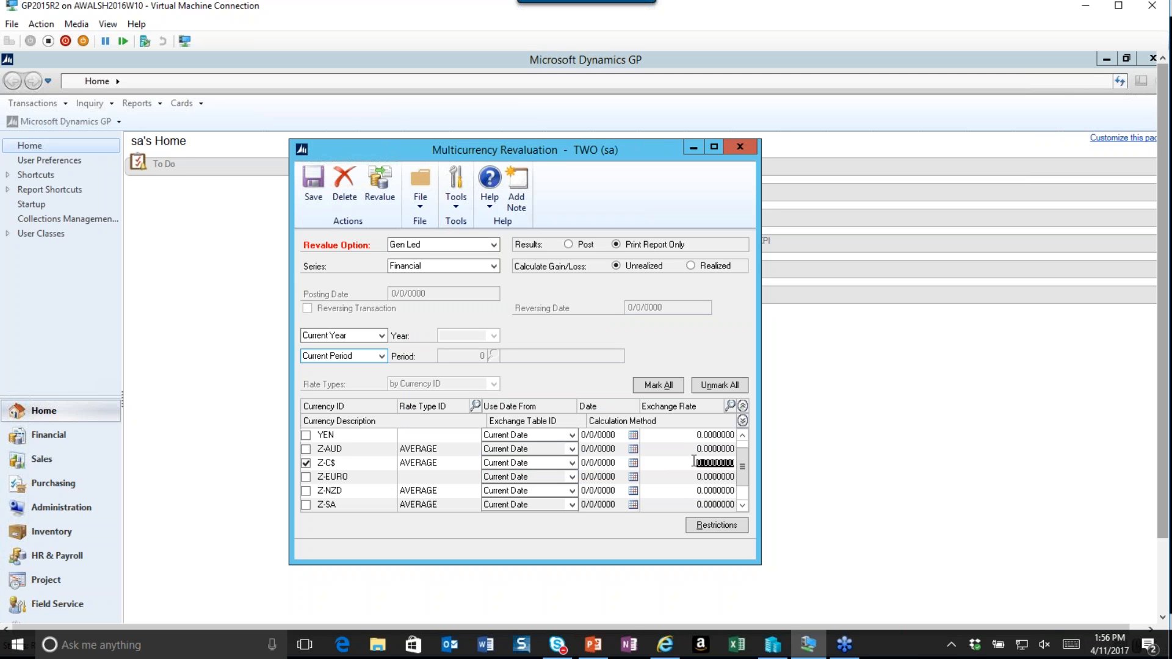
{"action": "type", "text": ".8345"}
{"action": "key", "text": "Tab"}
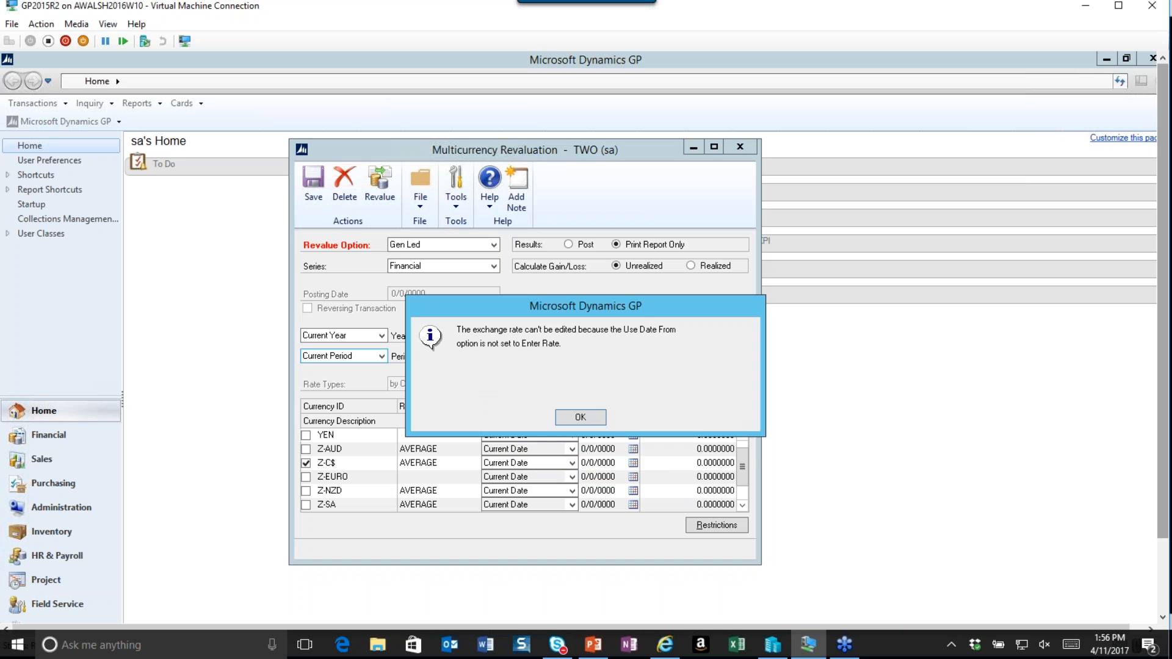
{"action": "left_click", "coordinate": [580, 417]}
Set Z-C$ to use Enter Date and try entering an exchange rate of 83.
{"action": "left_click", "coordinate": [572, 464]}
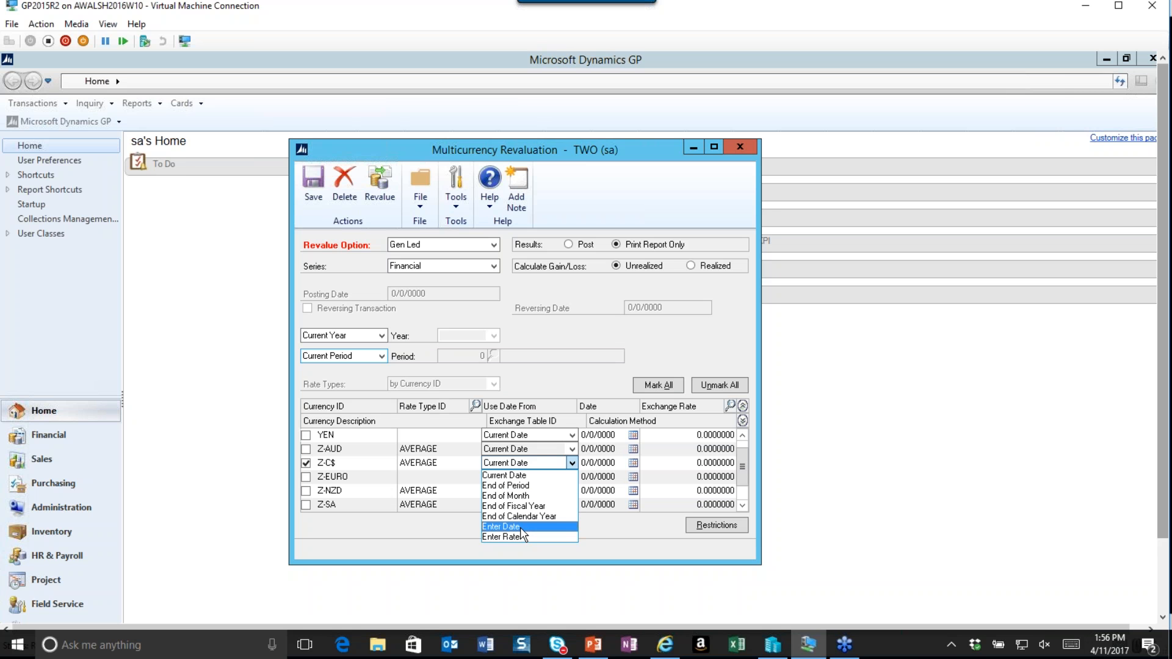
{"action": "left_click", "coordinate": [520, 529]}
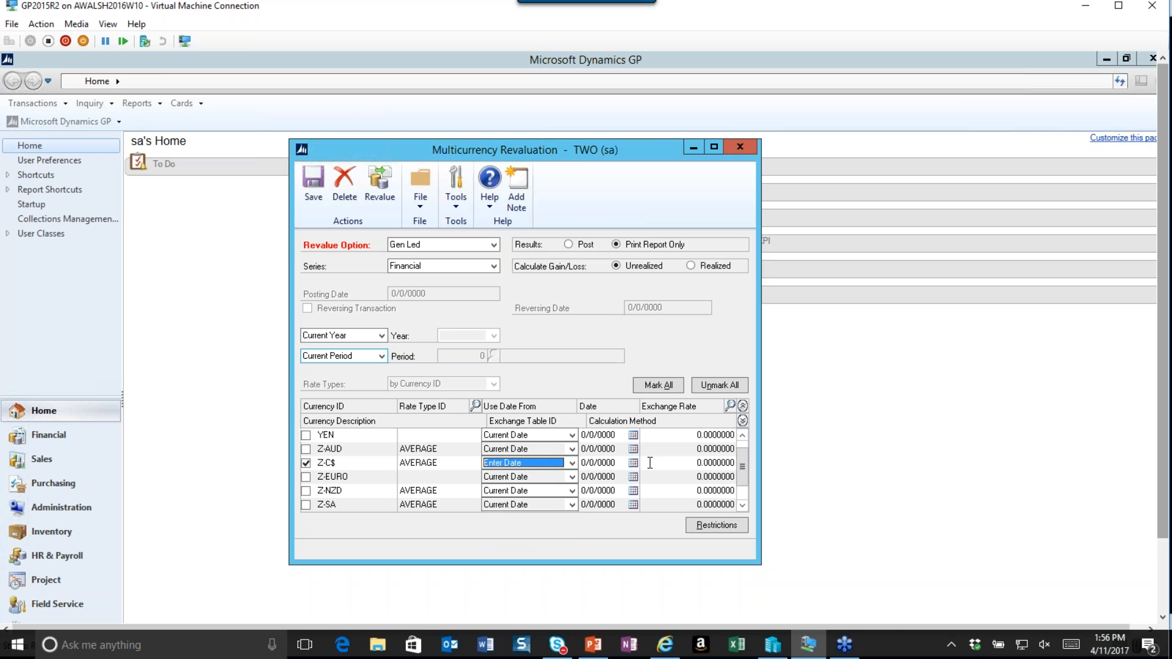
{"action": "left_click", "coordinate": [695, 466]}
{"action": "type", "text": "83"}
{"action": "key", "text": "Tab"}
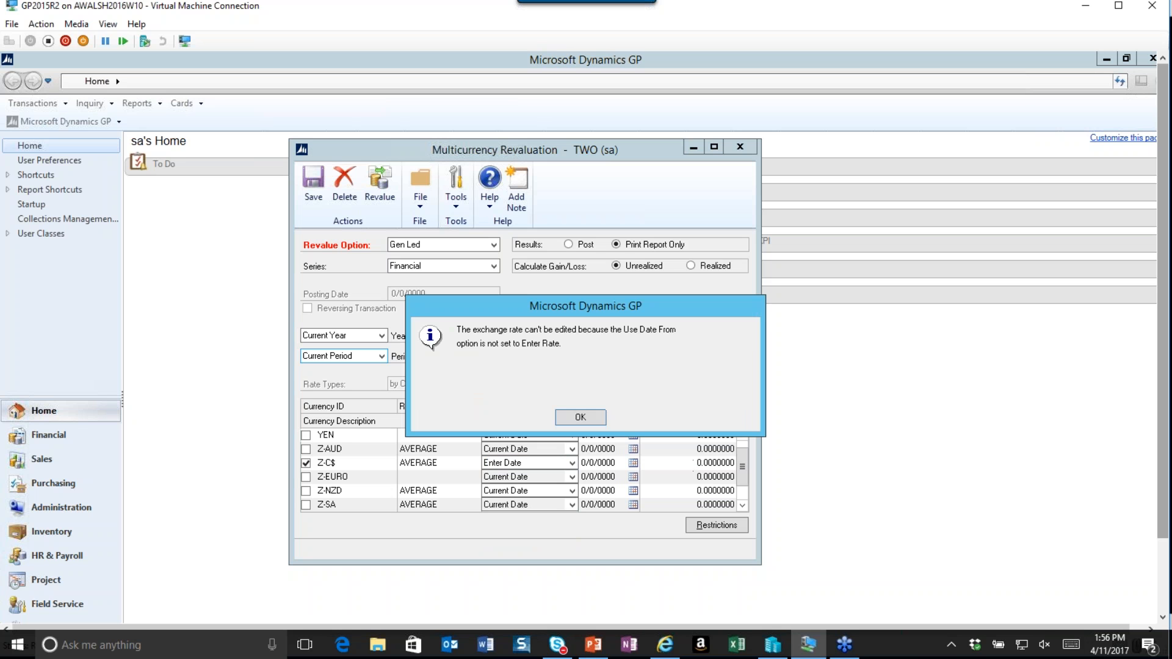
{"action": "left_click", "coordinate": [588, 421]}
Set the Z-C$ use-date option to Enter Rate in the revaluation grid.
{"action": "scroll", "coordinate": [744, 454], "scroll_direction": "up", "scroll_amount": 1}
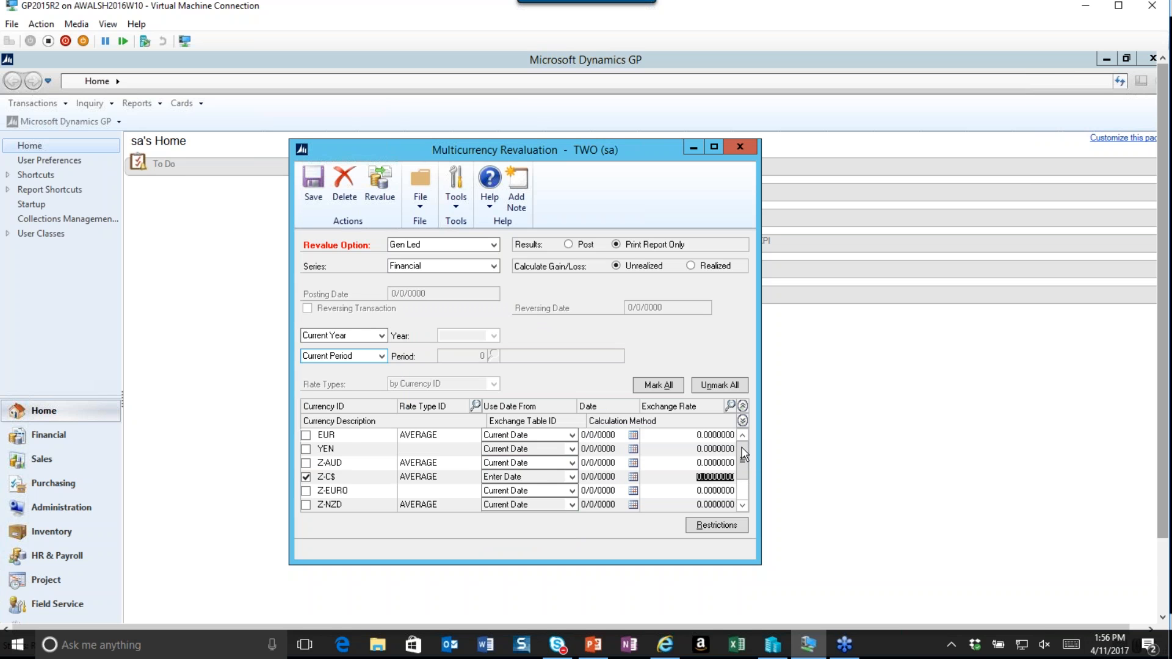
{"action": "left_click", "coordinate": [454, 434]}
{"action": "left_click", "coordinate": [593, 415]}
{"action": "left_click", "coordinate": [572, 477]}
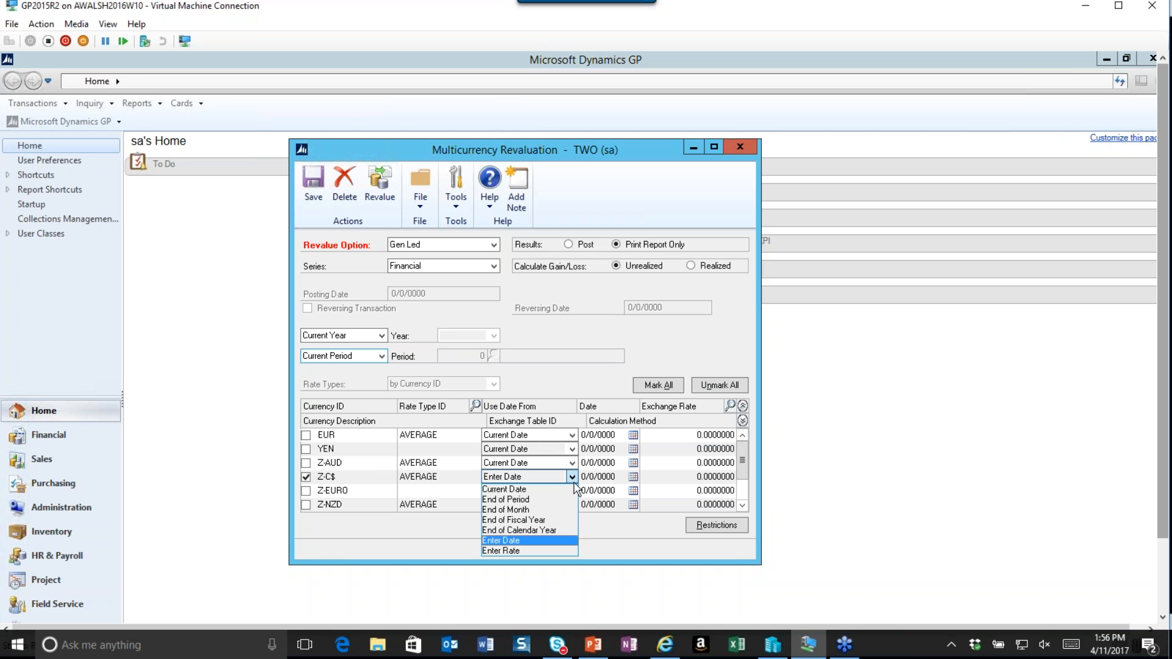
{"action": "left_click", "coordinate": [526, 552]}
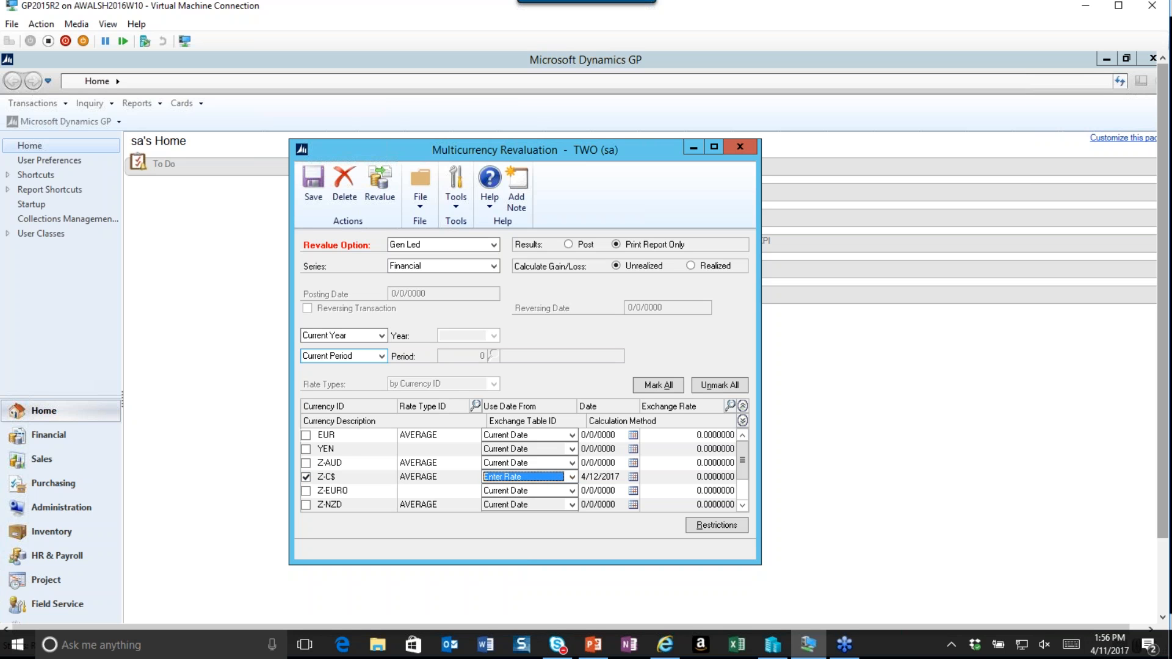
Enter an exchange rate of .83456 for Z-C$, insert it into the exchange rate table and save.
{"action": "left_click", "coordinate": [699, 477]}
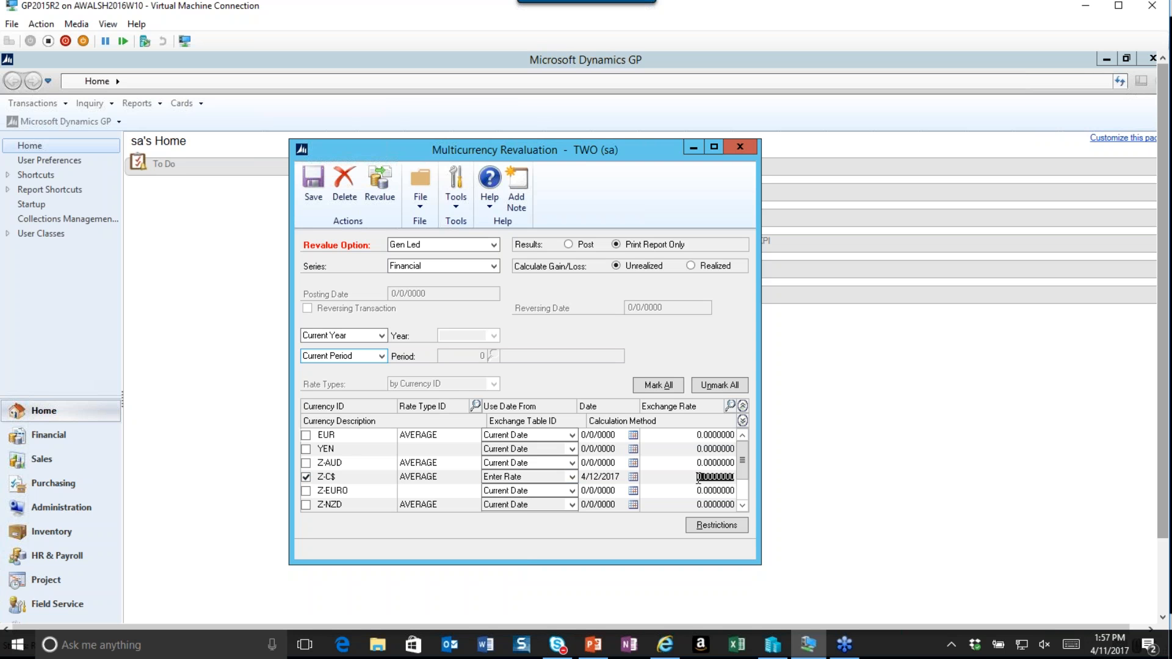
{"action": "left_click", "coordinate": [698, 478]}
{"action": "type", "text": "83456"}
{"action": "key", "text": "Tab"}
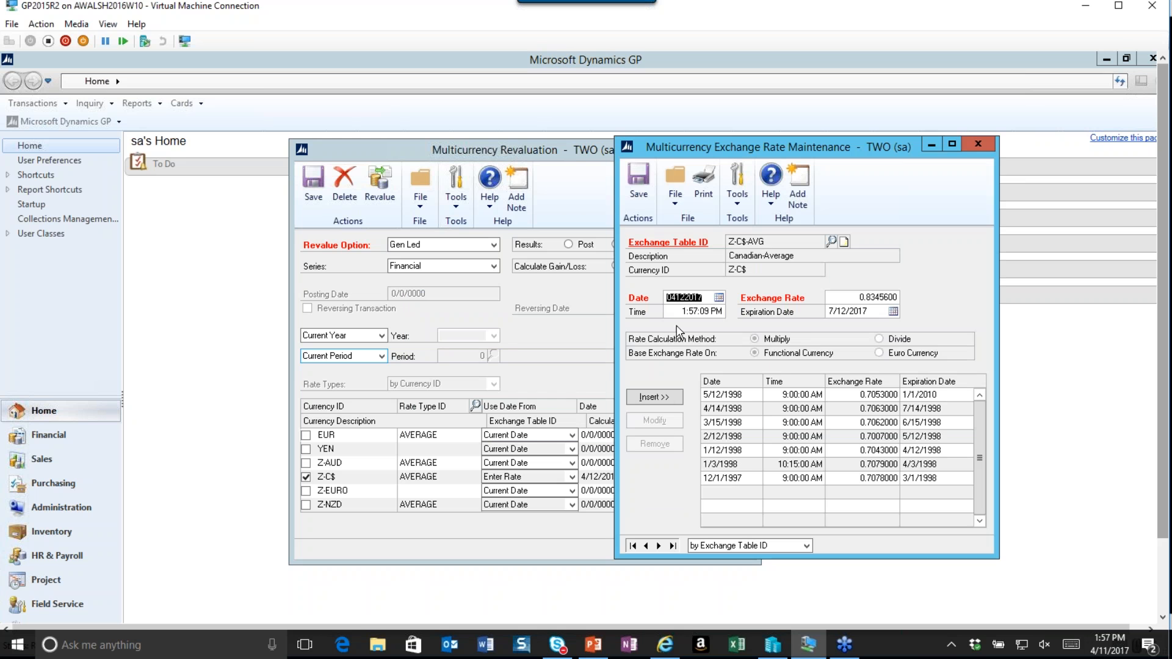
{"action": "left_click", "coordinate": [666, 397]}
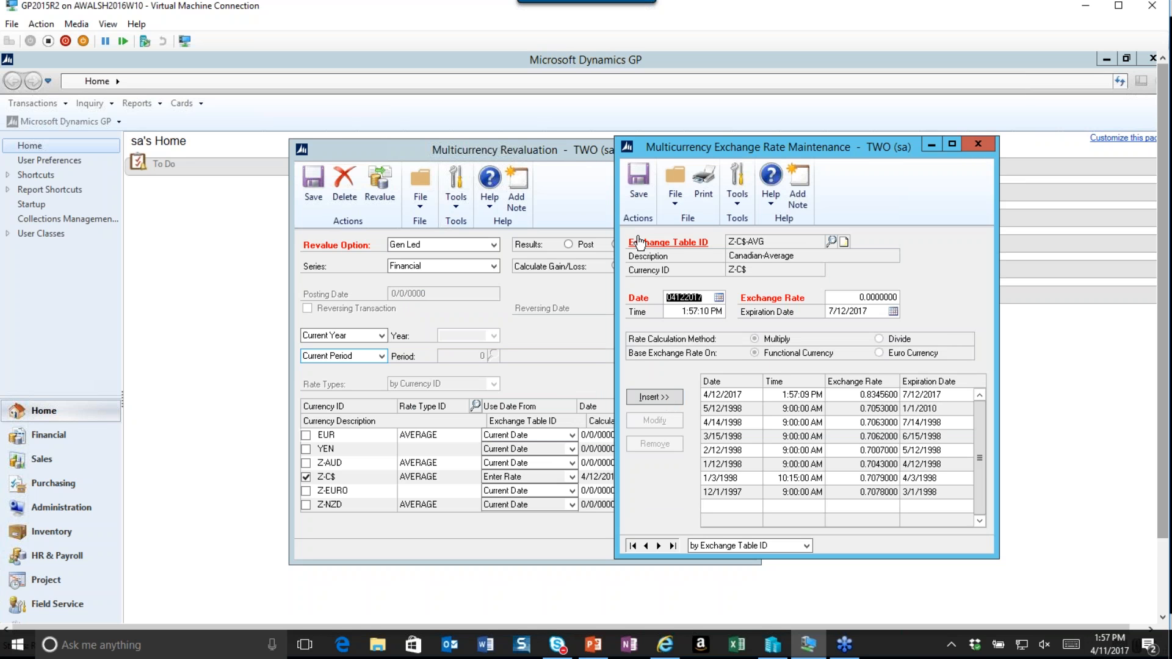
{"action": "left_click", "coordinate": [638, 183]}
{"action": "left_click", "coordinate": [978, 143]}
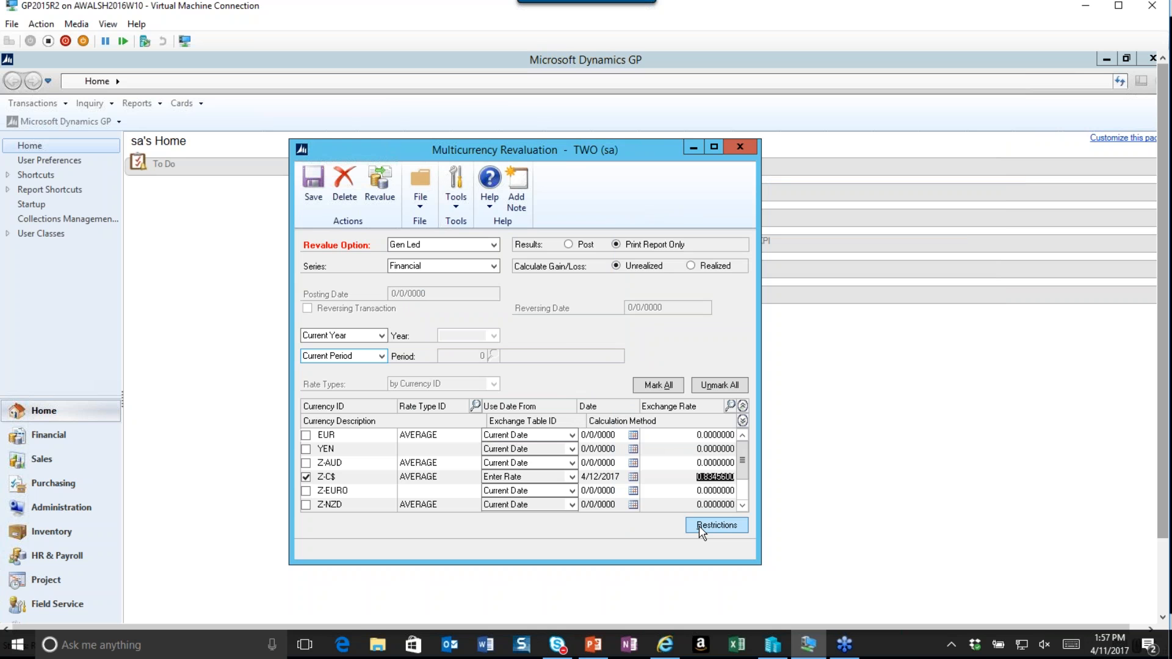
Examine the revaluation restriction options, including the sort order and segment ID lookups.
{"action": "left_click", "coordinate": [715, 525]}
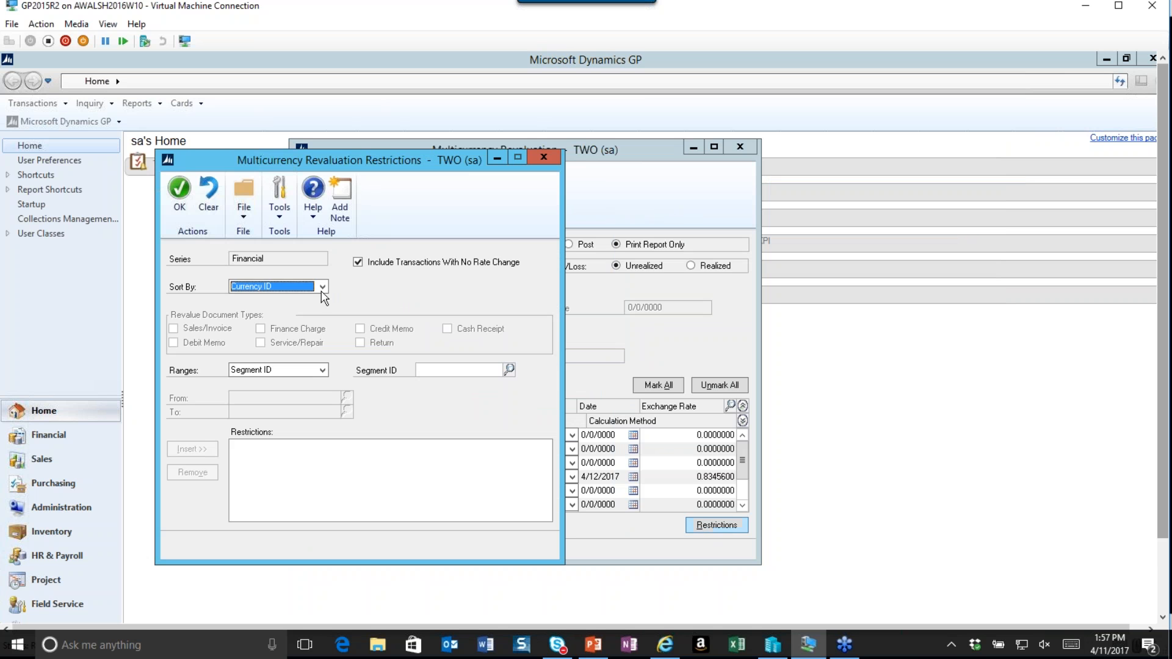
{"action": "left_click", "coordinate": [321, 288]}
{"action": "left_click", "coordinate": [322, 288]}
{"action": "left_click", "coordinate": [509, 370]}
{"action": "left_click", "coordinate": [207, 375]}
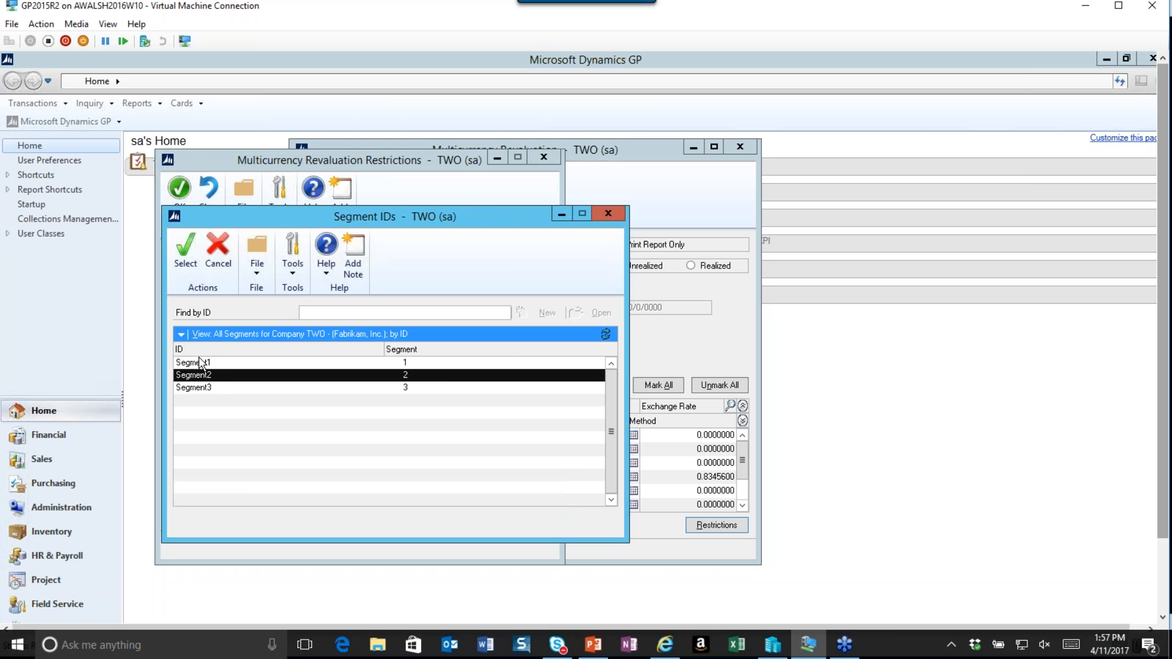
{"action": "left_click", "coordinate": [186, 250]}
{"action": "left_click", "coordinate": [347, 397]}
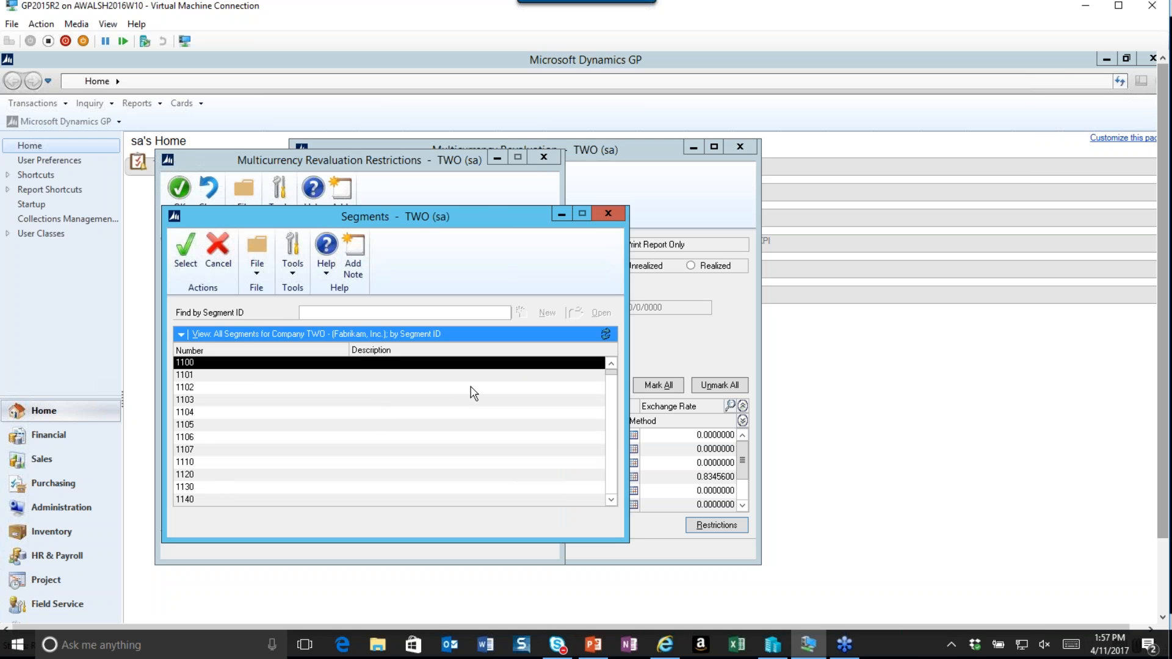
{"action": "left_click", "coordinate": [607, 211]}
{"action": "left_click", "coordinate": [543, 157]}
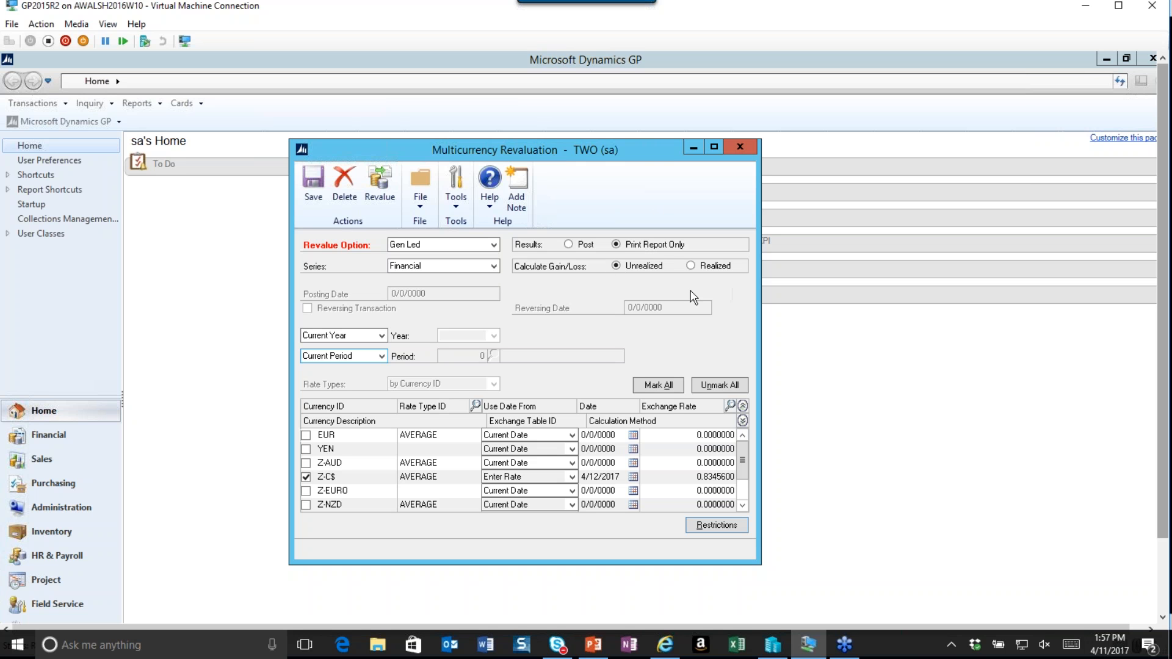
Run the revaluation with the report sent to the screen instead of the printer.
{"action": "left_click", "coordinate": [380, 200]}
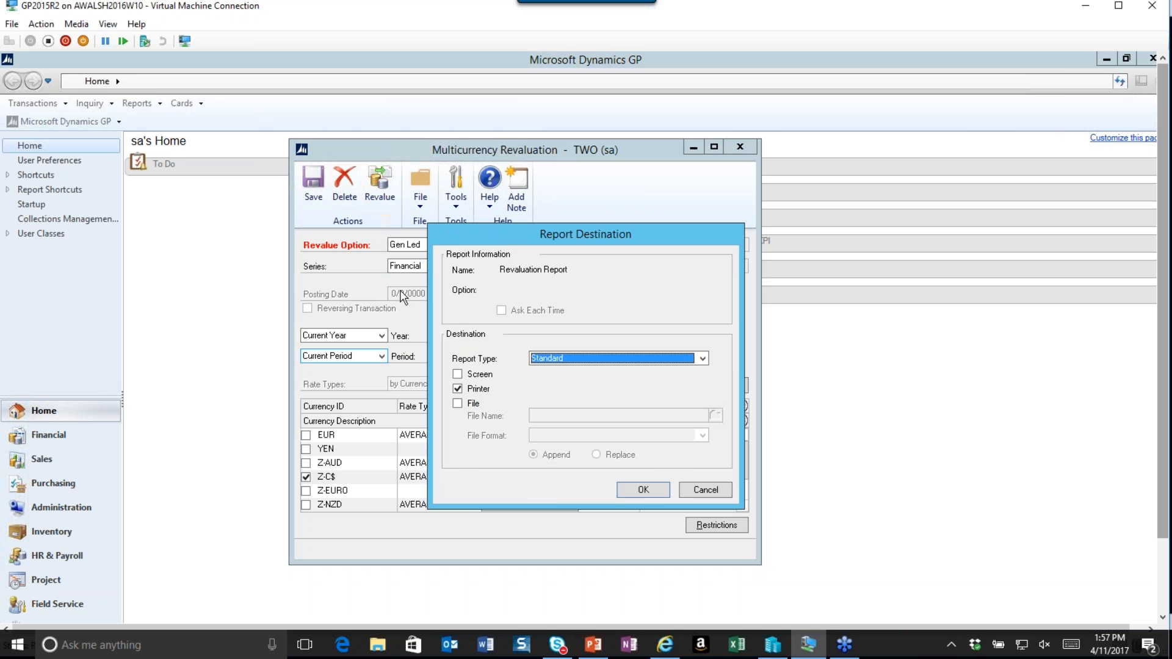
{"action": "left_click", "coordinate": [457, 373]}
{"action": "left_click", "coordinate": [457, 389]}
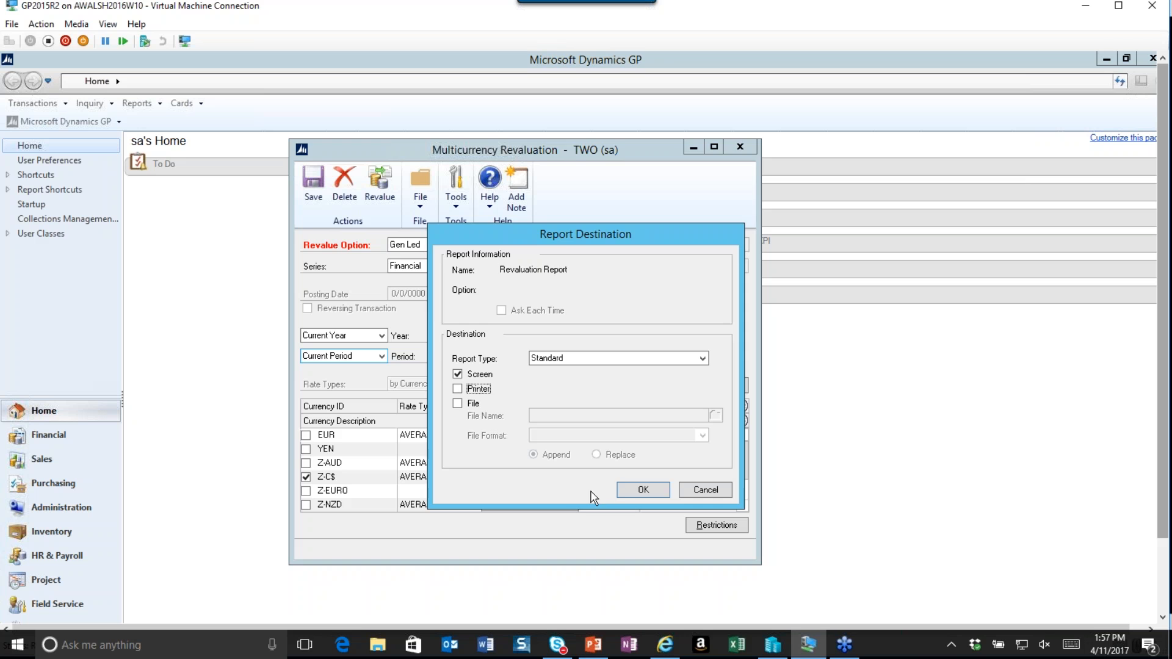
{"action": "left_click", "coordinate": [631, 491]}
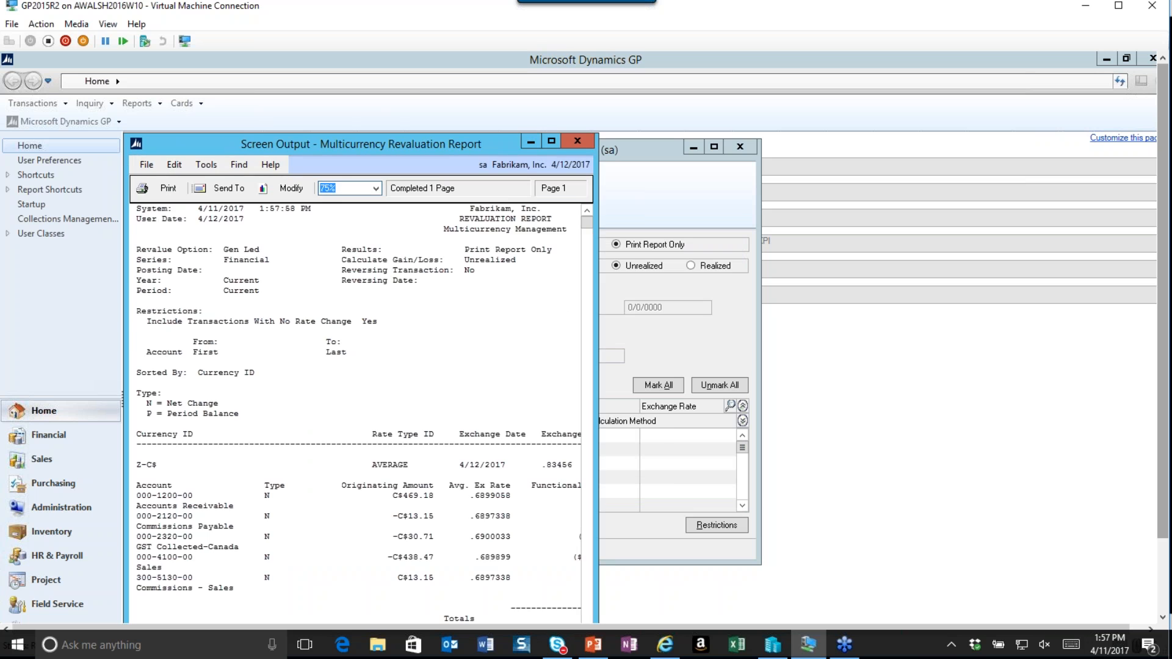
Review the Multicurrency Revaluation Report on screen, then close it.
{"action": "left_click", "coordinate": [551, 141]}
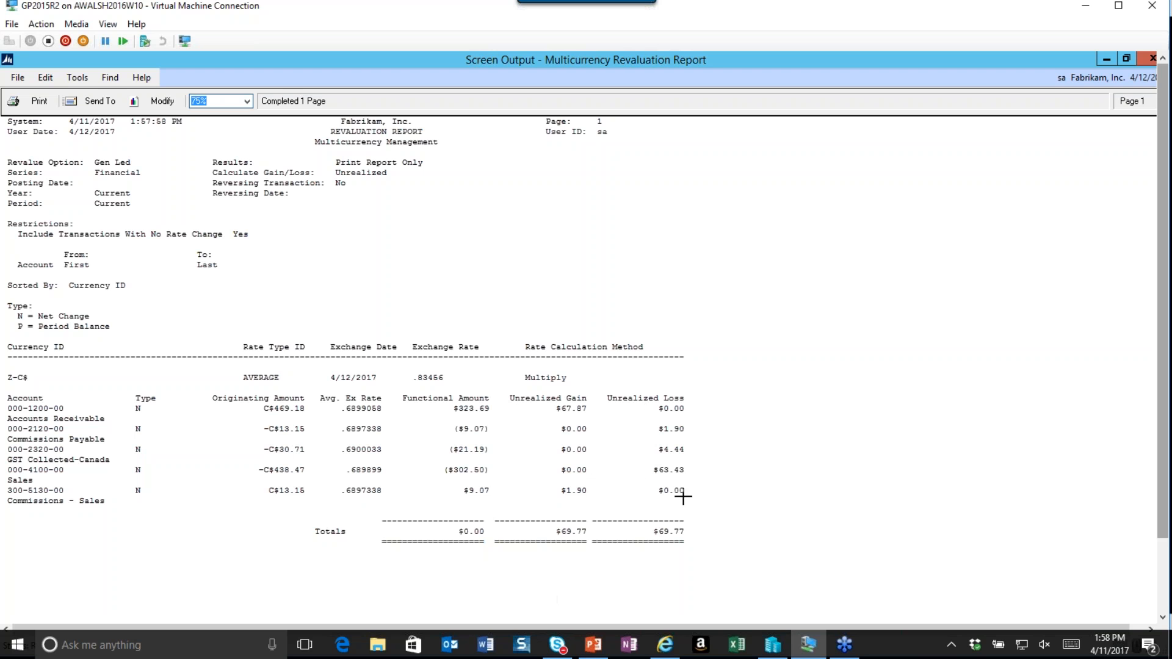
{"action": "scroll", "coordinate": [1164, 514], "scroll_direction": "down", "scroll_amount": 3}
{"action": "scroll", "coordinate": [1163, 515], "scroll_direction": "up", "scroll_amount": 3}
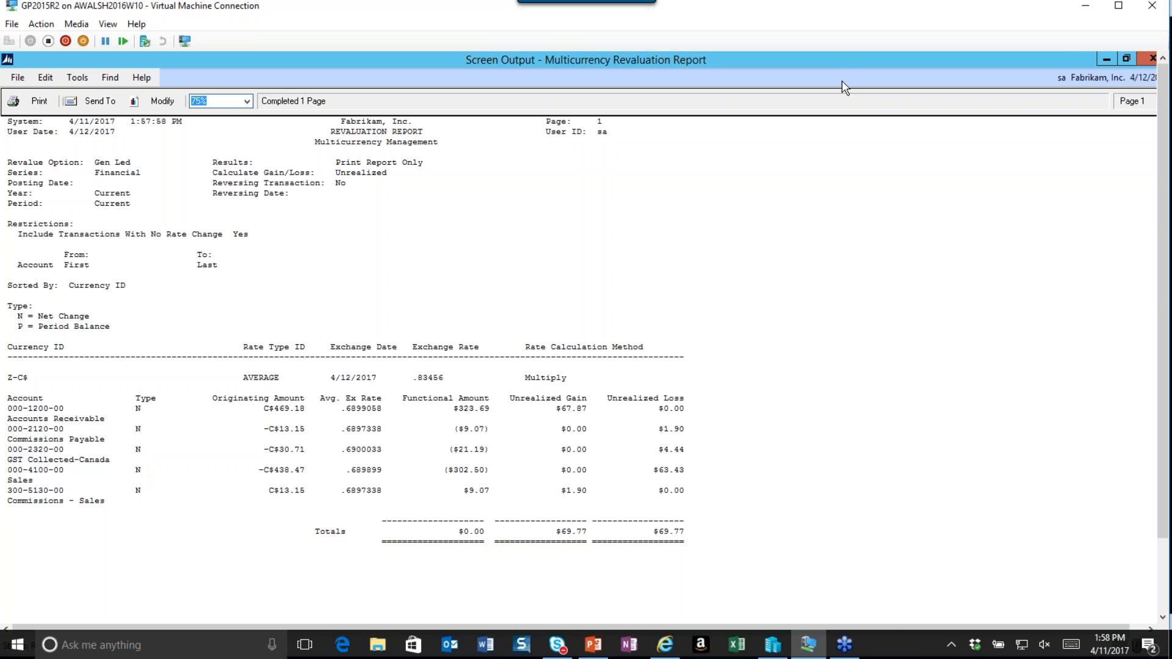
{"action": "double_click", "coordinate": [843, 60]}
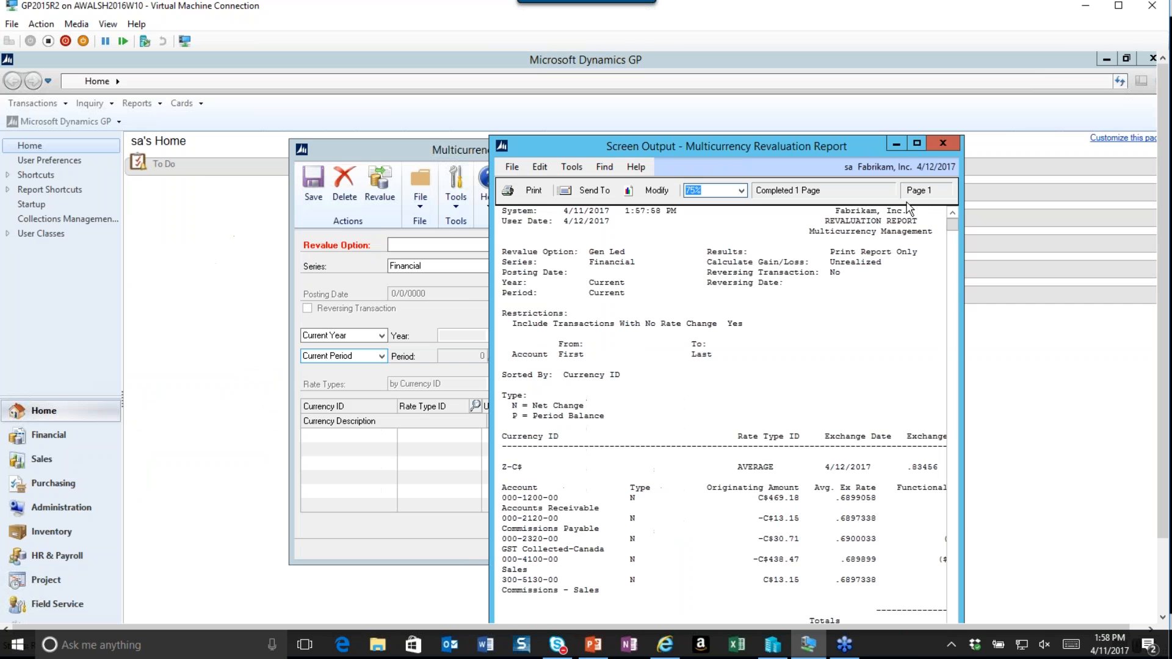
{"action": "left_click", "coordinate": [942, 144]}
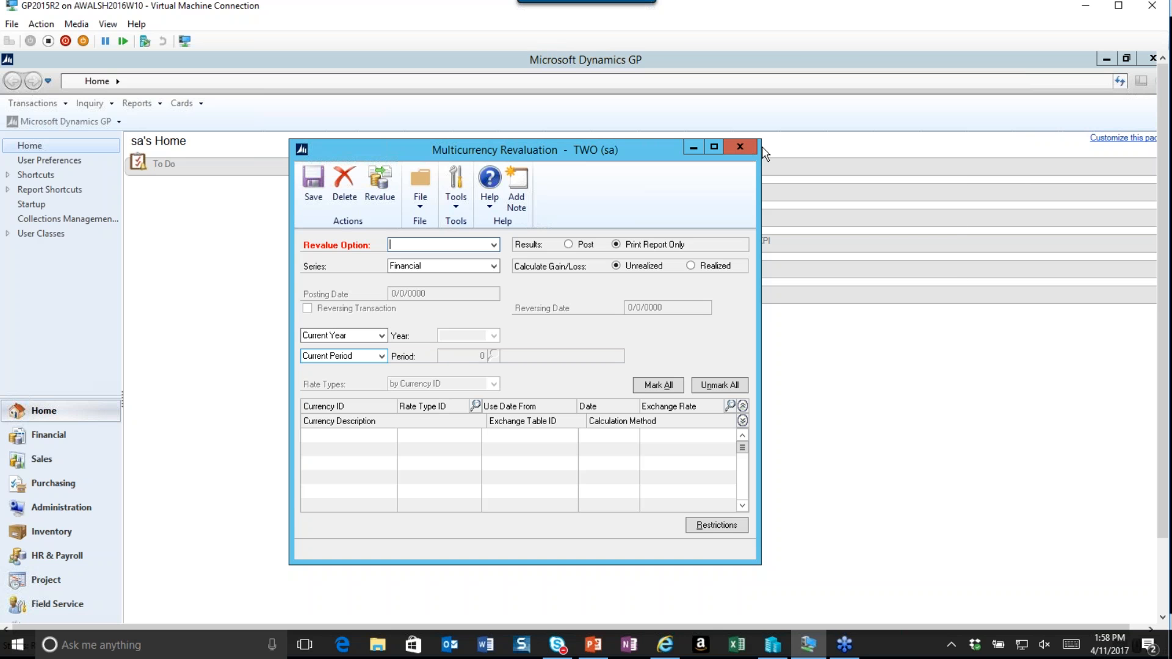
Switch to Management Reporter and open the INCSTMT report definition under Income Statements.
{"action": "left_click_drag", "start_coordinate": [1163, 360], "coordinate": [1162, 446]}
{"action": "left_click", "coordinate": [430, 609]}
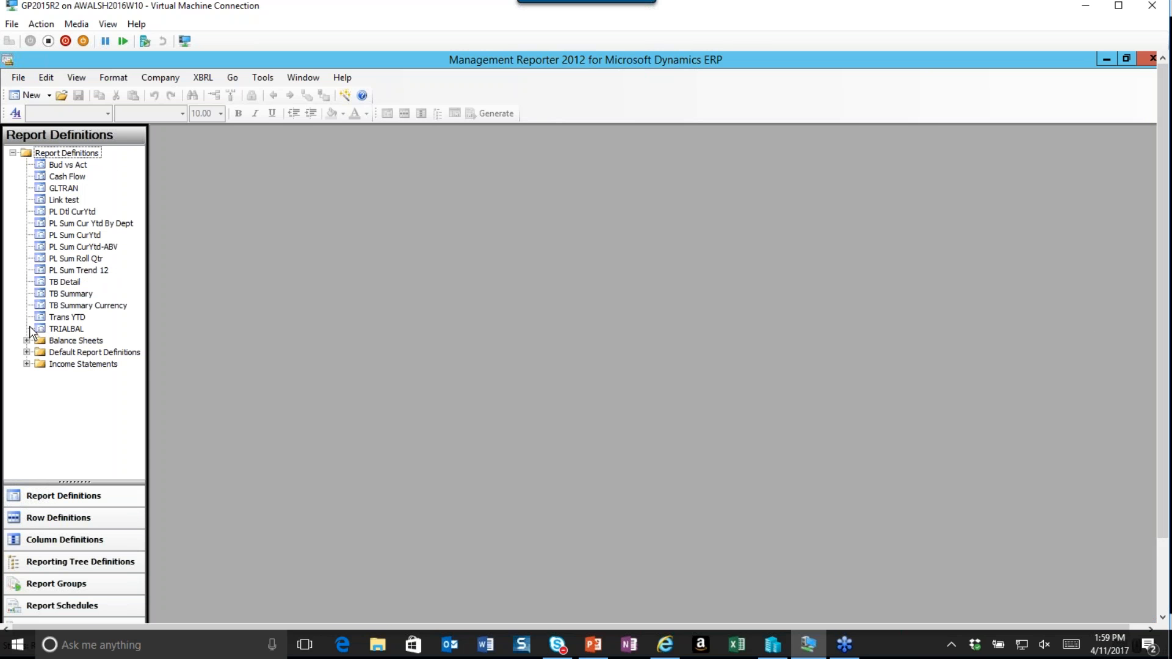
{"action": "left_click", "coordinate": [27, 364]}
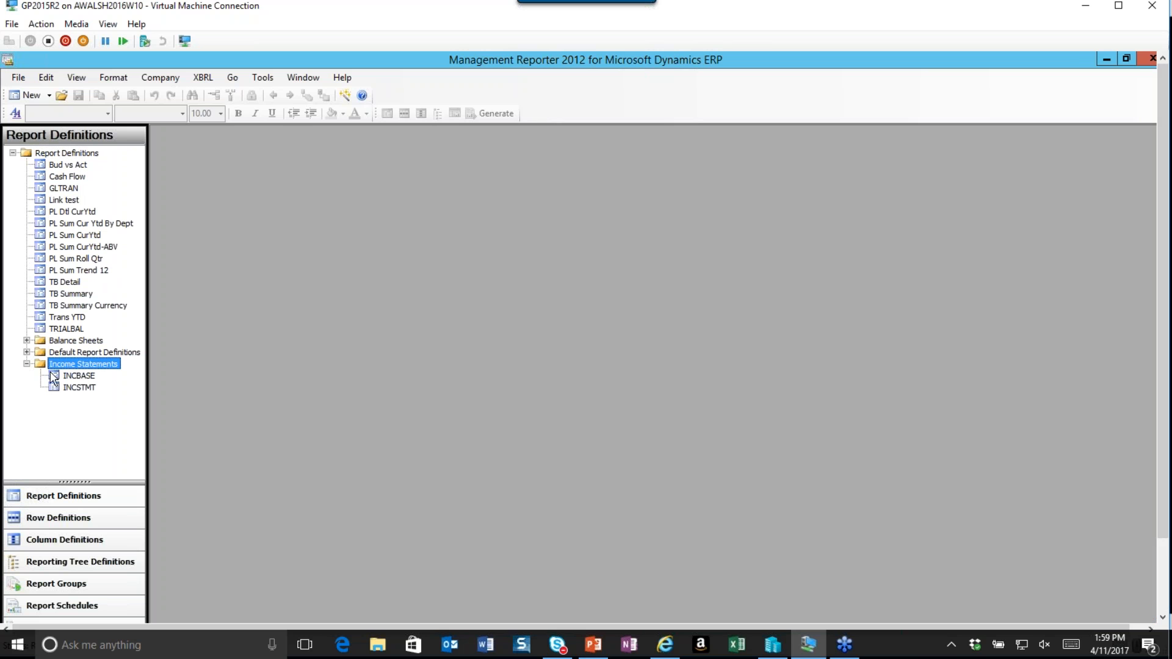
{"action": "left_click", "coordinate": [80, 387]}
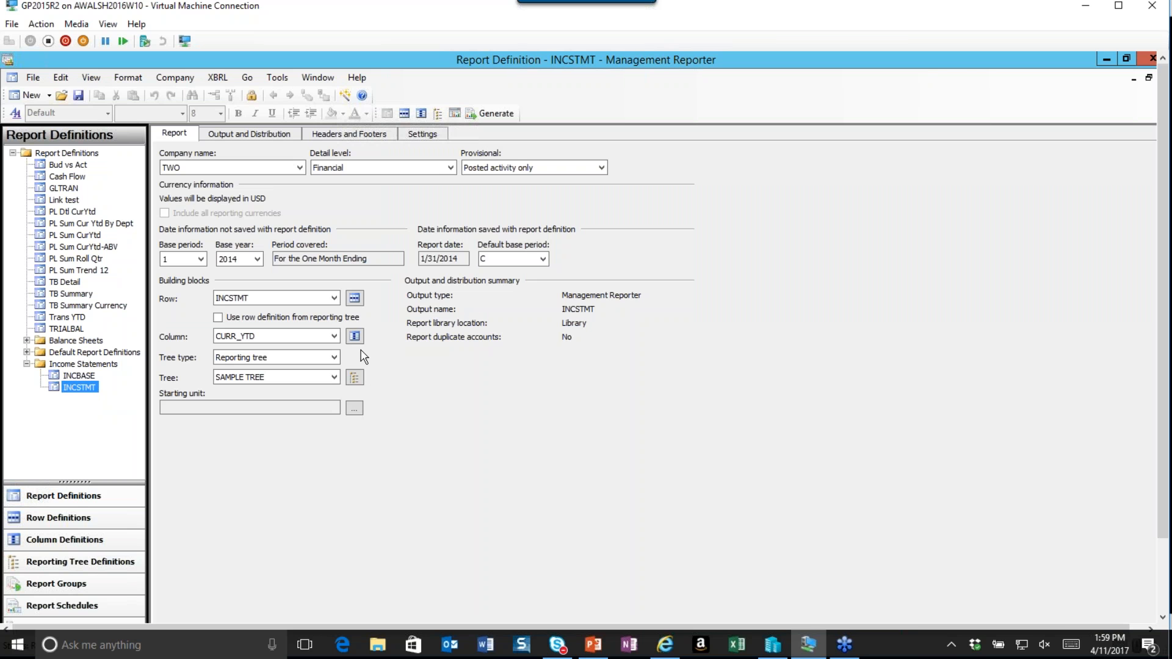
Open the CURR_YTD column definition and set the currency display of columns B and C to EUR.
{"action": "left_click", "coordinate": [354, 336]}
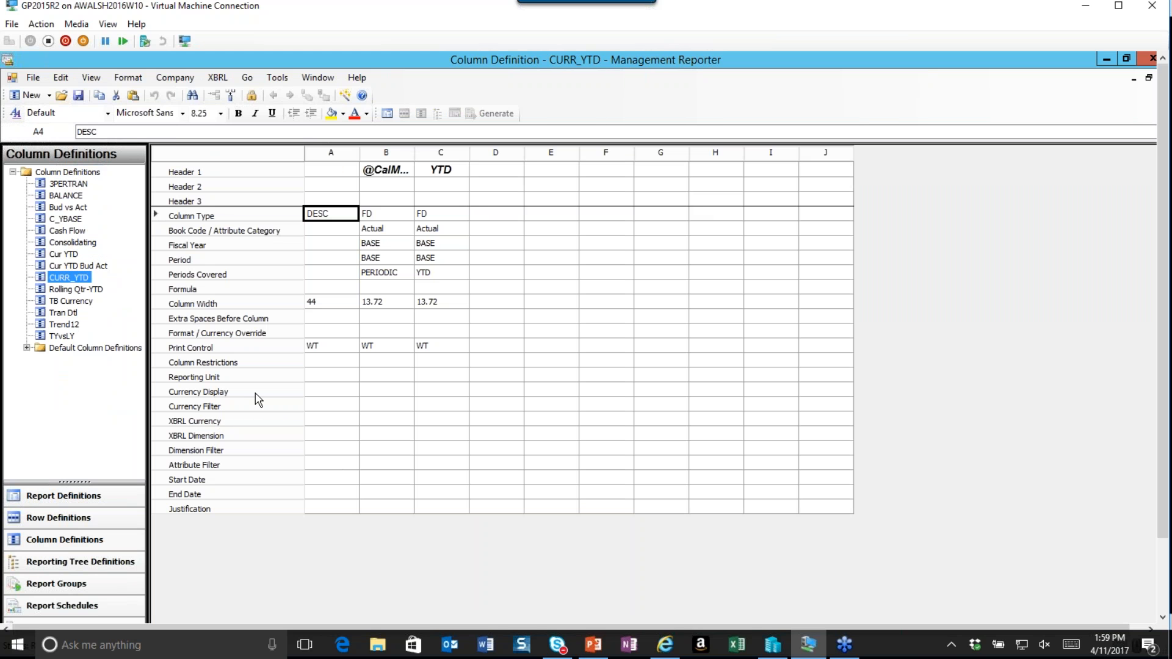
{"action": "left_click", "coordinate": [256, 397]}
{"action": "left_click", "coordinate": [443, 395]}
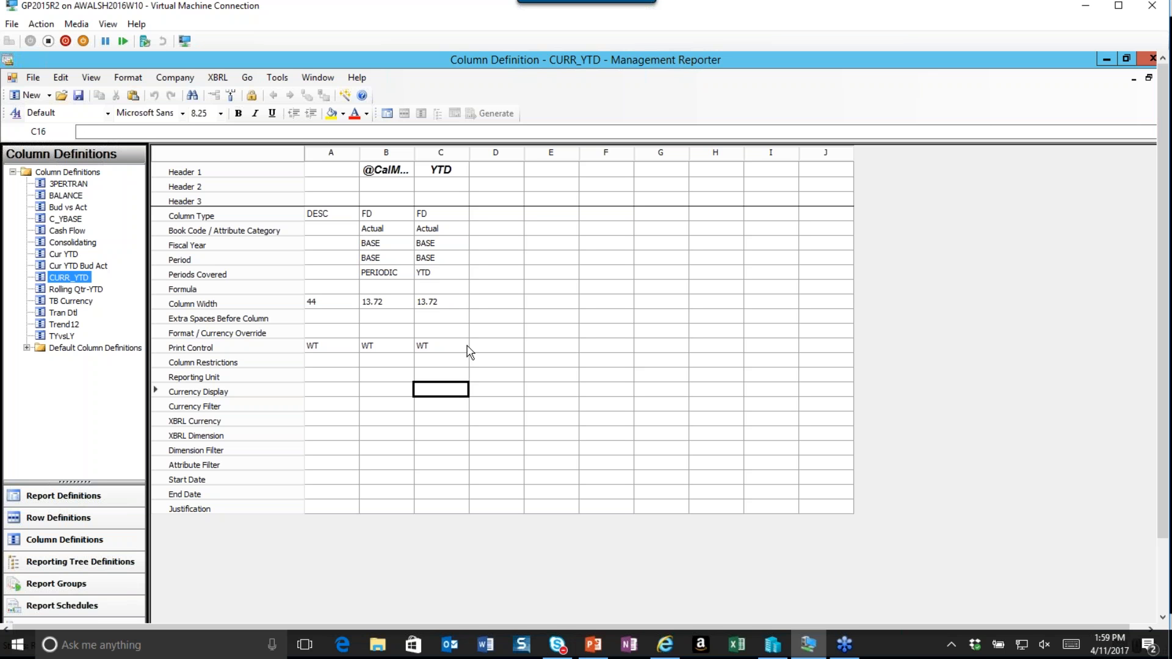
{"action": "left_click", "coordinate": [464, 394]}
{"action": "left_click", "coordinate": [463, 391]}
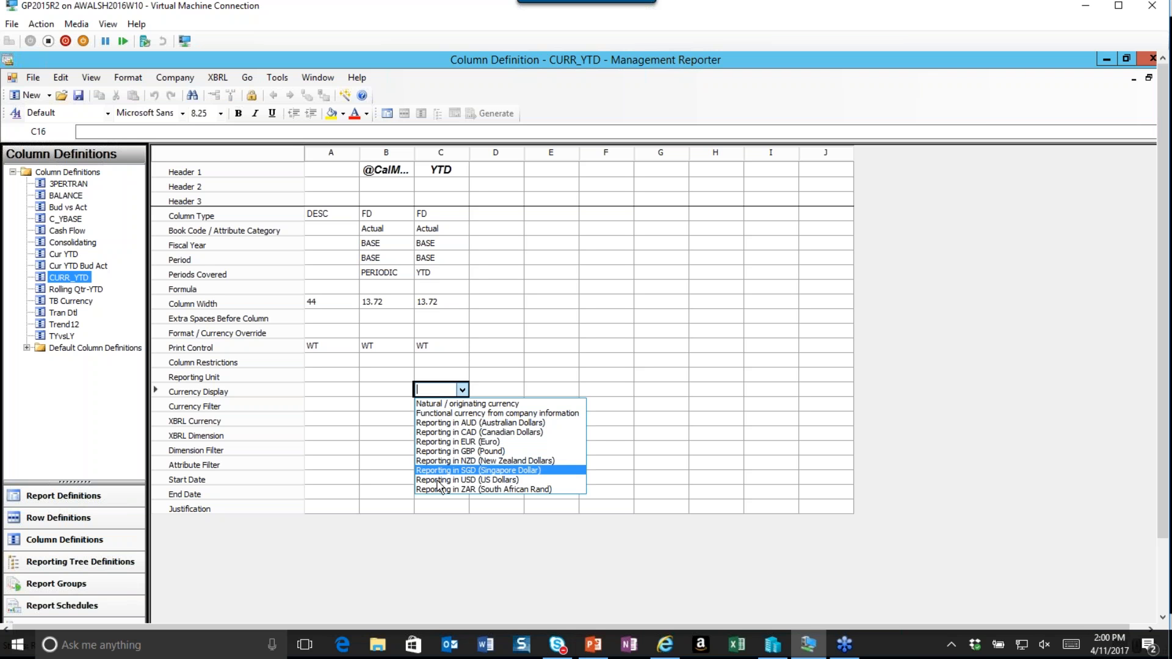
{"action": "left_click", "coordinate": [444, 442]}
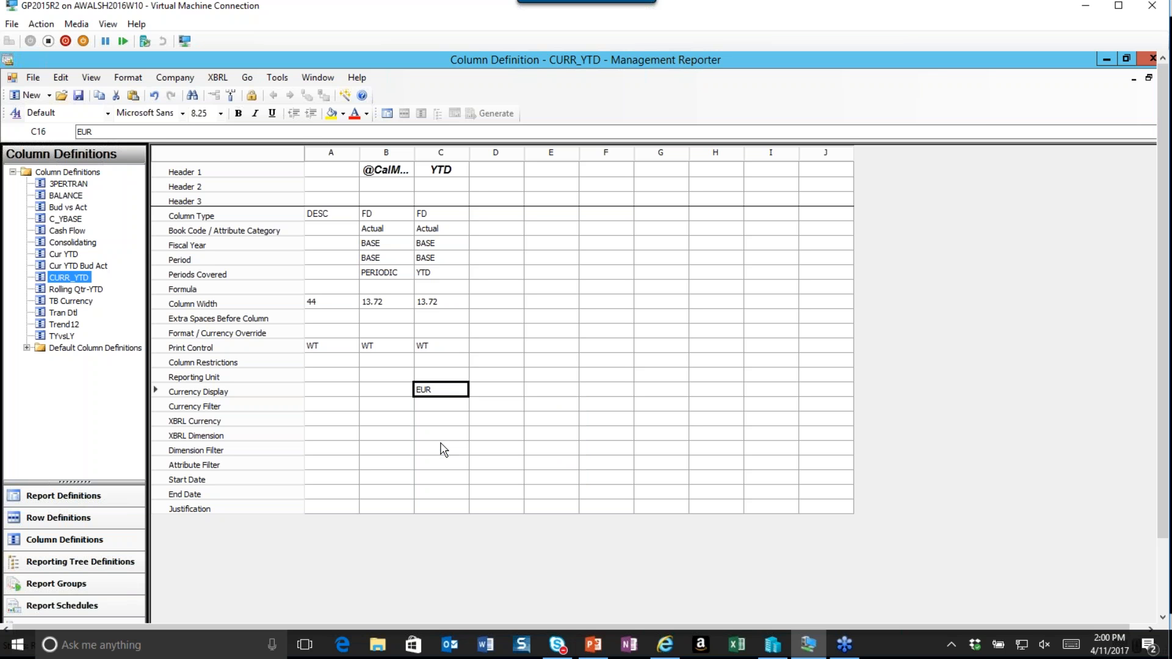
{"action": "left_click", "coordinate": [386, 394]}
{"action": "type", "text": "EUR"}
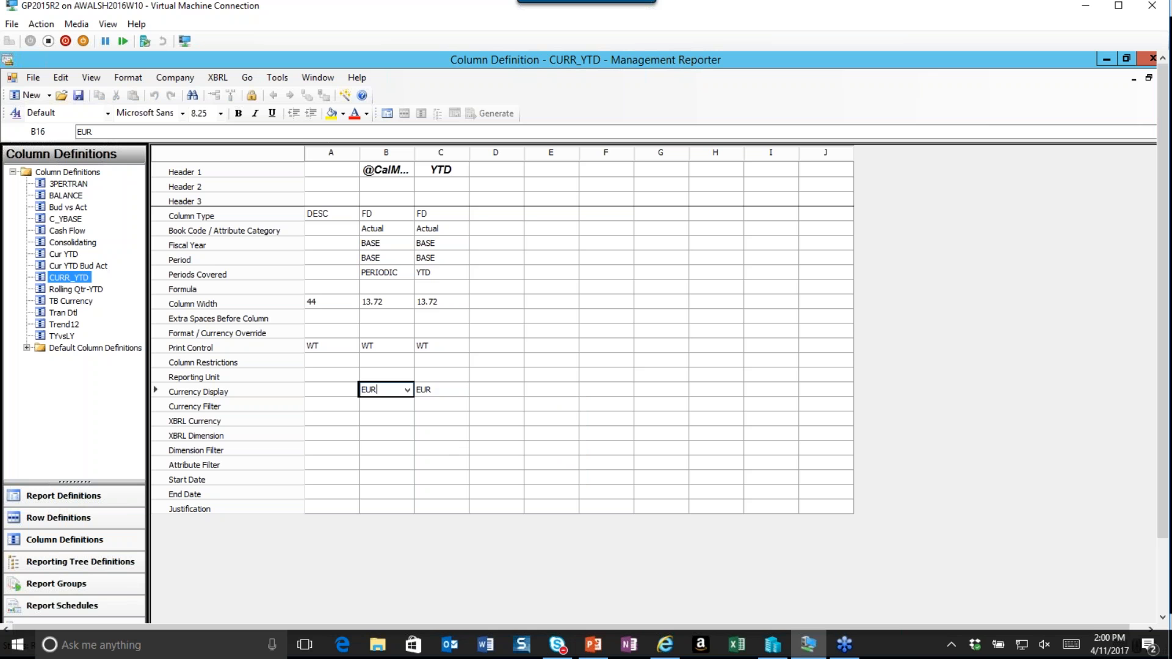
{"action": "key", "text": "Tab"}
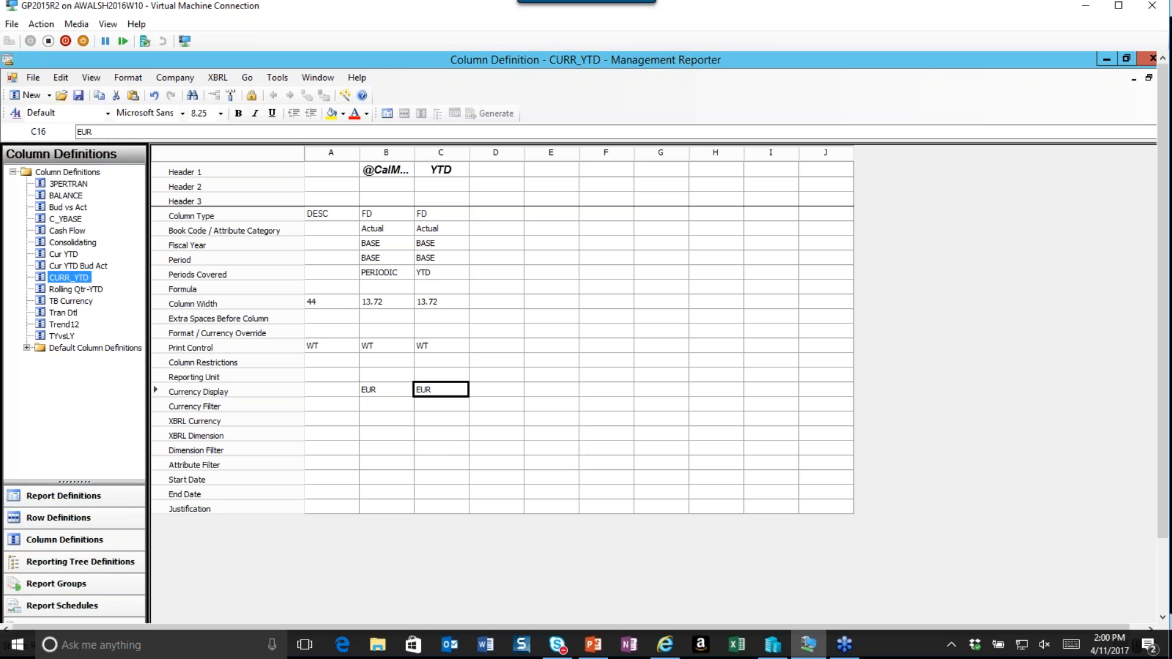
{"action": "left_click", "coordinate": [382, 404]}
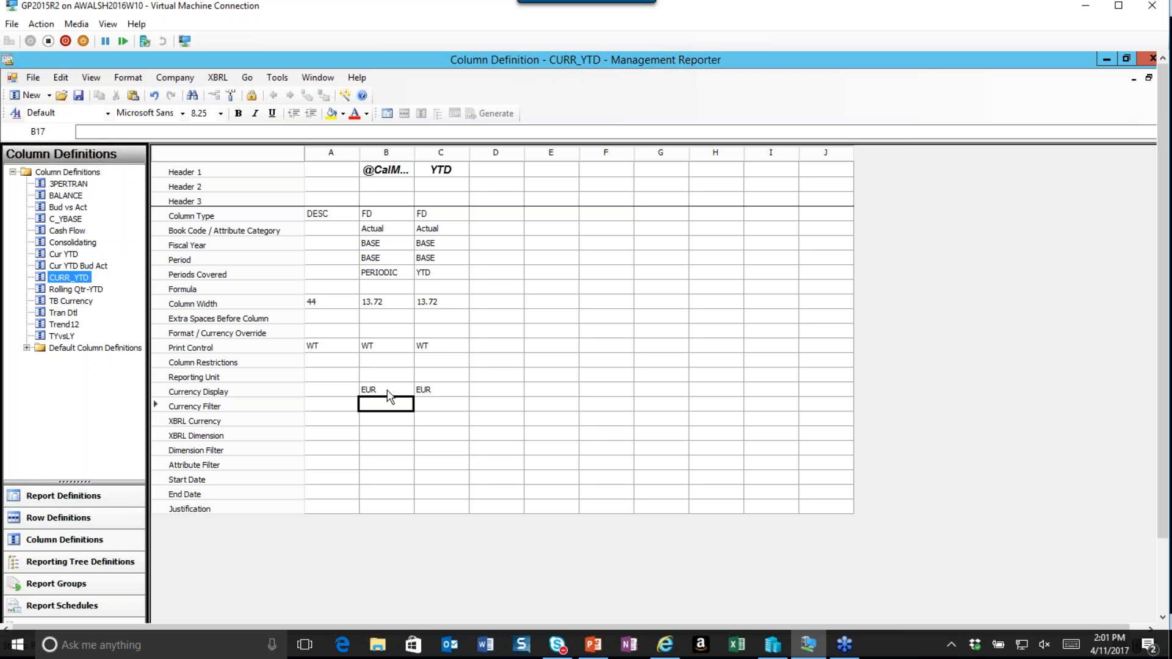
Switch back to Dynamics GP and open the Multicurrency Setup window.
{"action": "left_click_drag", "start_coordinate": [1167, 514], "coordinate": [1167, 583]}
{"action": "mouse_move", "coordinate": [257, 614]}
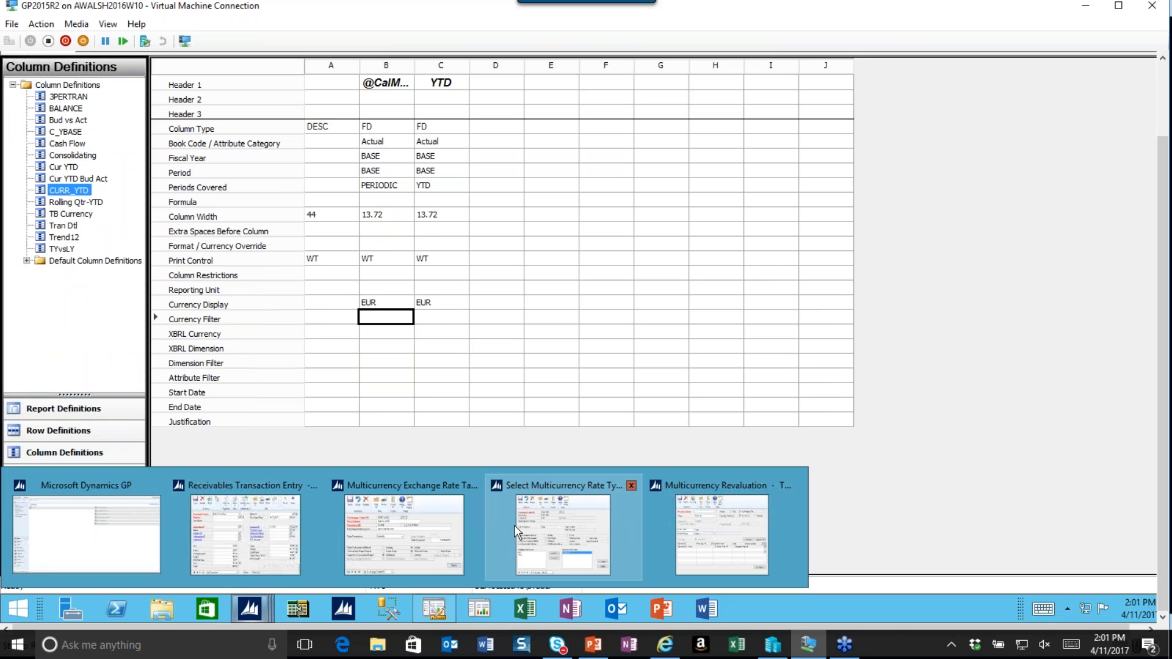
{"action": "left_click", "coordinate": [113, 510]}
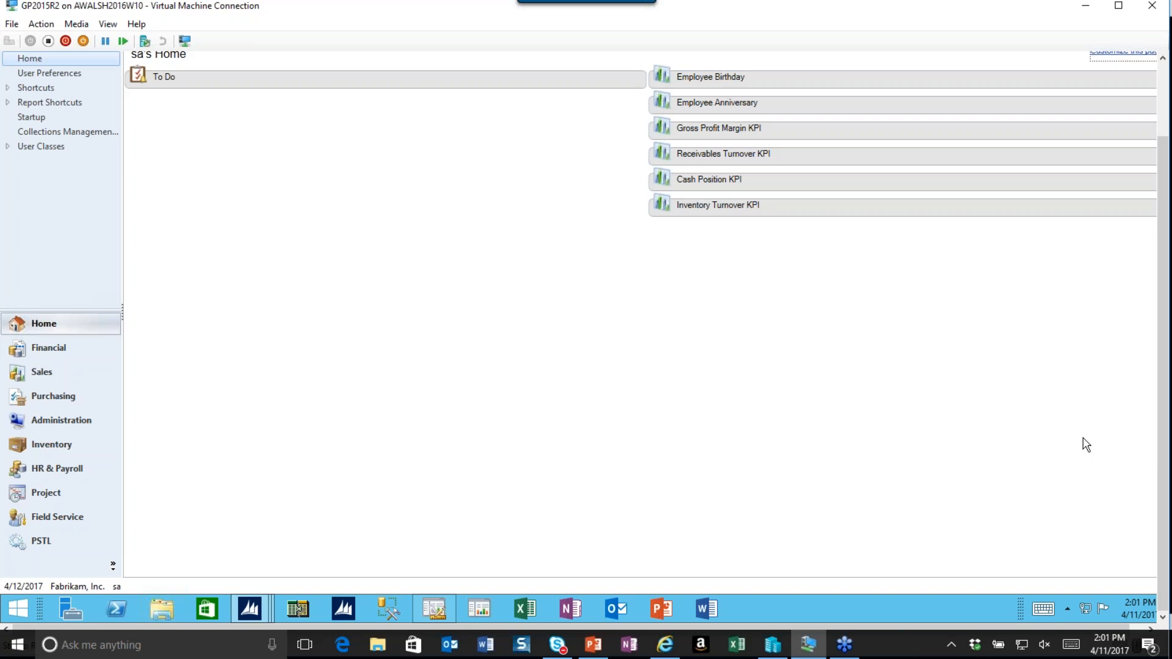
{"action": "left_click_drag", "start_coordinate": [1164, 469], "coordinate": [1147, 354]}
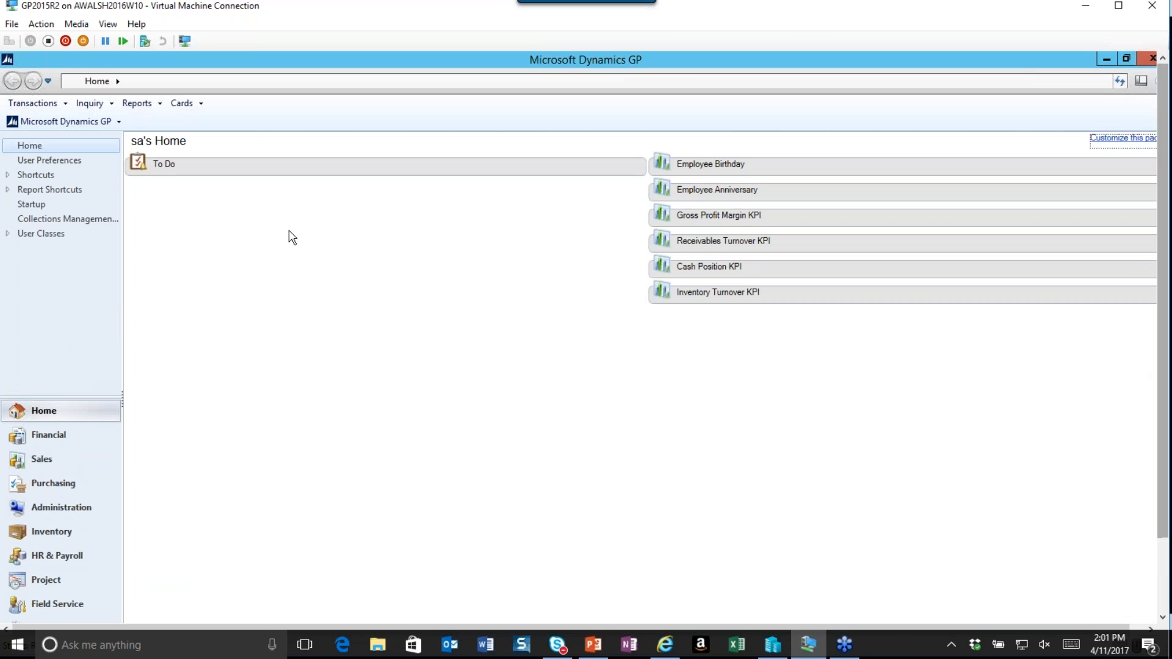
{"action": "left_click", "coordinate": [88, 124]}
{"action": "mouse_move", "coordinate": [117, 191]}
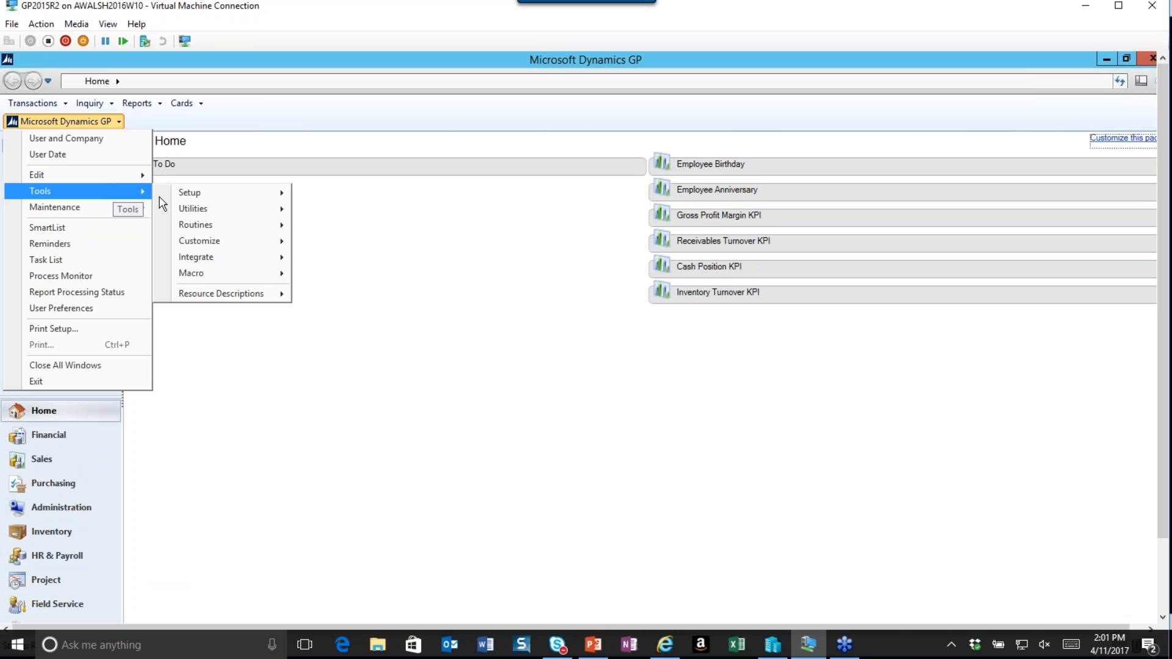
{"action": "mouse_move", "coordinate": [238, 192]}
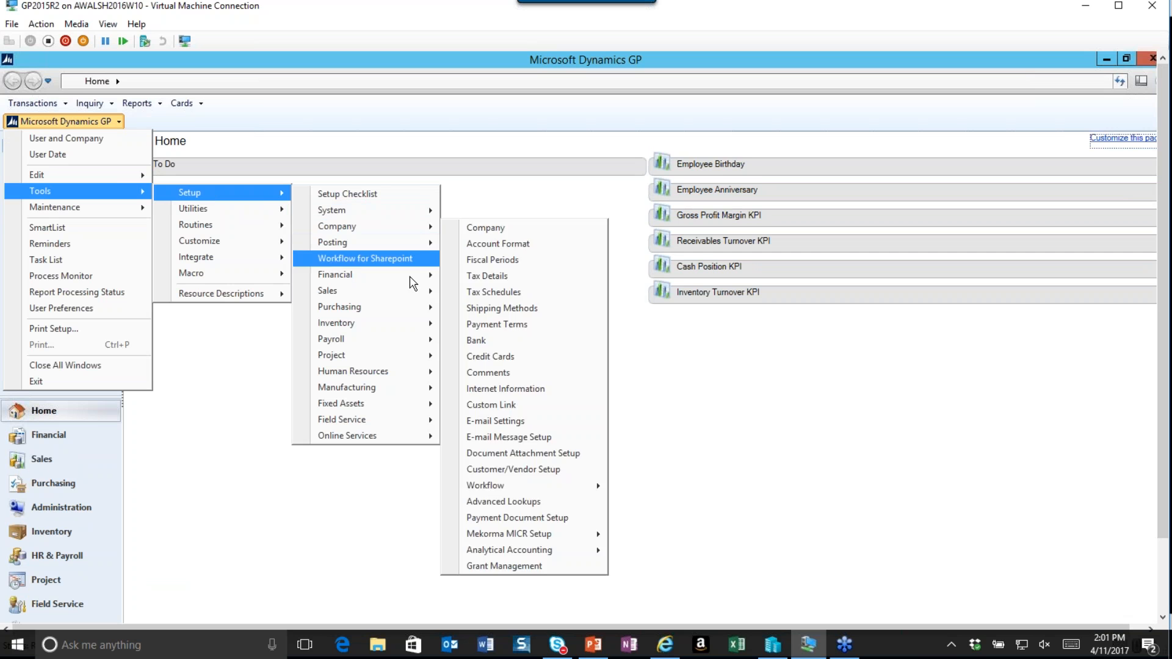
{"action": "mouse_move", "coordinate": [415, 275]}
{"action": "left_click", "coordinate": [504, 363]}
{"action": "left_click_drag", "start_coordinate": [436, 180], "coordinate": [535, 121]}
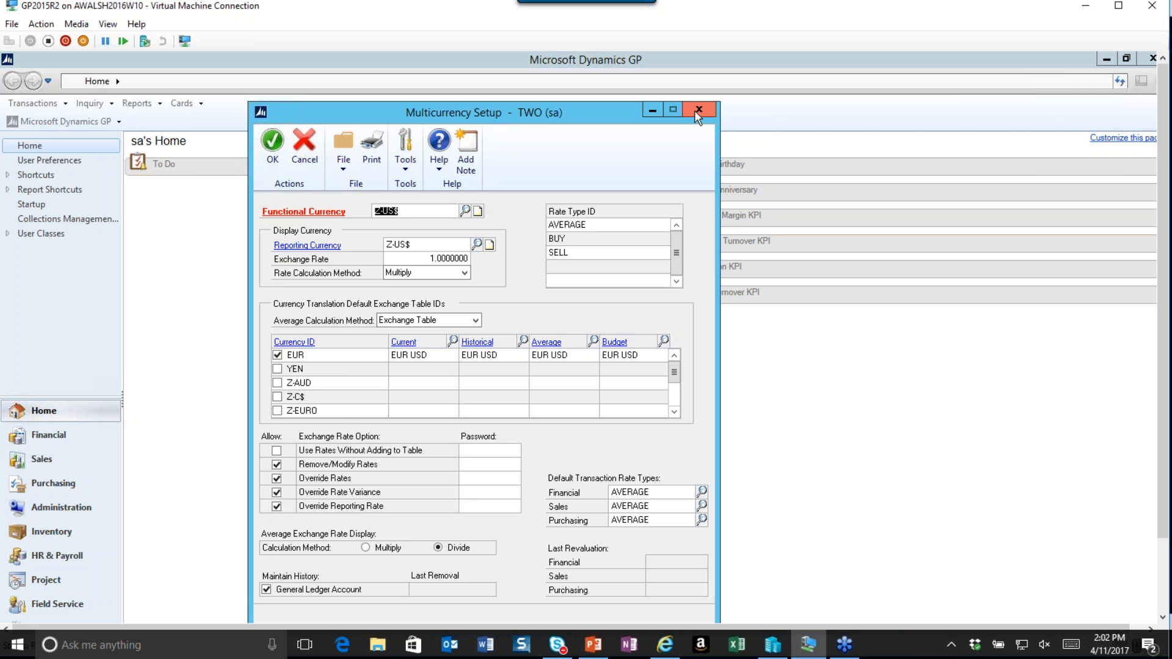
Close the Multicurrency Setup window and switch back to the CURR_YTD column definition in Management Reporter.
{"action": "left_click", "coordinate": [698, 111]}
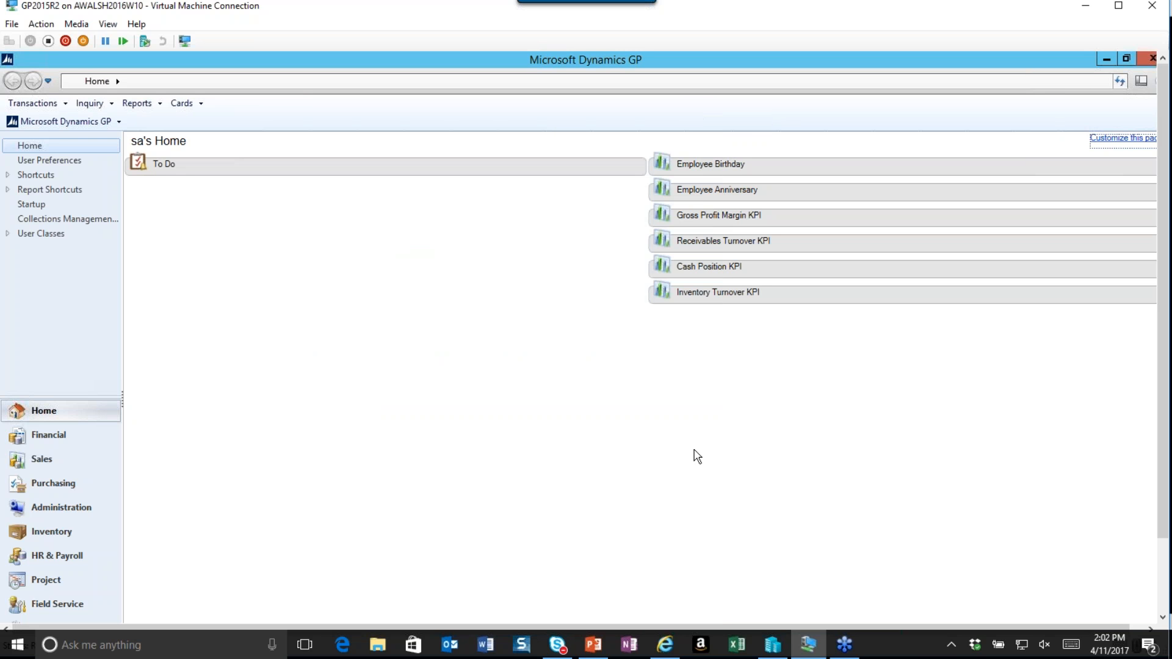
{"action": "left_click_drag", "start_coordinate": [1166, 513], "coordinate": [1166, 601]}
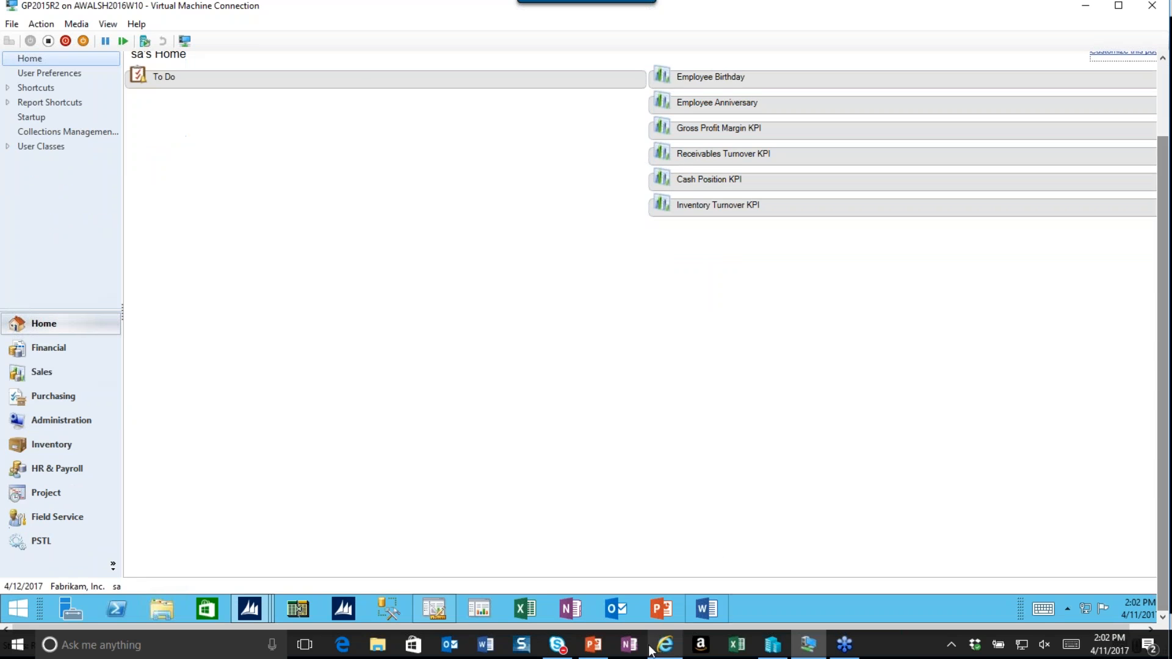
{"action": "left_click", "coordinate": [434, 608]}
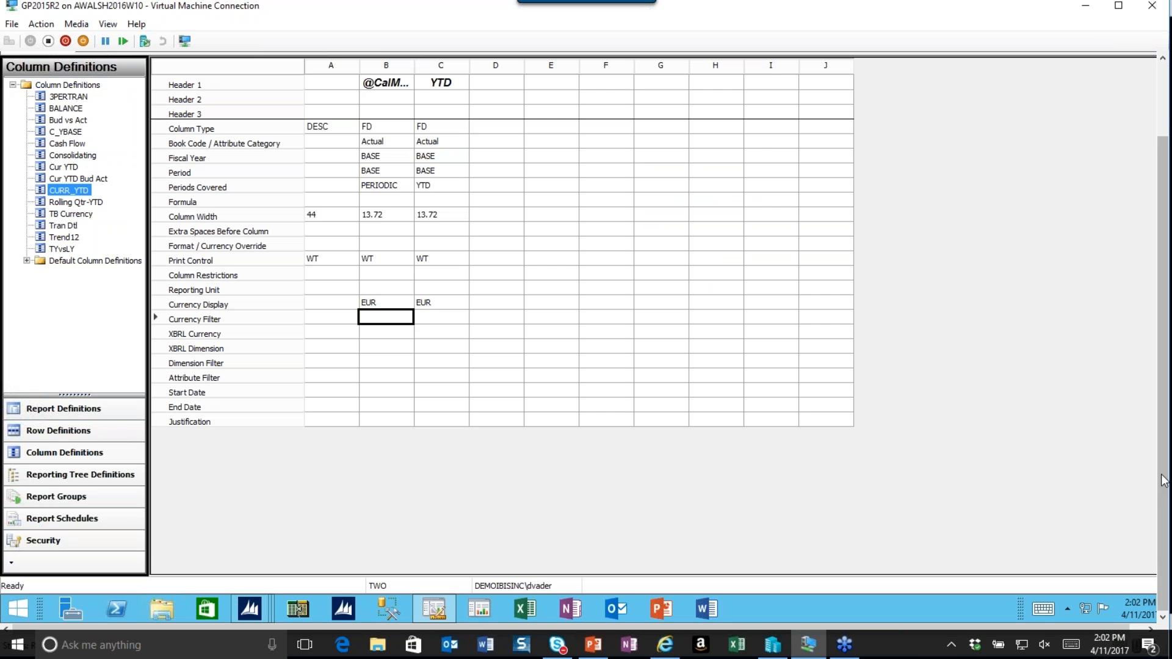
{"action": "left_click_drag", "start_coordinate": [1162, 467], "coordinate": [1163, 380]}
Clear and re-enter EUR as the currency display for columns B and C.
{"action": "left_click", "coordinate": [445, 390]}
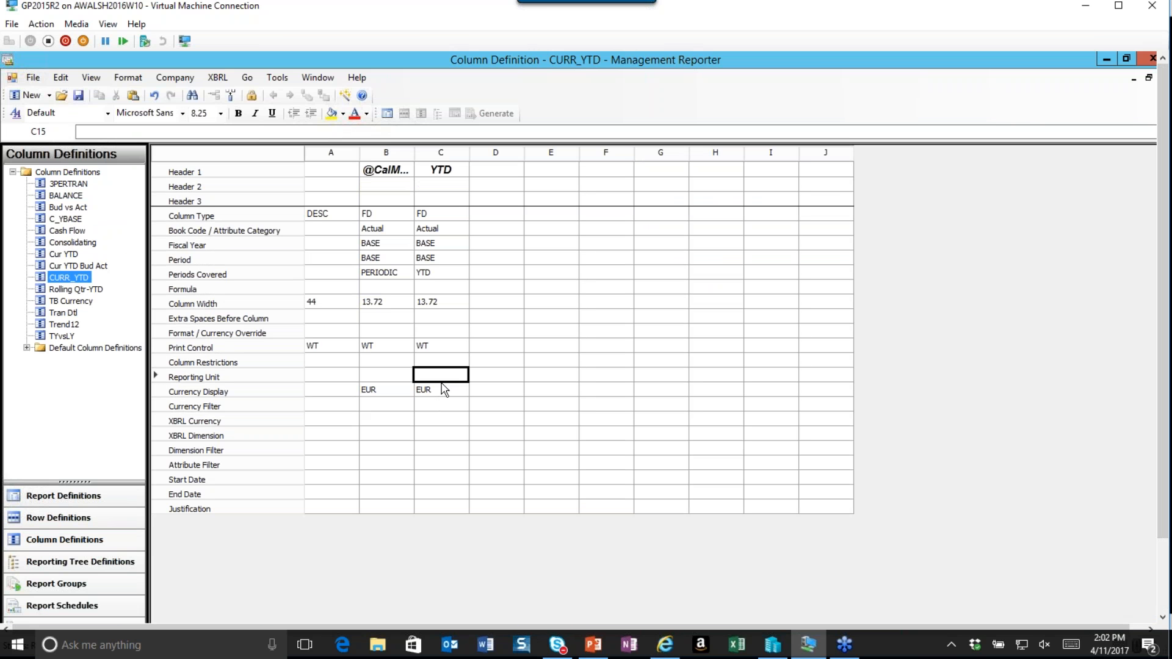
{"action": "key", "text": "Delete"}
{"action": "left_click", "coordinate": [394, 390]}
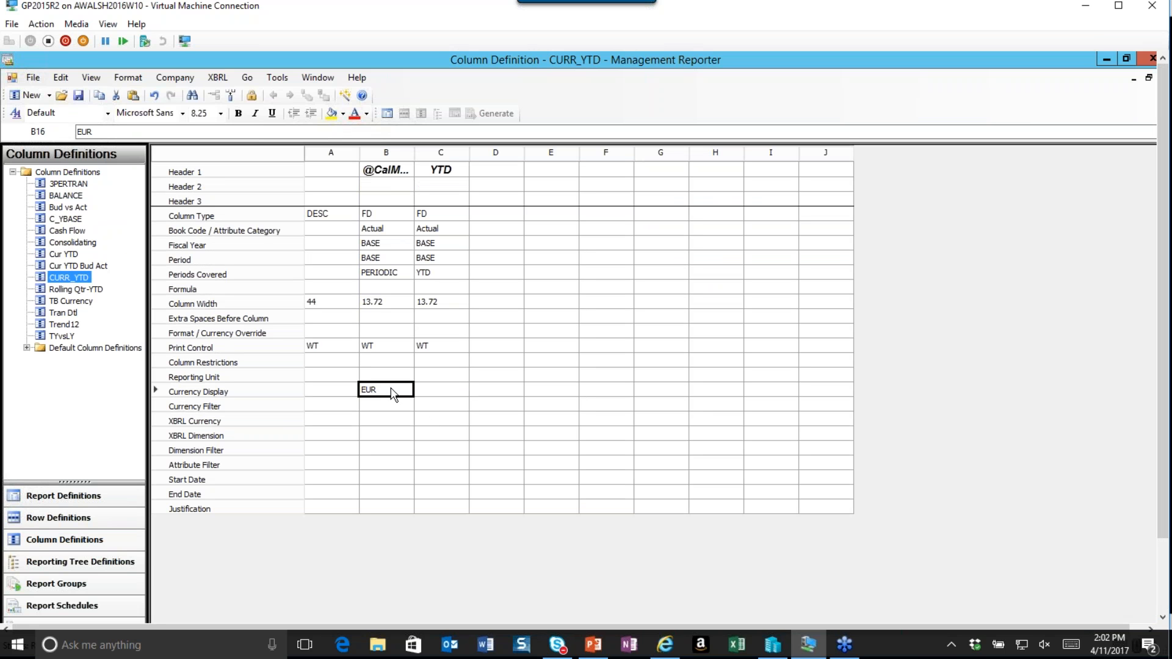
{"action": "key", "text": "Delete"}
{"action": "type", "text": "EUR"}
{"action": "key", "text": "Tab"}
{"action": "type", "text": "EUR"}
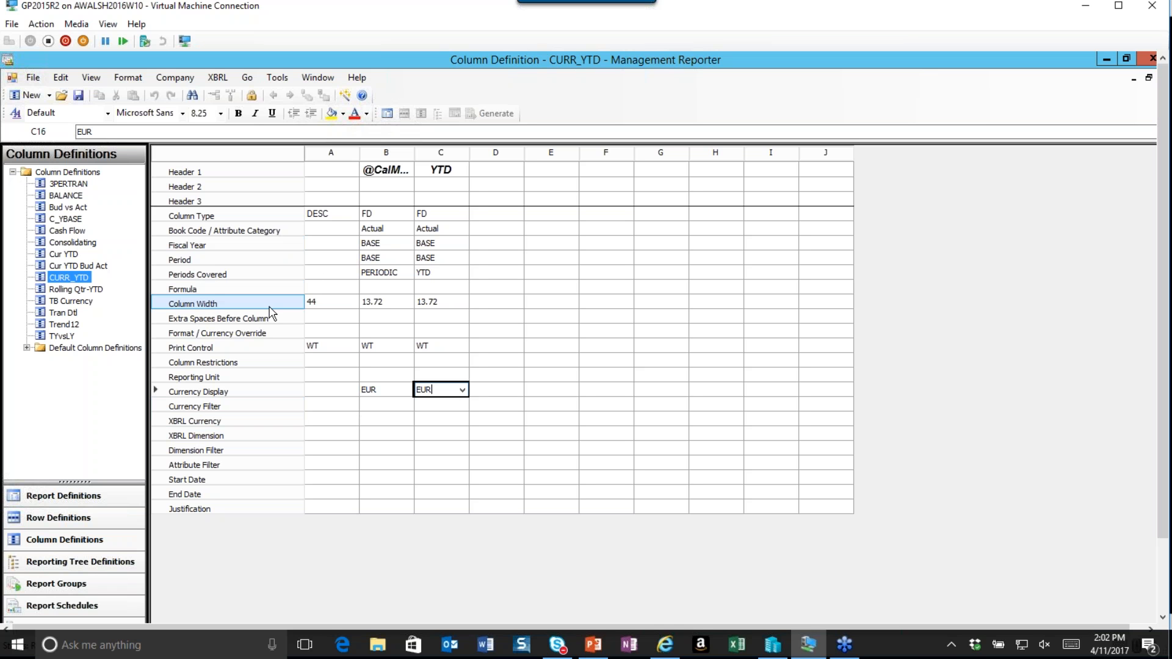
Set column B's format/currency override to the Currency category with the Belgium euro € symbol.
{"action": "left_click", "coordinate": [411, 334]}
{"action": "left_click", "coordinate": [411, 335]}
{"action": "left_click", "coordinate": [406, 333]}
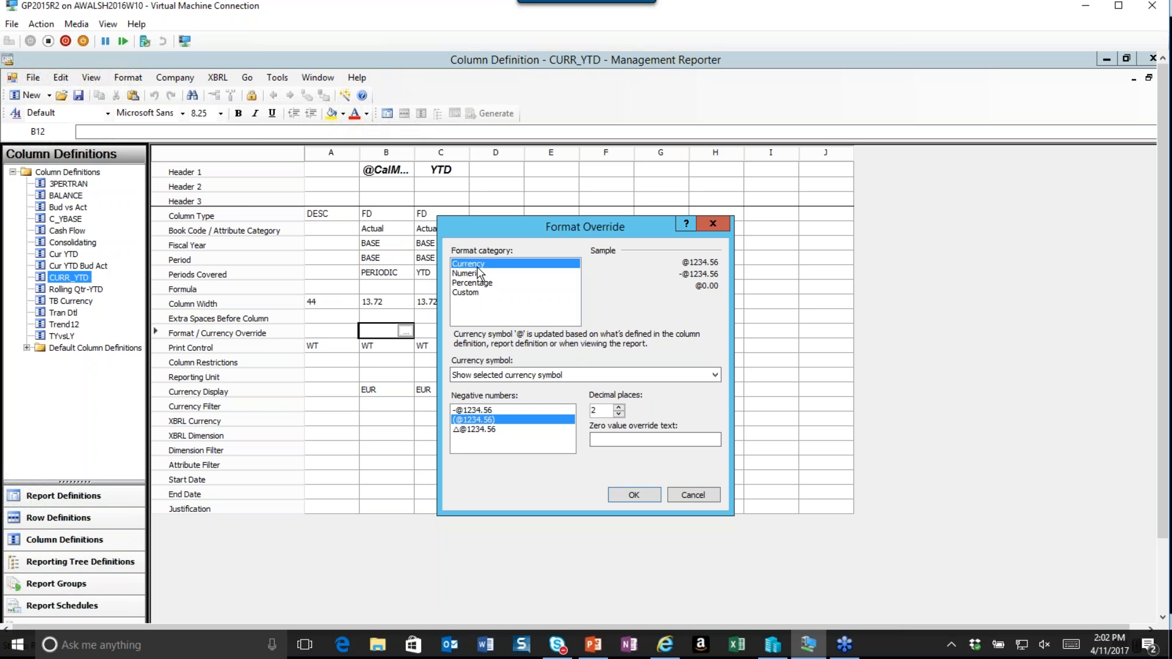
{"action": "left_click", "coordinate": [620, 381]}
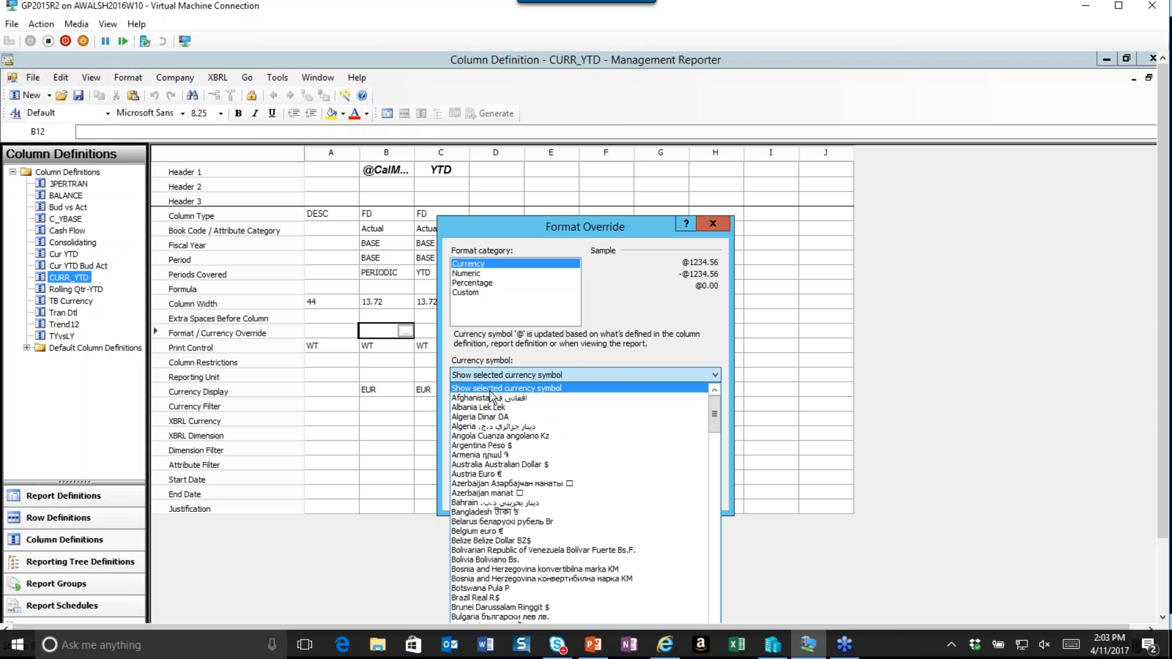
{"action": "left_click_drag", "start_coordinate": [714, 414], "coordinate": [724, 462]}
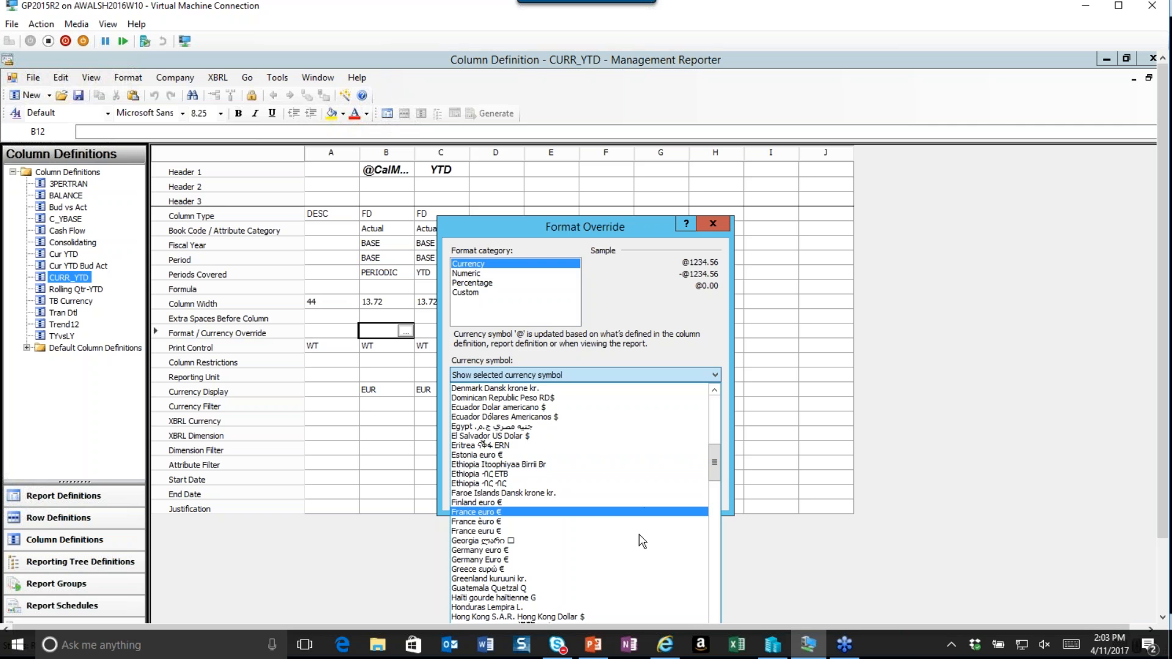
{"action": "left_click_drag", "start_coordinate": [713, 469], "coordinate": [723, 507]}
{"action": "scroll", "coordinate": [525, 531], "scroll_direction": "up", "scroll_amount": 20}
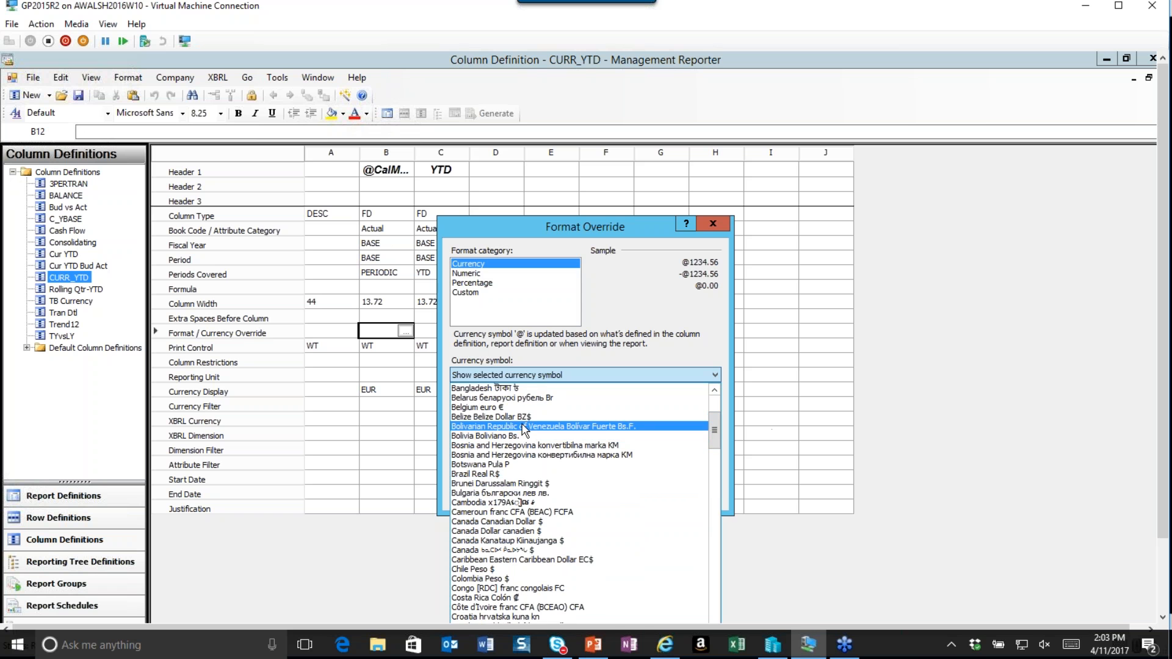
{"action": "left_click", "coordinate": [518, 408]}
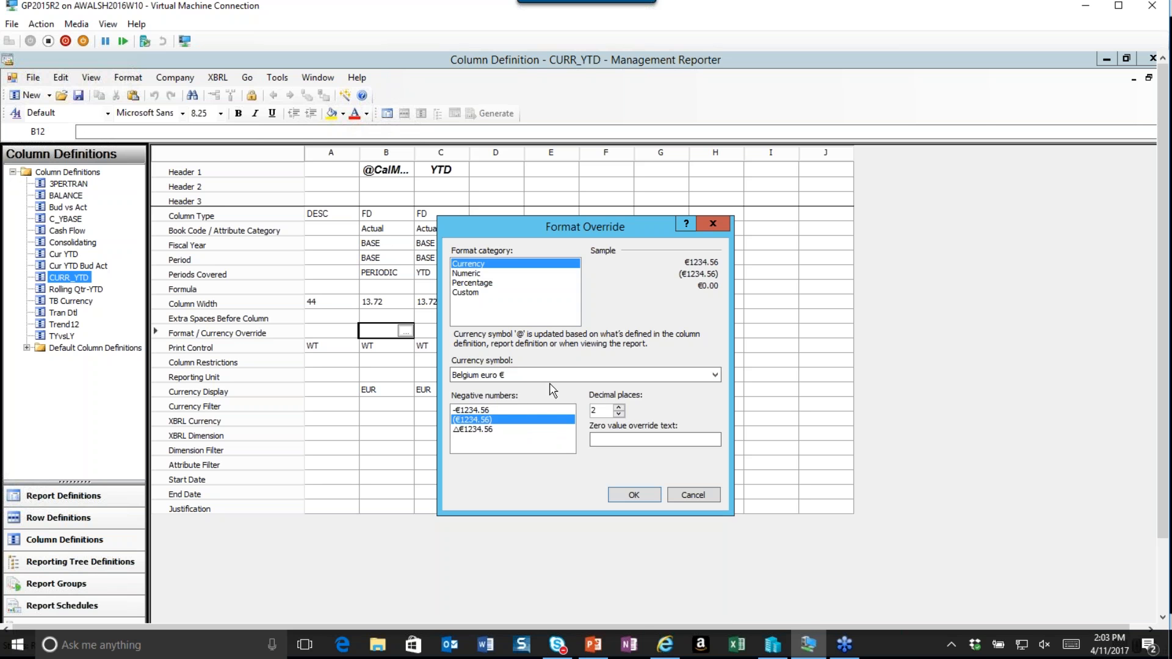
{"action": "left_click", "coordinate": [633, 495]}
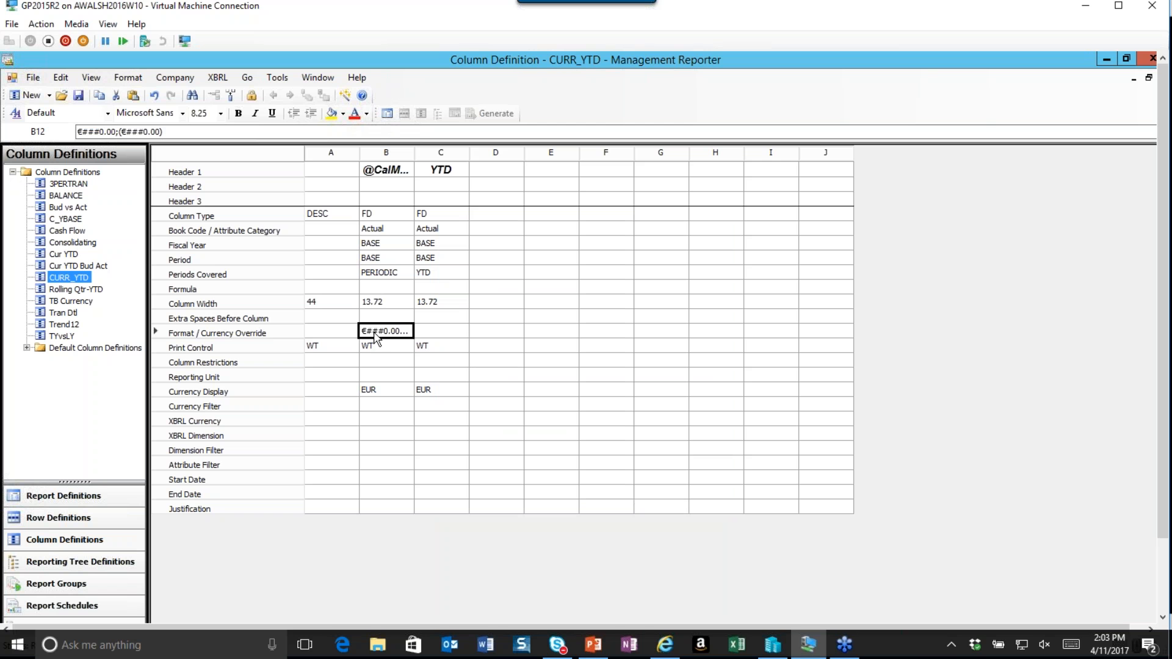
Paste the same euro format override into column C and widen column C to show it.
{"action": "left_click", "coordinate": [439, 331]}
{"action": "type", "text": "€###0.00;(€###0.00)"}
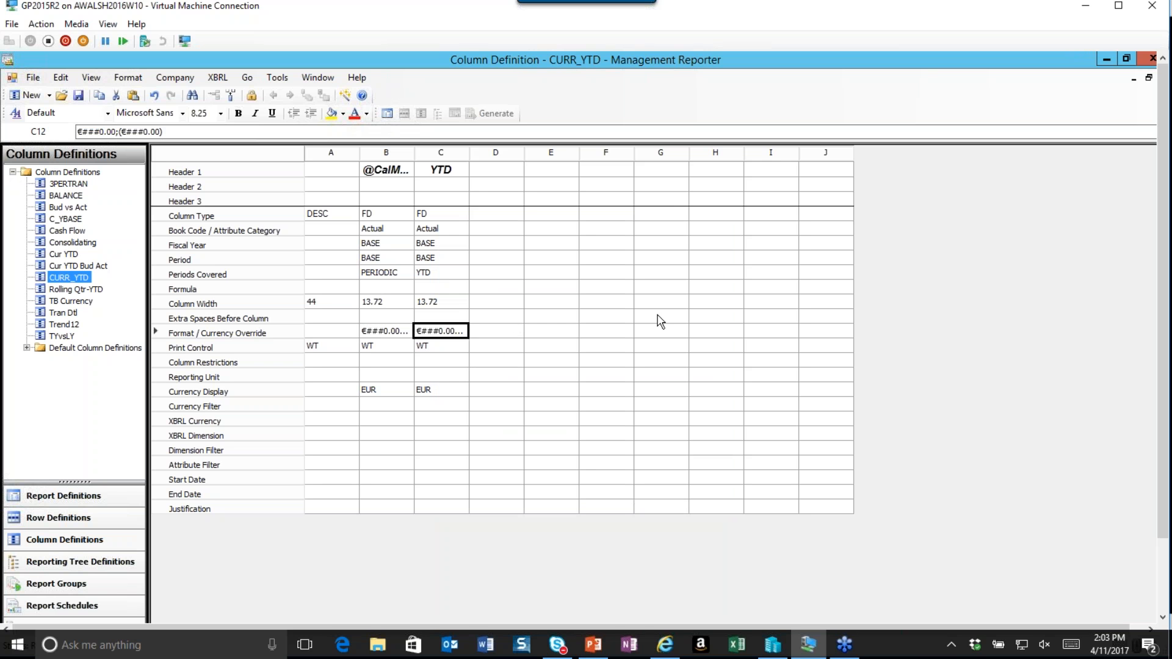
{"action": "double_click", "coordinate": [469, 153]}
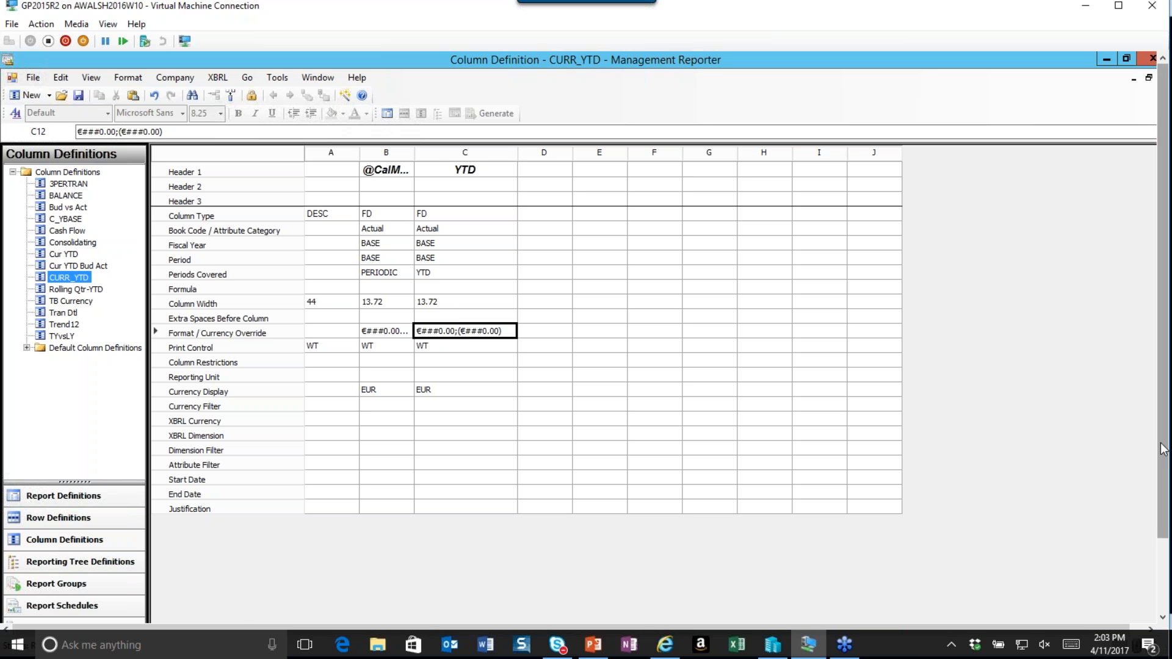
{"action": "scroll", "coordinate": [1166, 510], "scroll_direction": "down", "scroll_amount": 1}
{"action": "scroll", "coordinate": [1166, 509], "scroll_direction": "down", "scroll_amount": 4}
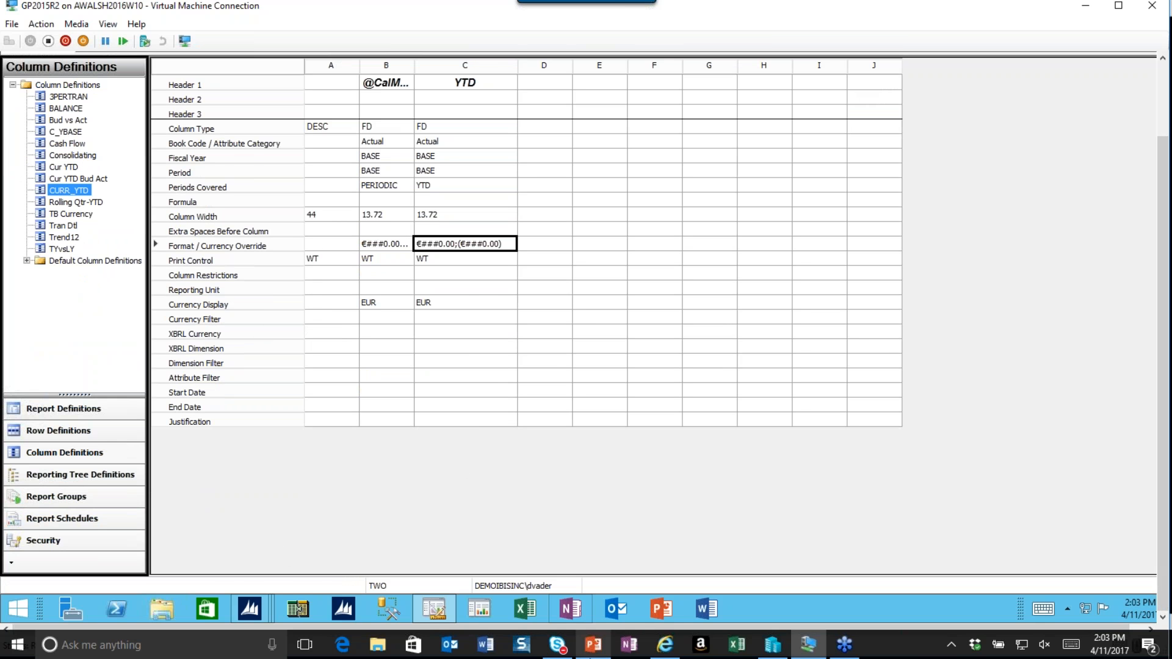
Switch to the PowerPoint slide show and advance to the Average Calculation Method slide.
{"action": "left_click", "coordinate": [589, 656]}
{"action": "left_click", "coordinate": [511, 401]}
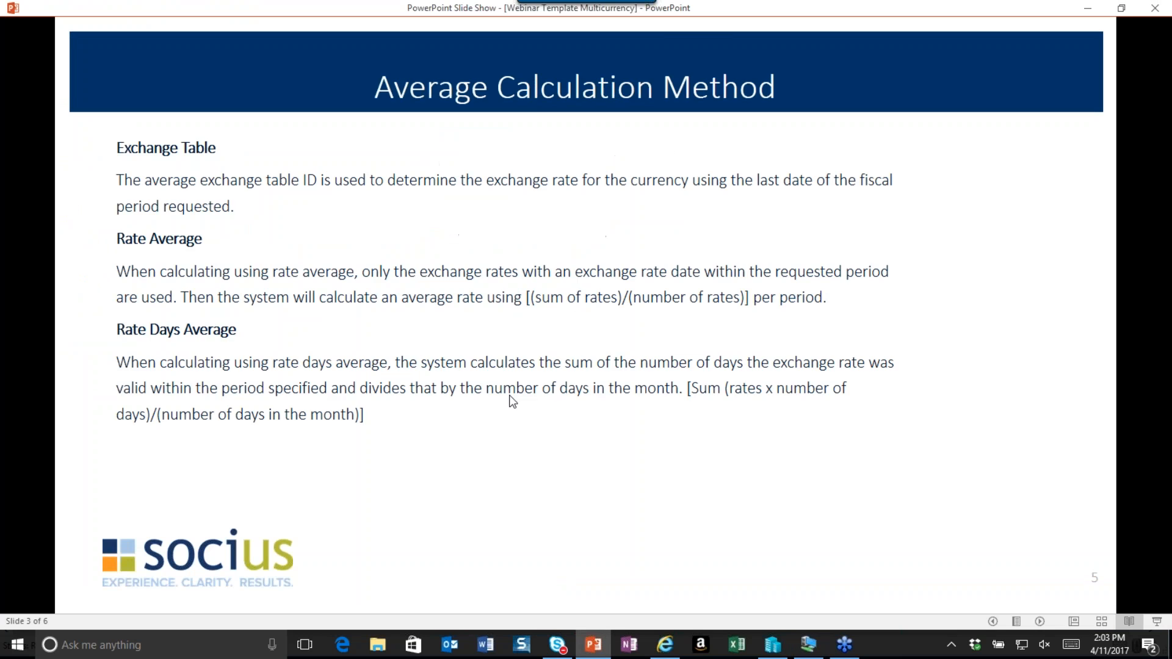